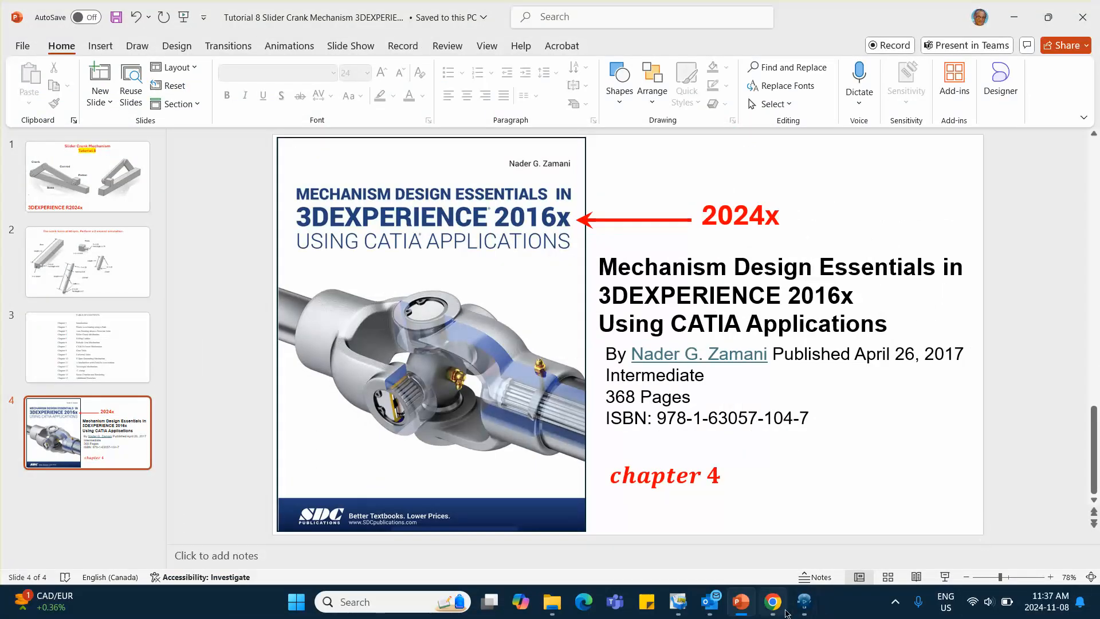
# - Switch to 3DEXPERIENCE and insert a new 3D Part under the root physical product
pyautogui.click(802, 601)
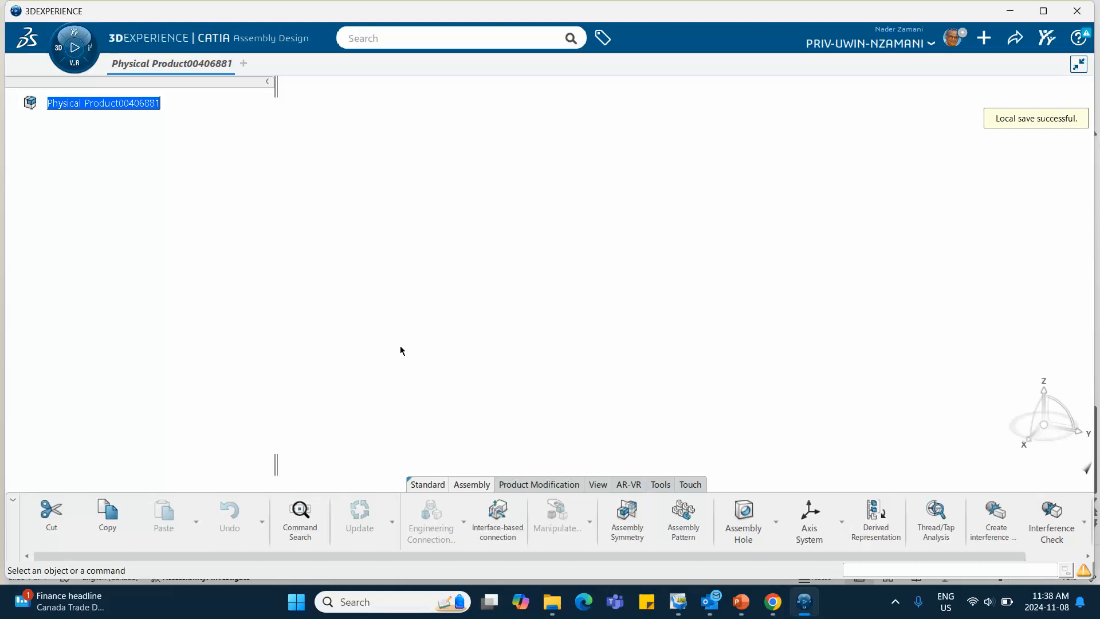
pyautogui.click(121, 109)
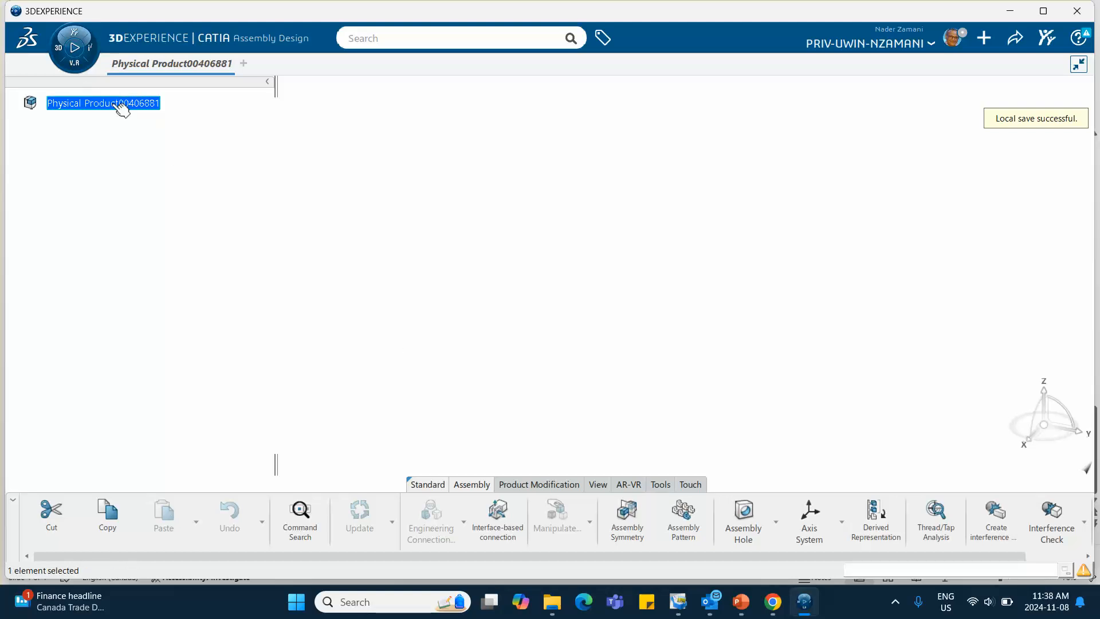
pyautogui.rightClick(113, 103)
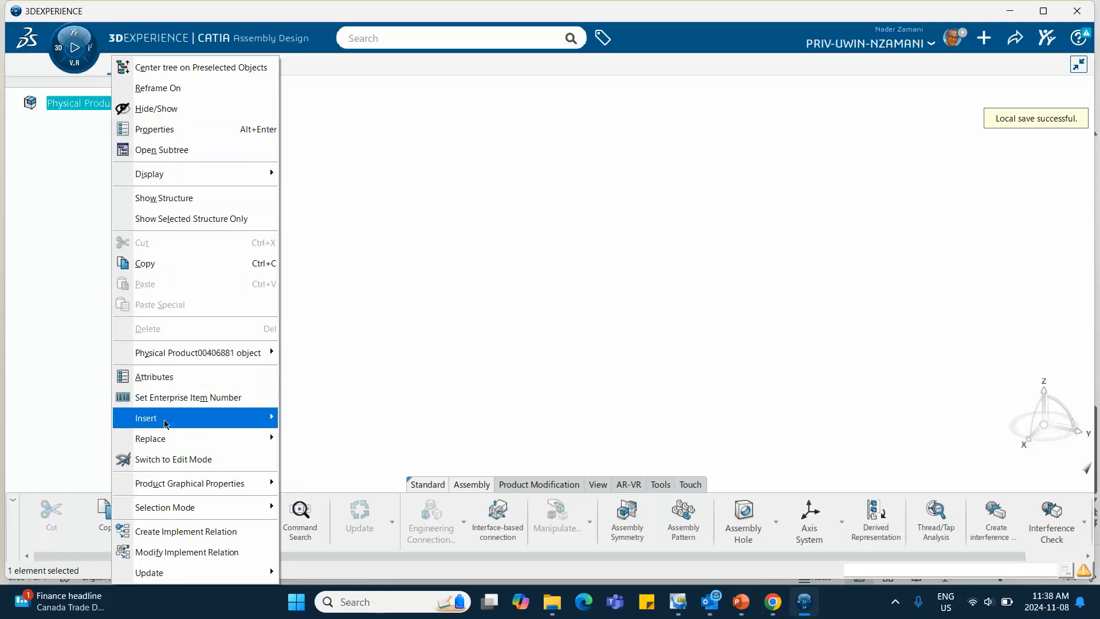
pyautogui.moveTo(241, 418)
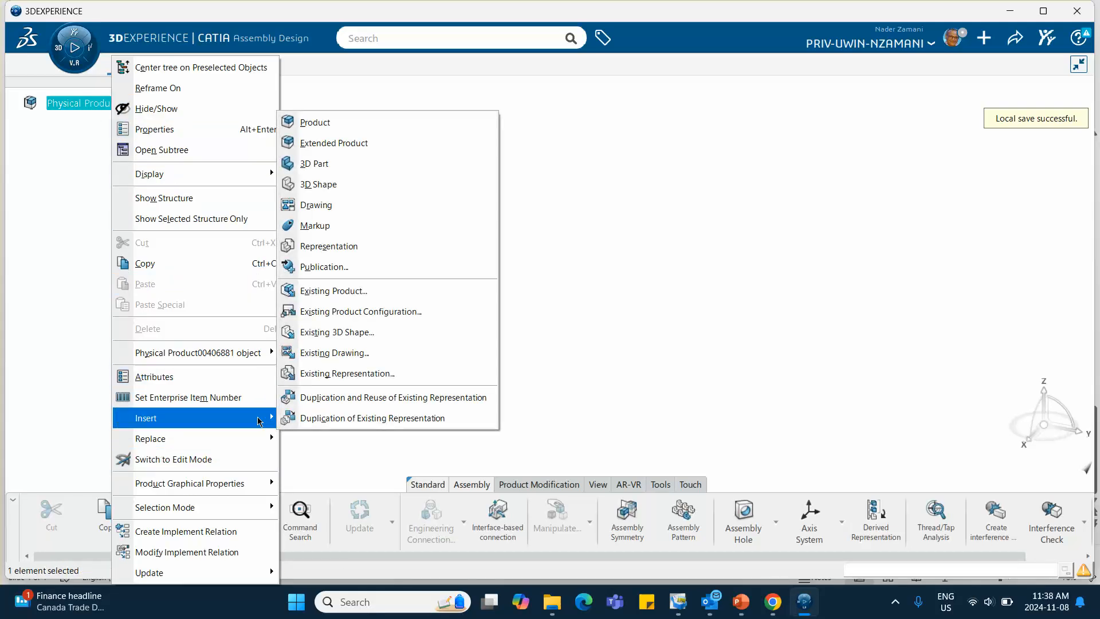
pyautogui.click(308, 170)
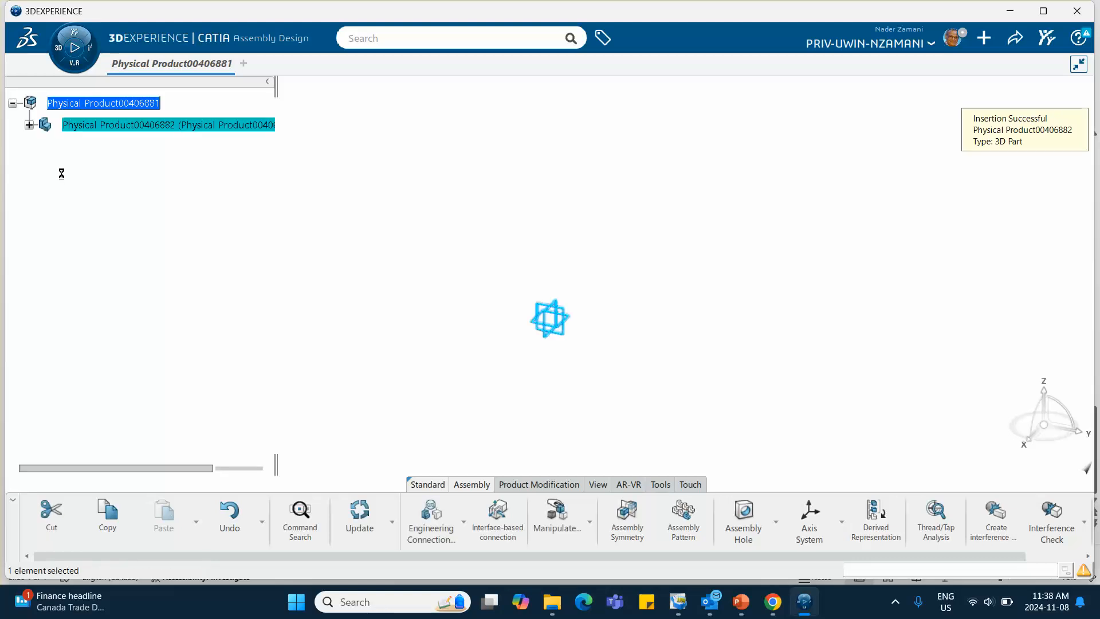
# - Prefix both the title and the instance title of the inserted part with "Base-"
pyautogui.click(28, 125)
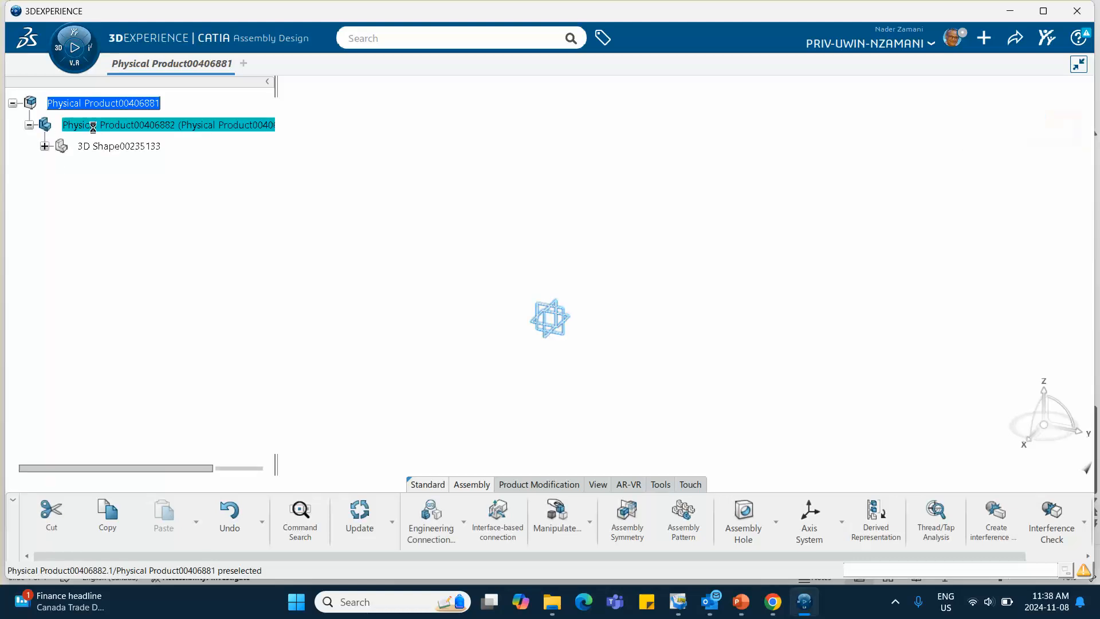
pyautogui.rightClick(99, 125)
pyautogui.moveTo(125, 133)
pyautogui.click(135, 87)
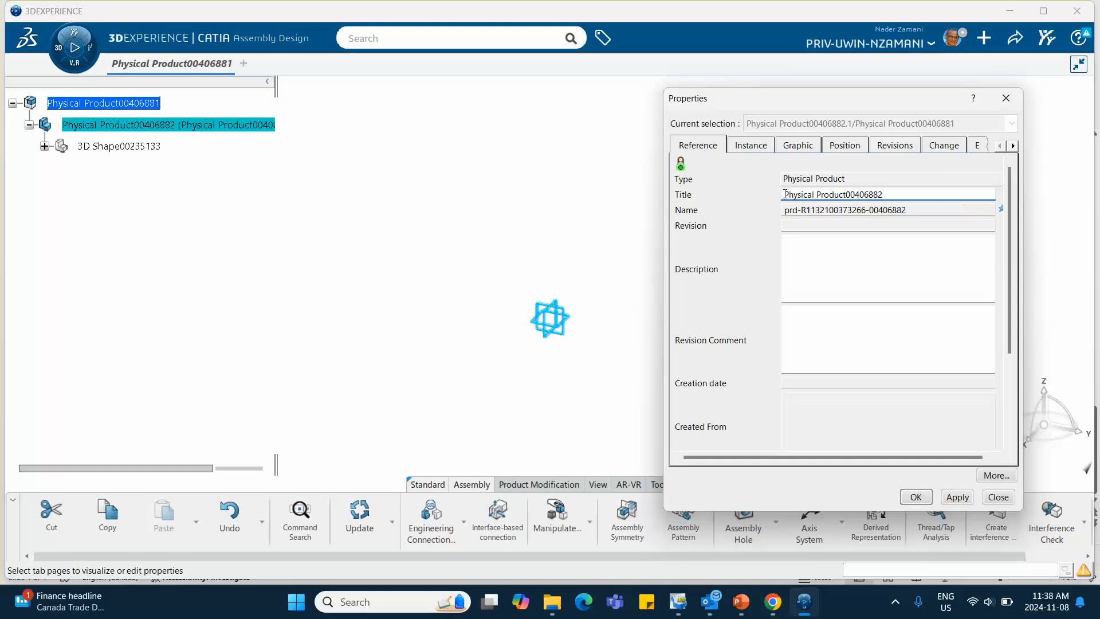
pyautogui.write('Base-')
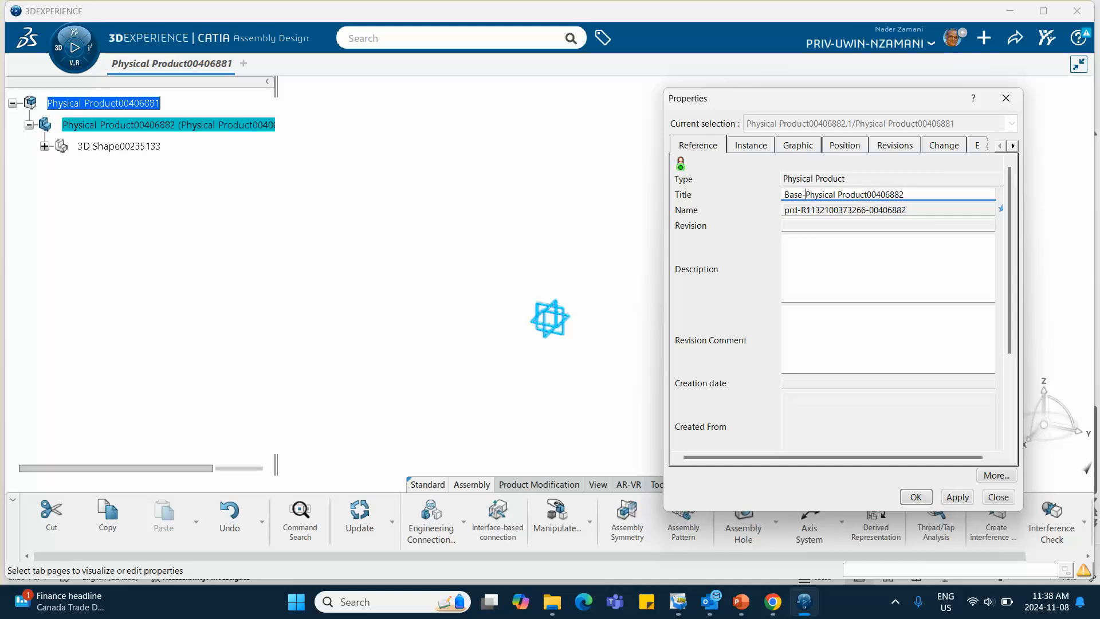
pyautogui.click(748, 147)
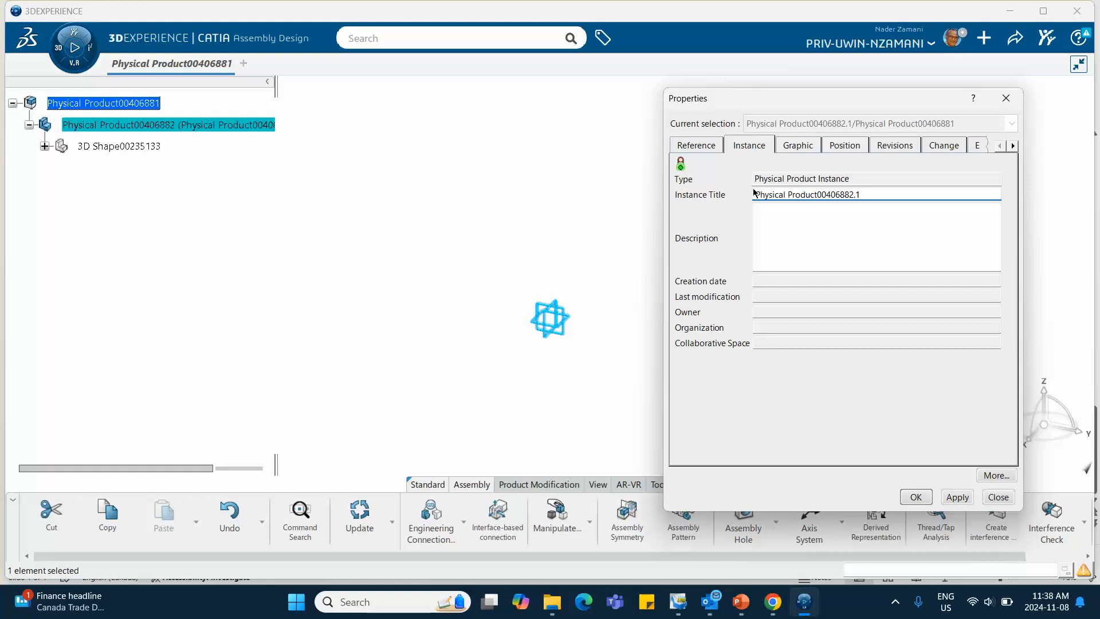
pyautogui.write('Base-')
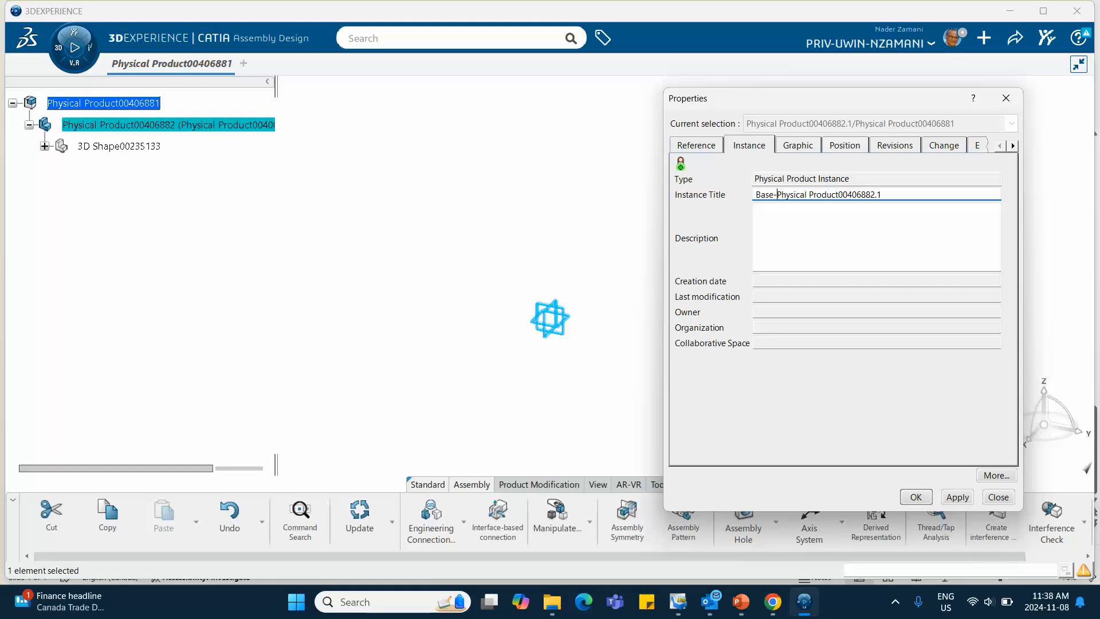
pyautogui.click(916, 497)
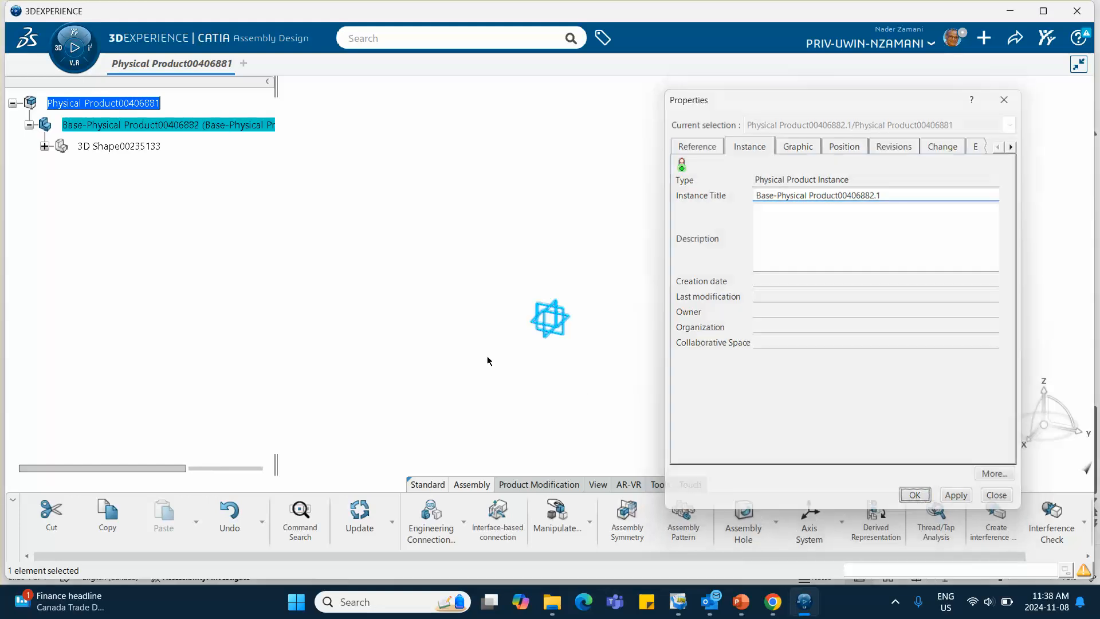
# - Expand the Base part's 3D Shape, open it in Part Design and close the Make Service advertisement
pyautogui.click(45, 146)
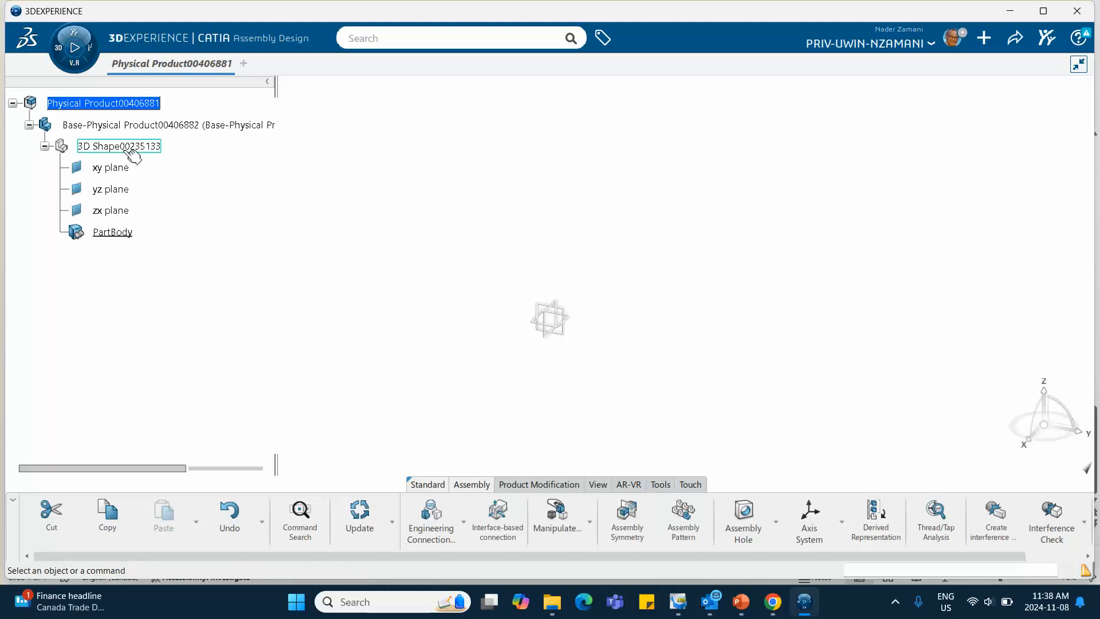
pyautogui.click(122, 150)
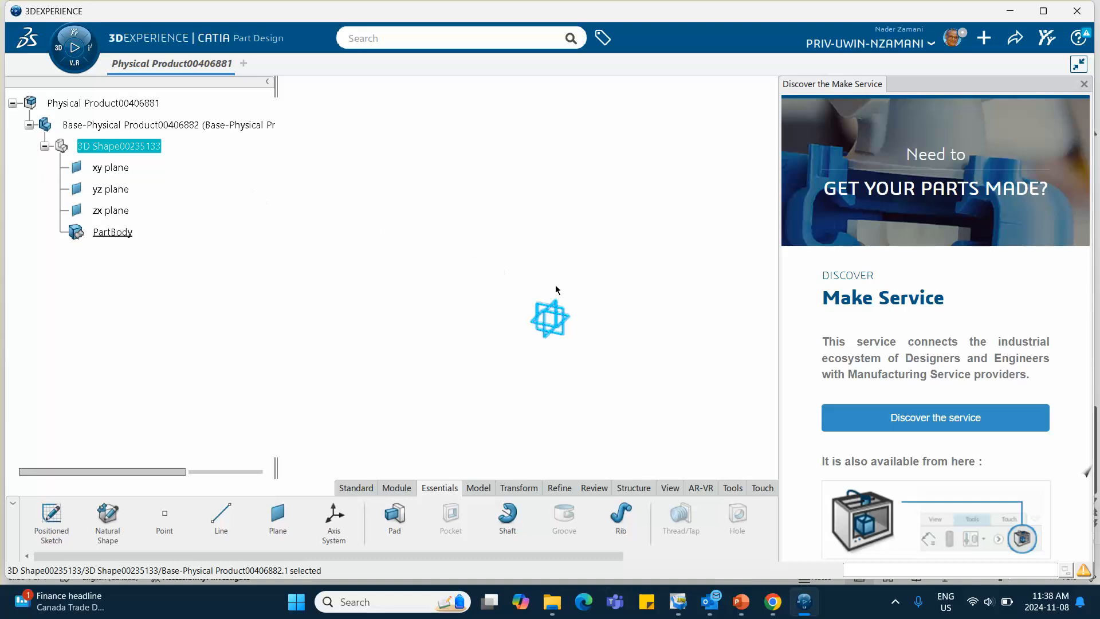
pyautogui.click(1084, 84)
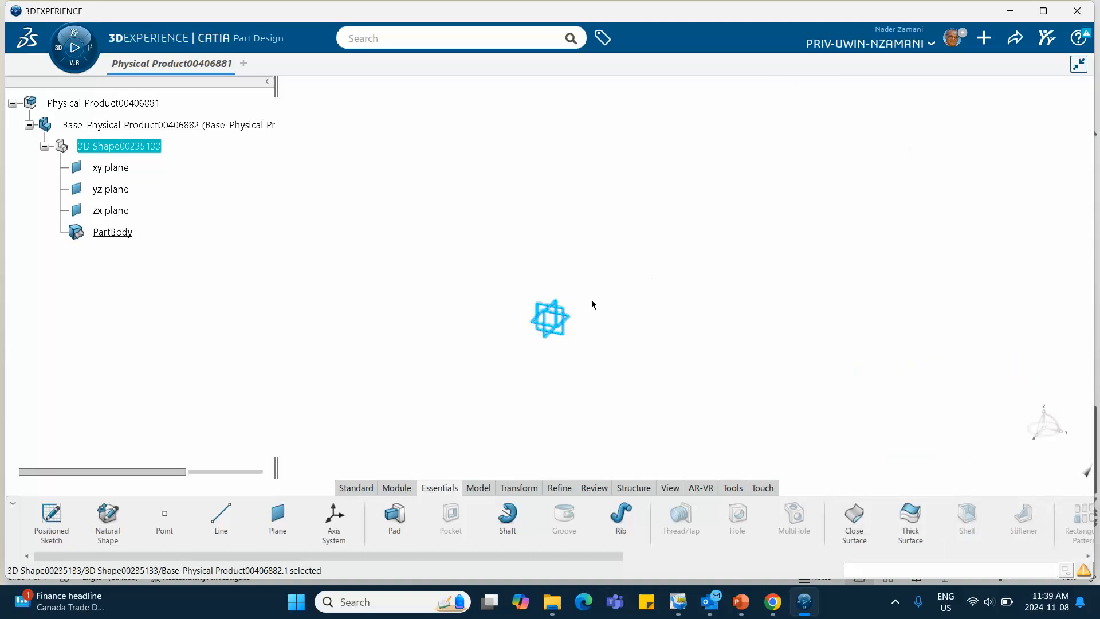
# - Sketch a rectangle about 1.14 in wide on the yz plane, away from the origin on its negative H side
pyautogui.click(554, 314)
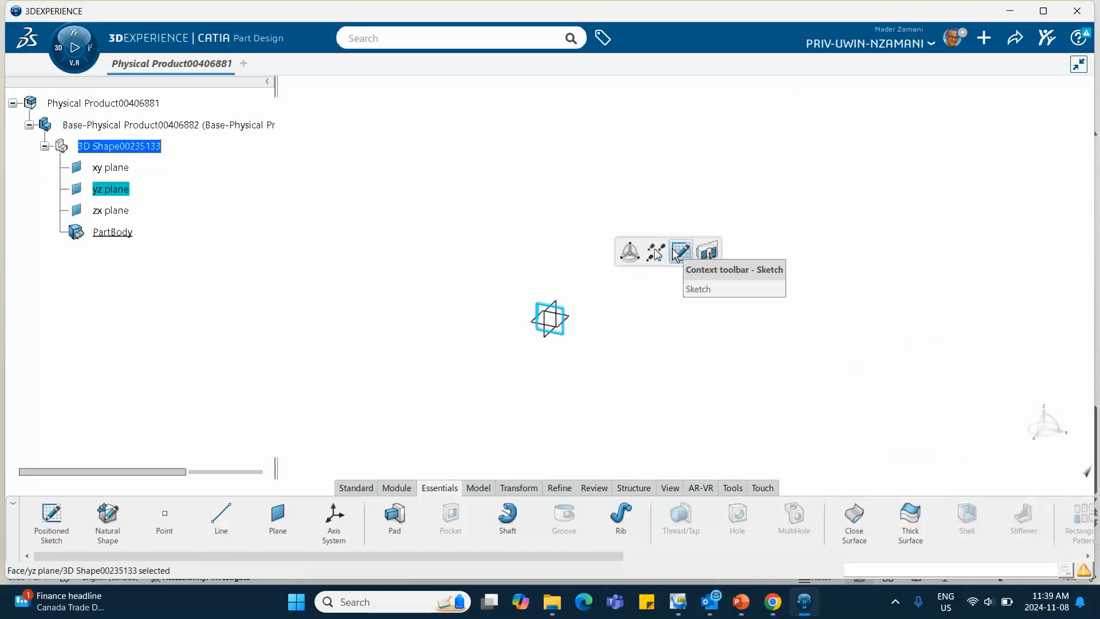
pyautogui.click(678, 252)
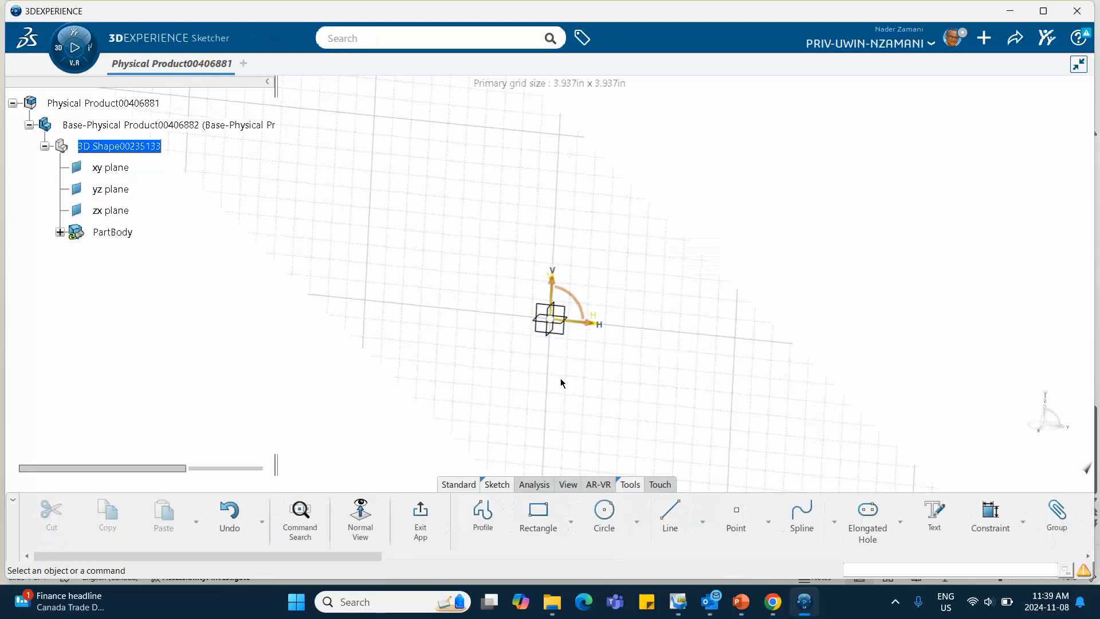
pyautogui.click(528, 500)
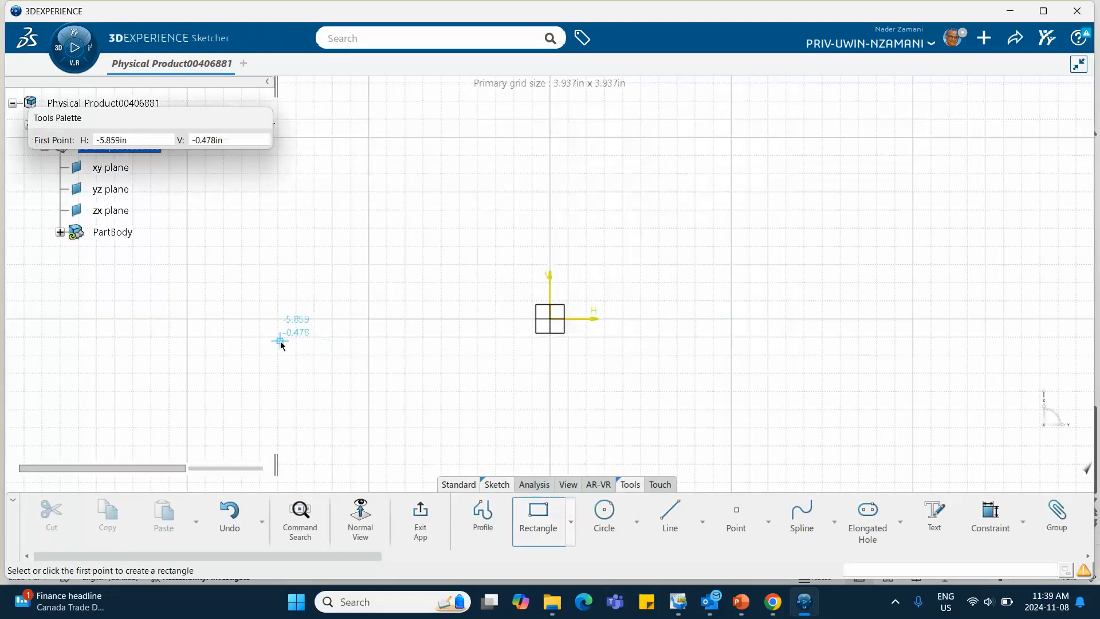
pyautogui.click(280, 341)
pyautogui.click(333, 389)
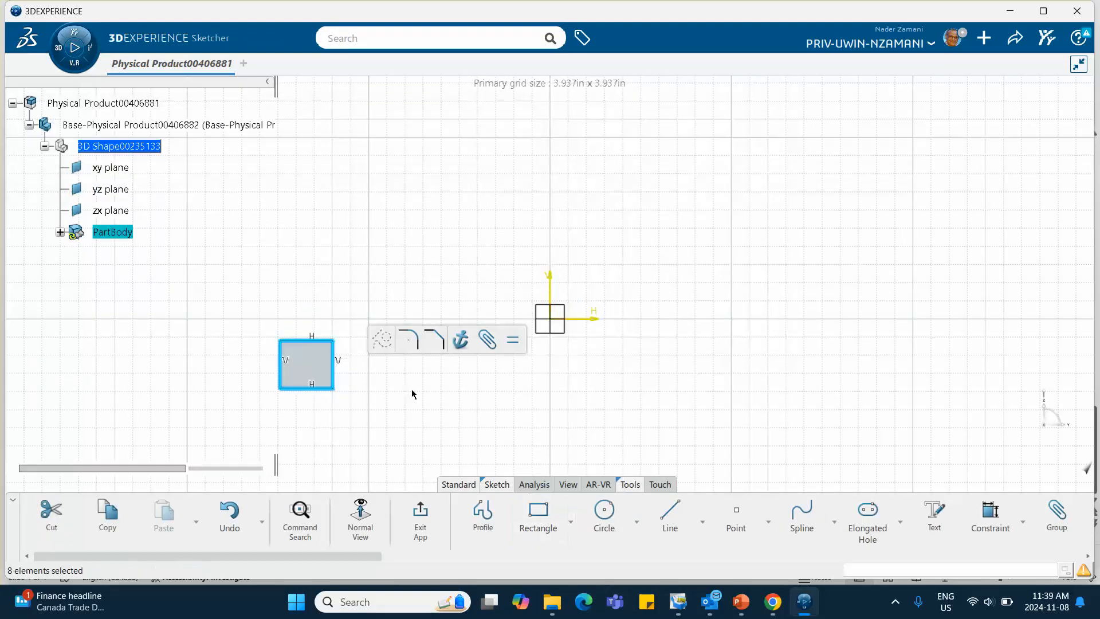
pyautogui.click(418, 399)
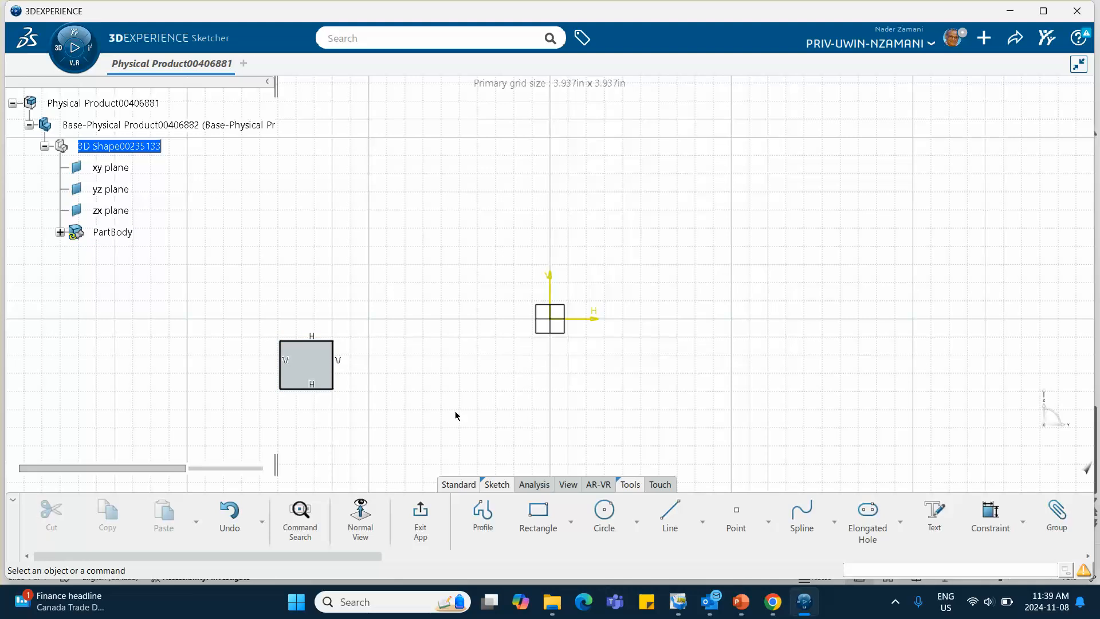
# - Constrain the rectangle's width and height to 1 in each and exit the sketch
pyautogui.click(990, 513)
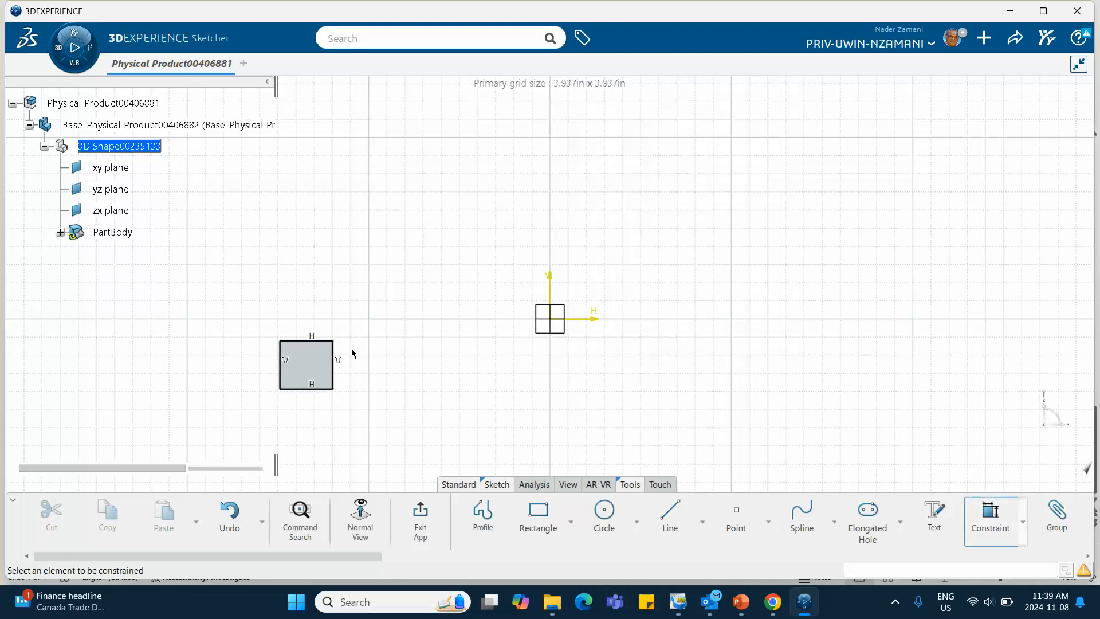
pyautogui.click(318, 342)
pyautogui.click(312, 299)
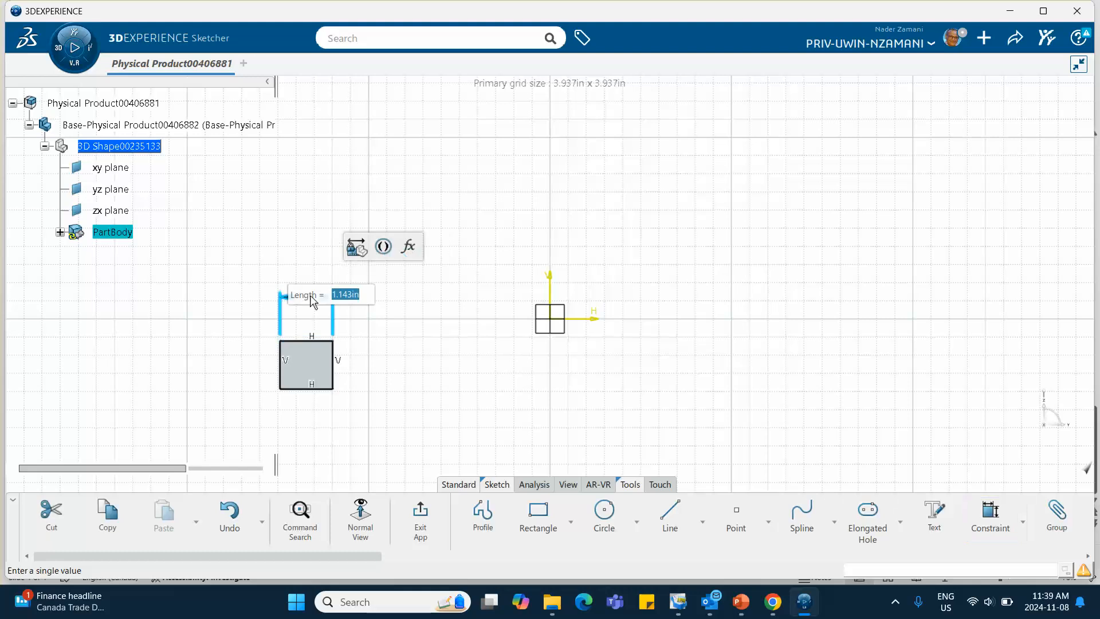
pyautogui.write('1')
pyautogui.press('Return')
pyautogui.press('Return')
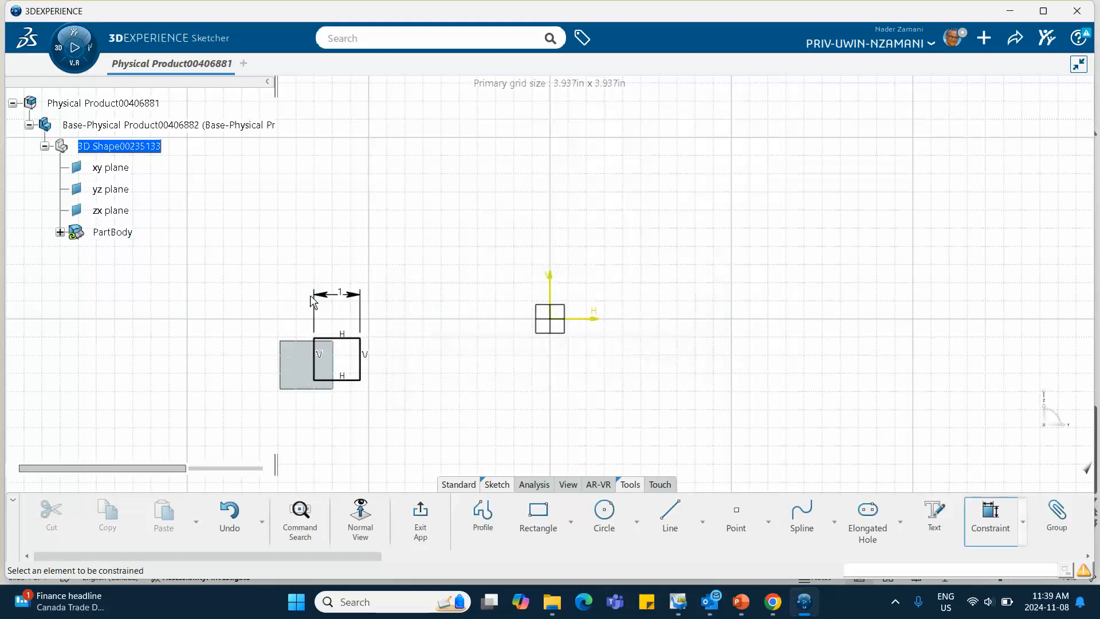
pyautogui.click(360, 359)
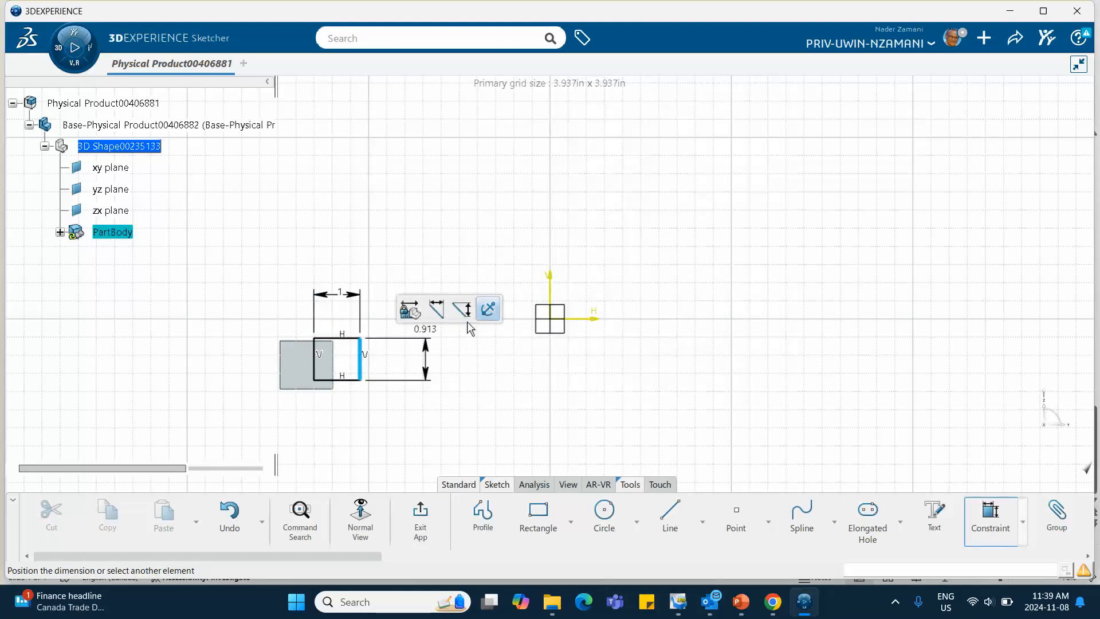
pyautogui.click(412, 359)
pyautogui.write('1')
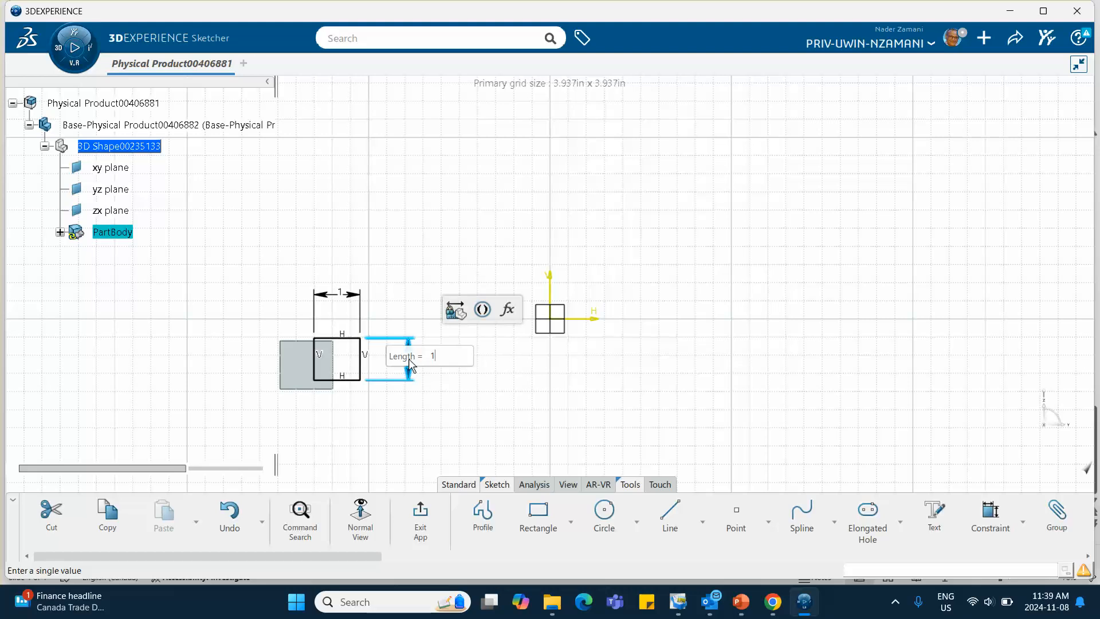
pyautogui.press('Return')
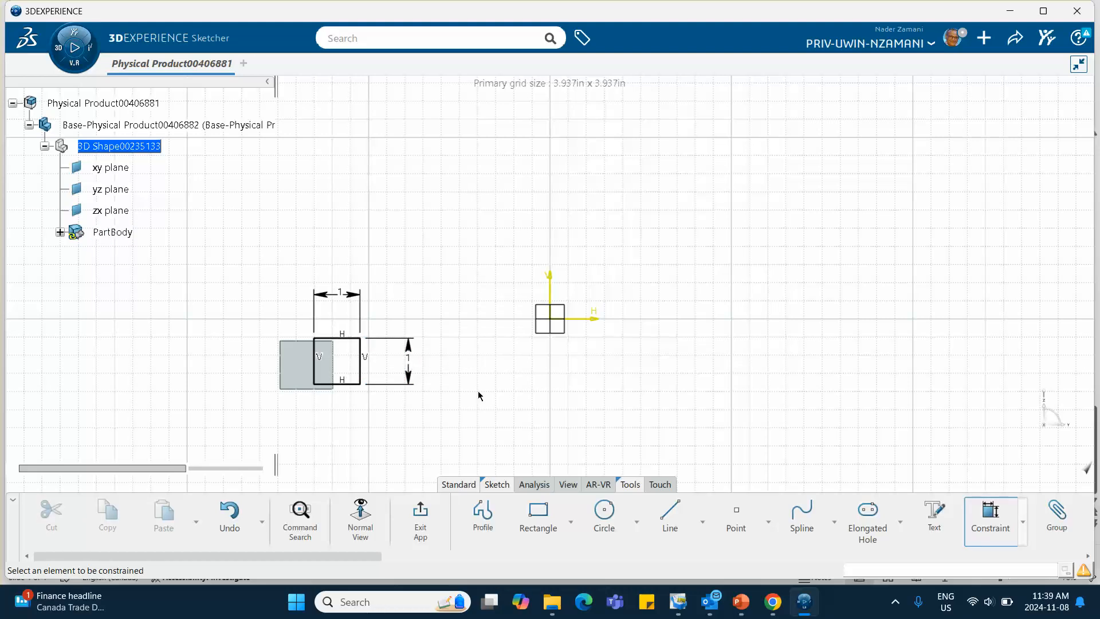
pyautogui.click(422, 518)
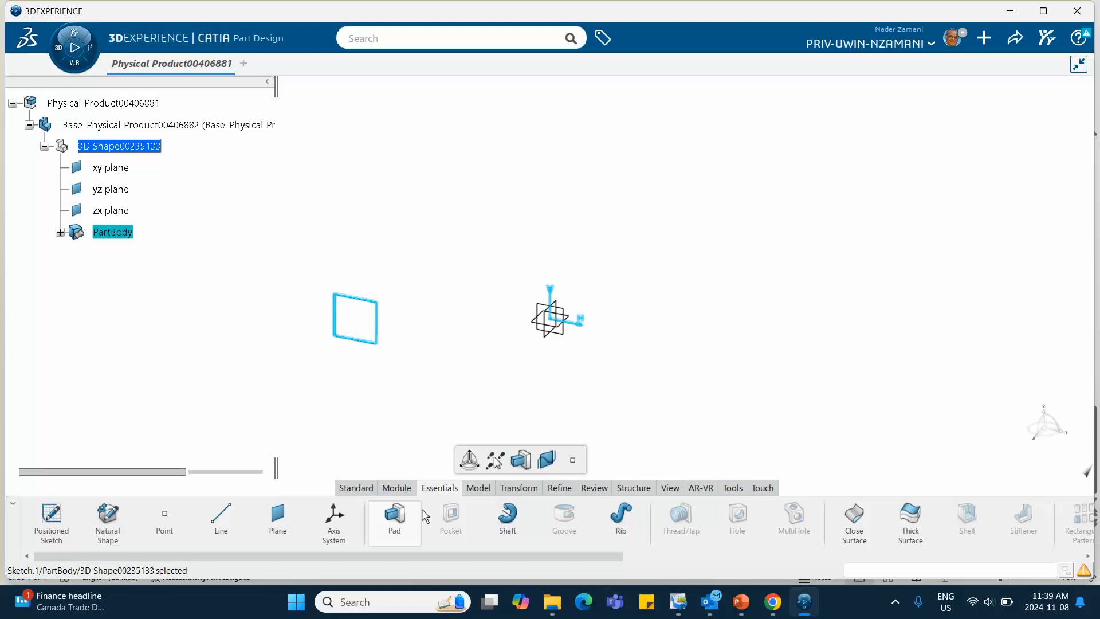
# - Pad the square profile to a length of 12 in
pyautogui.click(522, 464)
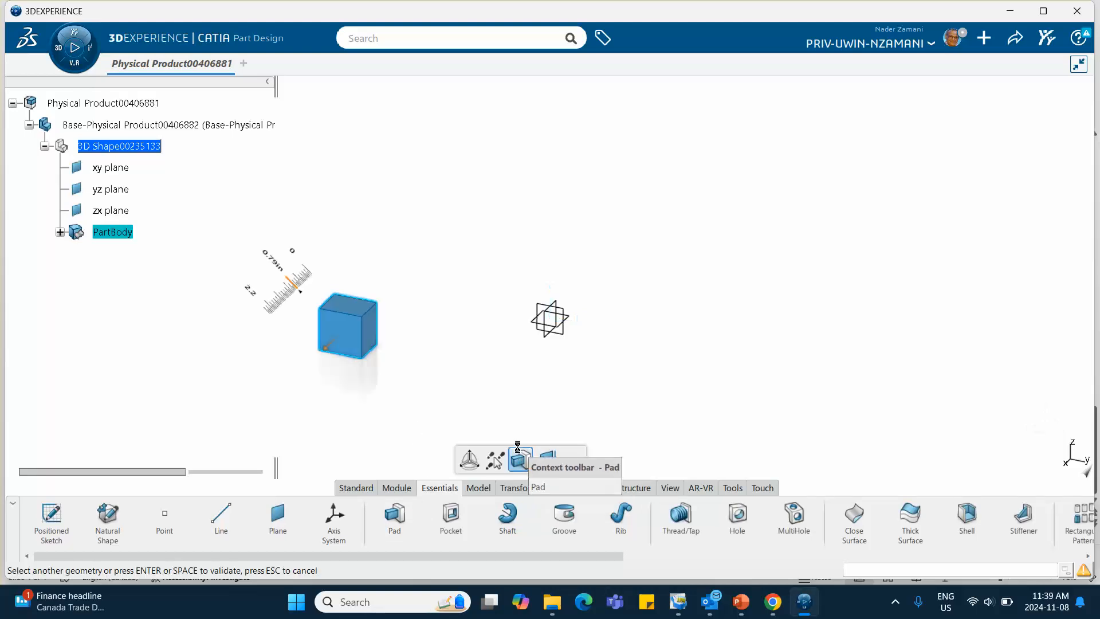
pyautogui.press('Return')
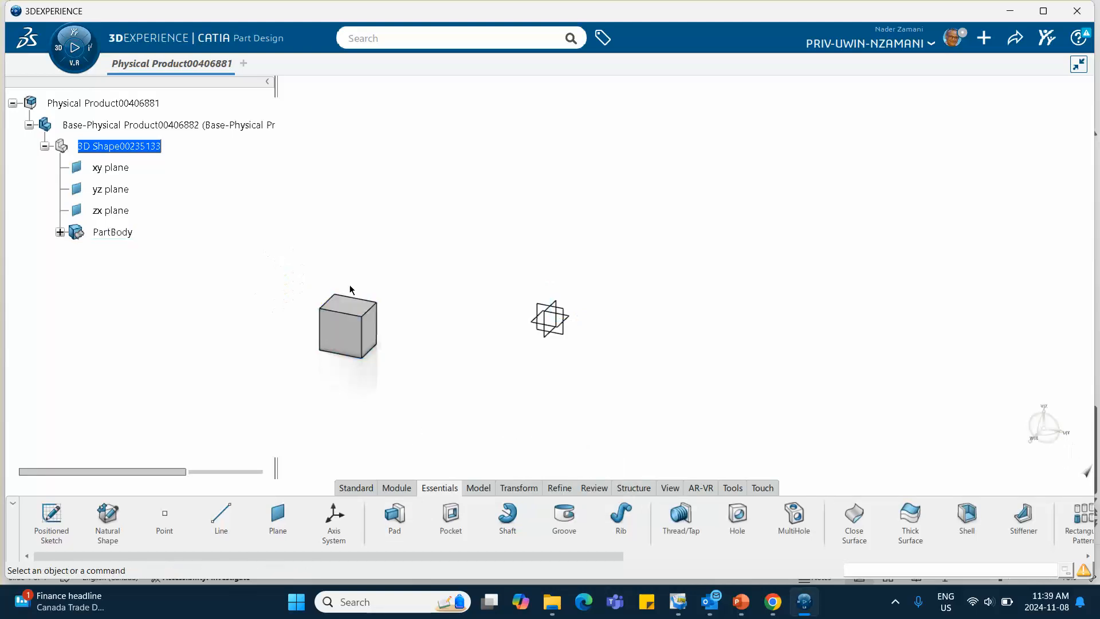
pyautogui.click(347, 335)
pyautogui.doubleClick(347, 335)
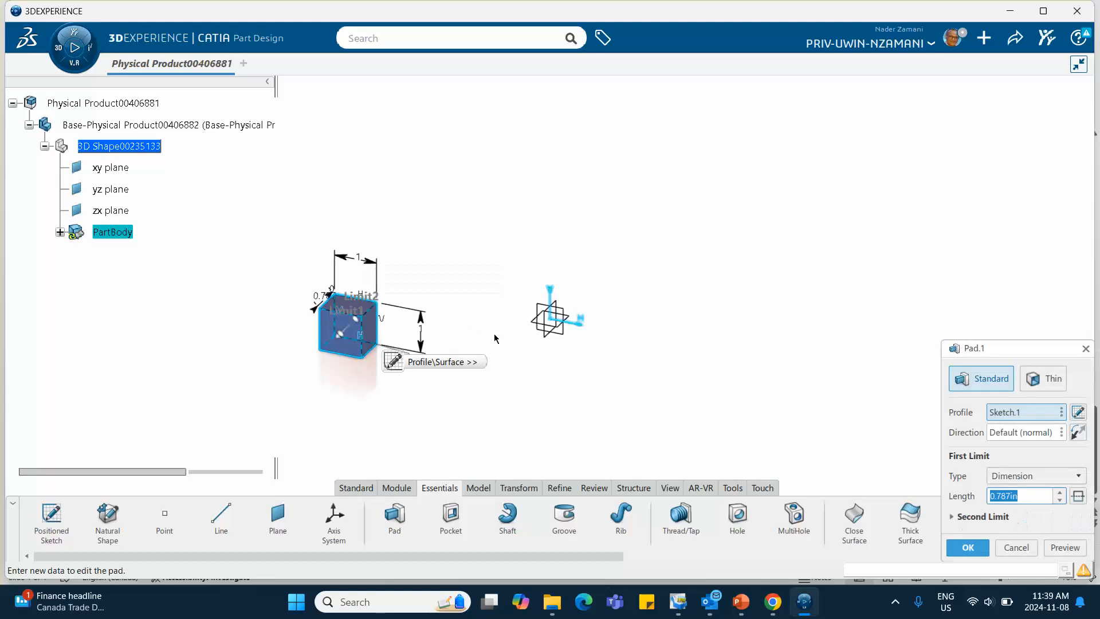
pyautogui.write('12')
pyautogui.press('Return')
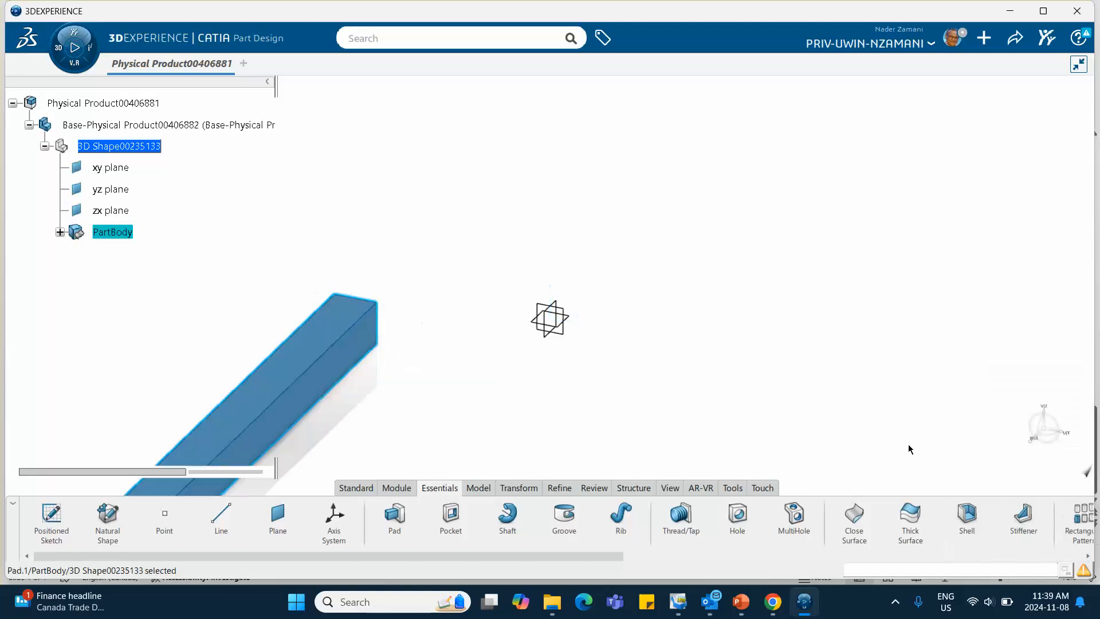
pyautogui.click(498, 393)
# - On the bar's long side face, sketch a small circle near one end, centred at about H -11.51 in, V -0.92 in
pyautogui.moveTo(509, 350); pyautogui.dragTo(715, 180, button='middle')
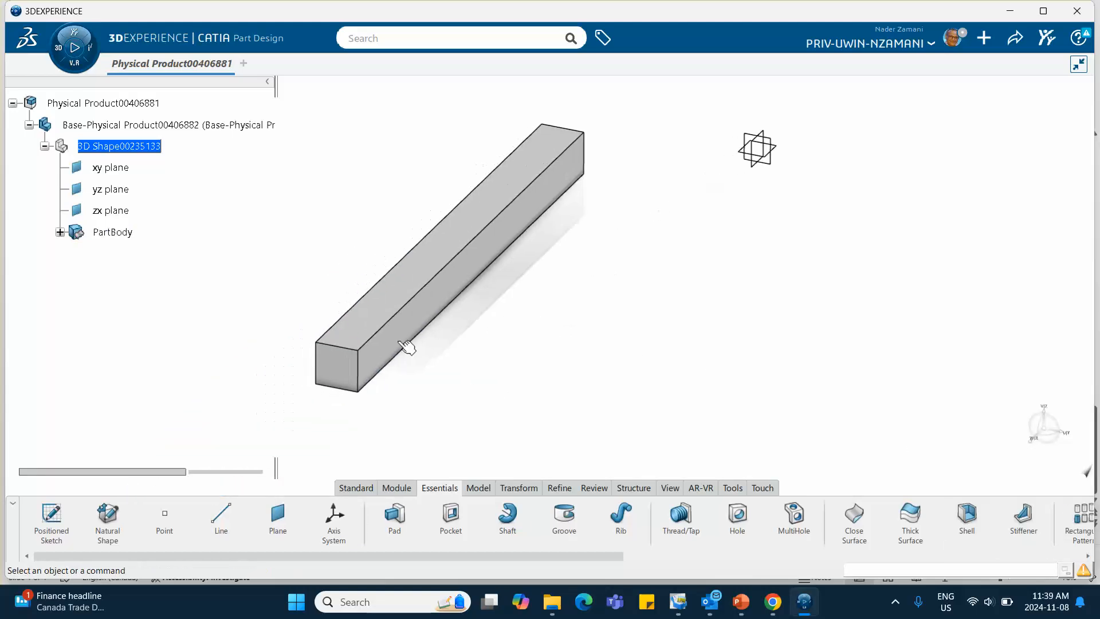
pyautogui.click(379, 362)
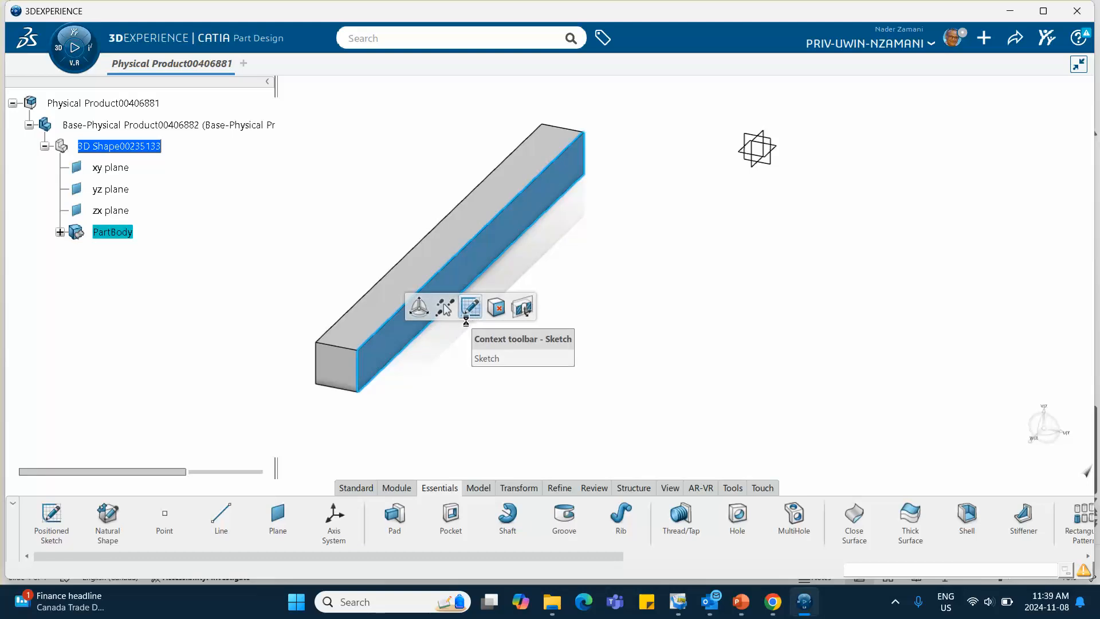
pyautogui.click(466, 318)
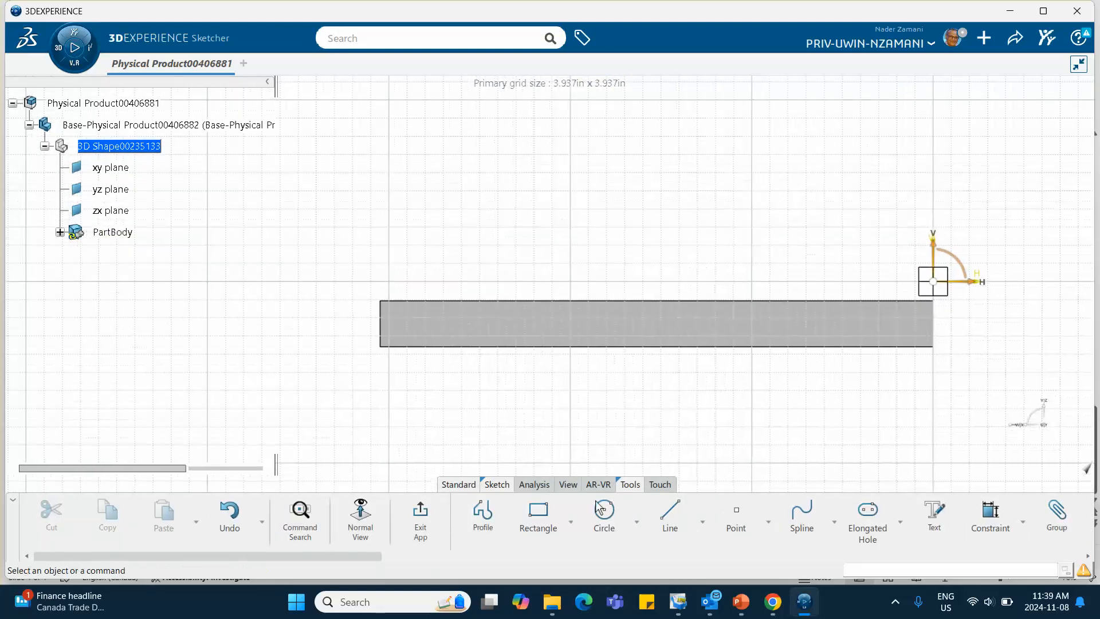
pyautogui.click(602, 509)
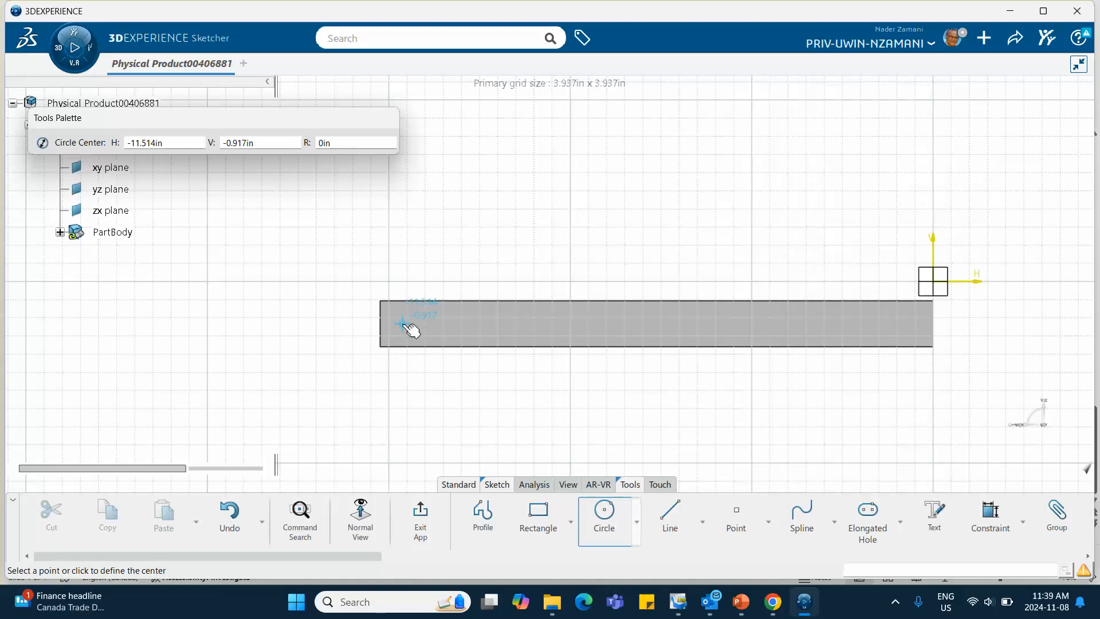
pyautogui.click(402, 323)
pyautogui.click(413, 332)
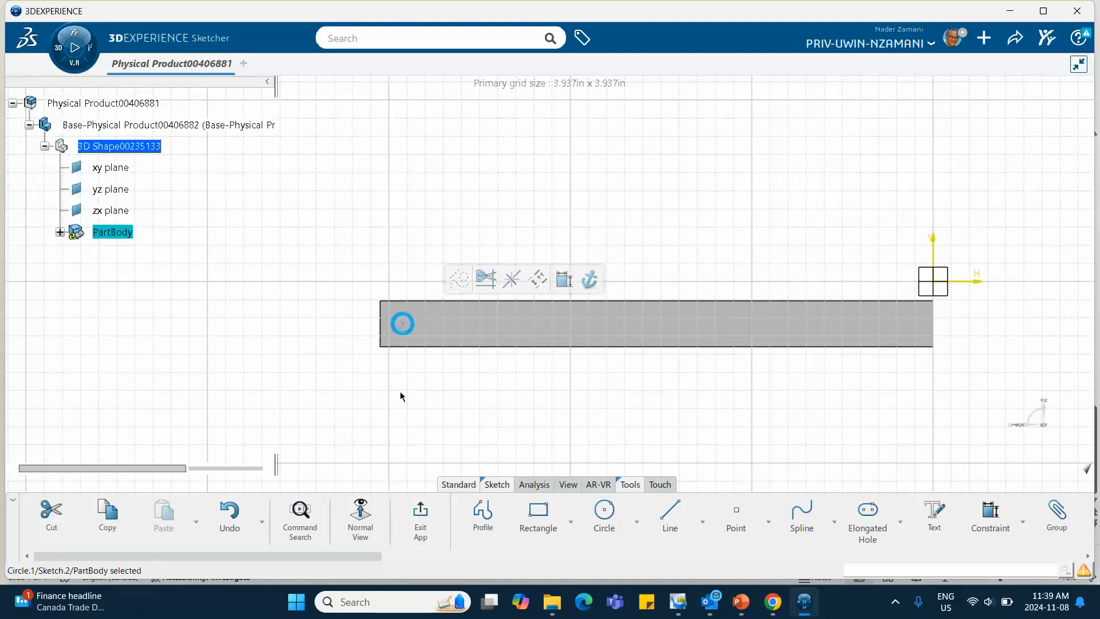
# - Constrain the circle's radius to 0.25 in and exit the sketch
pyautogui.click(563, 279)
pyautogui.click(451, 274)
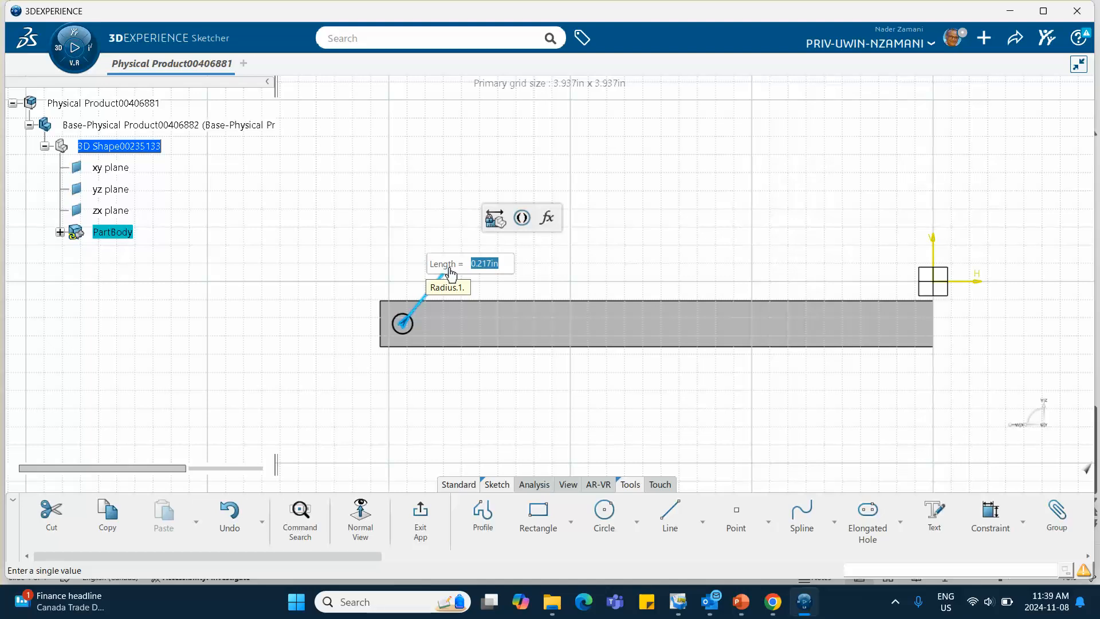
pyautogui.write('.25')
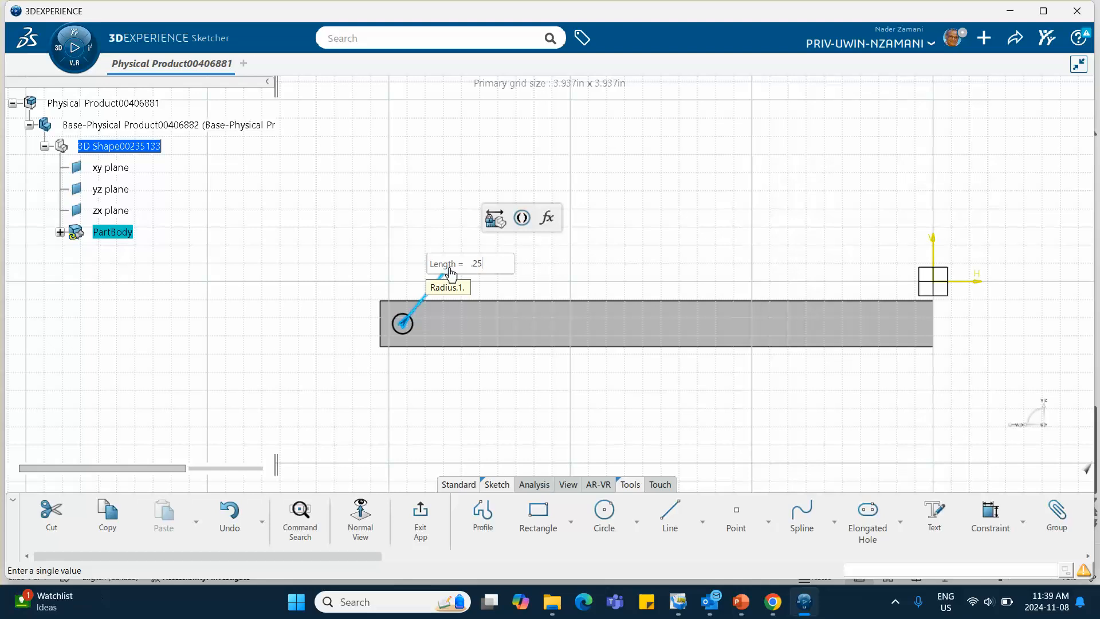
pyautogui.press('Return')
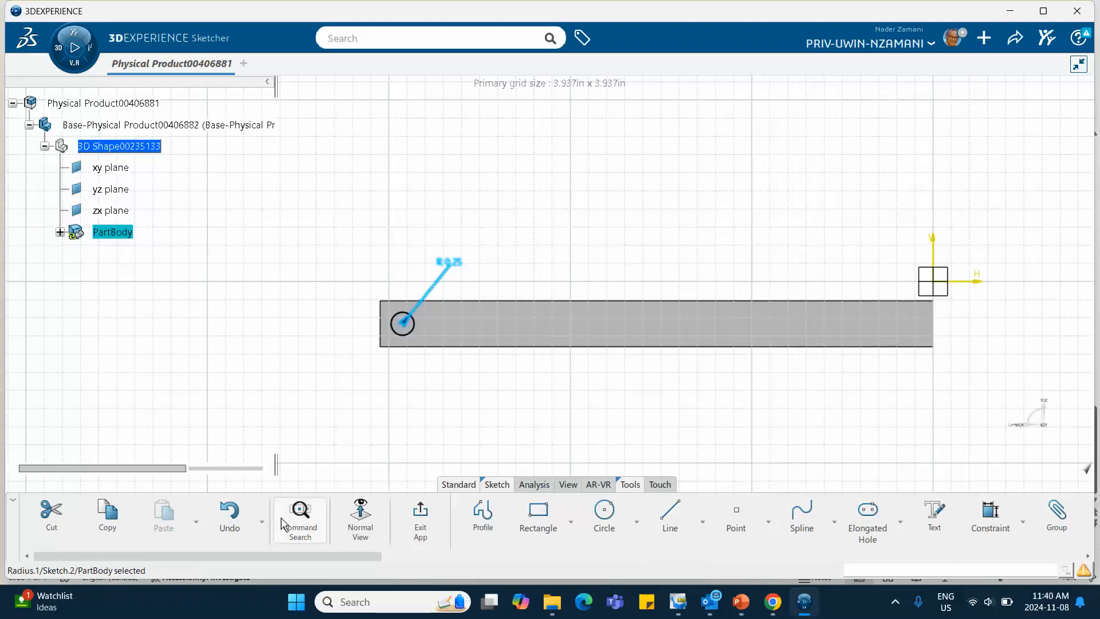
pyautogui.click(415, 516)
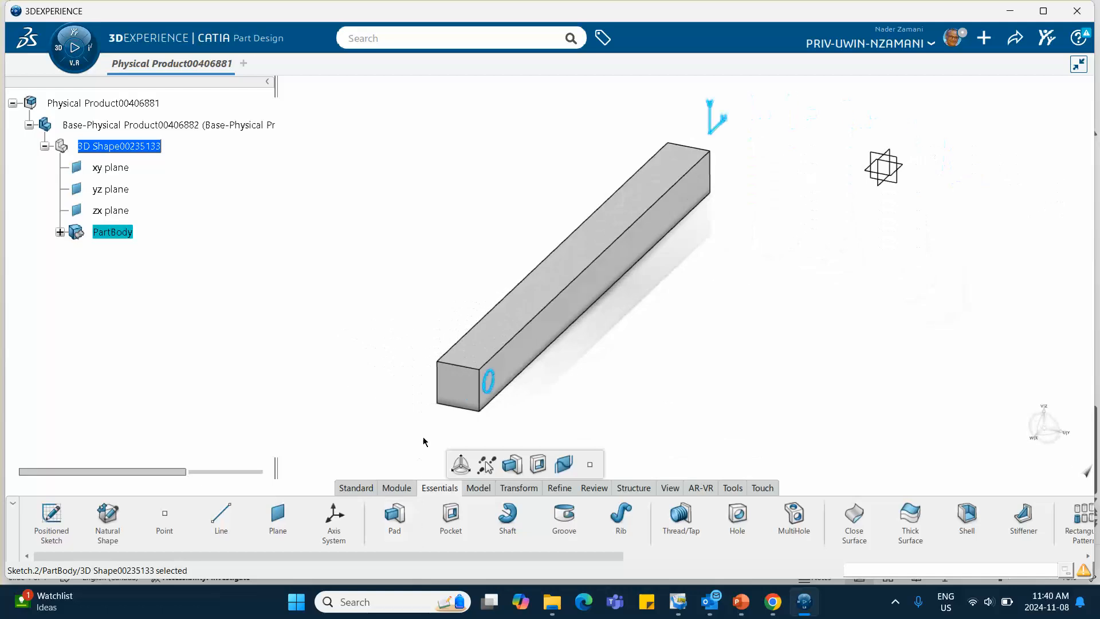
# - Pad the circle outward from the bar's side face to a length of 0.5 in
pyautogui.click(512, 463)
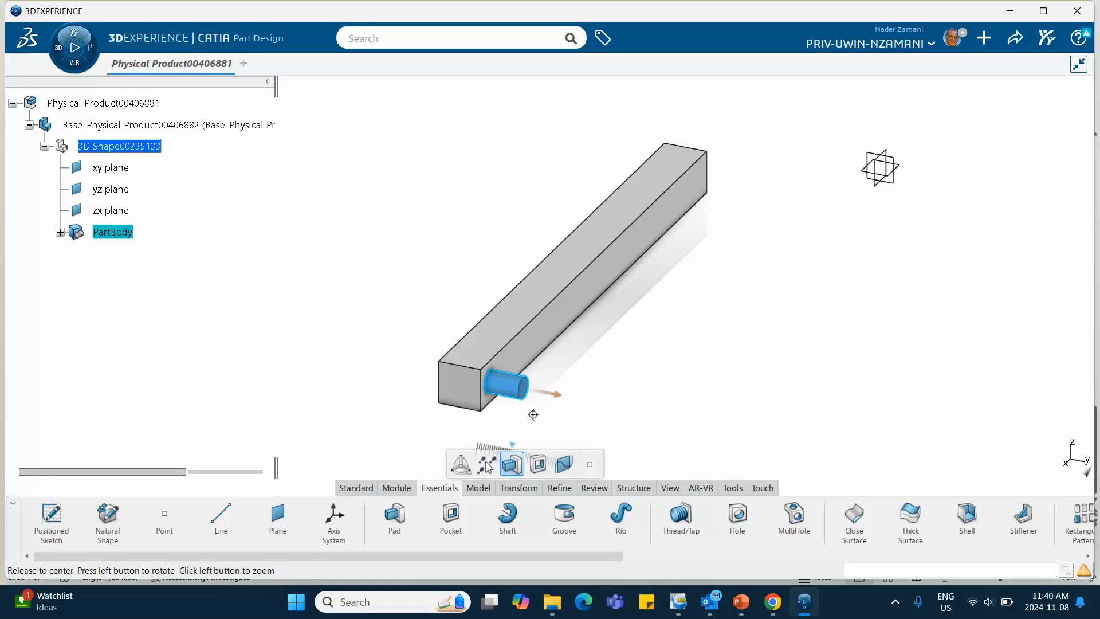
pyautogui.moveTo(486, 449); pyautogui.dragTo(481, 401, button='middle')
pyautogui.doubleClick(481, 401)
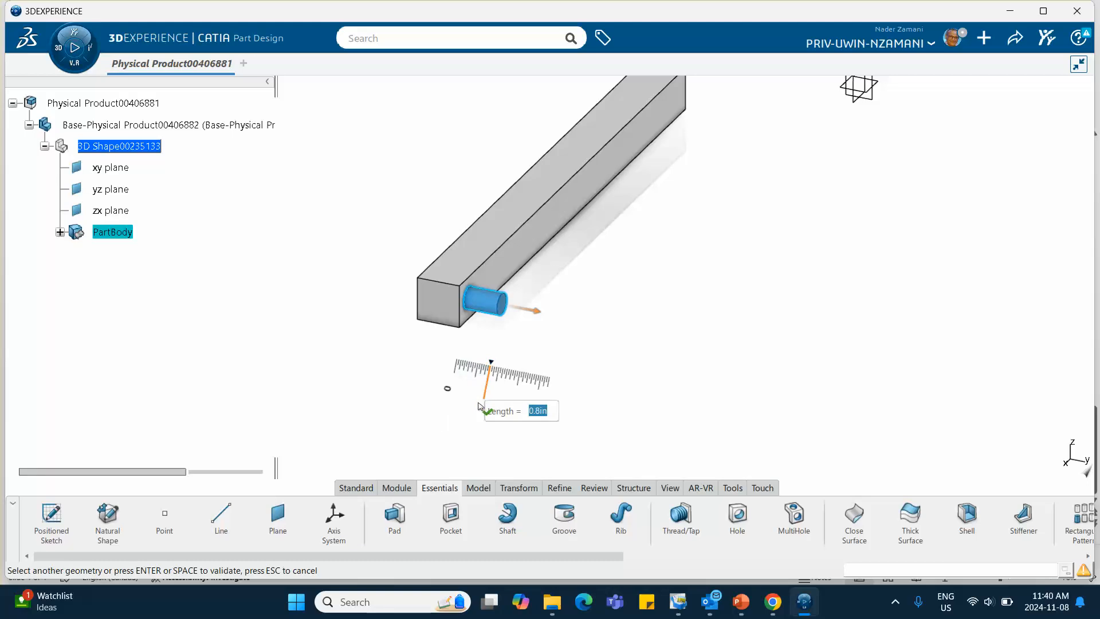
pyautogui.write('0.5')
pyautogui.press('Return')
pyautogui.press('Return')
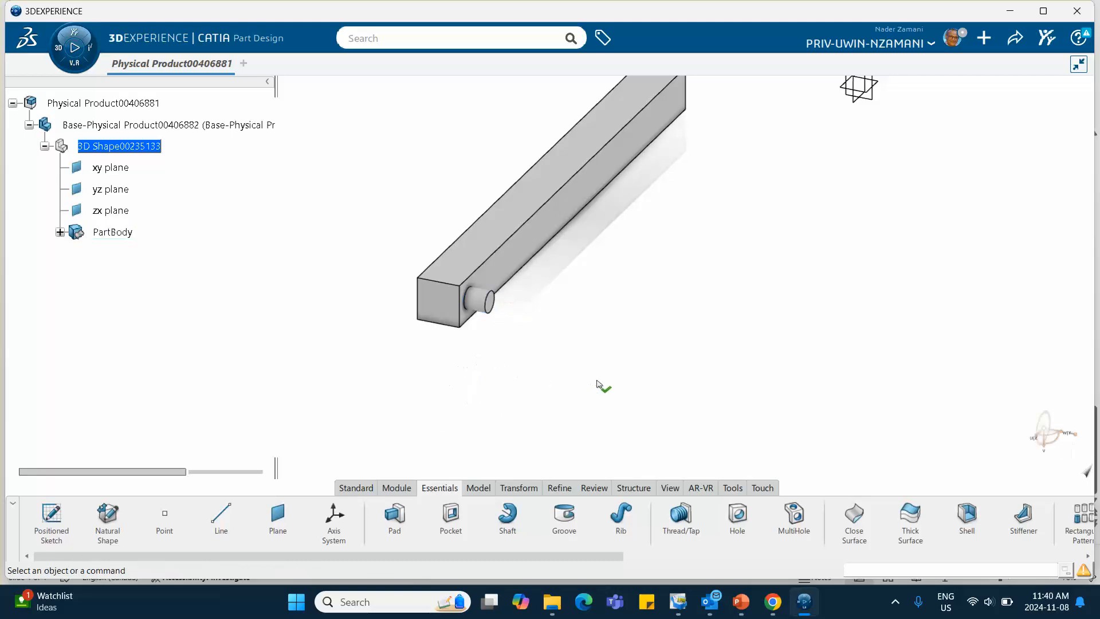
# - Switch to PowerPoint, examine the part dimensions on slide 2, and return to 3DEXPERIENCE
pyautogui.click(740, 602)
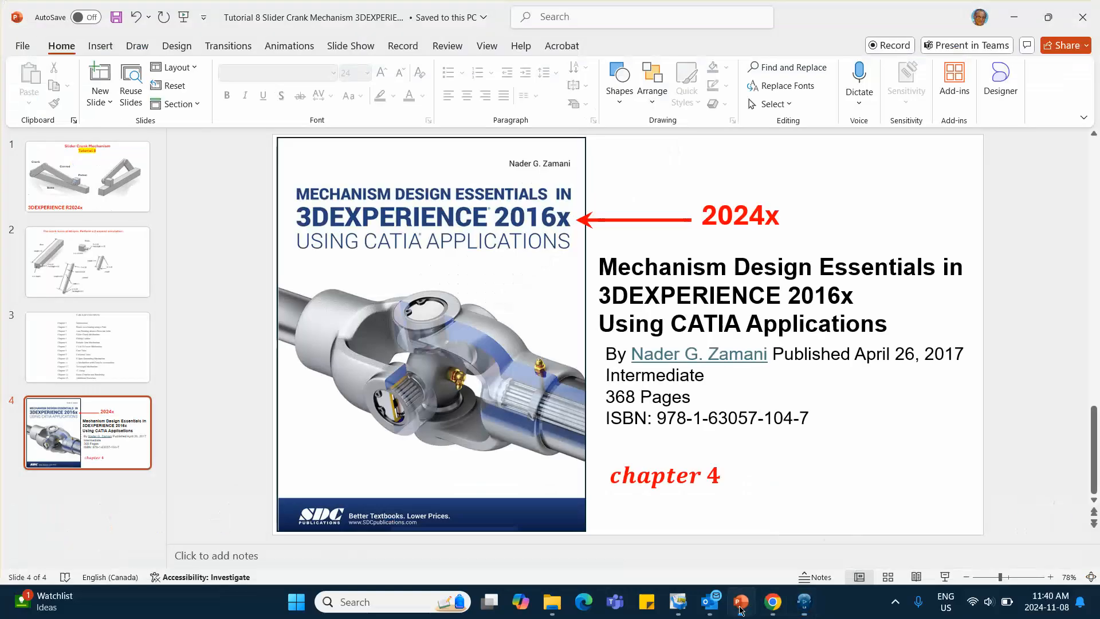
pyautogui.click(103, 253)
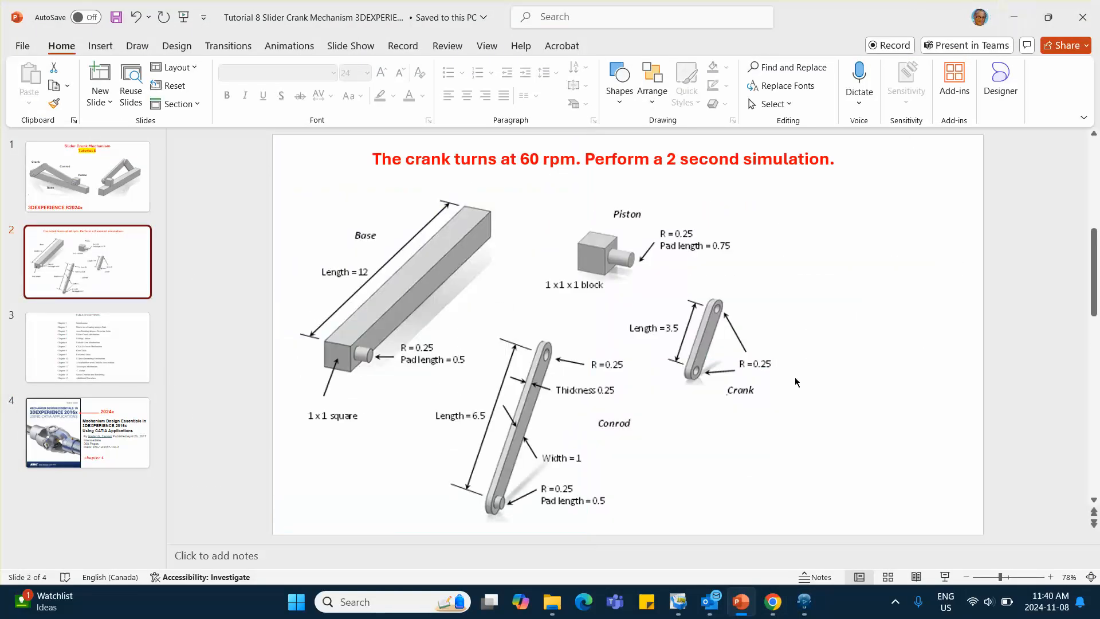
pyautogui.click(805, 602)
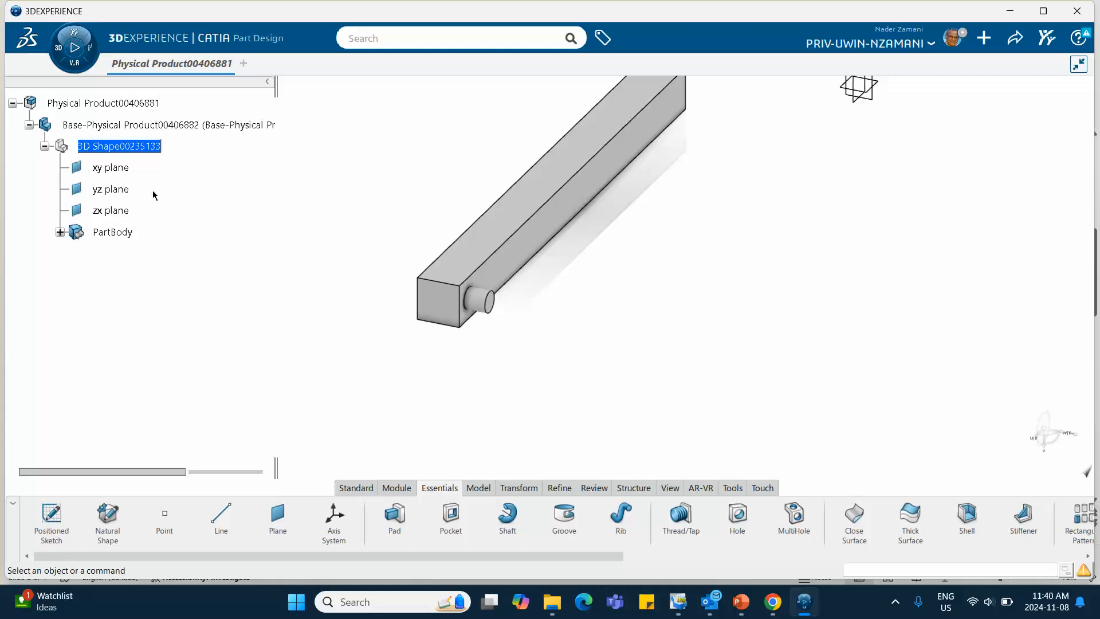
# - Insert a new 3D Part under the root Physical Product and expand its node in the tree
pyautogui.click(116, 104)
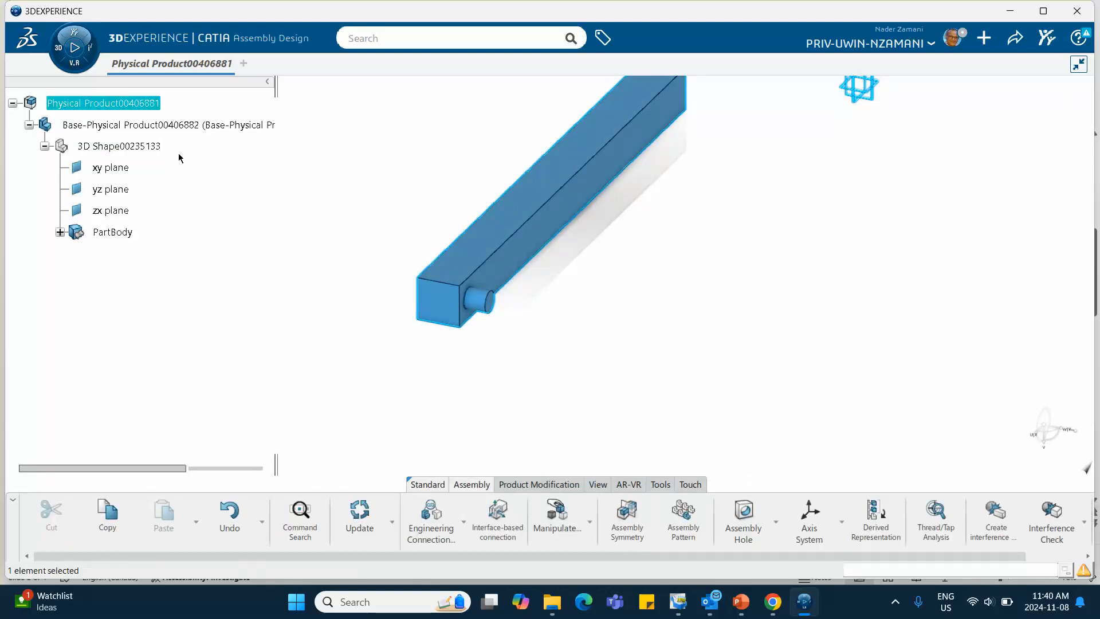
pyautogui.rightClick(117, 103)
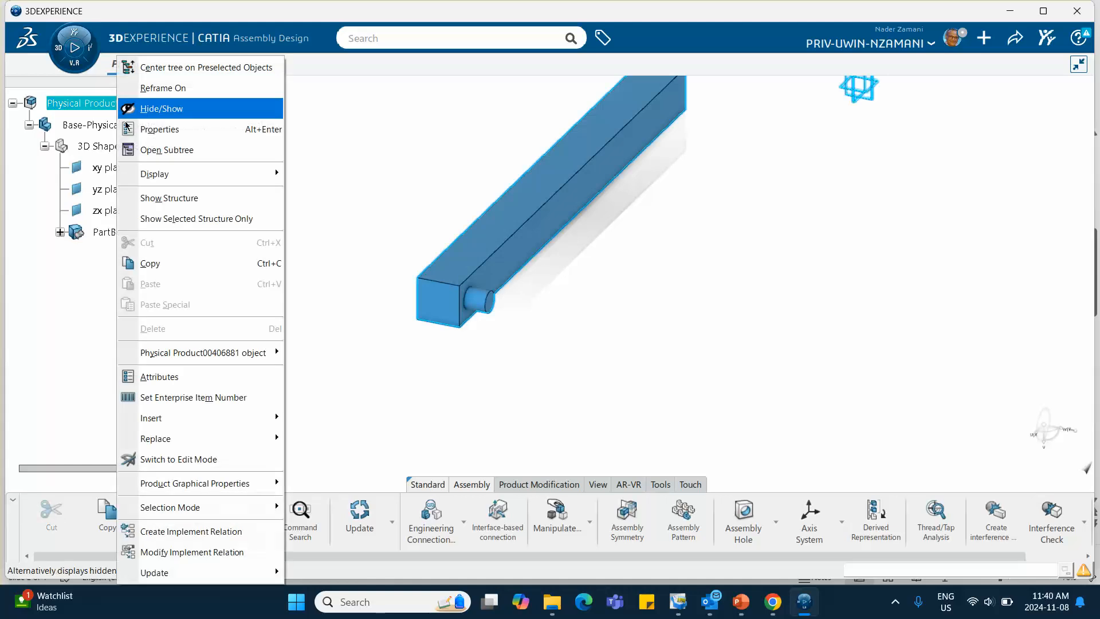
pyautogui.moveTo(189, 418)
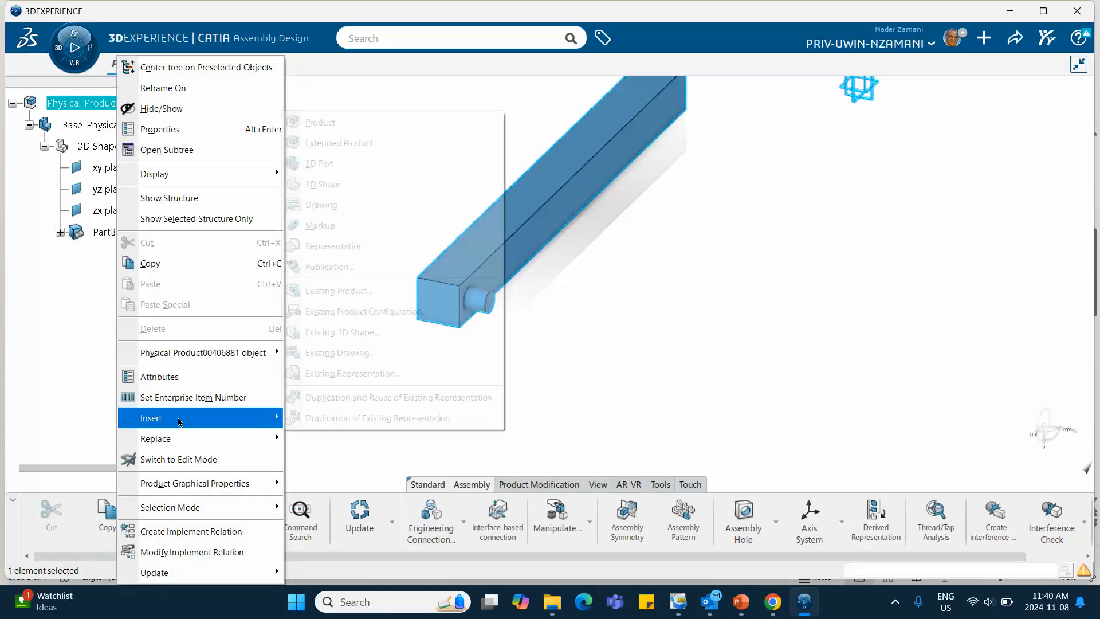
pyautogui.click(336, 185)
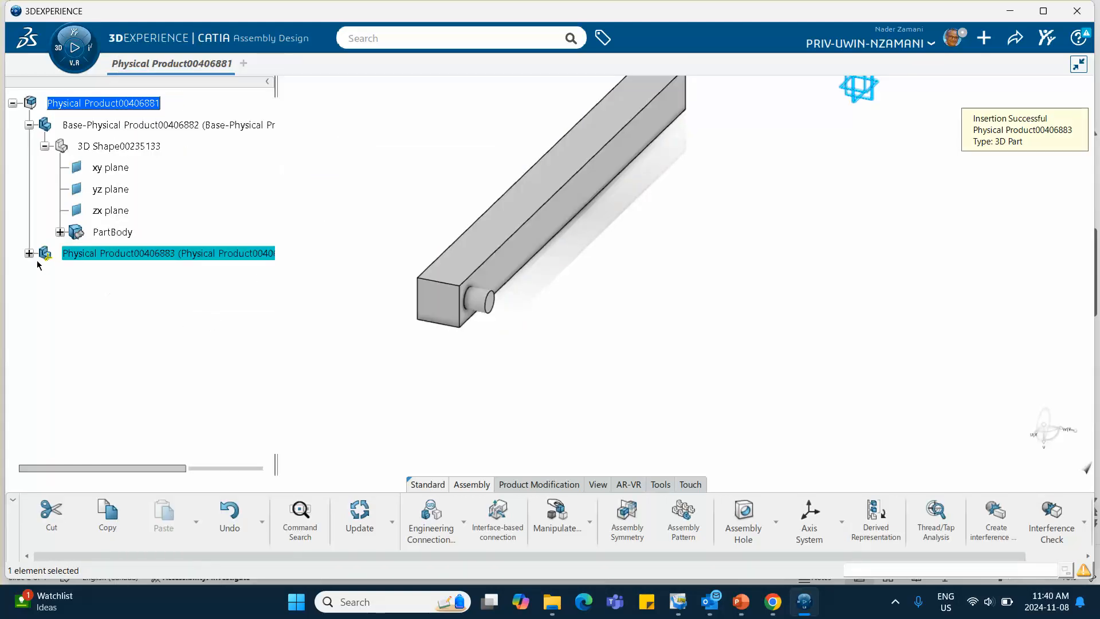
pyautogui.click(28, 253)
# - In the new part's properties, add the prefix "Crank-" to its instance title
pyautogui.rightClick(109, 252)
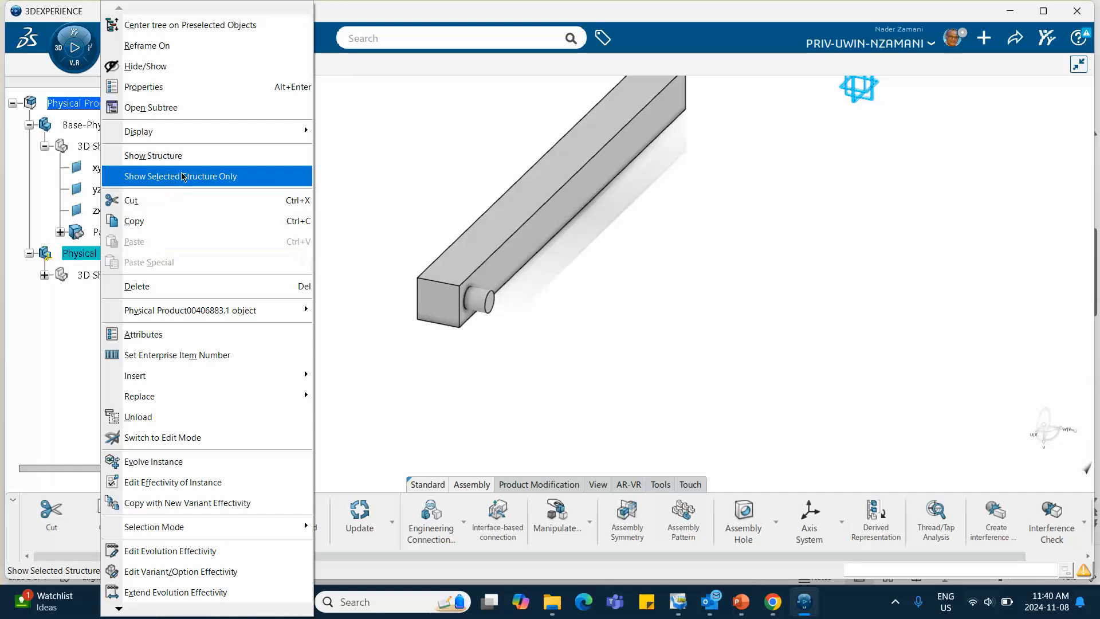
pyautogui.click(144, 86)
pyautogui.click(749, 145)
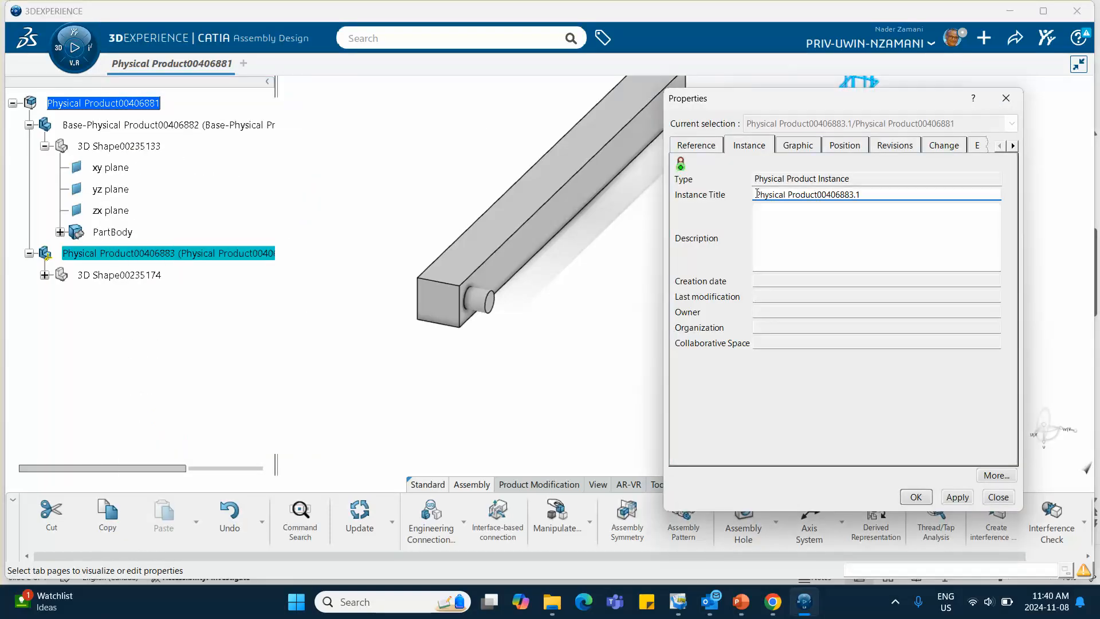
pyautogui.write('cra')
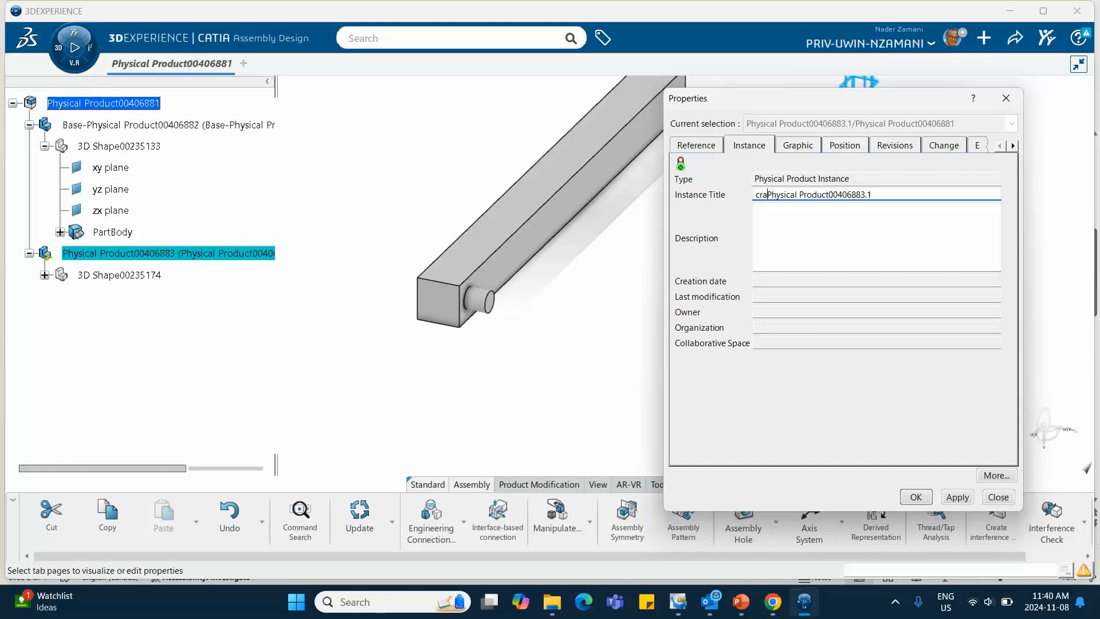
pyautogui.press('BackSpace')
pyautogui.press('BackSpace')
pyautogui.press('BackSpace')
pyautogui.write('Car')
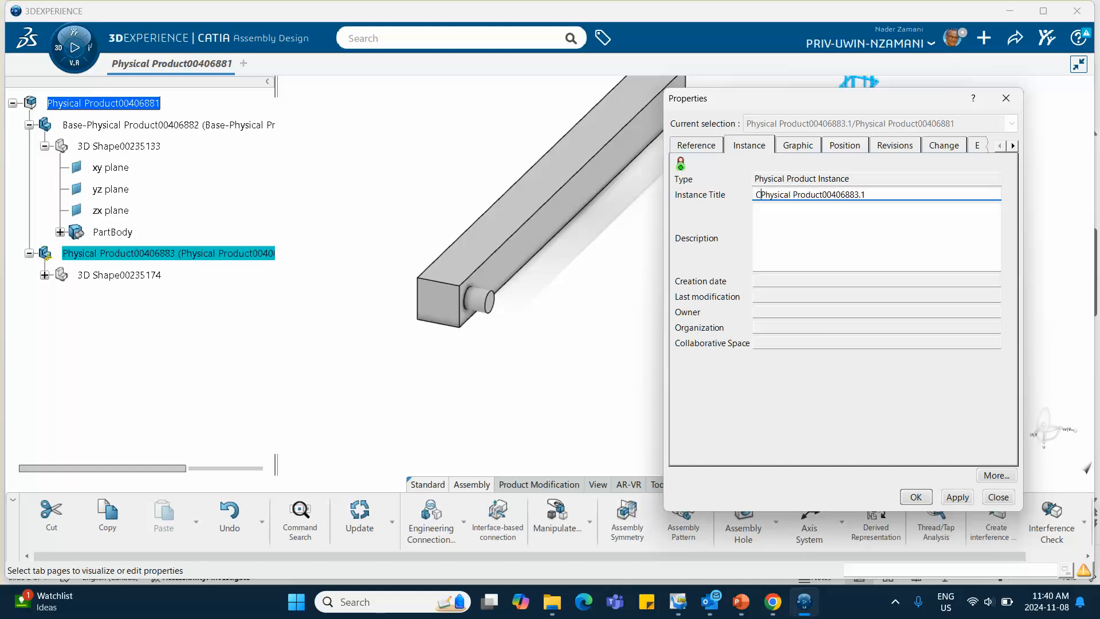
pyautogui.write('an-')
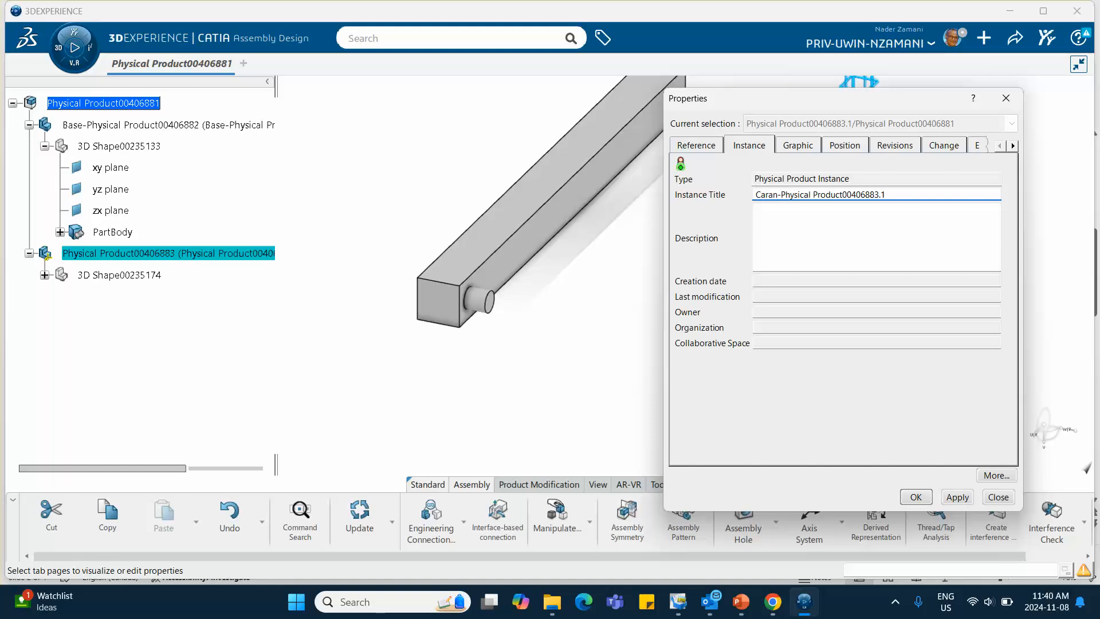
pyautogui.press('BackSpace')
pyautogui.press('BackSpace')
pyautogui.press('BackSpace')
pyautogui.press('BackSpace')
pyautogui.press('BackSpace')
pyautogui.press('BackSpace')
pyautogui.write('Crank-')
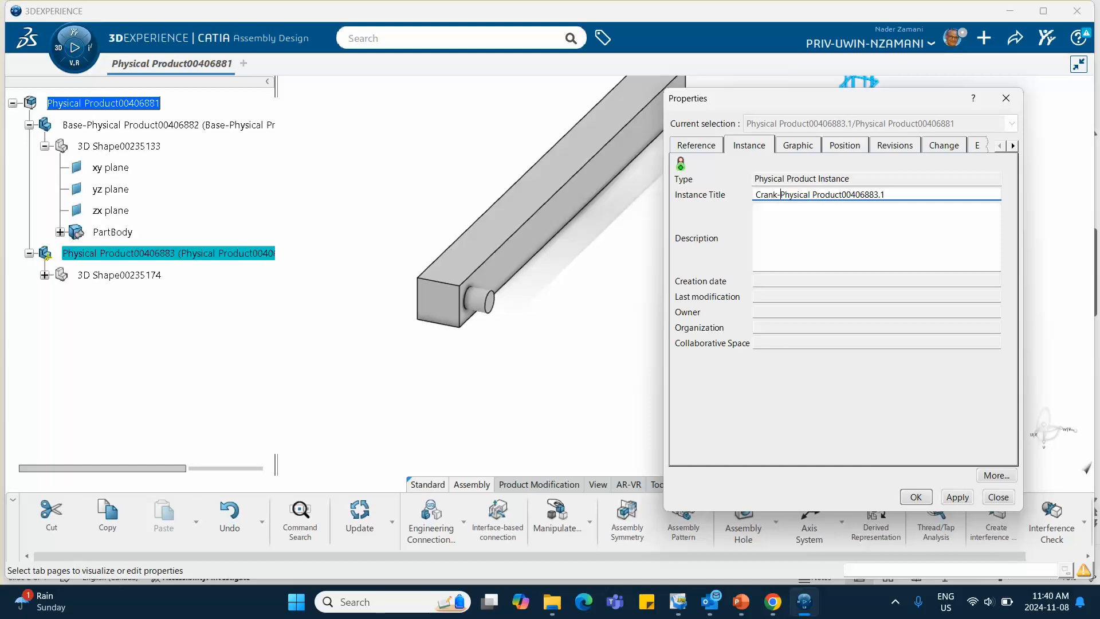
# - Add the prefix "Crank-" to the part's reference title and apply the properties
pyautogui.click(702, 149)
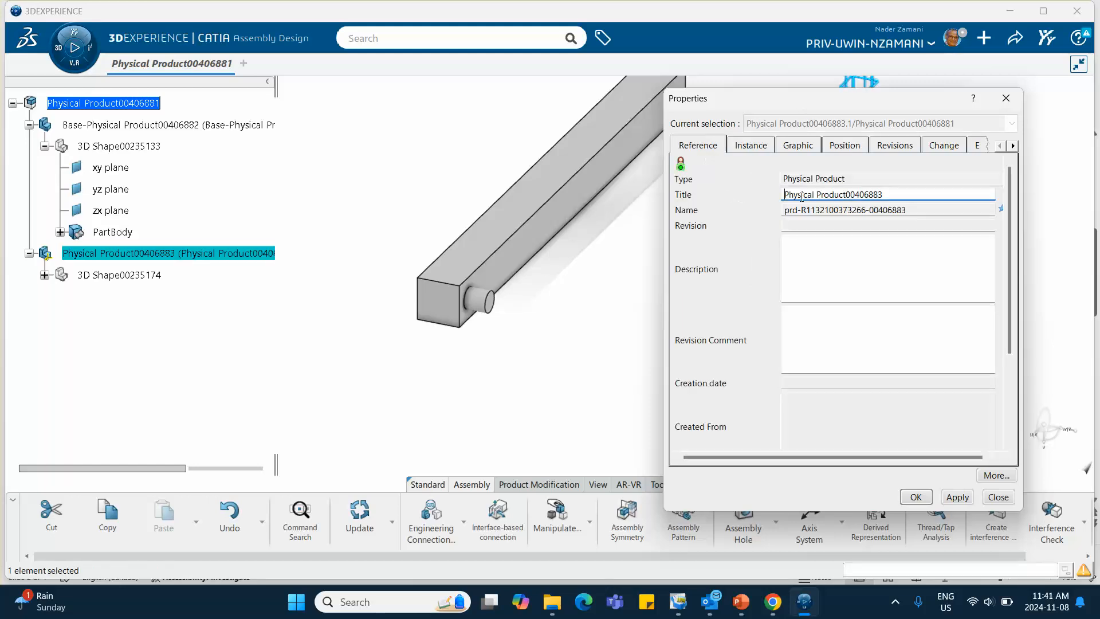
pyautogui.click(785, 194)
pyautogui.write('Crank-')
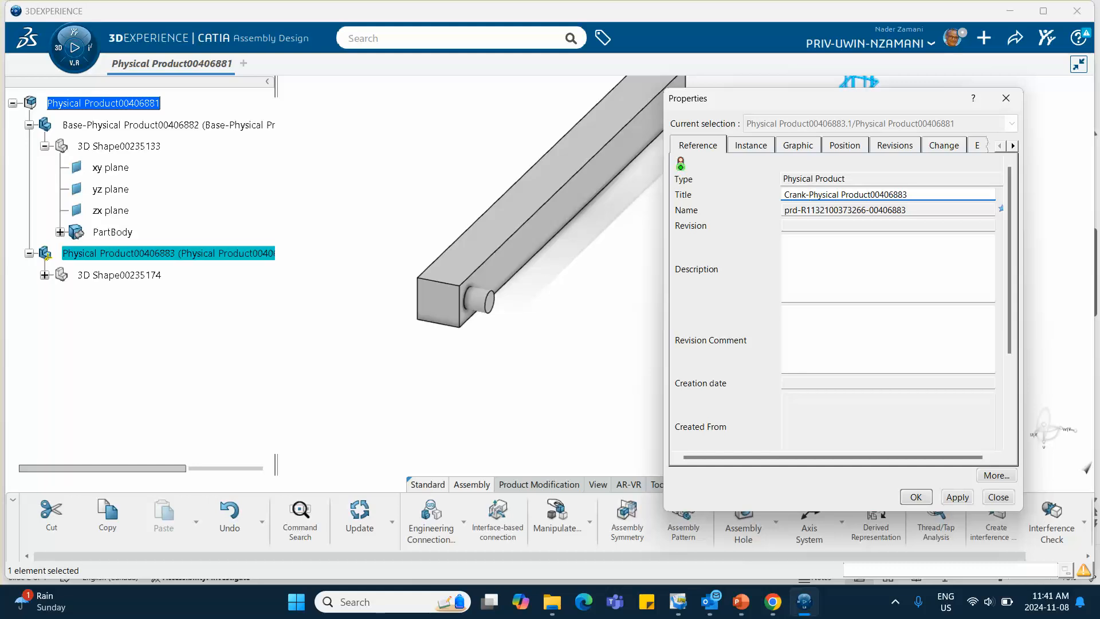
pyautogui.click(915, 496)
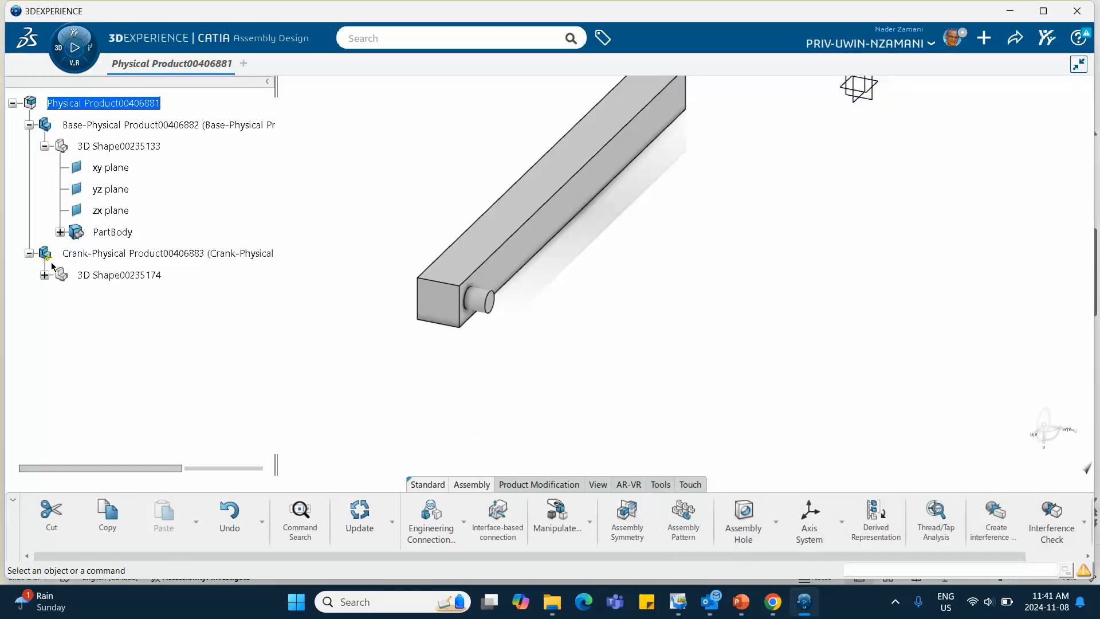
# - Activate the Crank's 3D Shape and start a positioned sketch on the Base bar's long side face with the round boss
pyautogui.doubleClick(115, 275)
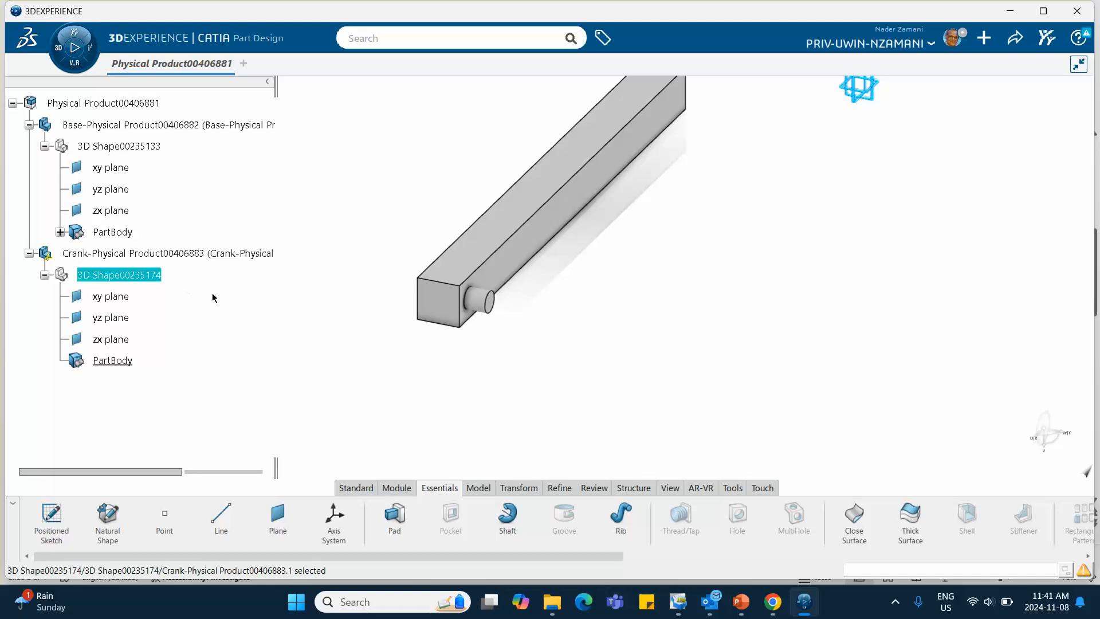
pyautogui.click(530, 265)
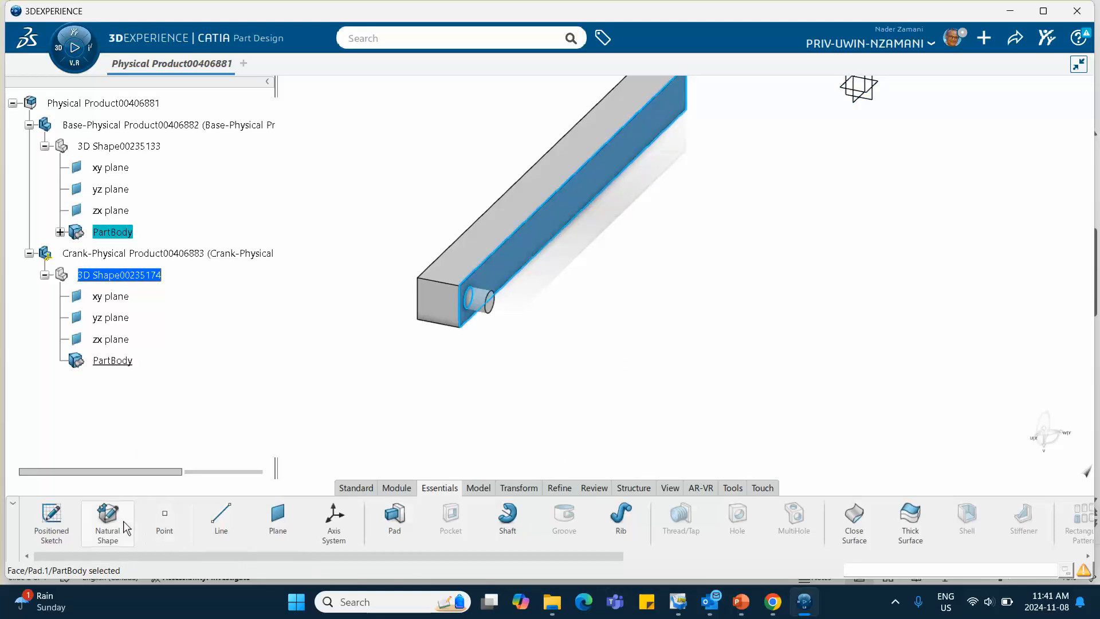
pyautogui.click(52, 518)
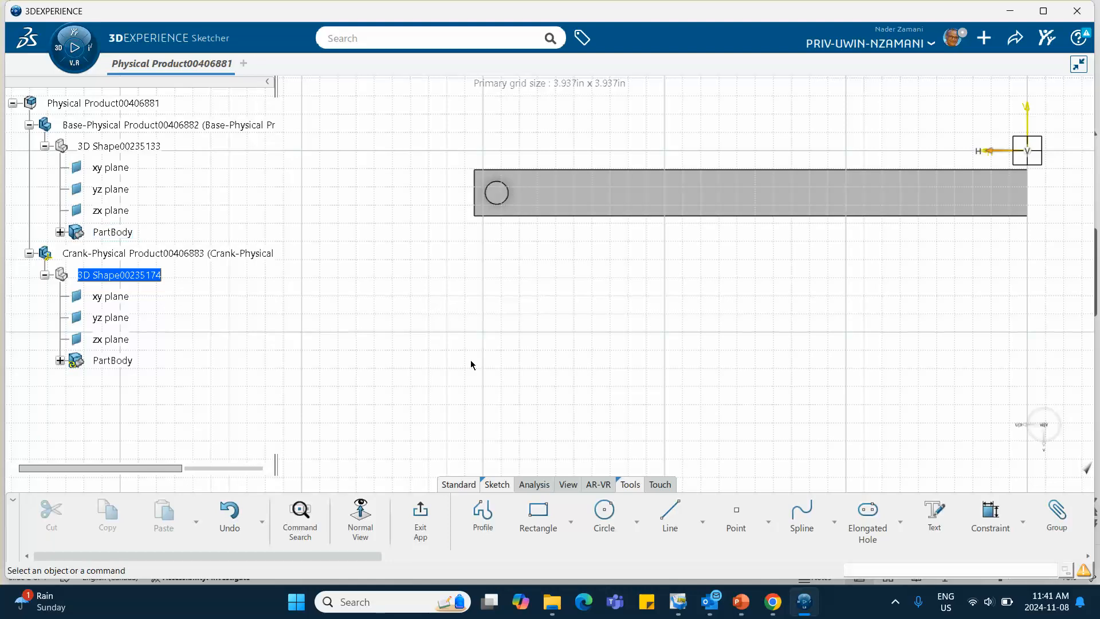
# - Sketch a horizontal elongated hole below the bar, about 3.07 in between centres and about 0.89 in wide
pyautogui.click(571, 523)
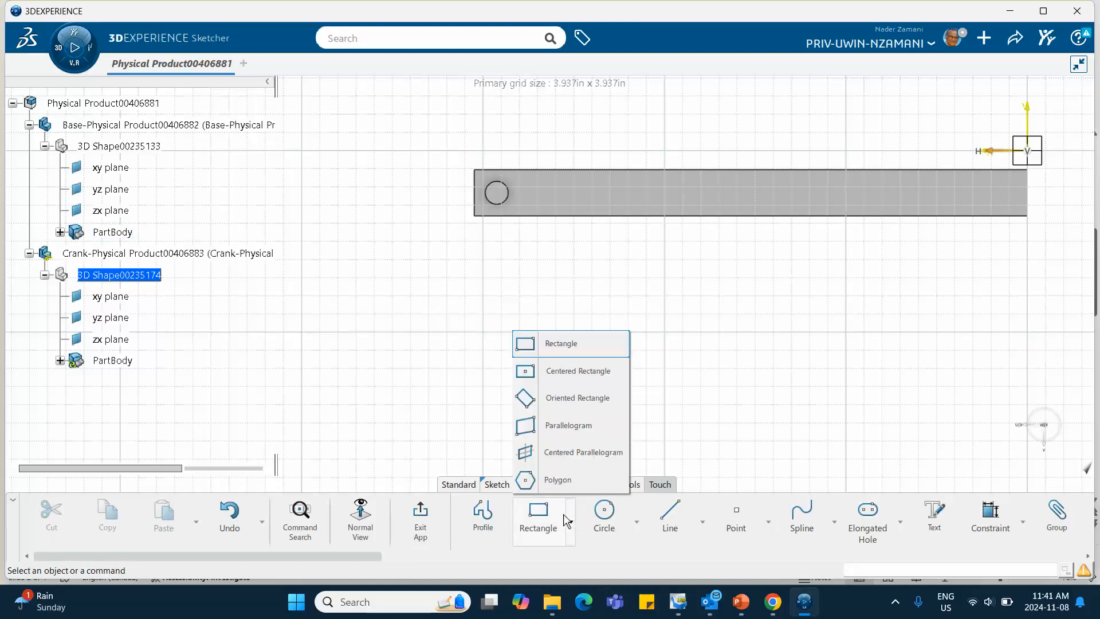
pyautogui.click(702, 405)
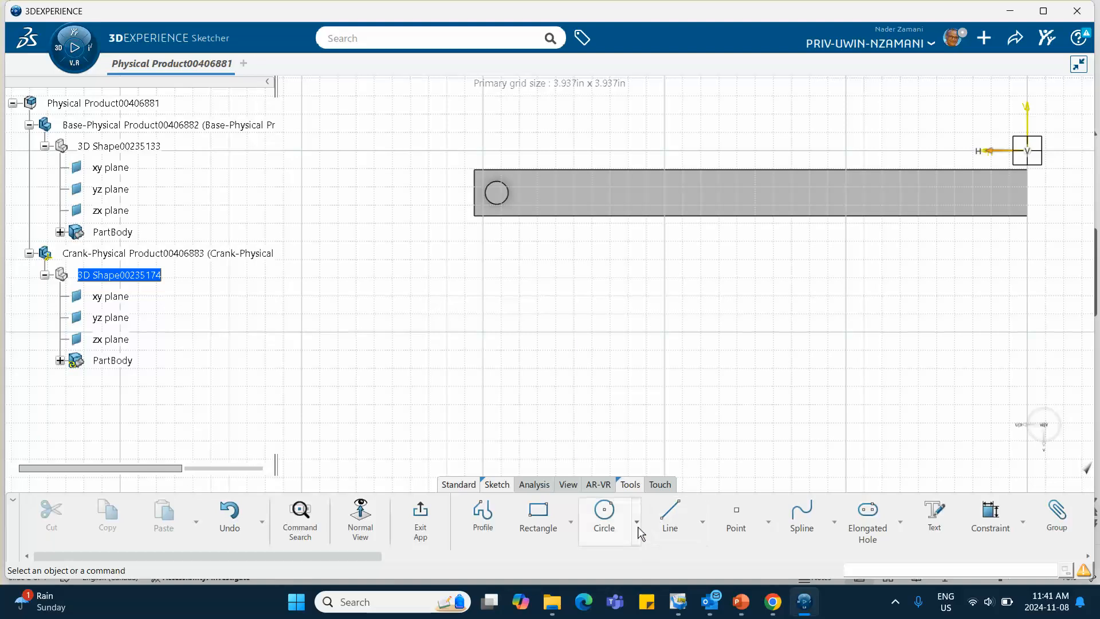
pyautogui.click(637, 527)
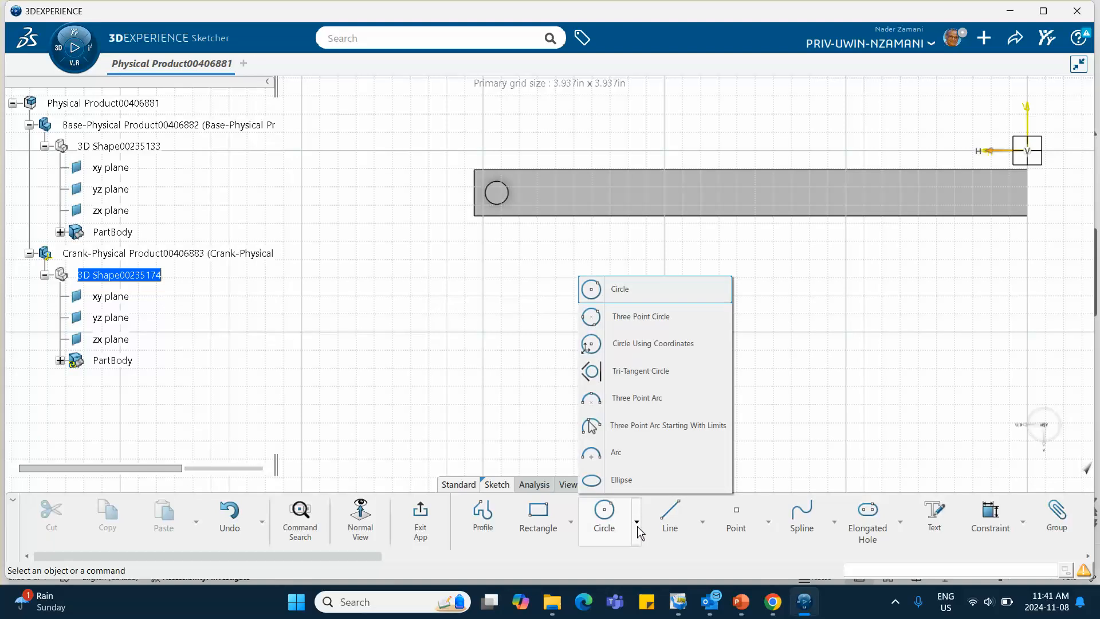
pyautogui.click(868, 515)
pyautogui.click(355, 371)
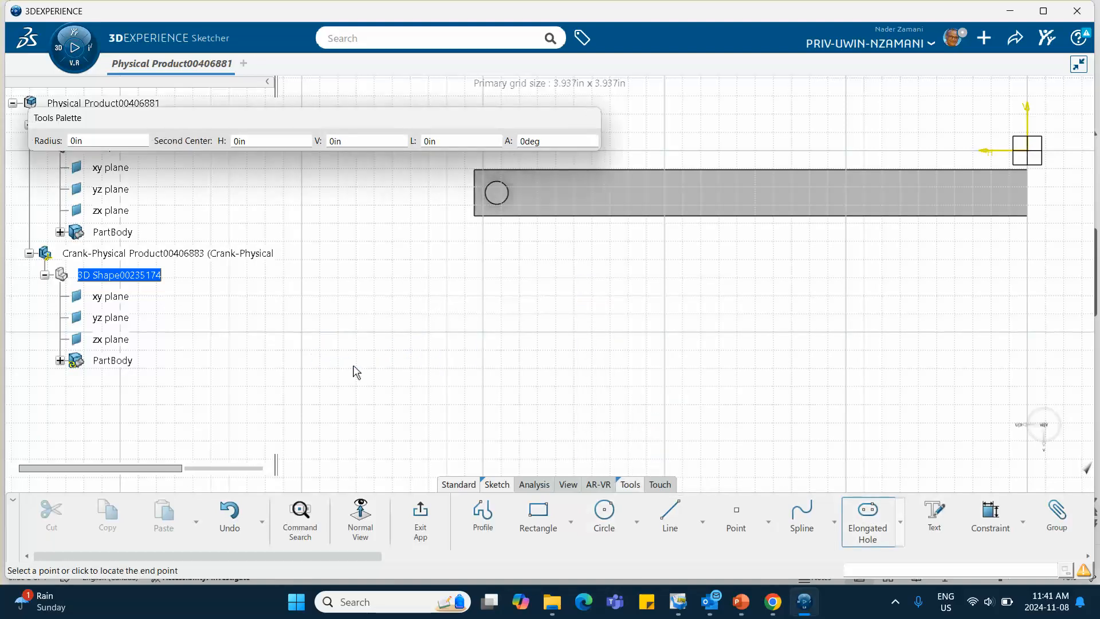
pyautogui.click(464, 362)
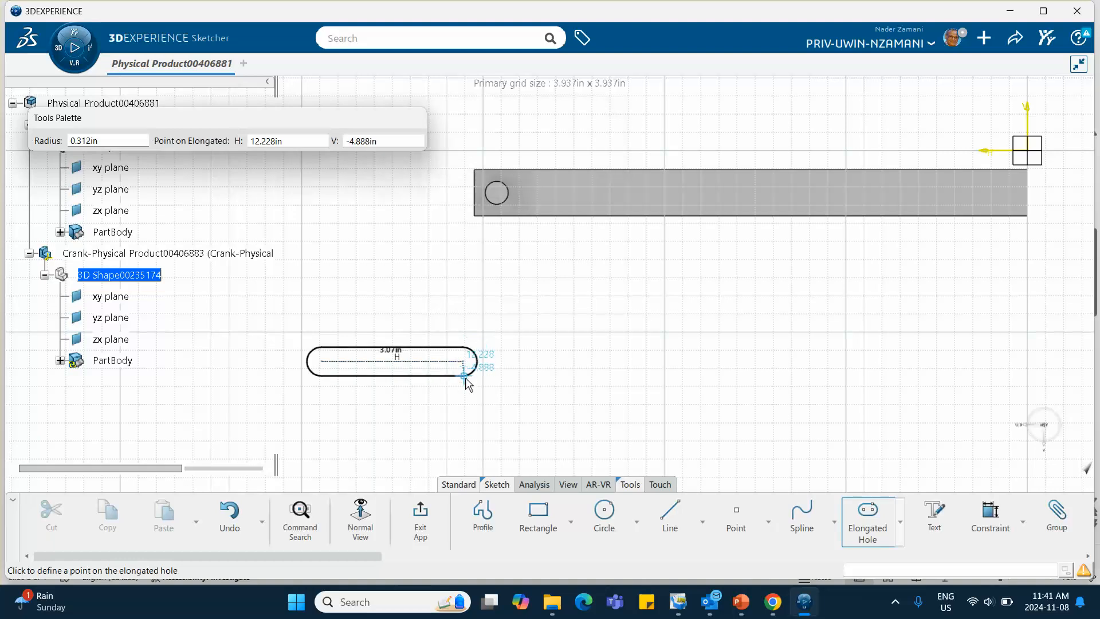
pyautogui.click(467, 383)
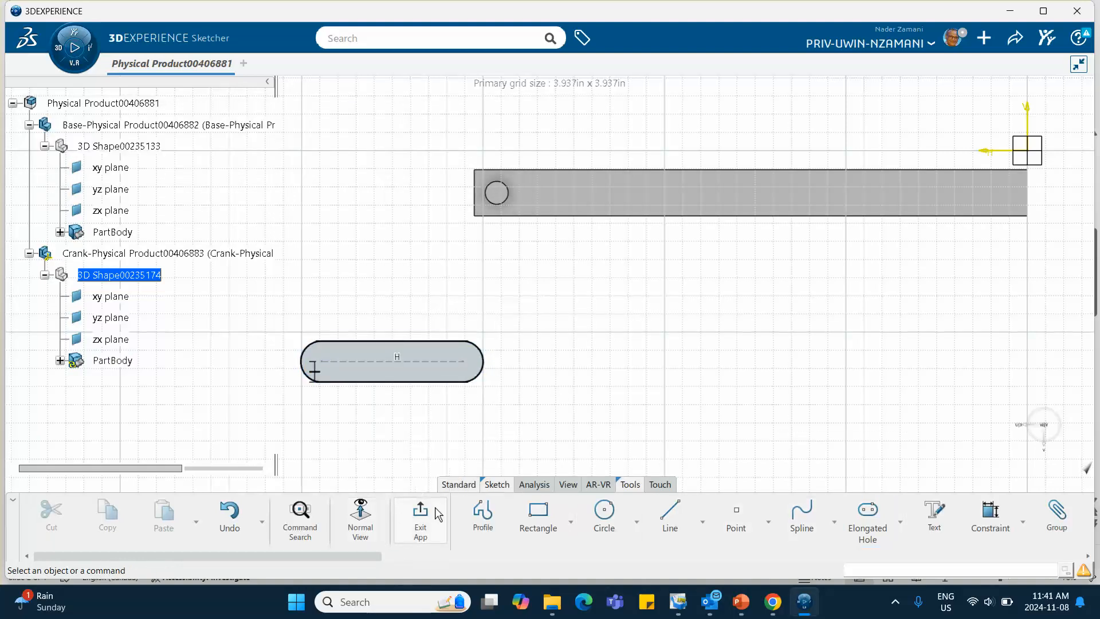
# - Dimension the elongated hole's width between its two straight edges and set it to 1 in
pyautogui.click(990, 512)
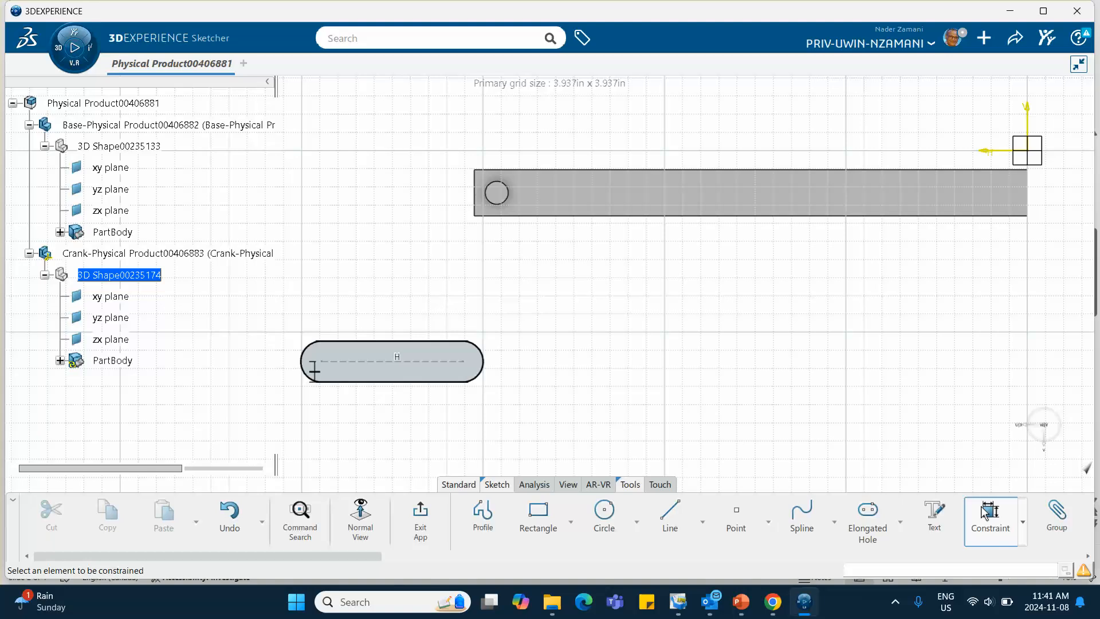
pyautogui.click(408, 342)
pyautogui.click(416, 381)
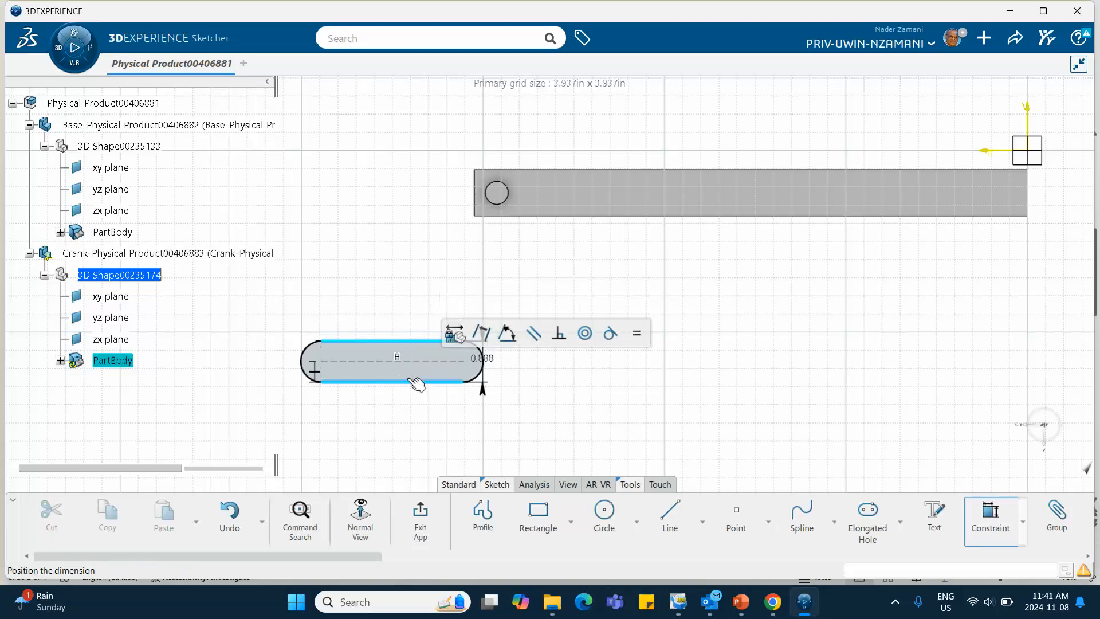
pyautogui.click(530, 369)
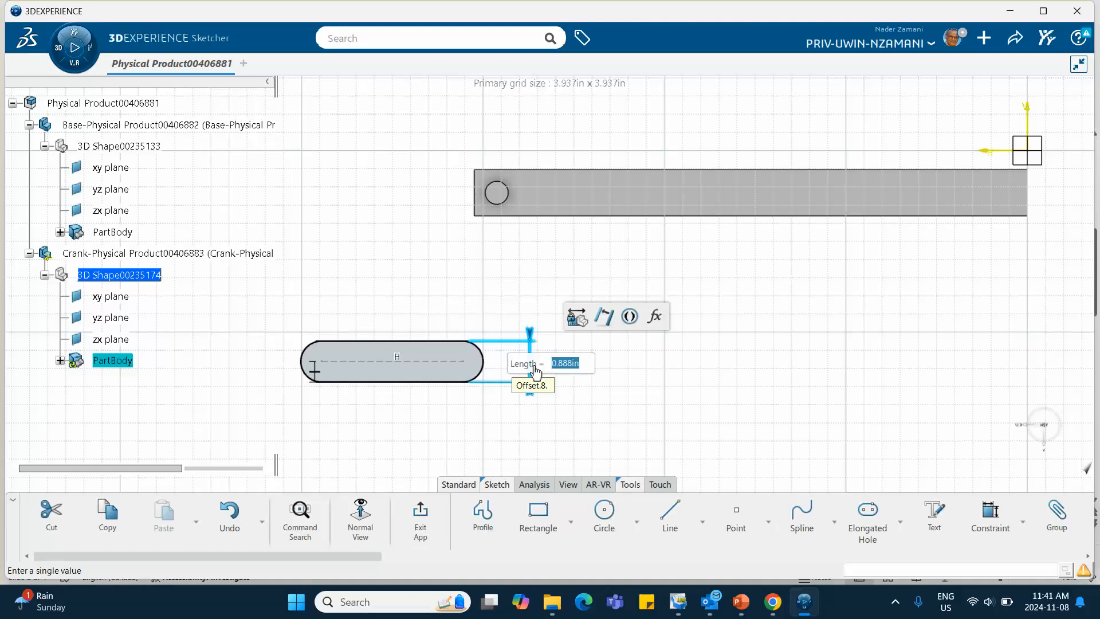
pyautogui.write('1')
pyautogui.press('Return')
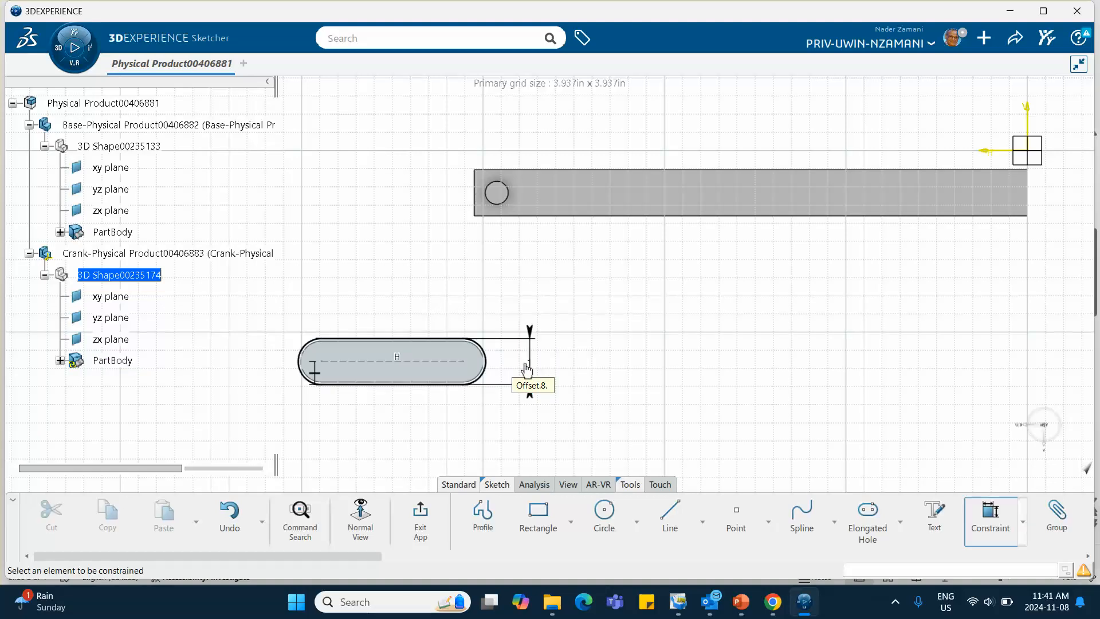
# - Dimension the elongated hole's centreline and set its length to 3.5 in
pyautogui.click(421, 362)
pyautogui.click(400, 432)
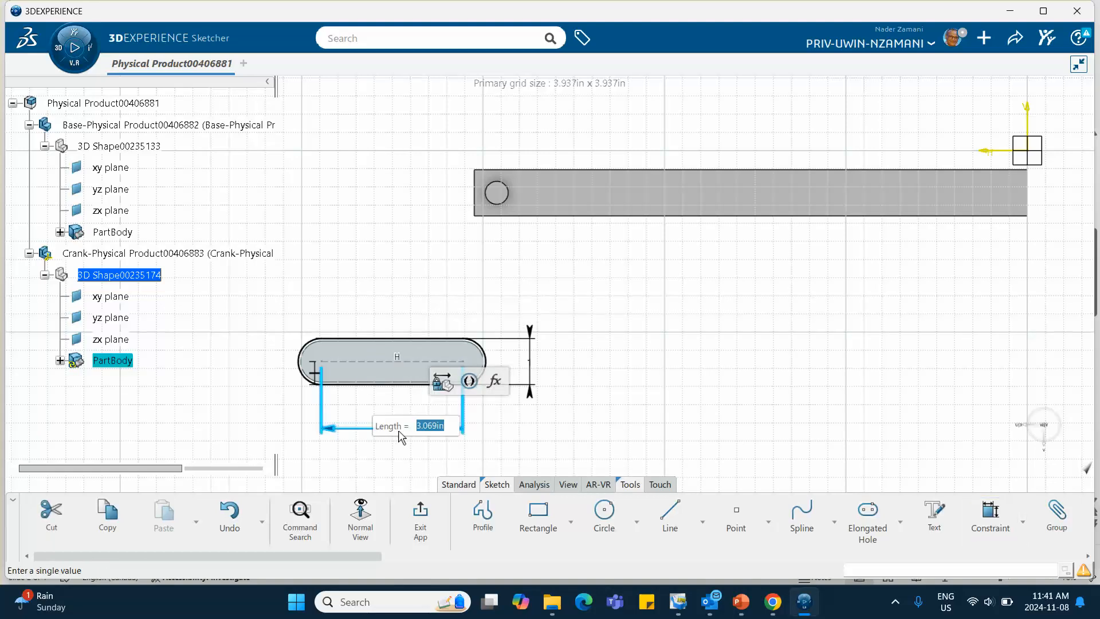
pyautogui.write('3.5')
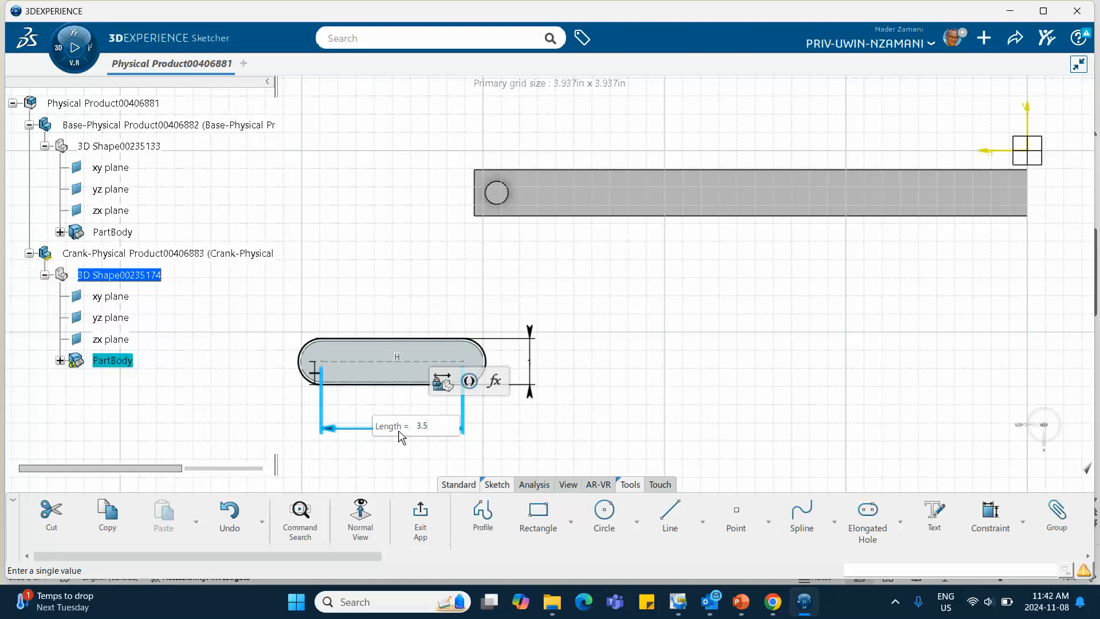
pyautogui.press('Return')
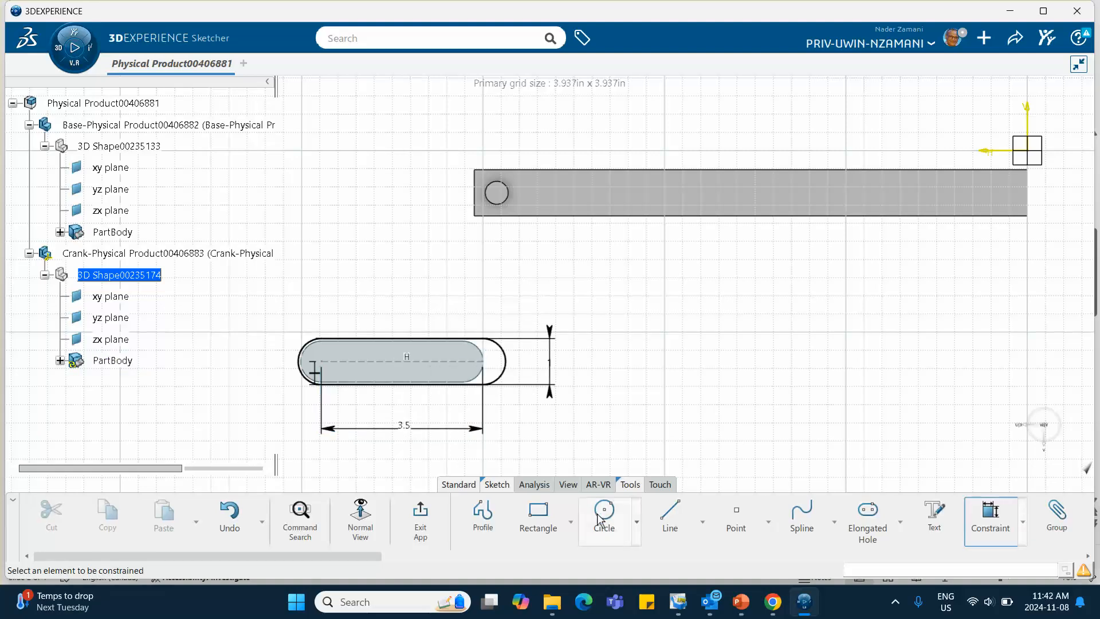
pyautogui.press('Escape')
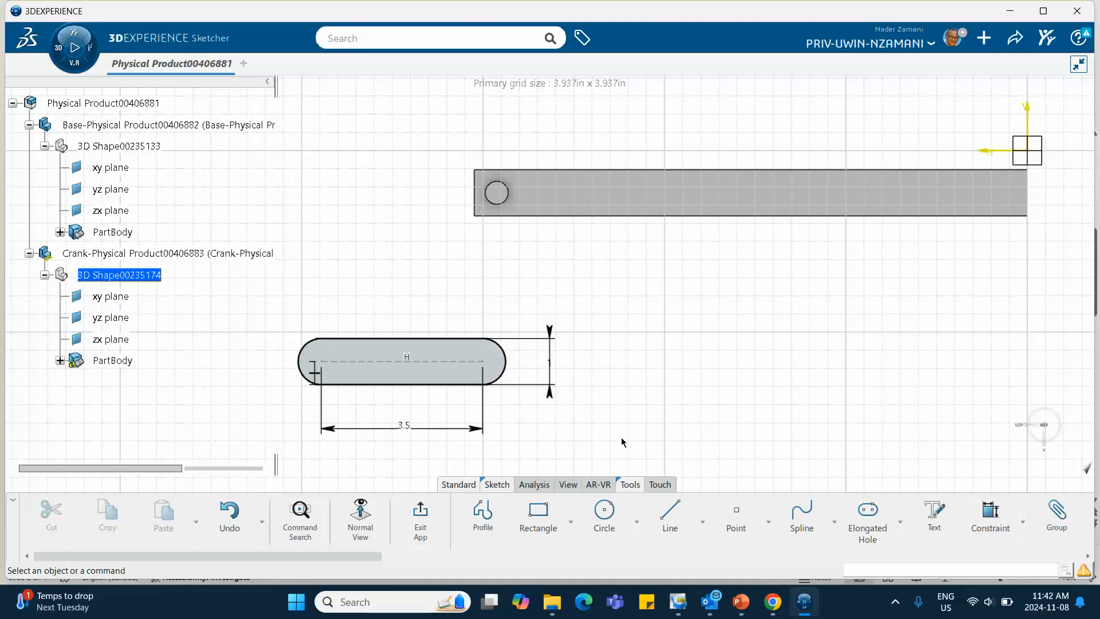
# - Sketch a circle centred on the right-hand arc centre of the elongated hole and constrain its radius to 0.25 in
pyautogui.click(604, 513)
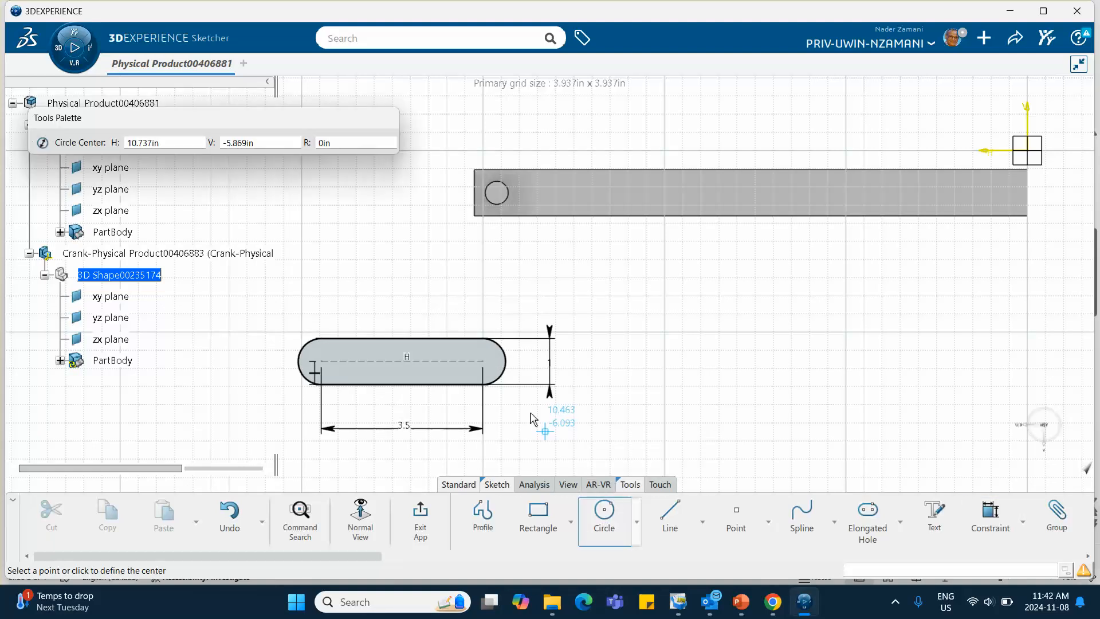
pyautogui.click(483, 361)
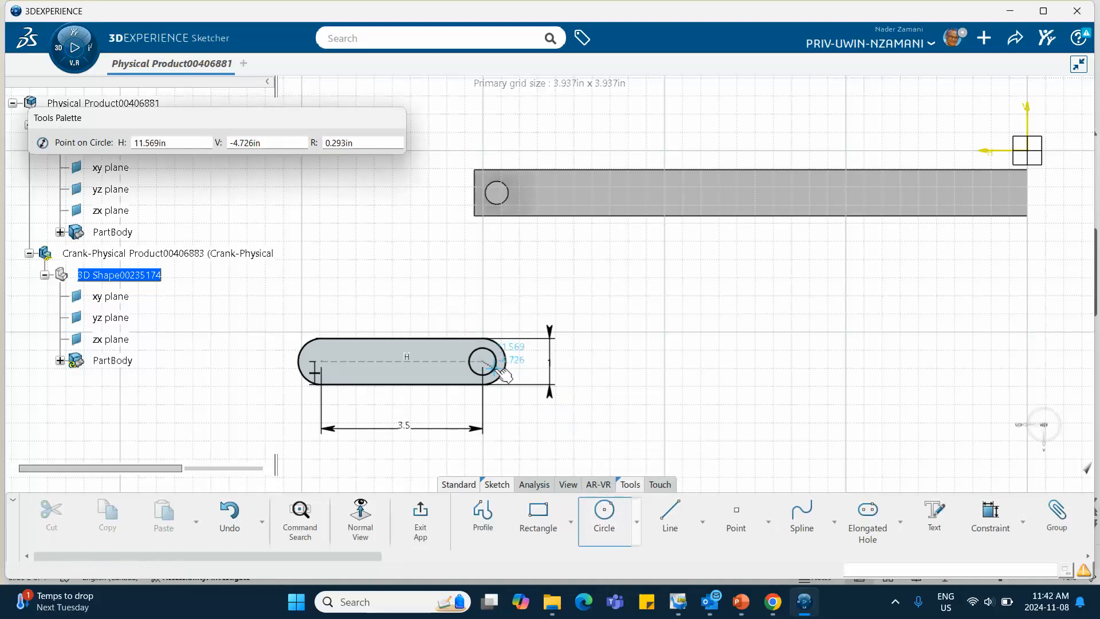
pyautogui.click(497, 361)
pyautogui.click(647, 320)
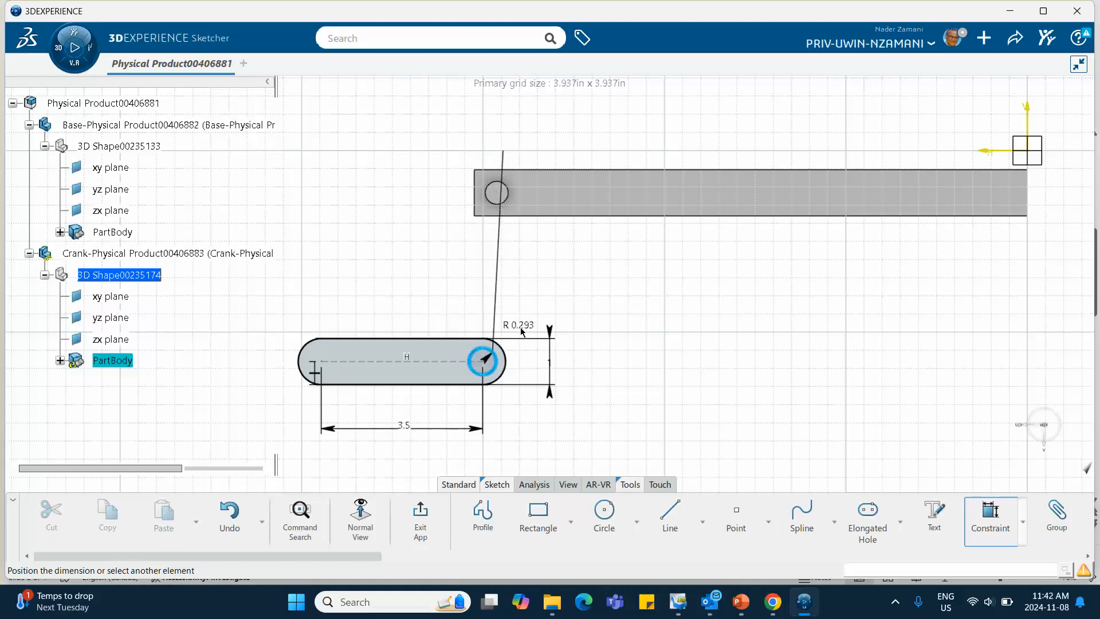
pyautogui.click(525, 327)
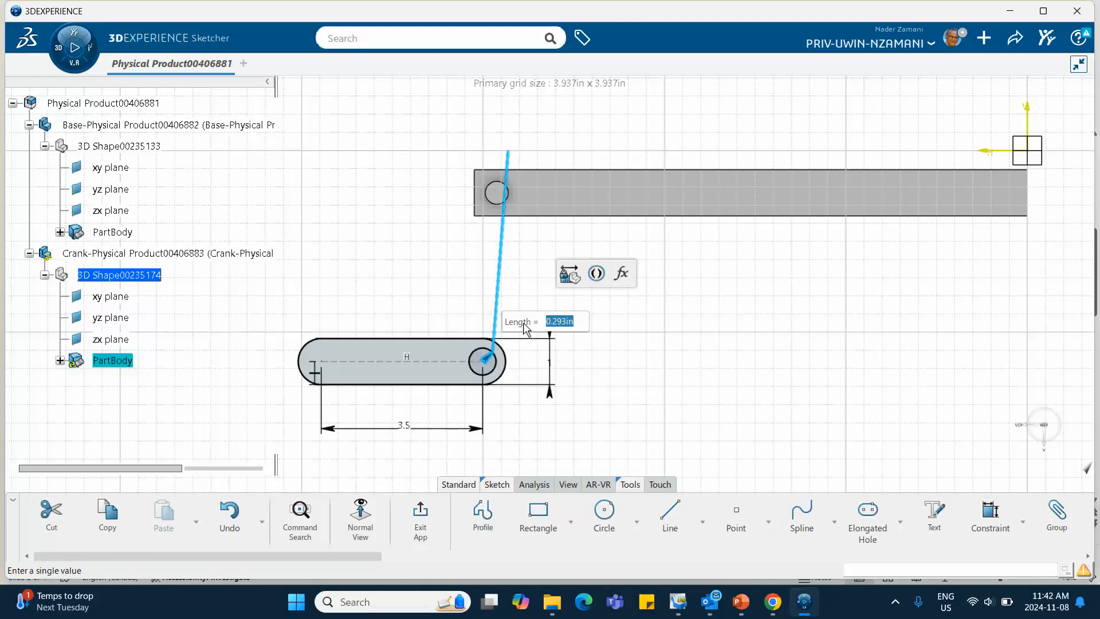
pyautogui.write('.25')
pyautogui.press('Return')
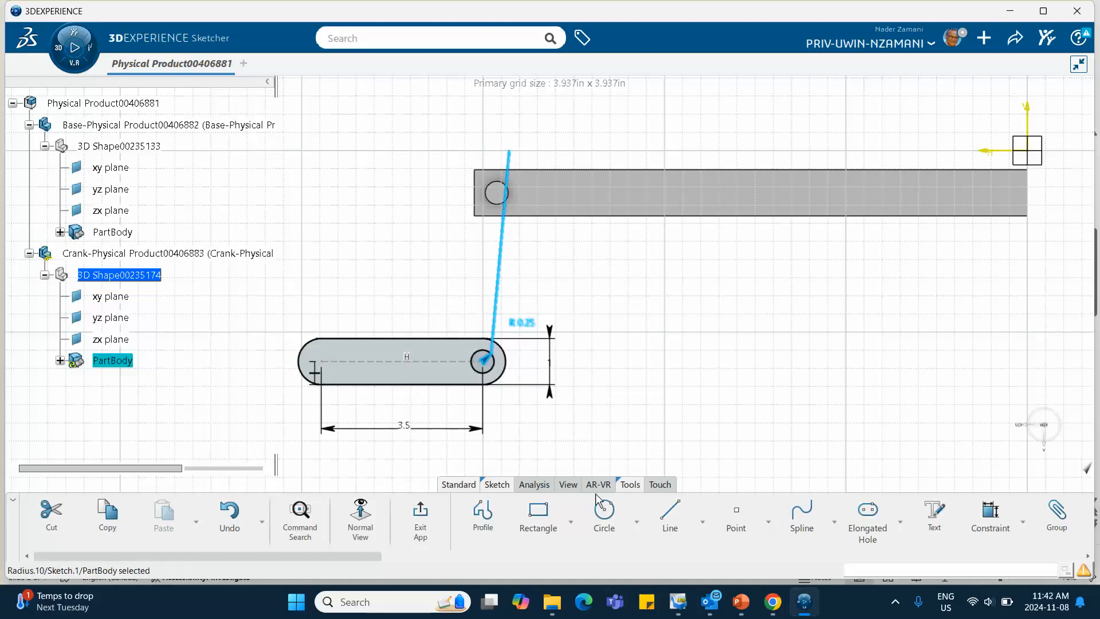
# - Sketch a second circle centred on the left-hand arc centre of the elongated hole and constrain its radius to 0.25 in
pyautogui.click(604, 515)
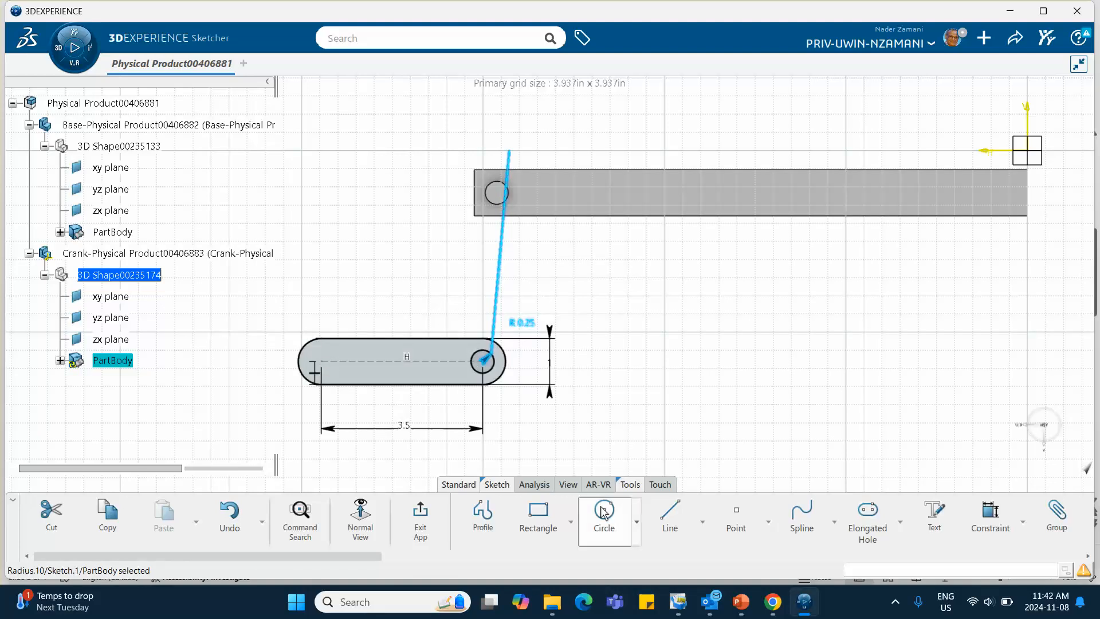
pyautogui.click(334, 368)
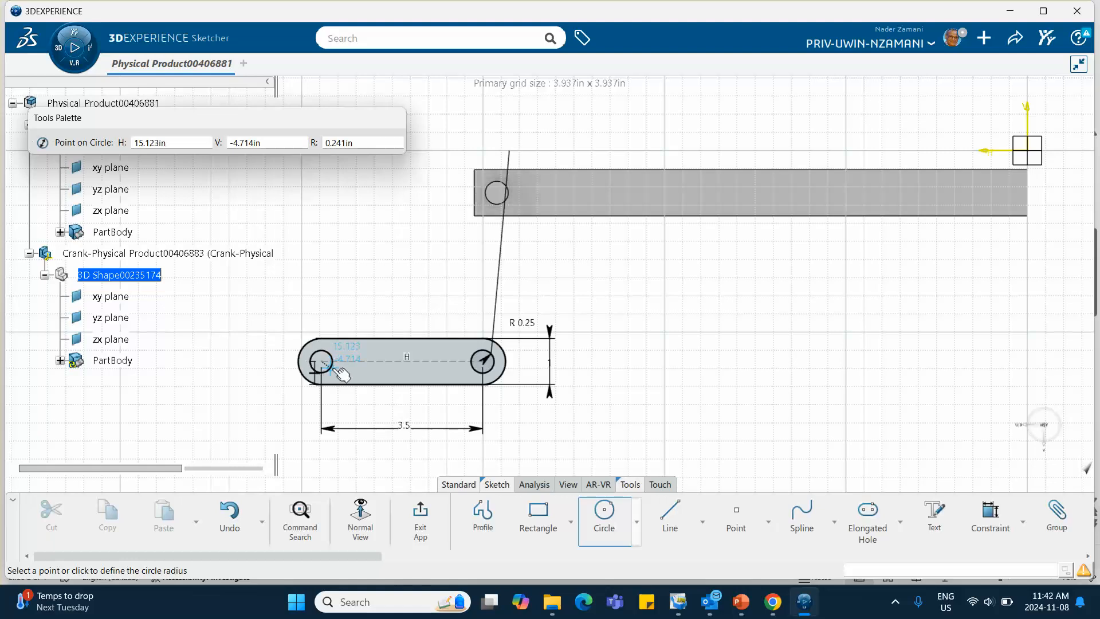
pyautogui.click(330, 367)
pyautogui.click(484, 318)
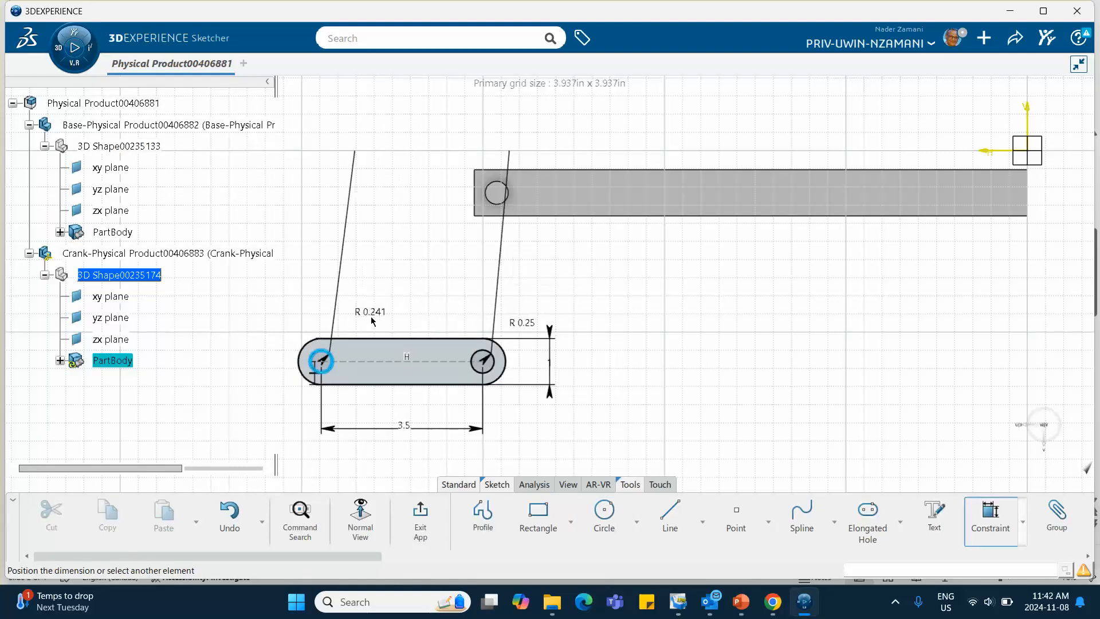
pyautogui.click(373, 320)
pyautogui.write('.25')
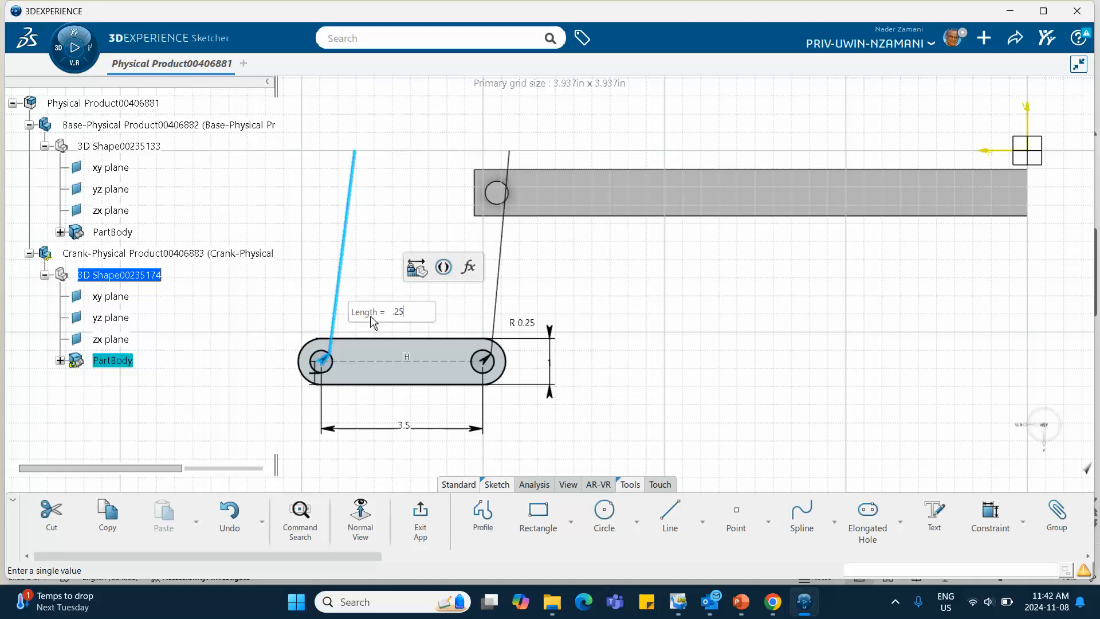
pyautogui.press('Return')
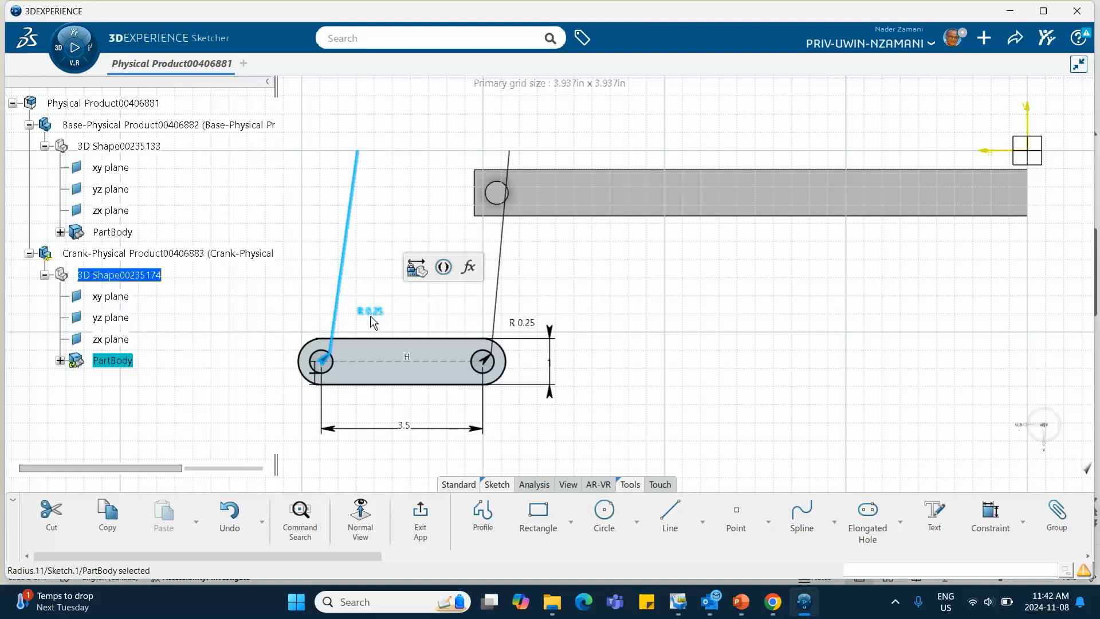
# - Exit the crank sketch and extrude it as a standard pad with a length of 0.25 in
pyautogui.click(421, 513)
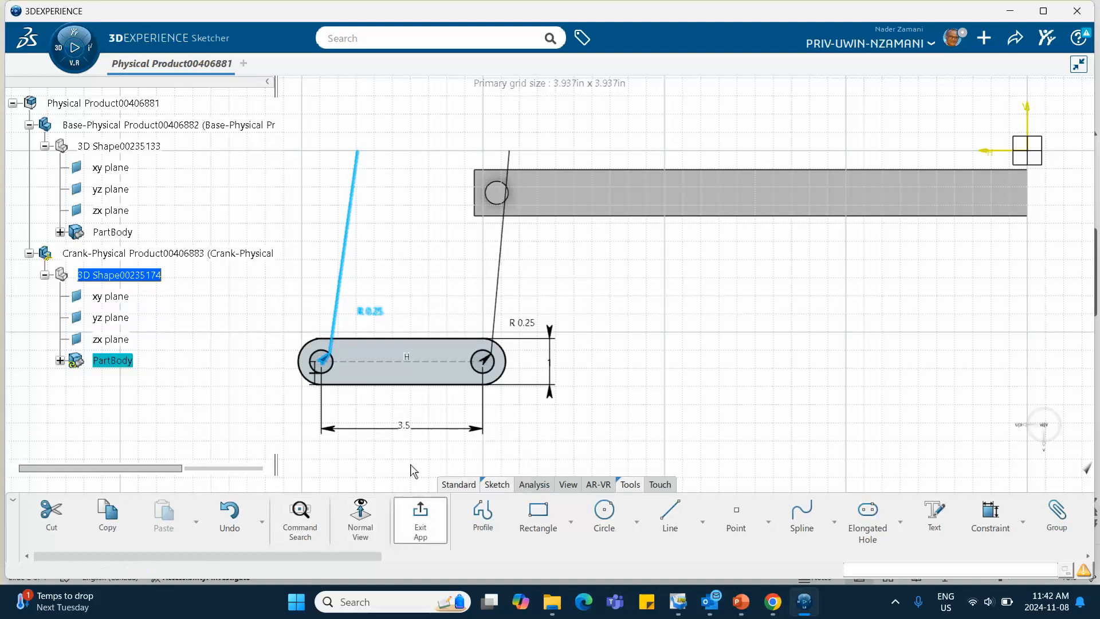
pyautogui.moveTo(407, 457); pyautogui.dragTo(372, 341, button='middle')
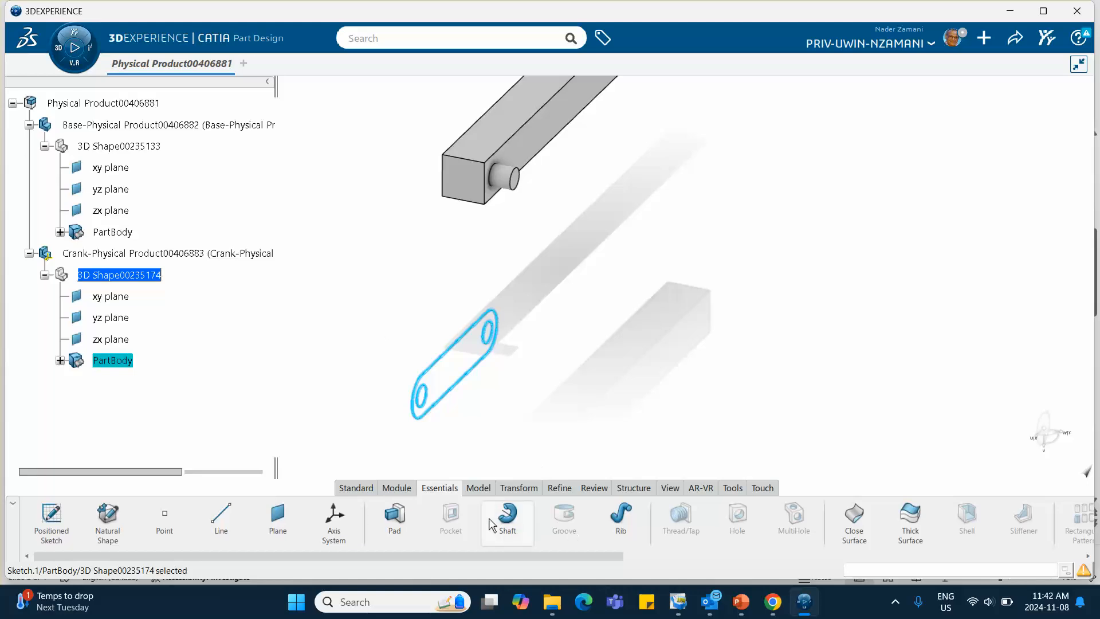
pyautogui.click(394, 518)
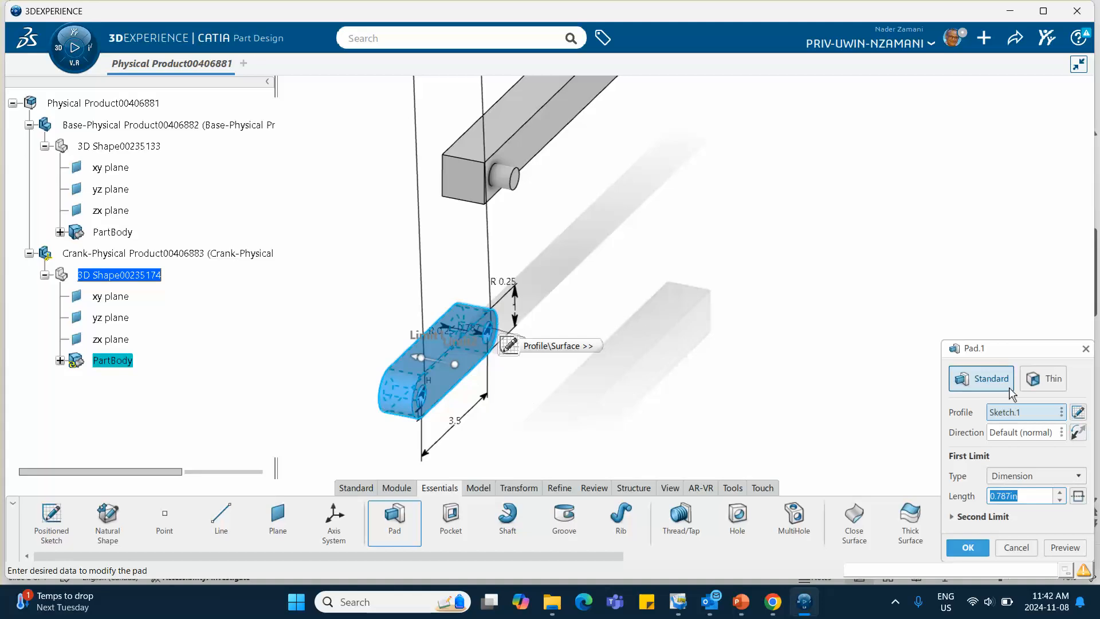
pyautogui.write('.25')
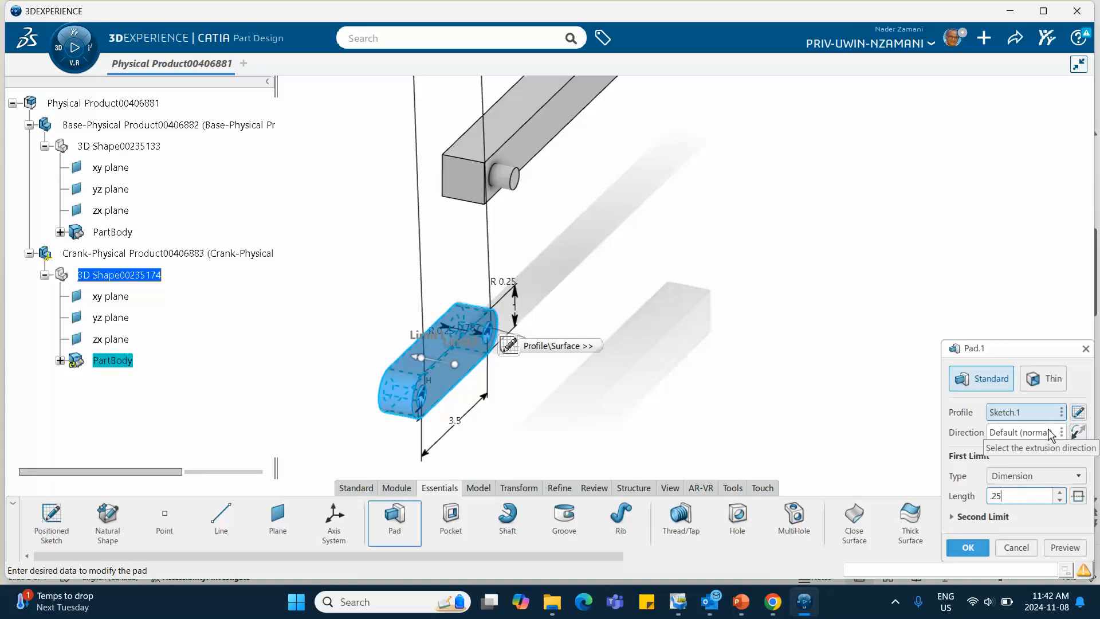
pyautogui.press('Return')
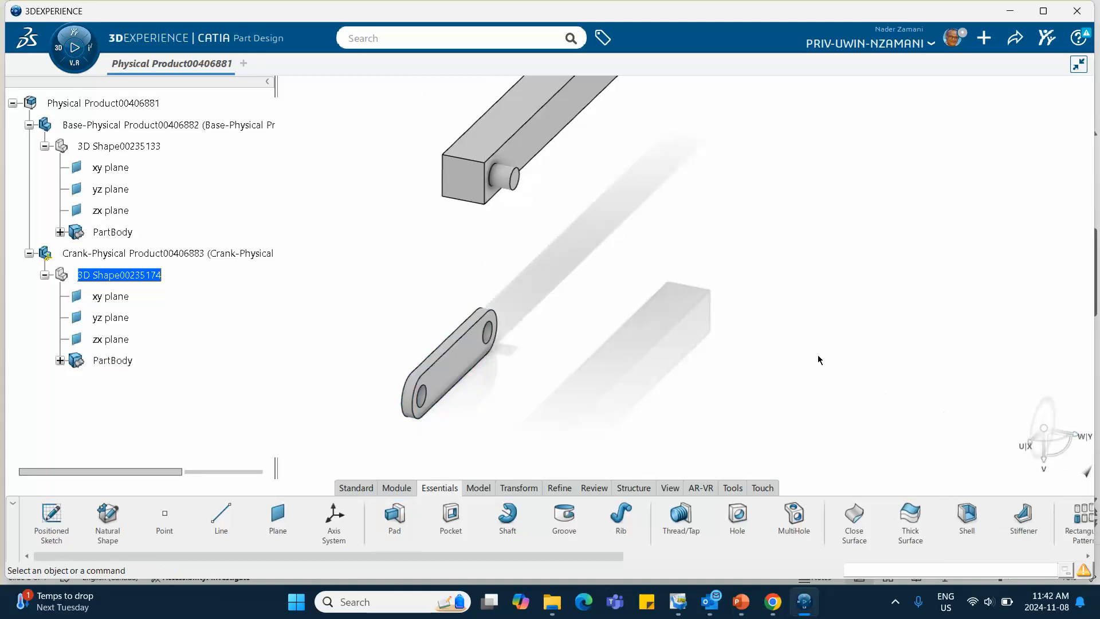
# - Activate the root physical product and collapse the Base and Crank branches in the tree
pyautogui.doubleClick(137, 103)
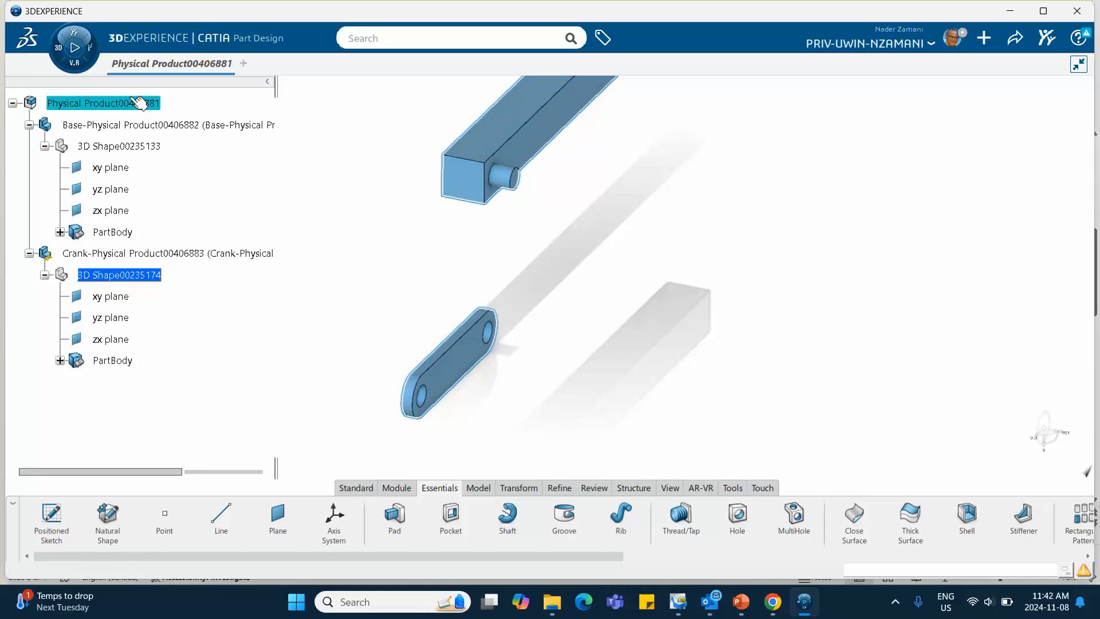
pyautogui.click(30, 253)
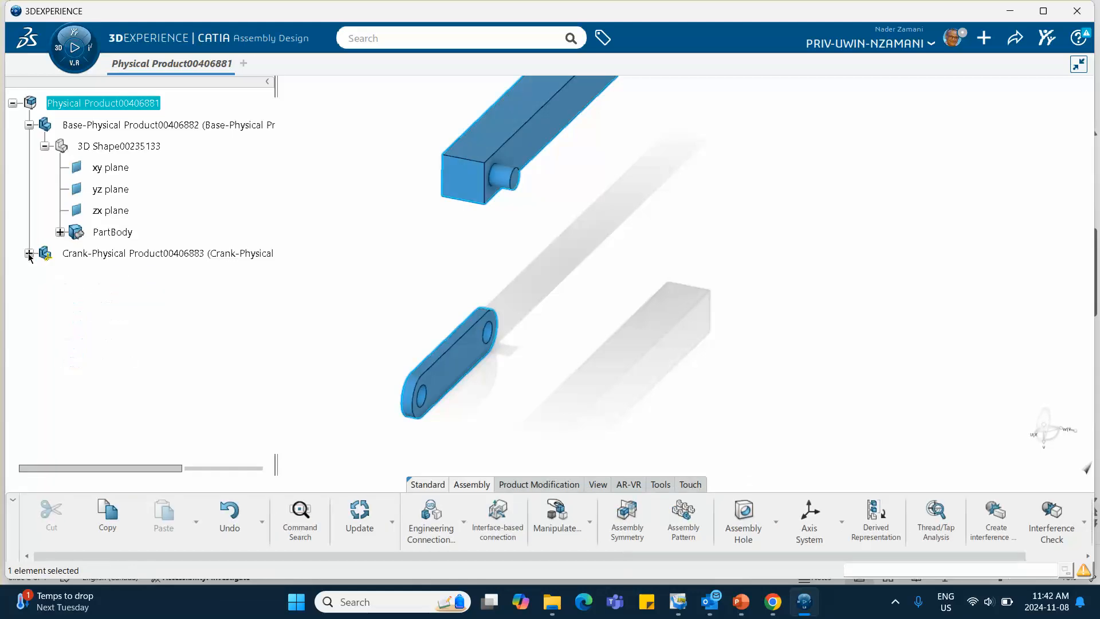
pyautogui.click(29, 125)
pyautogui.click(110, 201)
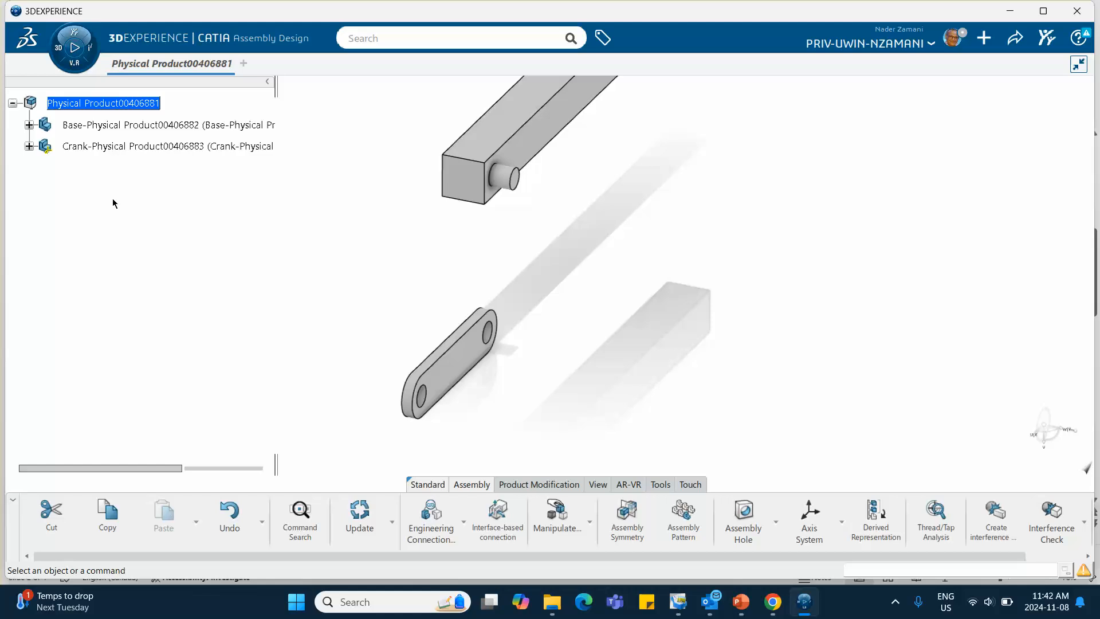
# - Insert a new 3D Part under the root physical product
pyautogui.rightClick(94, 106)
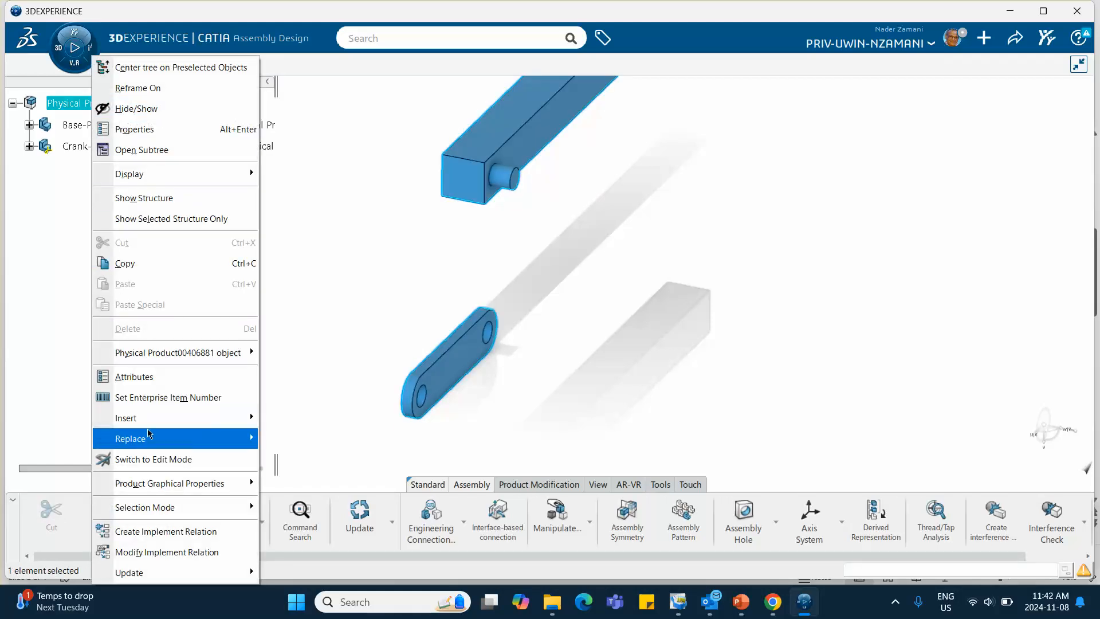
pyautogui.moveTo(149, 439)
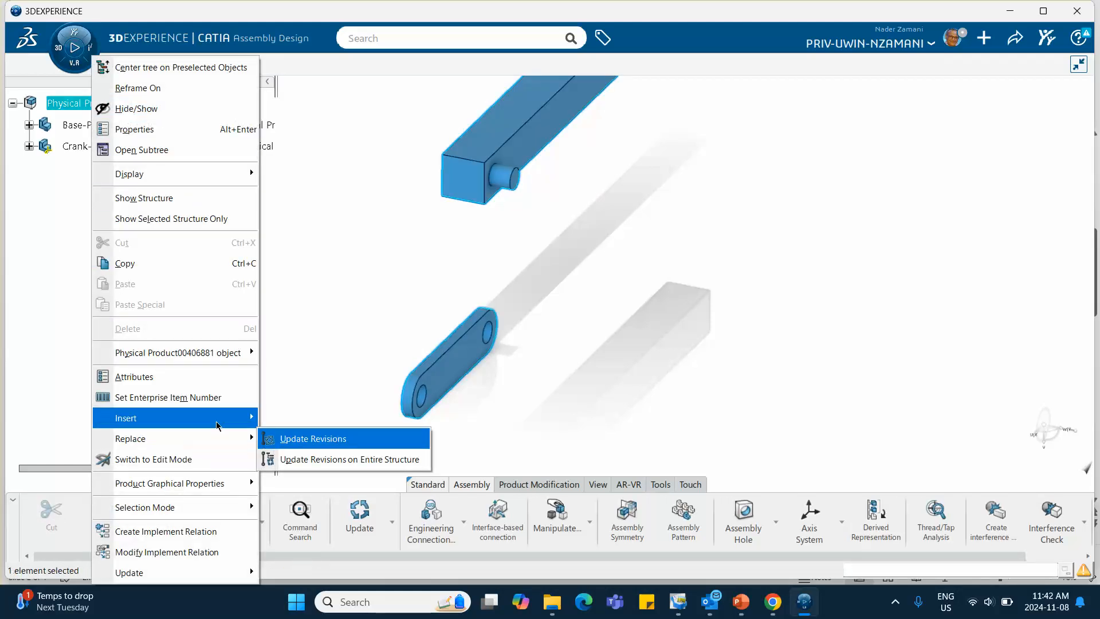
pyautogui.moveTo(219, 424)
pyautogui.click(297, 165)
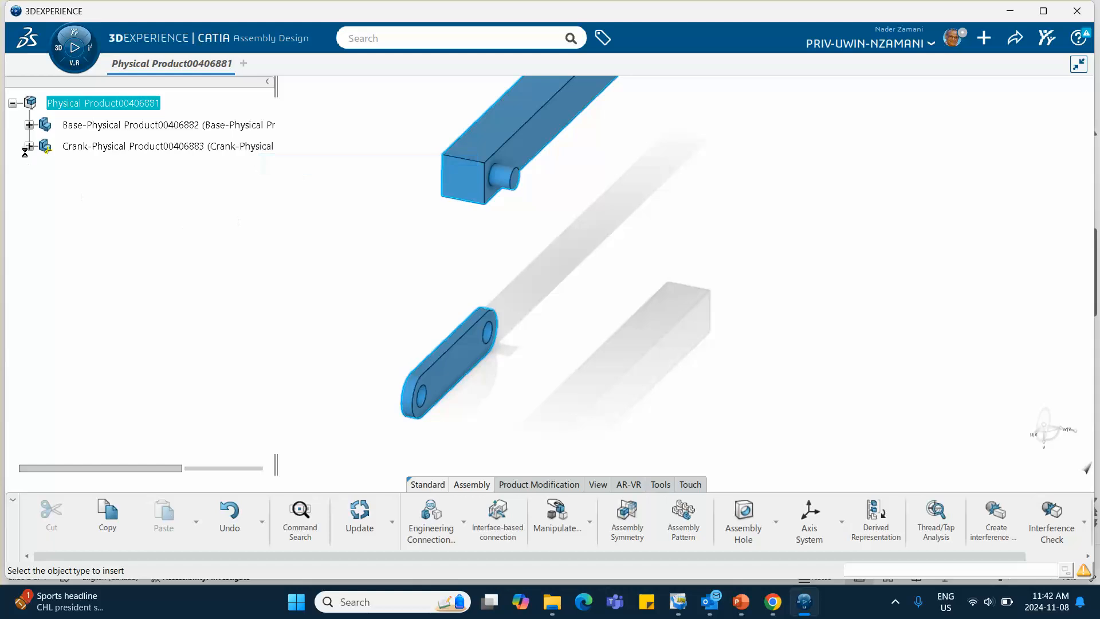
# - In the new part's properties, add the prefix "Conrod-" to its reference title
pyautogui.rightClick(61, 167)
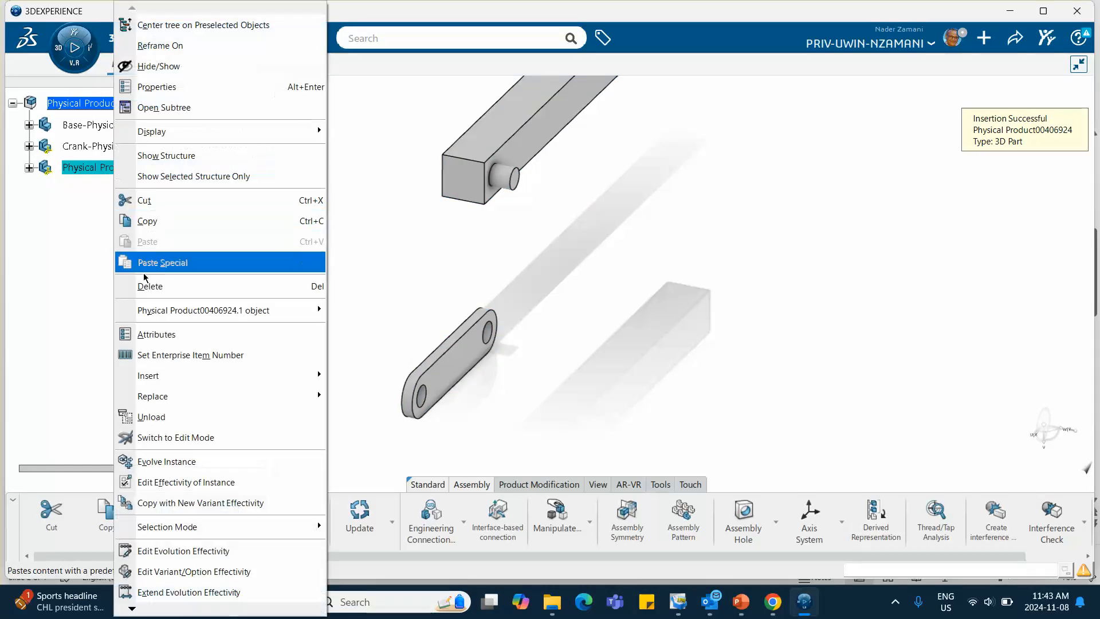
pyautogui.click(175, 87)
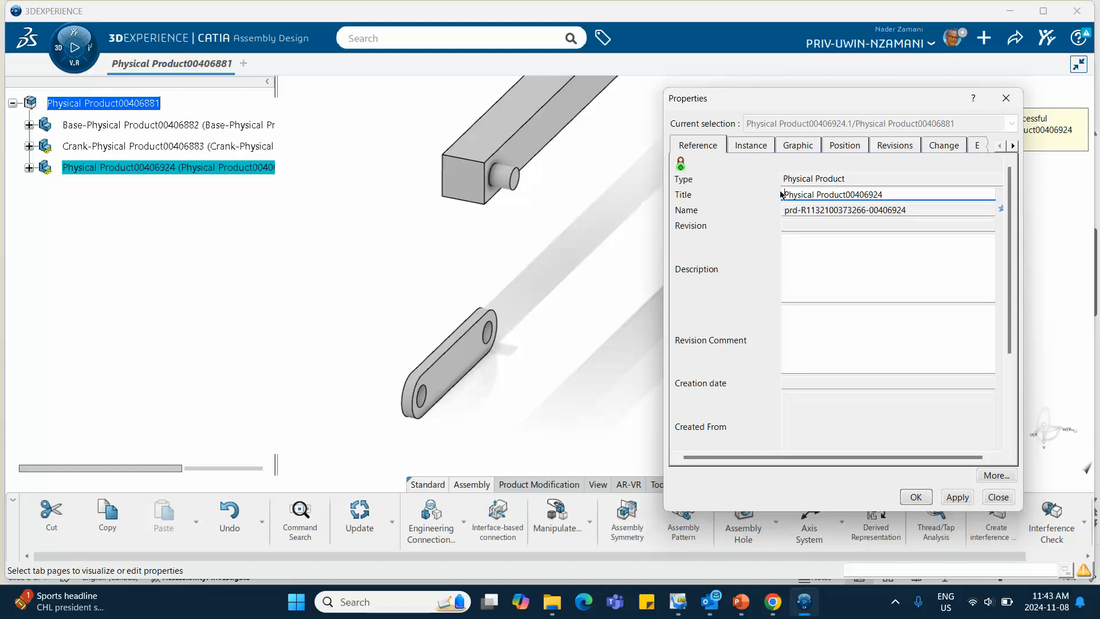
pyautogui.click(783, 194)
pyautogui.write('Conro')
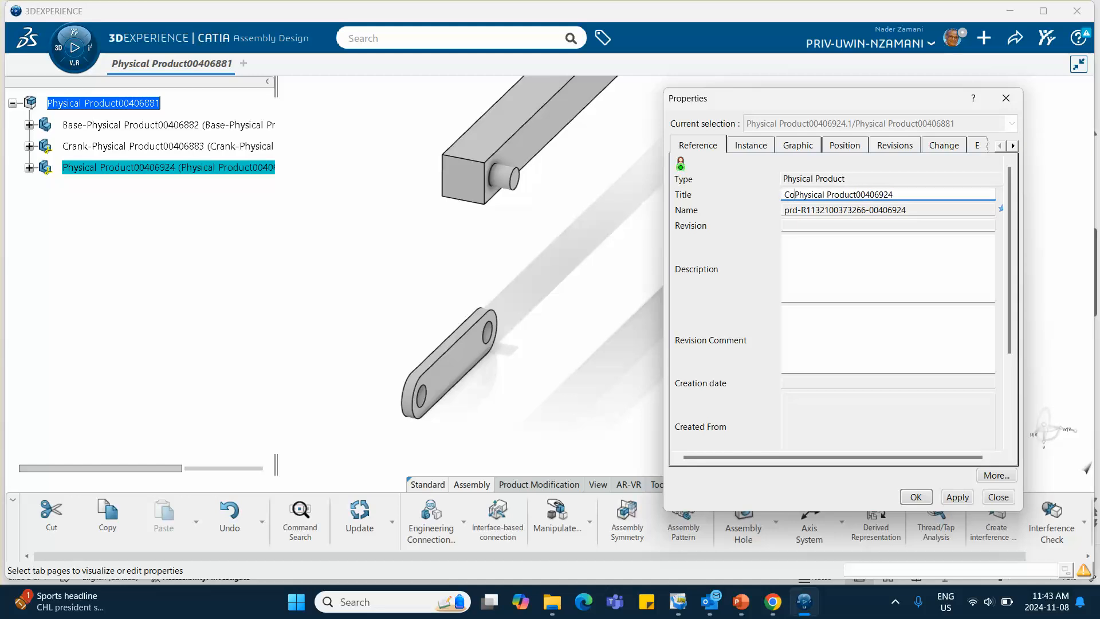
pyautogui.write('d-')
# - Add the prefix "Conrod-" to the new part's instance title and apply the properties
pyautogui.click(763, 150)
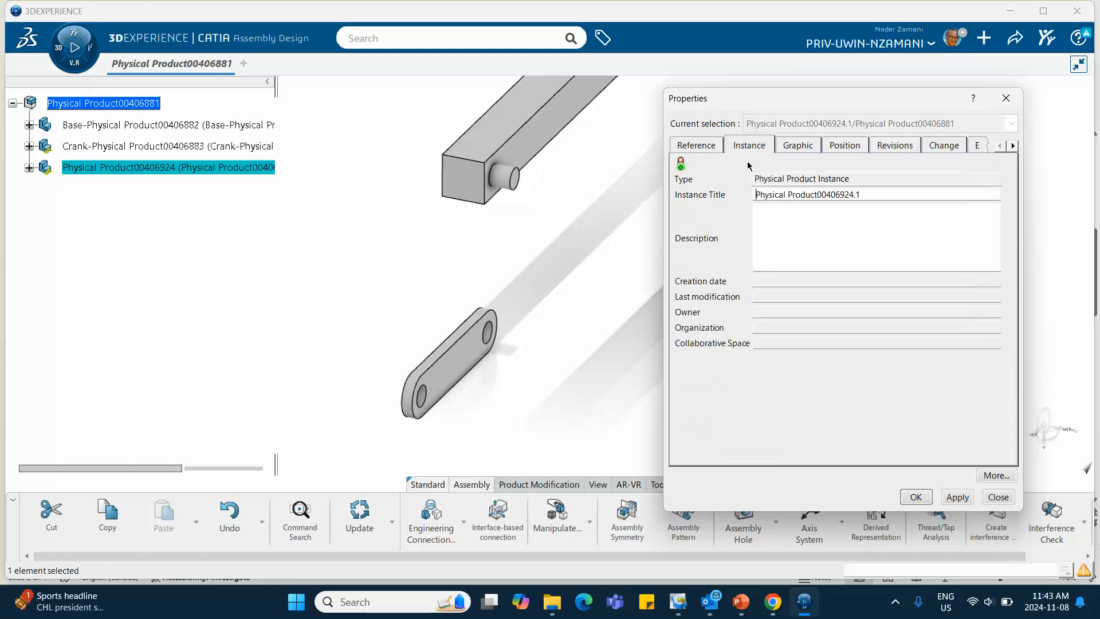
pyautogui.write('Conro')
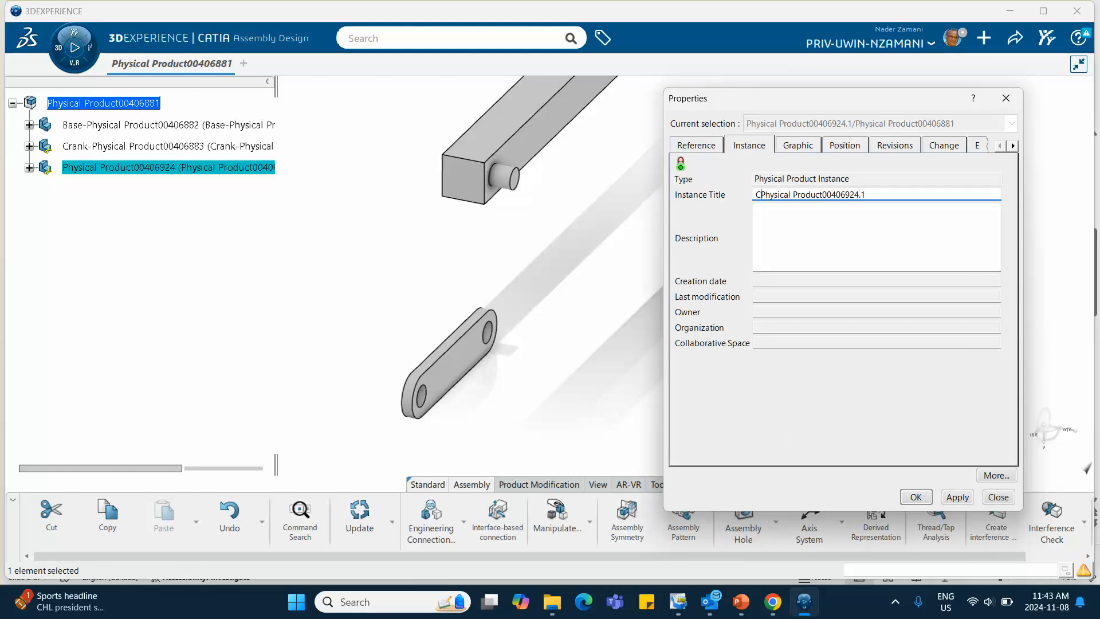
pyautogui.write('d-')
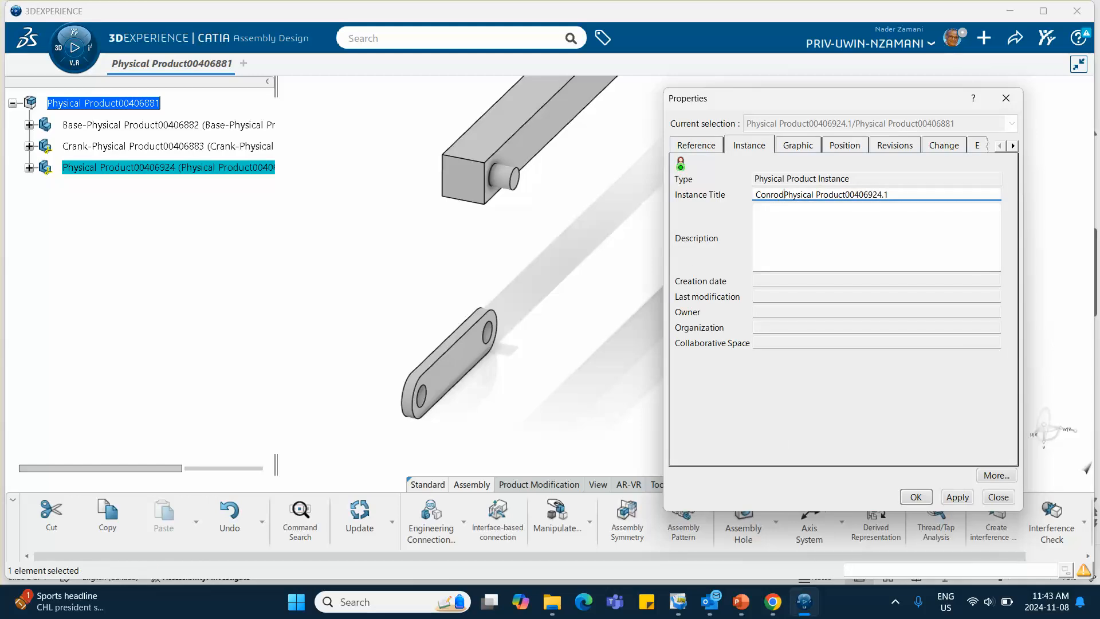
pyautogui.click(914, 496)
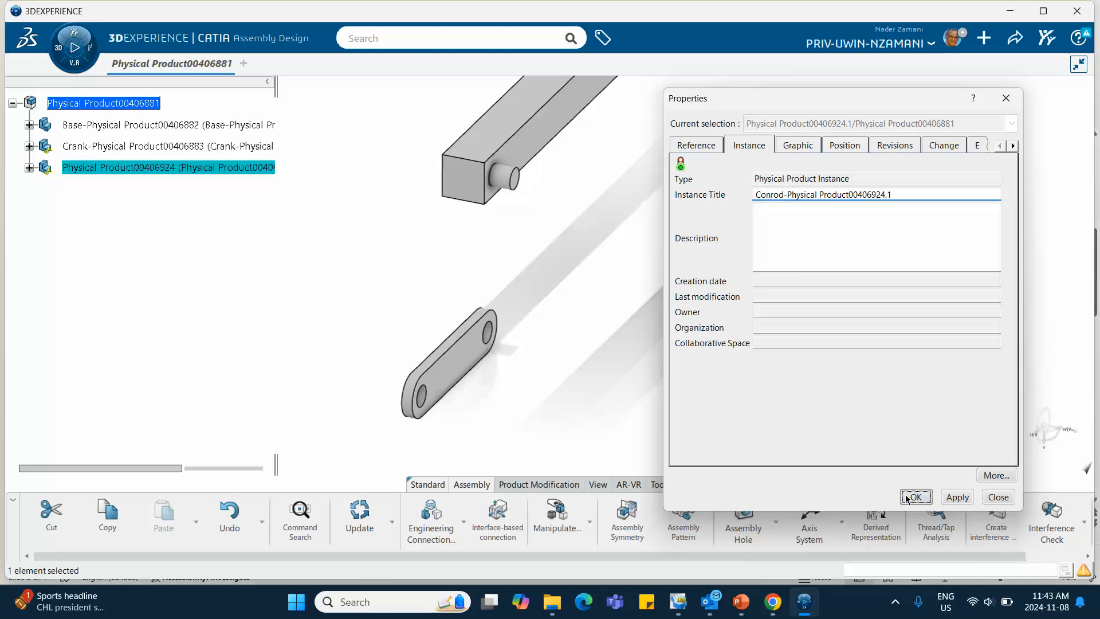
# - Activate the Conrod's 3D shape and start a sketch on the flat front face of the crank
pyautogui.moveTo(477, 246); pyautogui.dragTo(369, 253, button='middle')
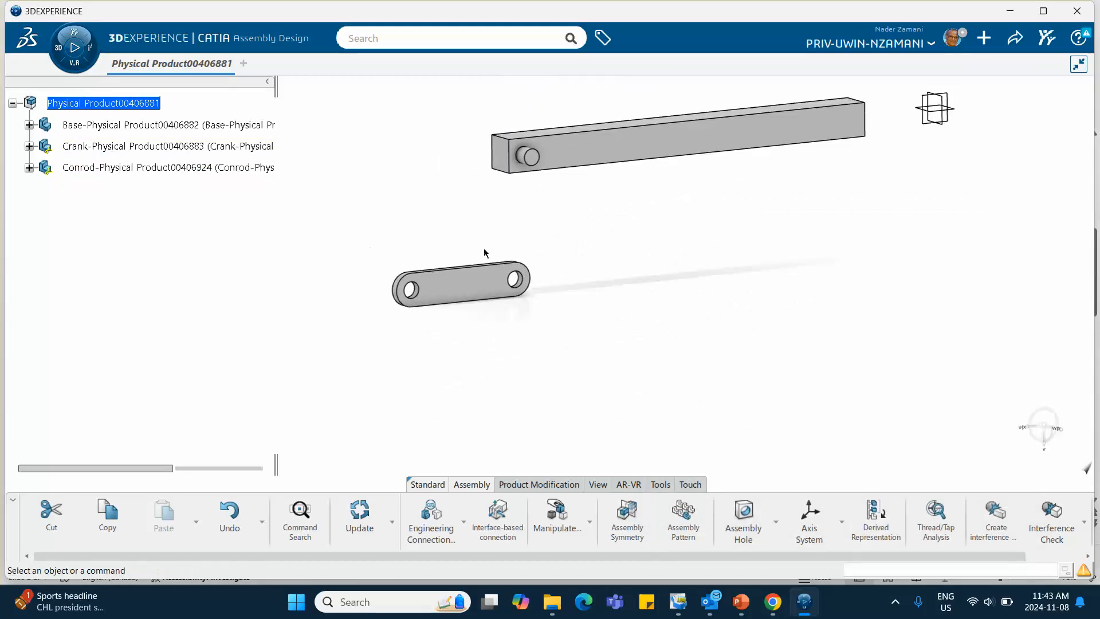
pyautogui.moveTo(483, 250); pyautogui.dragTo(459, 314, button='middle')
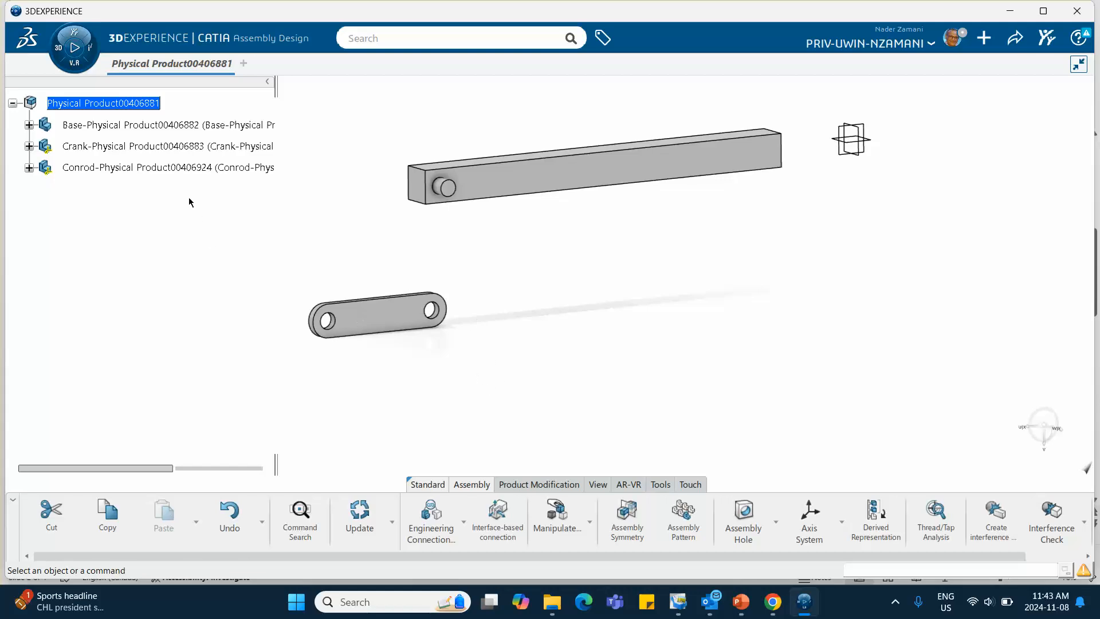
pyautogui.click(375, 316)
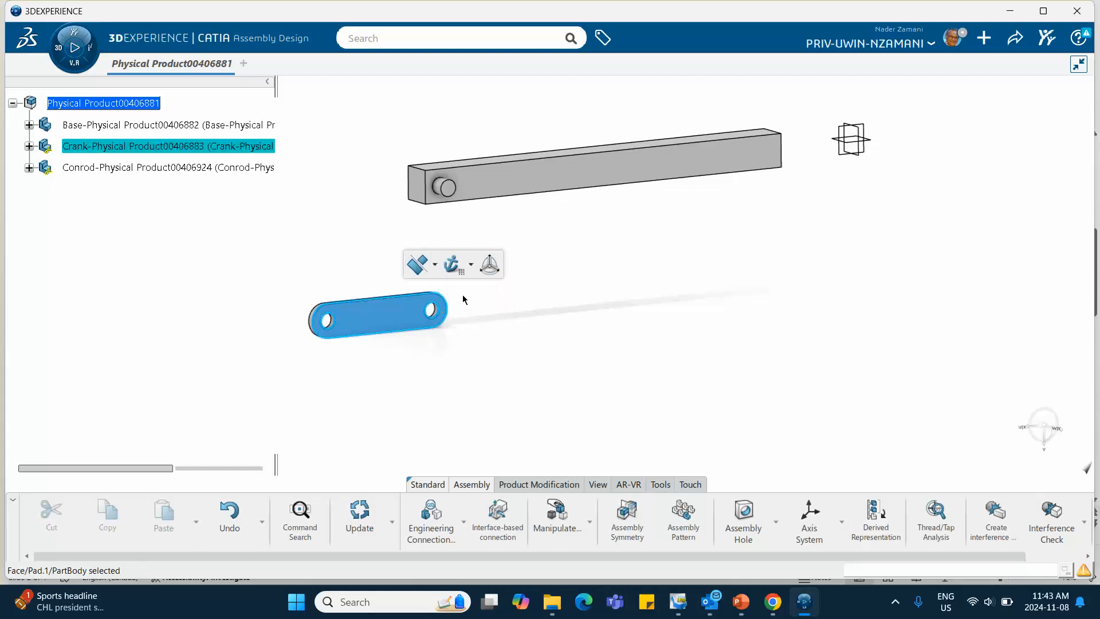
pyautogui.click(197, 352)
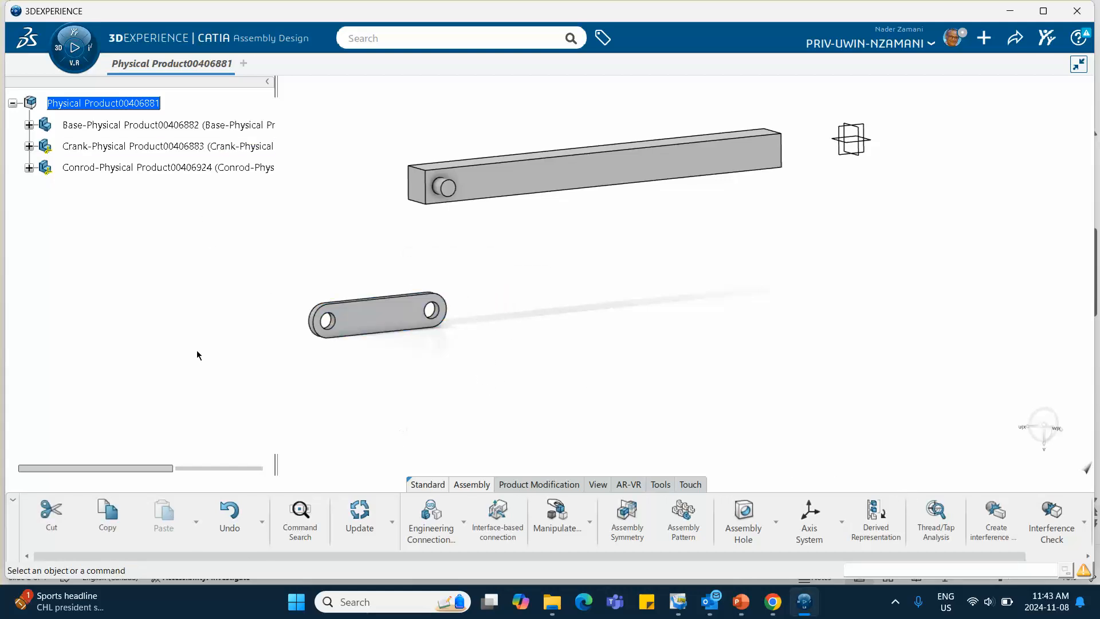
pyautogui.click(28, 168)
pyautogui.doubleClick(120, 189)
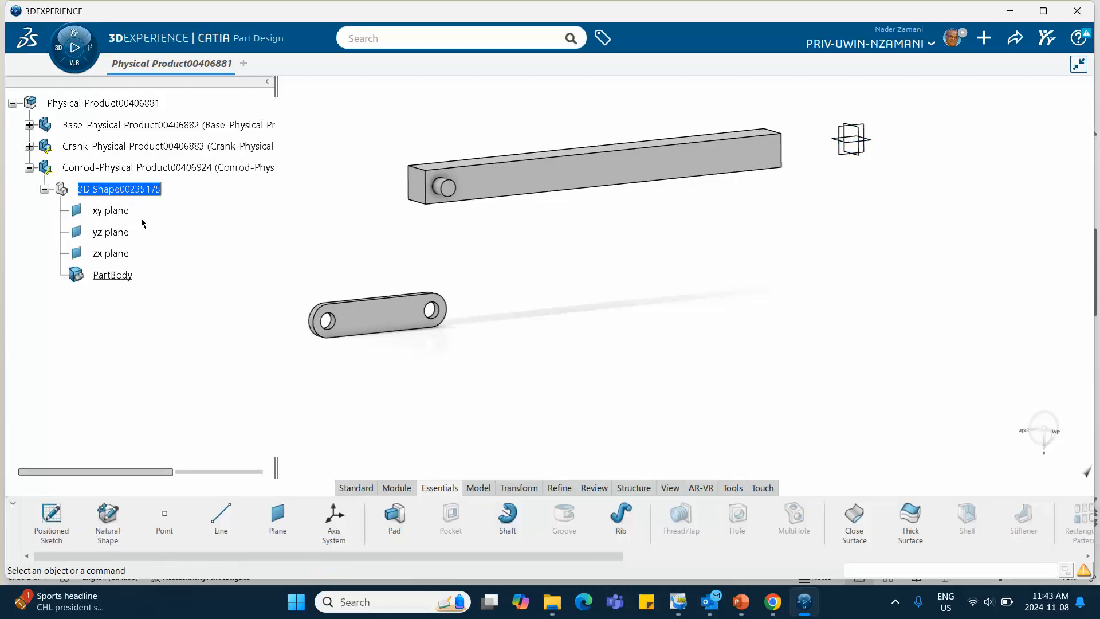
pyautogui.click(365, 313)
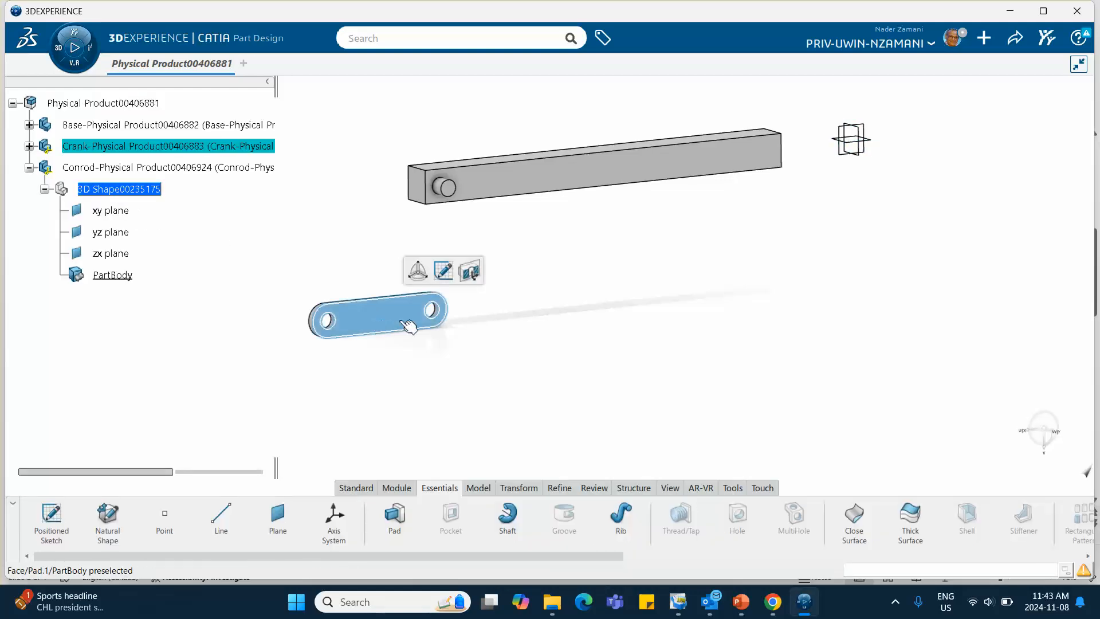
pyautogui.click(443, 272)
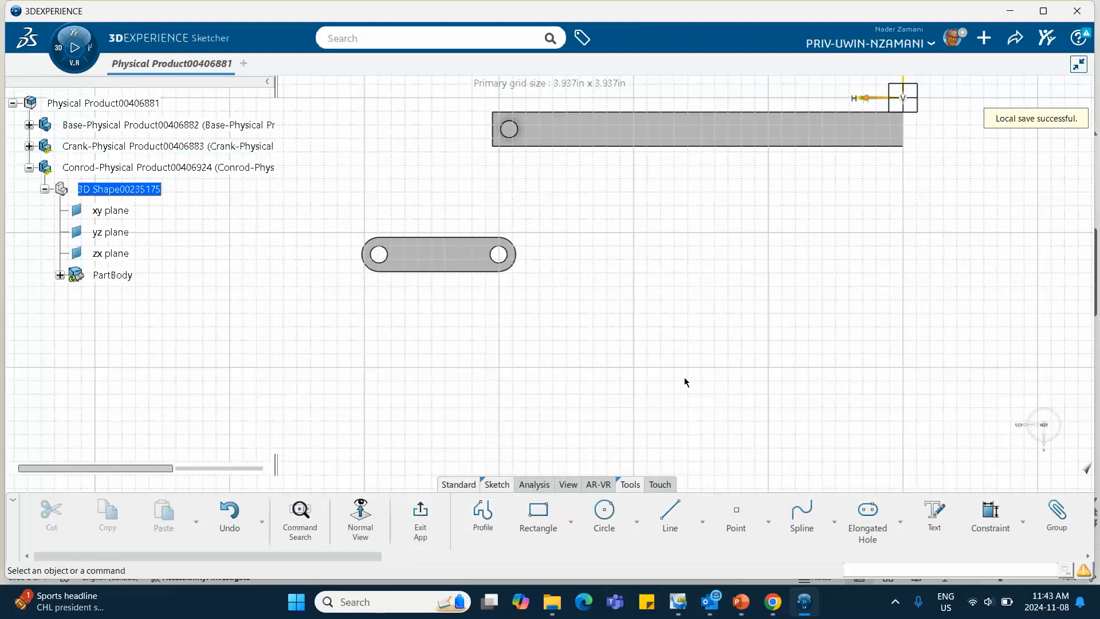
# - Project the edge of the crank hole farther from the base's pin into the Conrod sketch
pyautogui.moveTo(659, 392); pyautogui.dragTo(659, 392, button='middle')
pyautogui.moveTo(476, 346); pyautogui.dragTo(495, 395, button='middle')
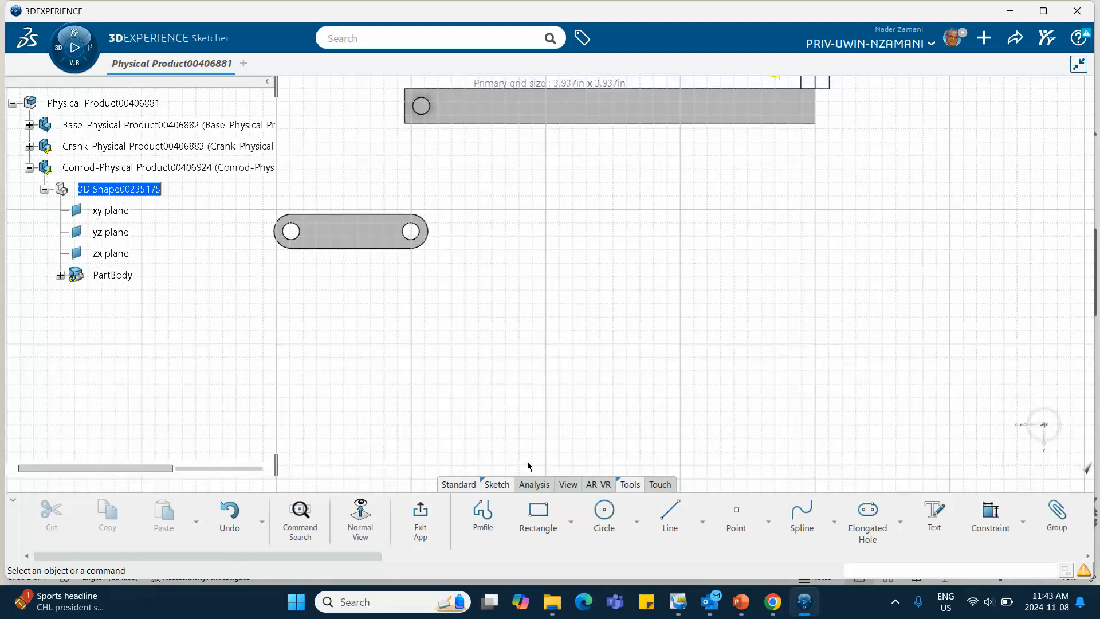
pyautogui.click(495, 487)
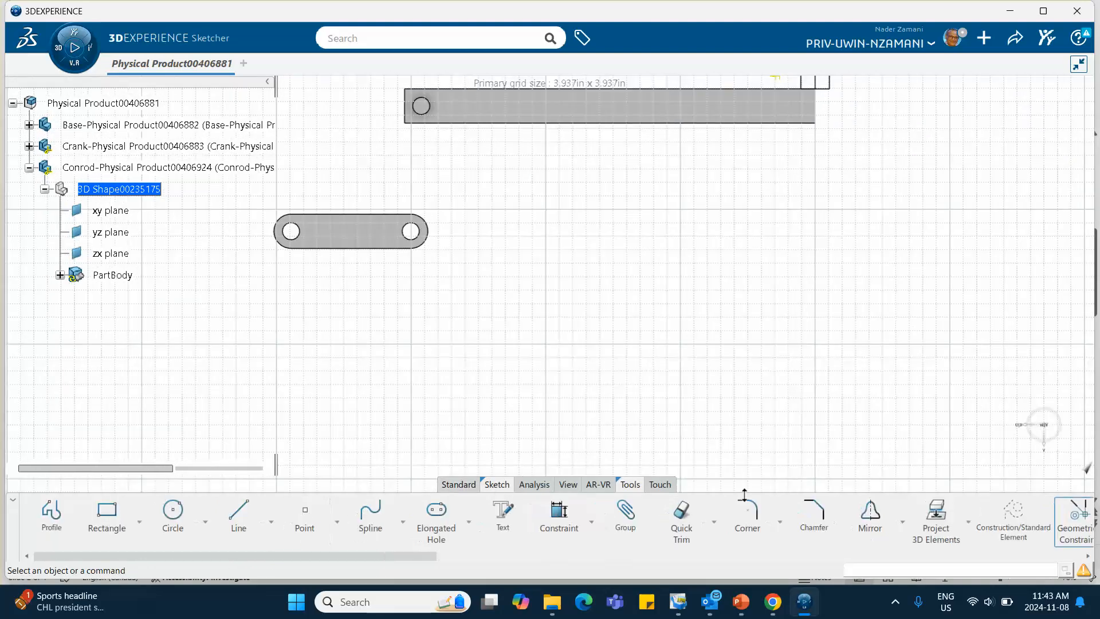
pyautogui.click(936, 519)
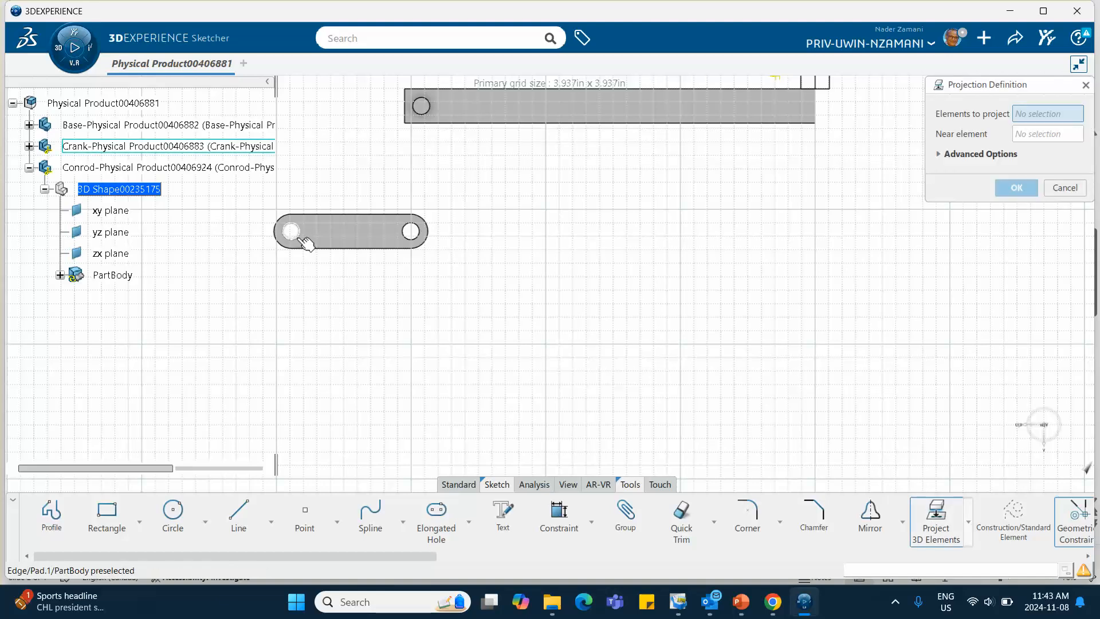
pyautogui.click(302, 238)
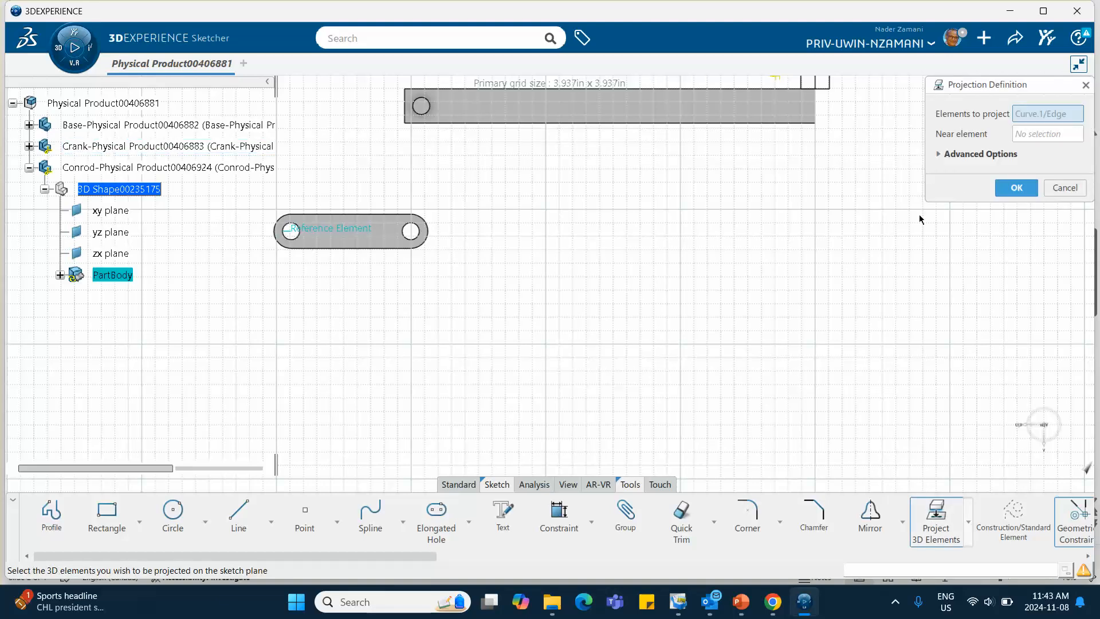
pyautogui.click(1015, 187)
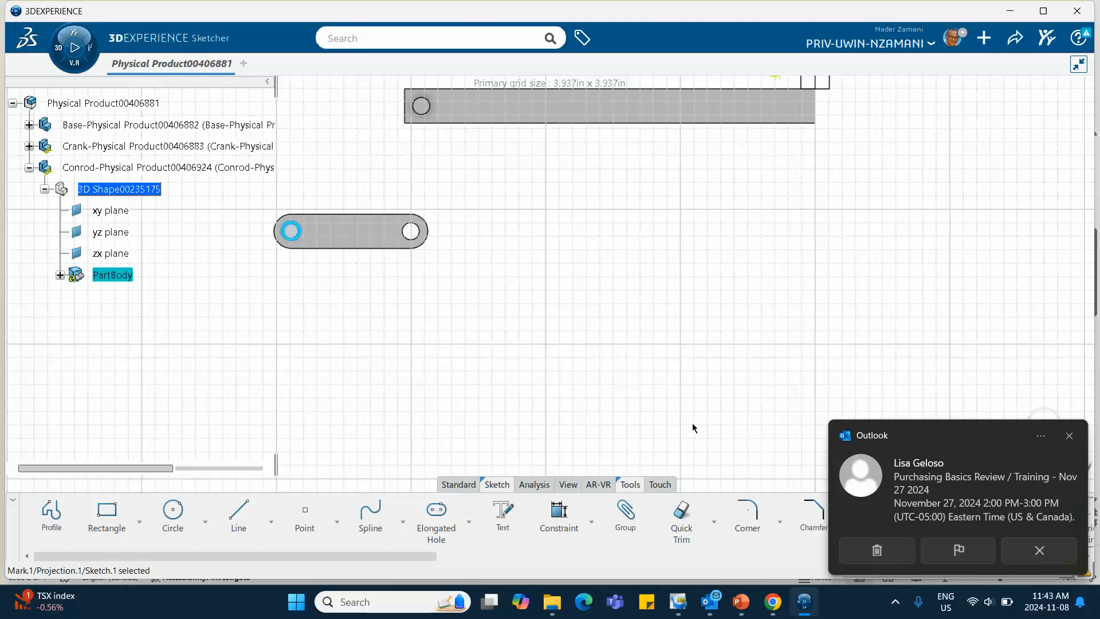
# - Dismiss the mail notification and close the Outlook window
pyautogui.click(1068, 435)
pyautogui.rightClick(711, 601)
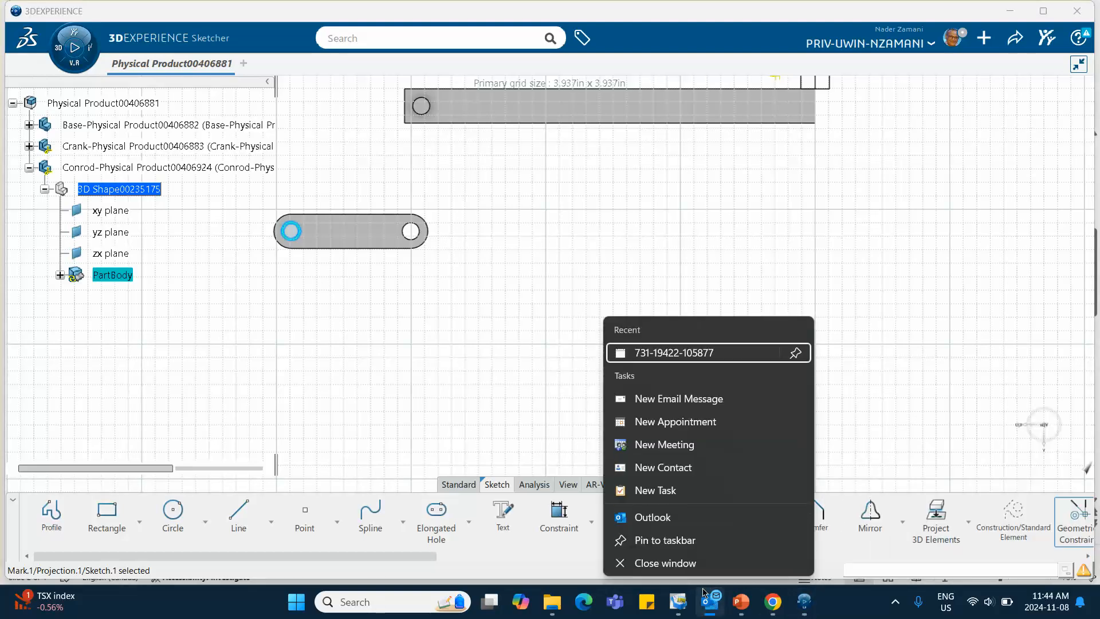
pyautogui.click(672, 565)
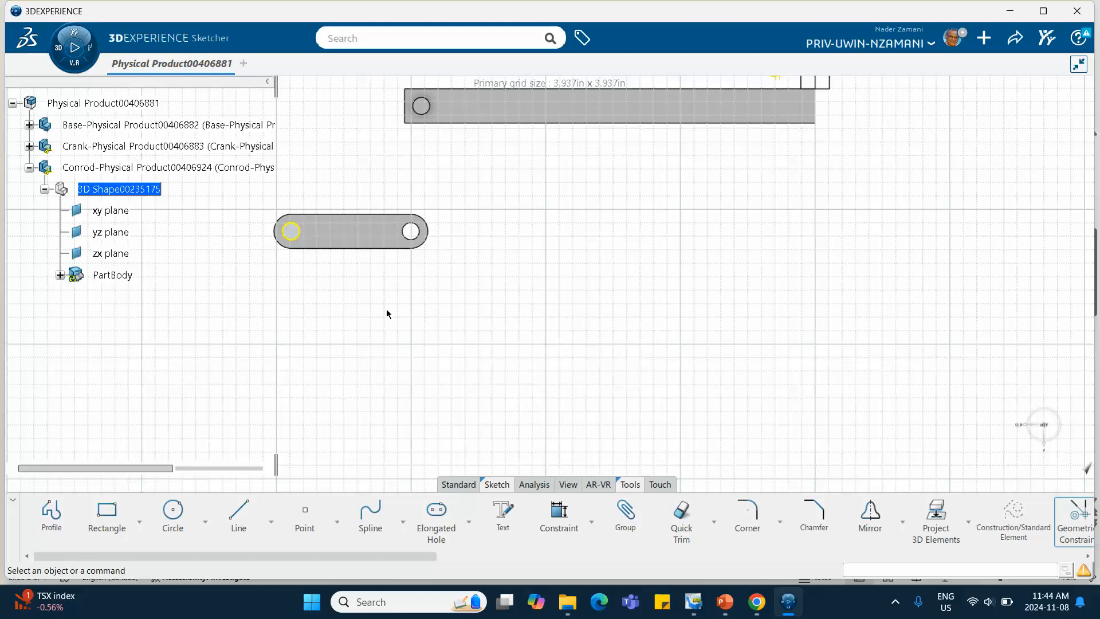
# - Hide the crank so that only the projected circle remains in that area of the sketch
pyautogui.moveTo(340, 276)
pyautogui.mouseDown(button='middle')
pyautogui.moveTo(414, 299)
pyautogui.moveTo(431, 285)
pyautogui.mouseUp(button='middle')
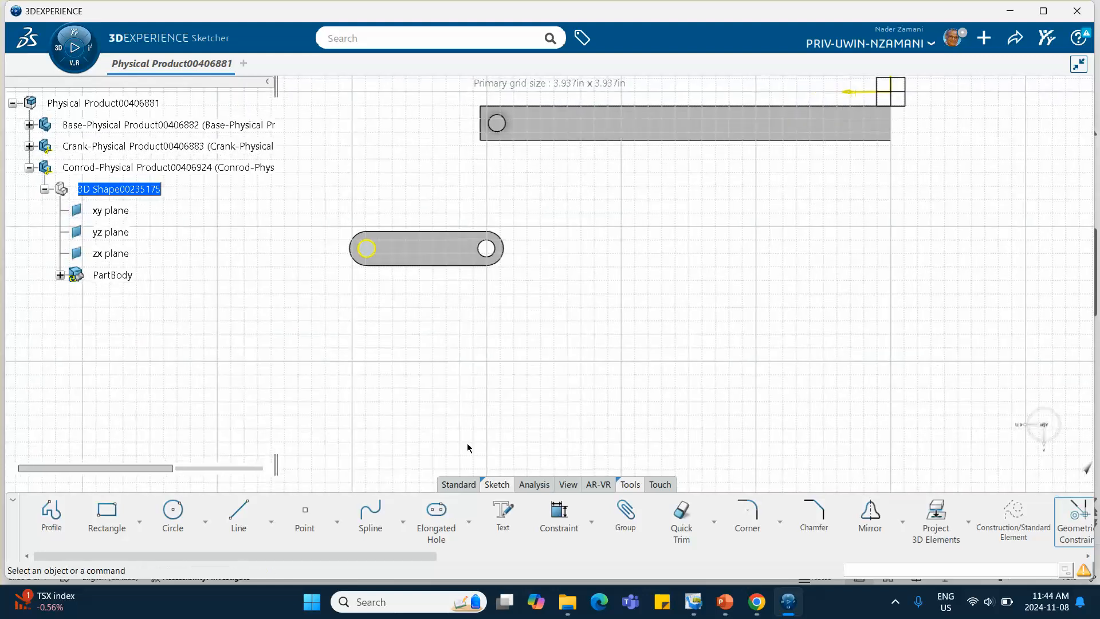
pyautogui.rightClick(442, 254)
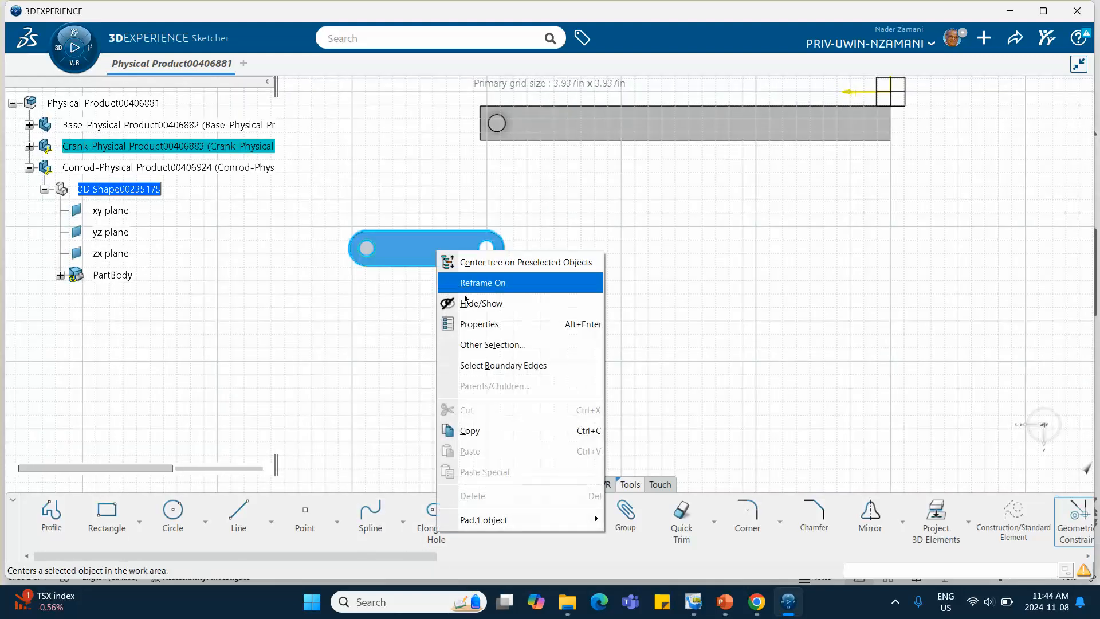
pyautogui.click(452, 302)
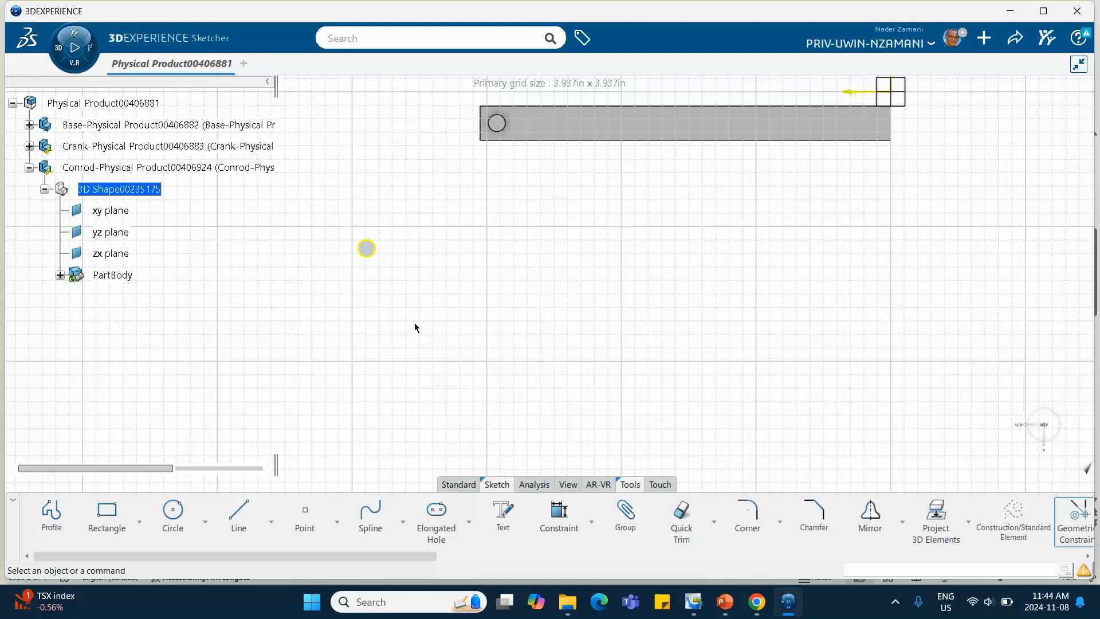
# - Hide the projected circle, undo the hiding, and clear the selection
pyautogui.moveTo(415, 327)
pyautogui.mouseDown(button='middle')
pyautogui.moveTo(422, 378)
pyautogui.moveTo(417, 319)
pyautogui.moveTo(363, 332)
pyautogui.moveTo(371, 297)
pyautogui.mouseUp(button='middle')
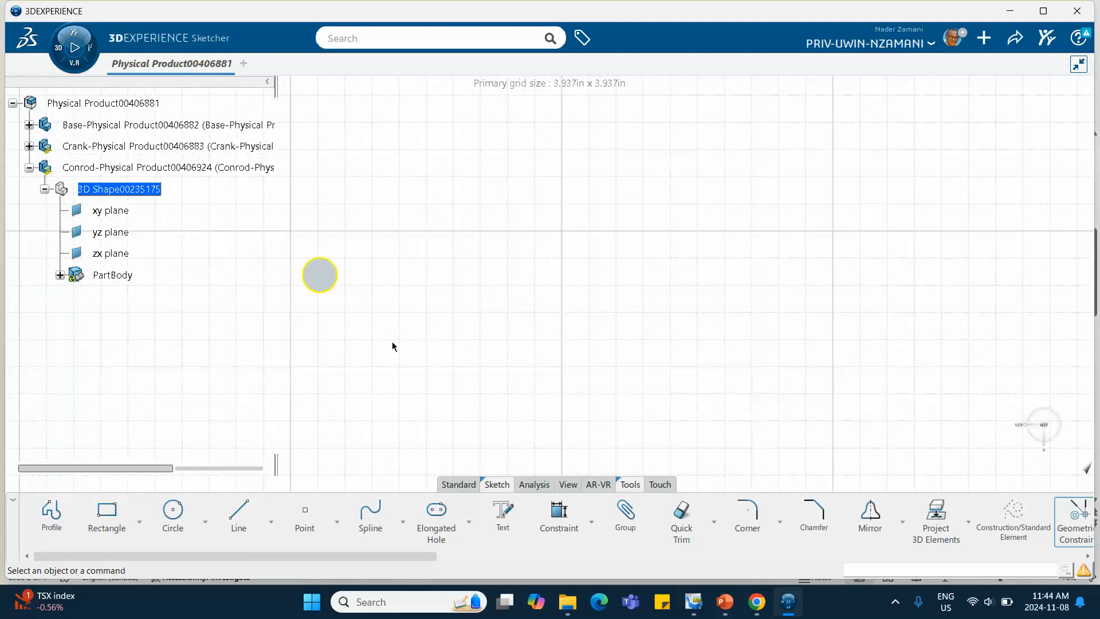
pyautogui.rightClick(321, 276)
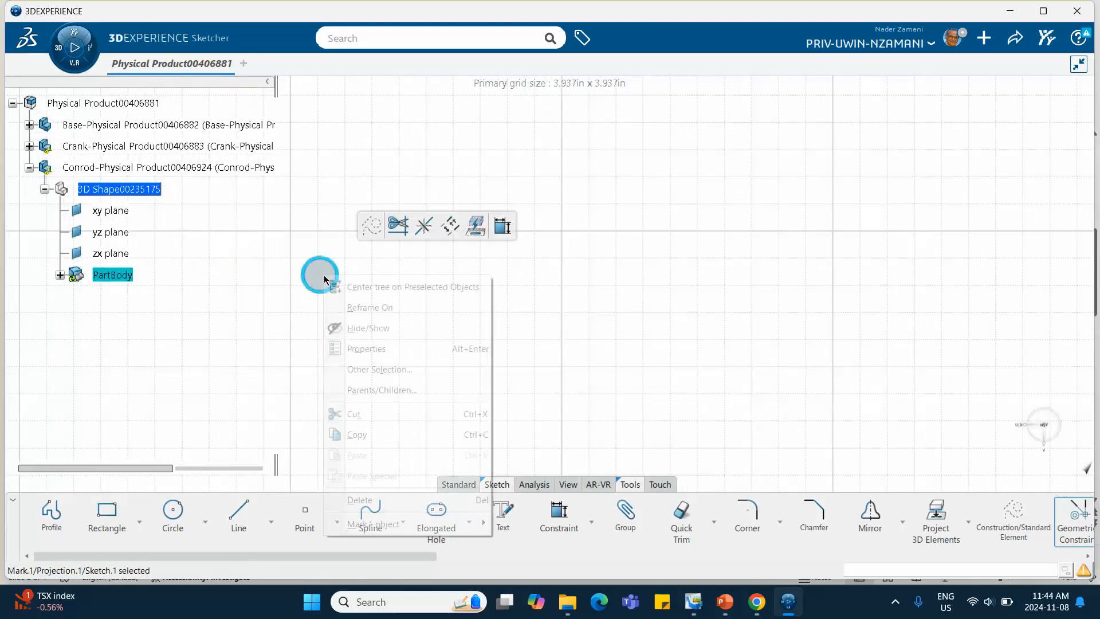
pyautogui.click(368, 328)
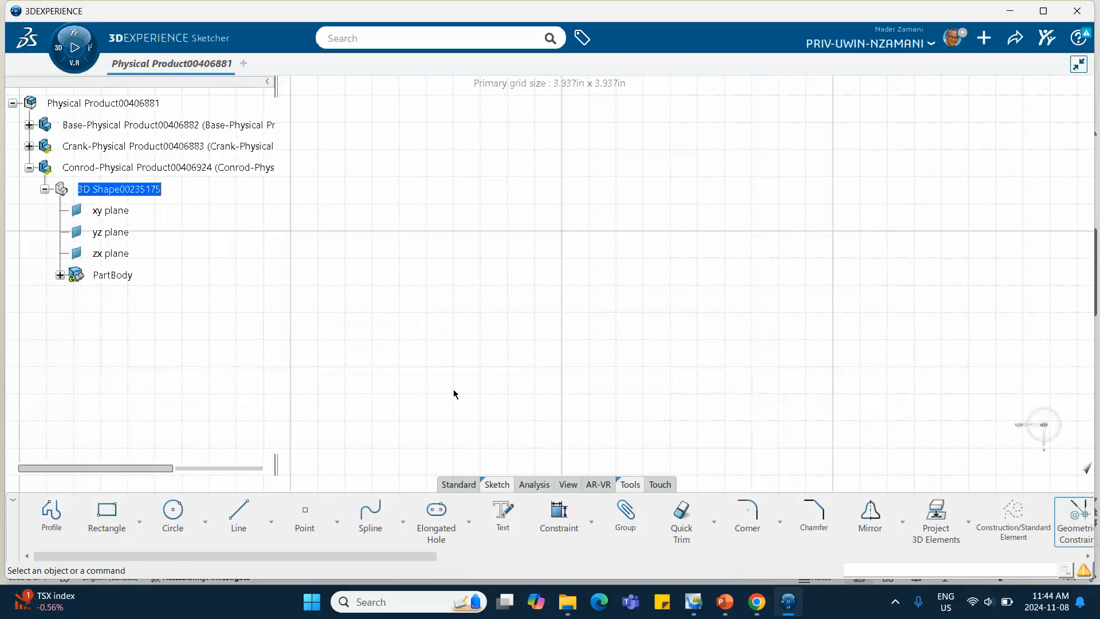
pyautogui.hotkey('ctrl', 'z')
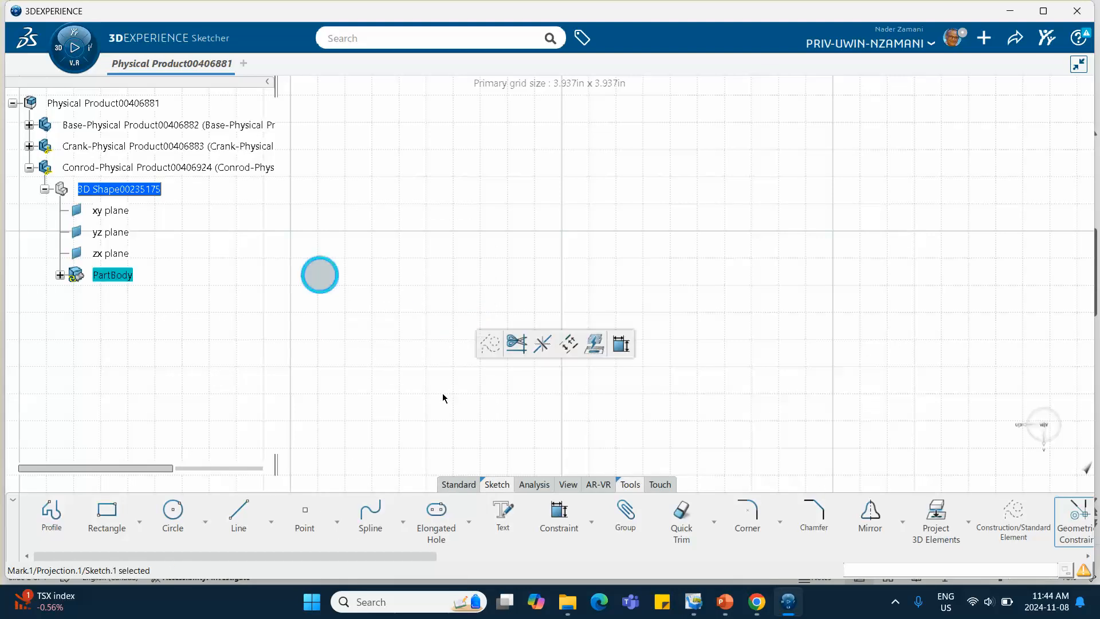
pyautogui.click(407, 394)
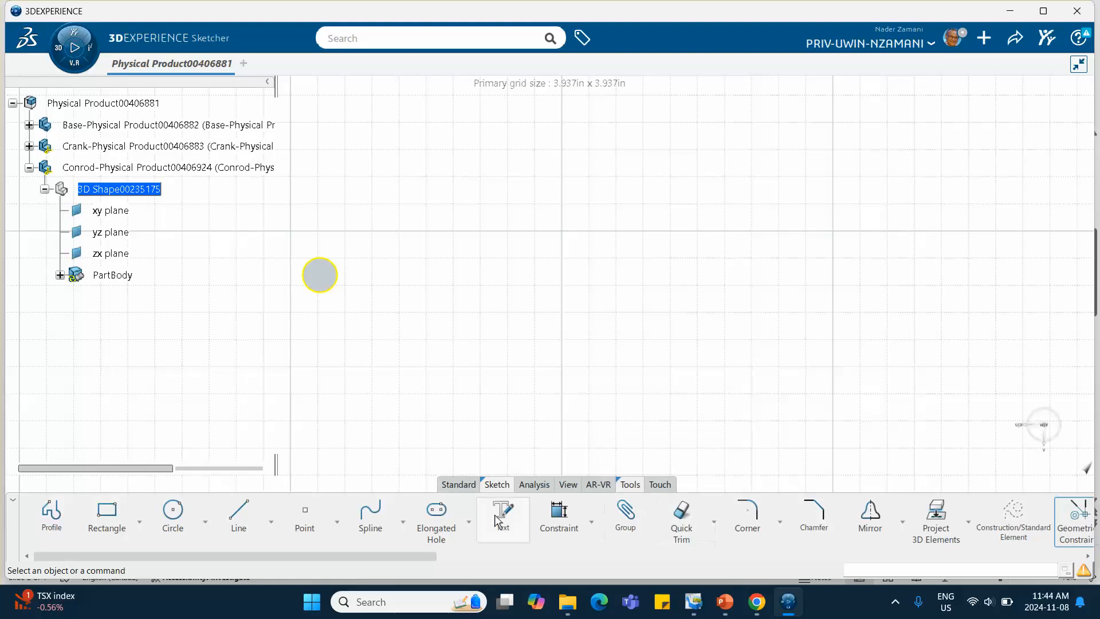
# - Sketch a horizontal elongated hole from the projected circle's center, with a center distance of about 4.42 in and an outline enclosing the circle
pyautogui.click(436, 512)
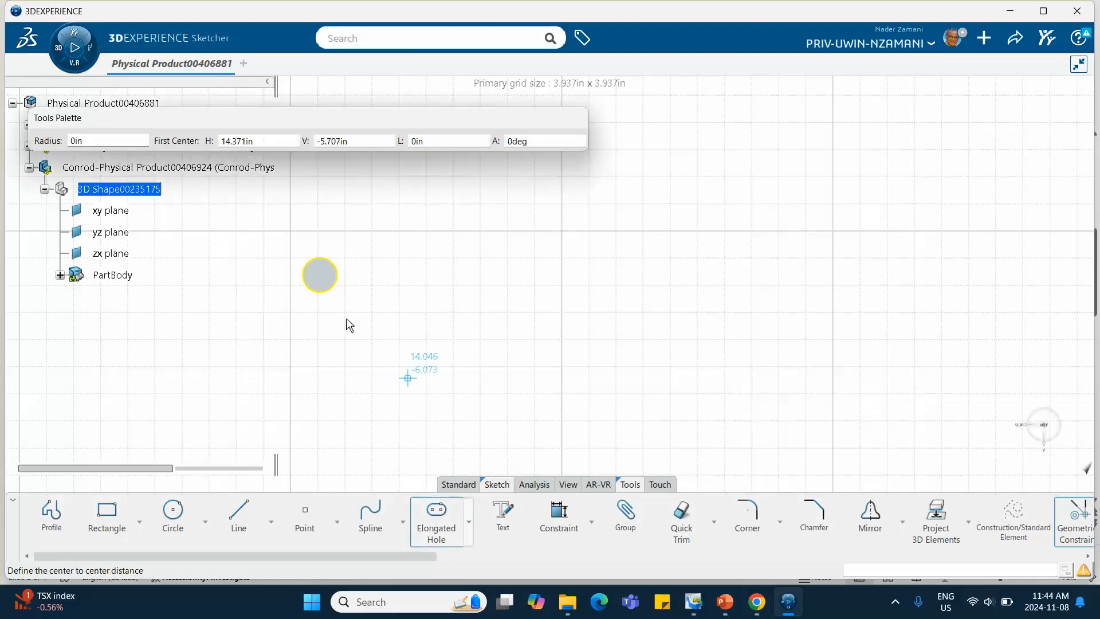
pyautogui.click(321, 276)
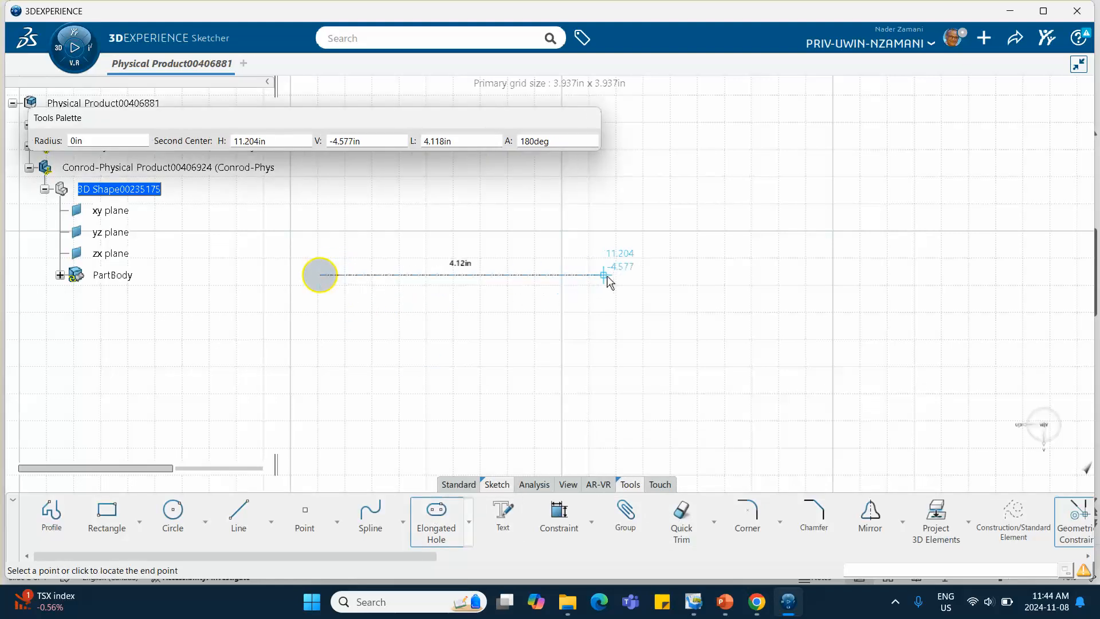
pyautogui.click(623, 276)
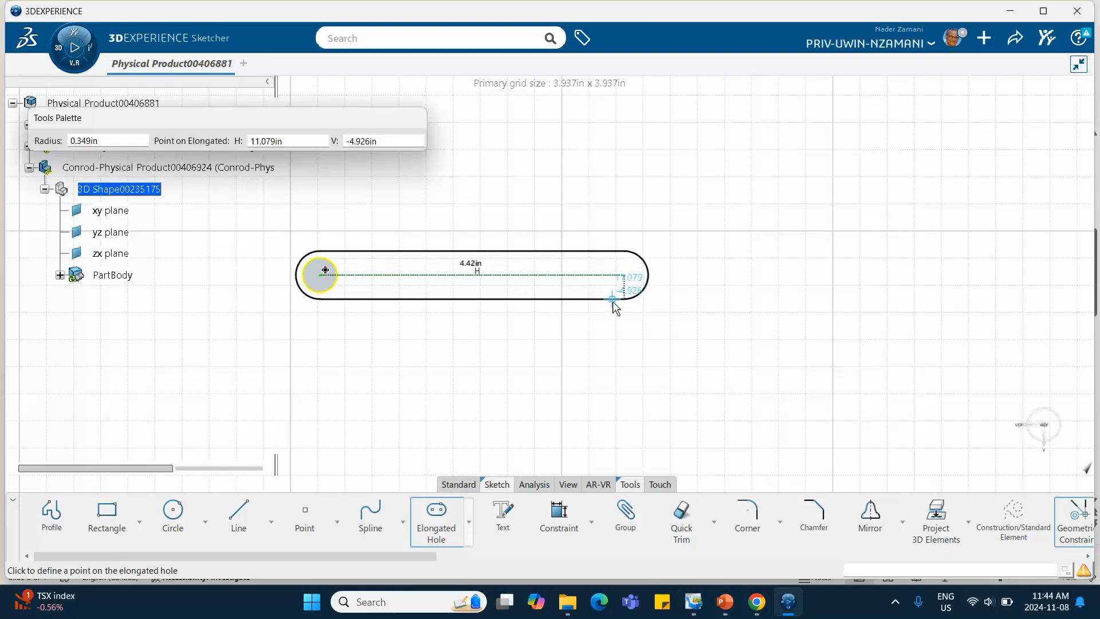
pyautogui.click(612, 304)
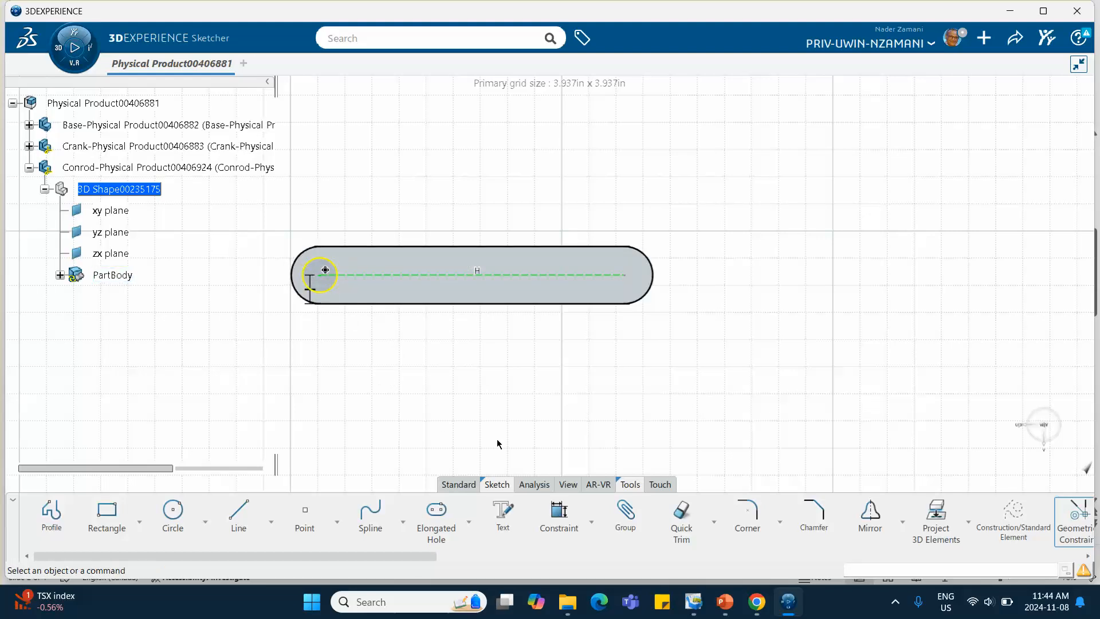
# - Dimension the center-to-center length of the elongated hole and place the dimension below the profile
pyautogui.click(559, 516)
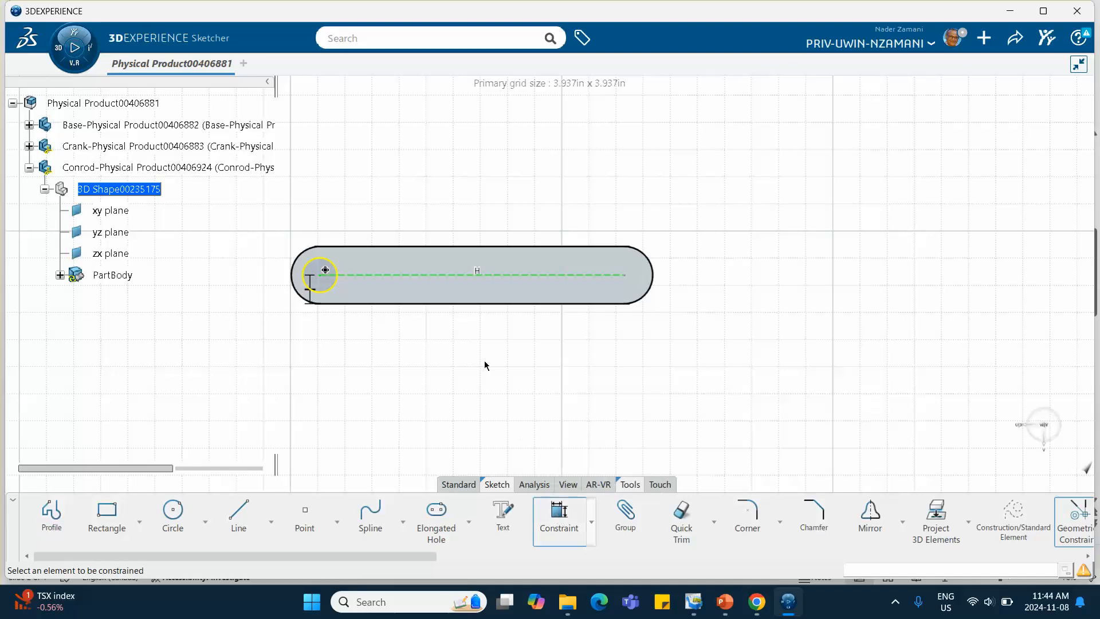
pyautogui.click(475, 282)
pyautogui.click(477, 356)
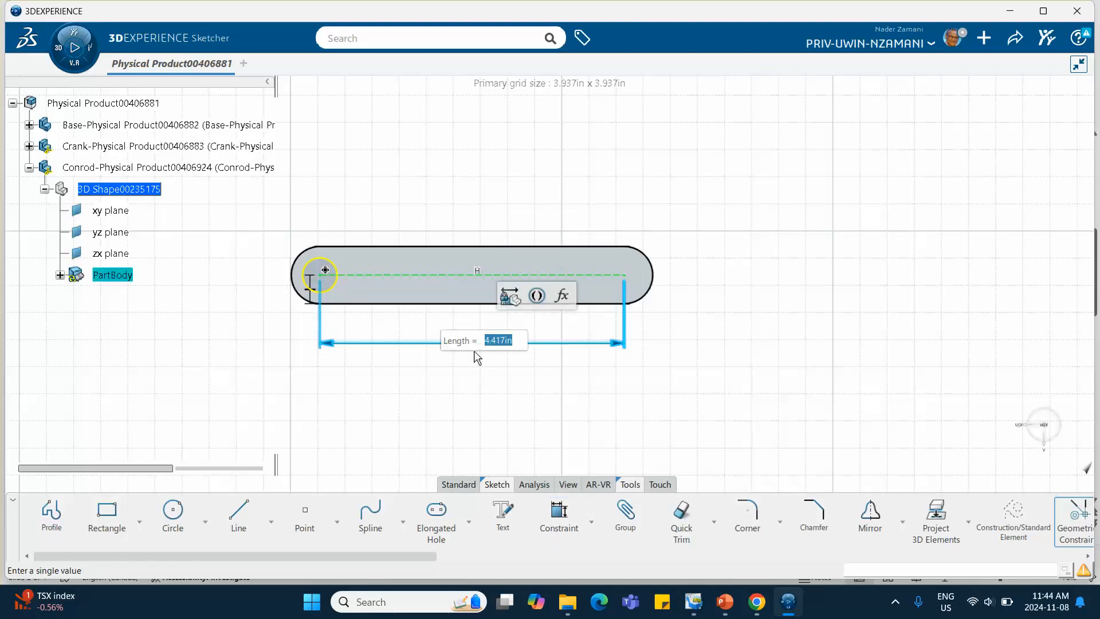
# - Try to set the center-to-center length to 6.5 in with all sketch elements scaled, and undo the change
pyautogui.write('6.5')
pyautogui.press('Return')
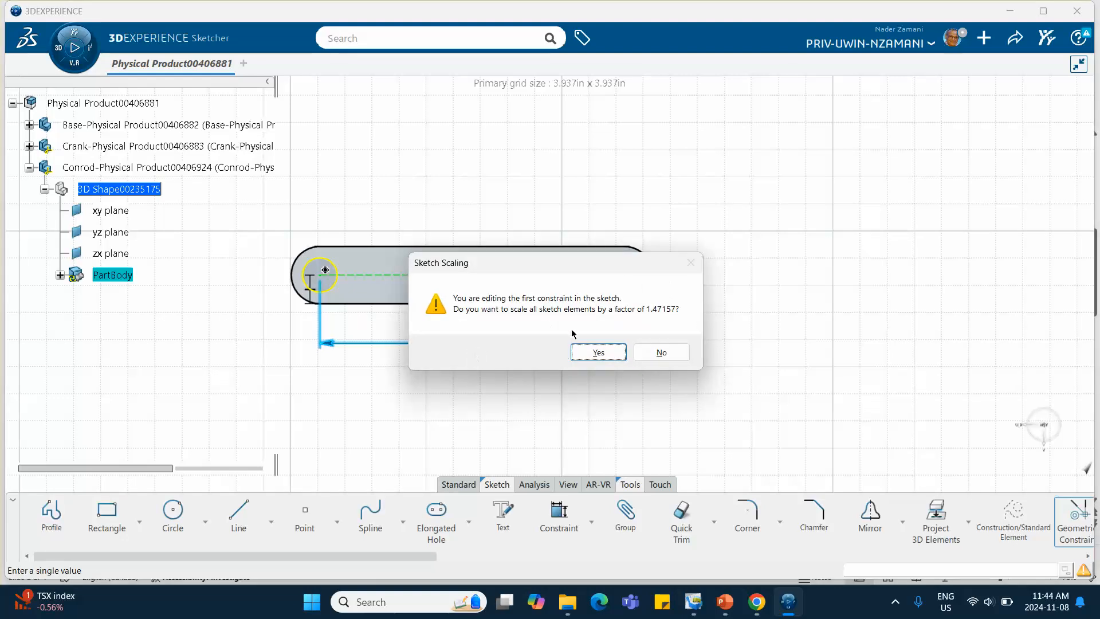
pyautogui.click(598, 353)
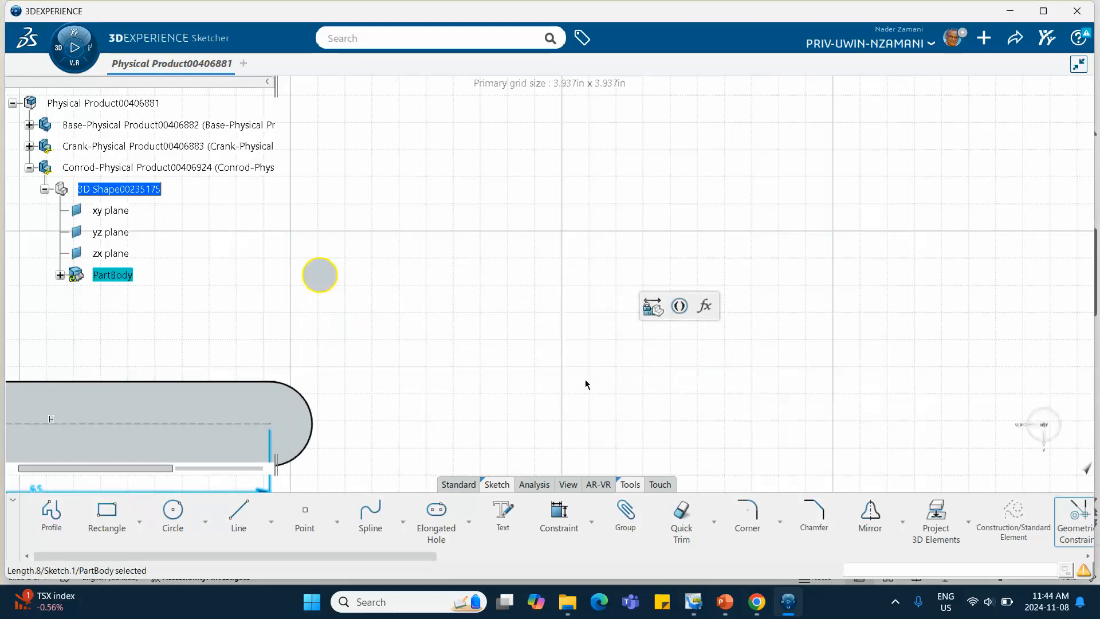
pyautogui.hotkey('ctrl', 'z')
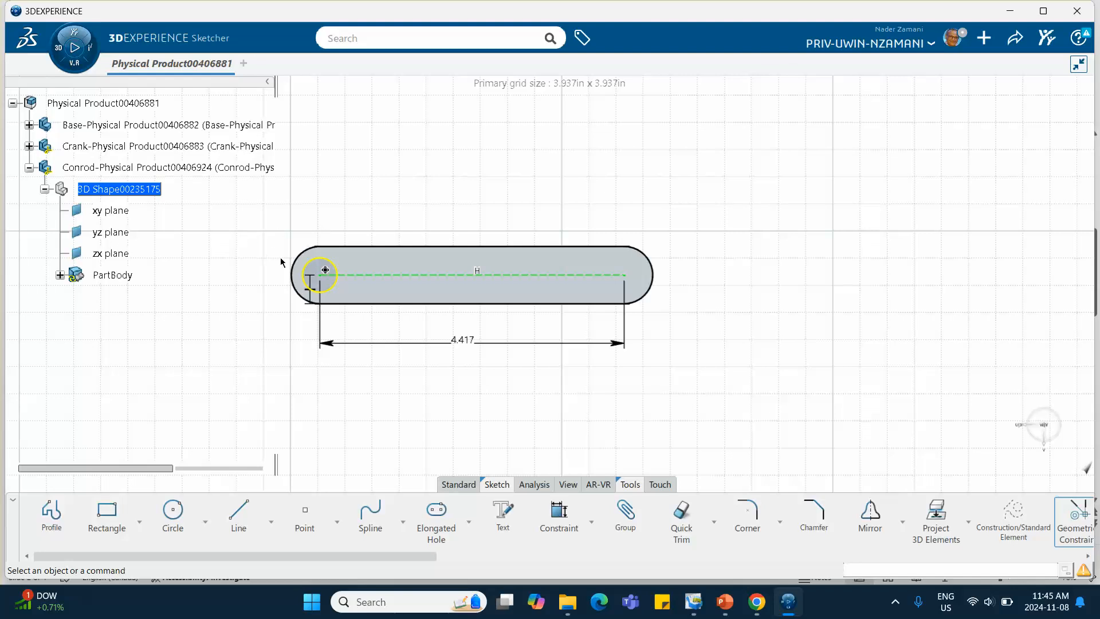
# - Try to make the elongated hole's end arc coincident with the projected circle, and undo the constraint
pyautogui.click(293, 268)
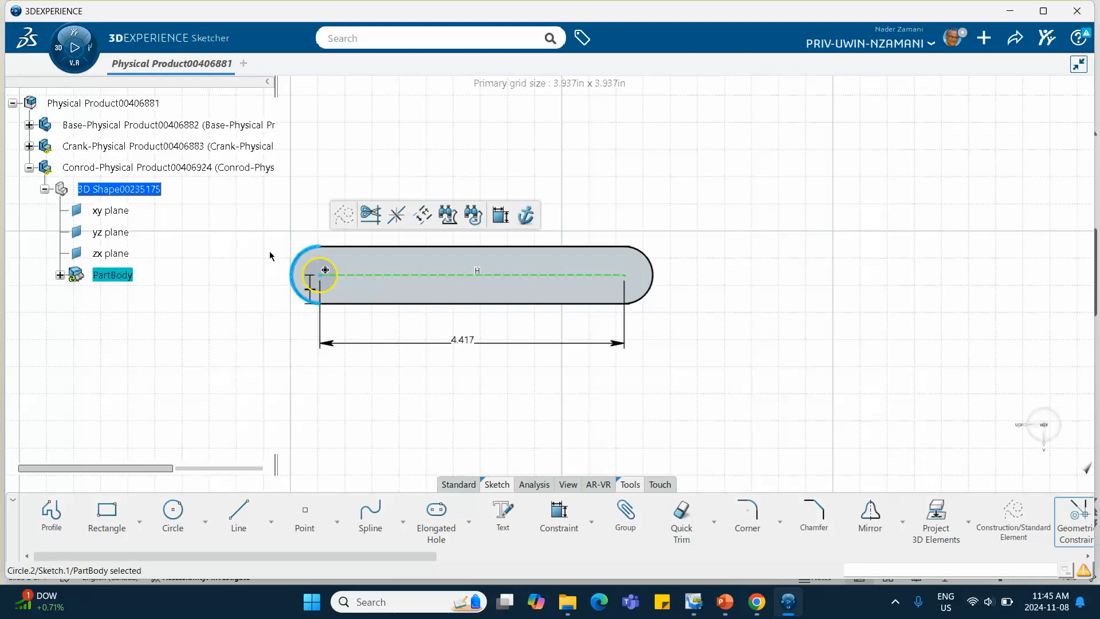
pyautogui.keyDown('ctrl'); pyautogui.click(323, 259); pyautogui.keyUp('ctrl')
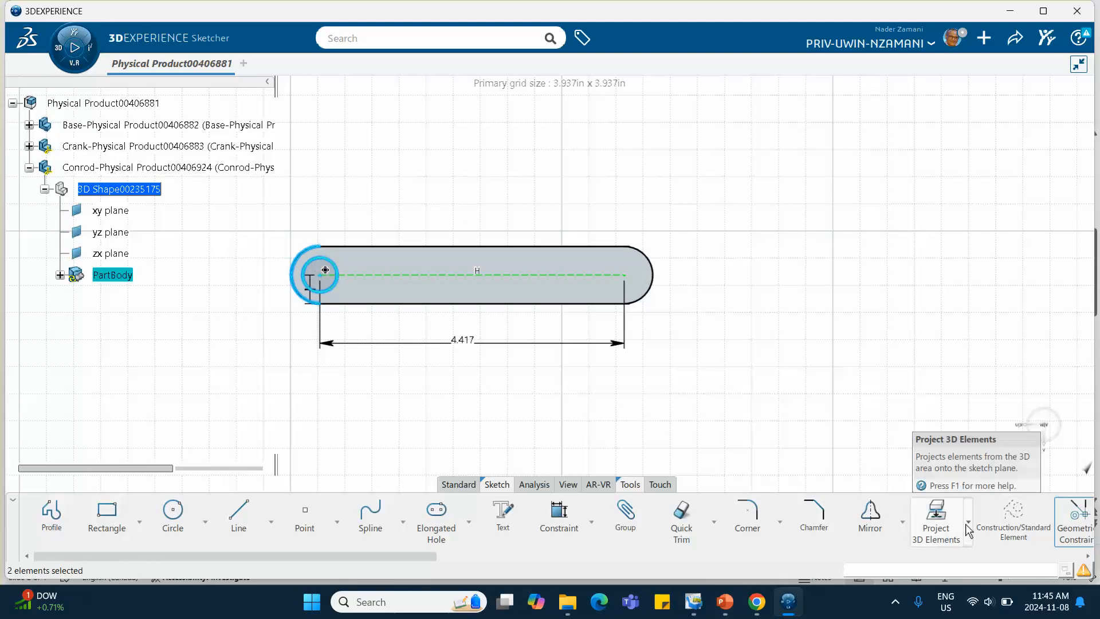
pyautogui.click(592, 520)
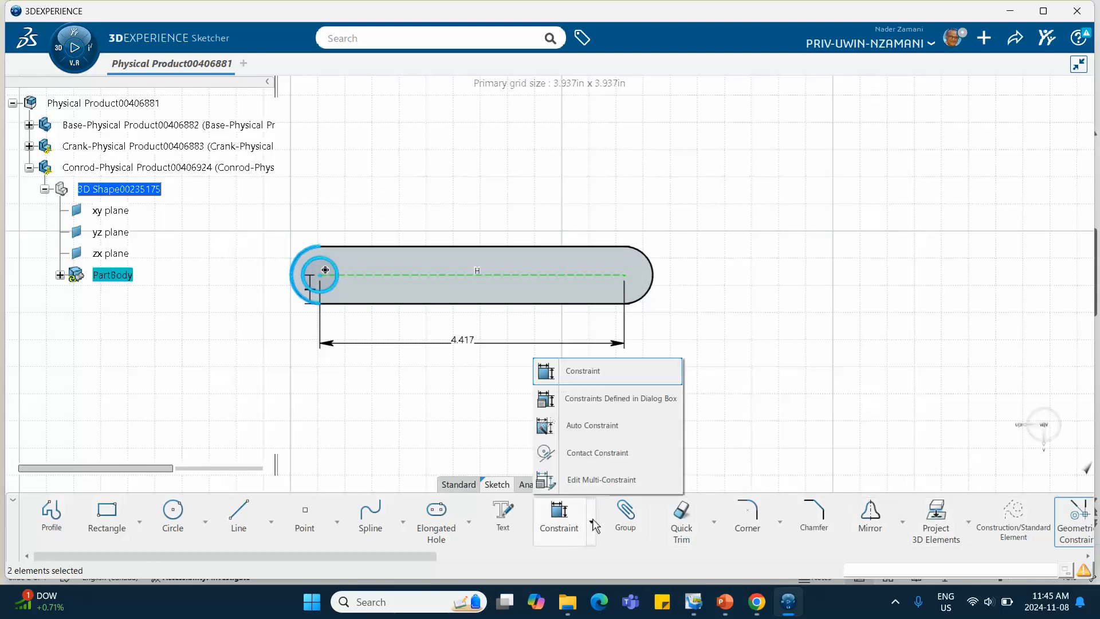
pyautogui.click(585, 402)
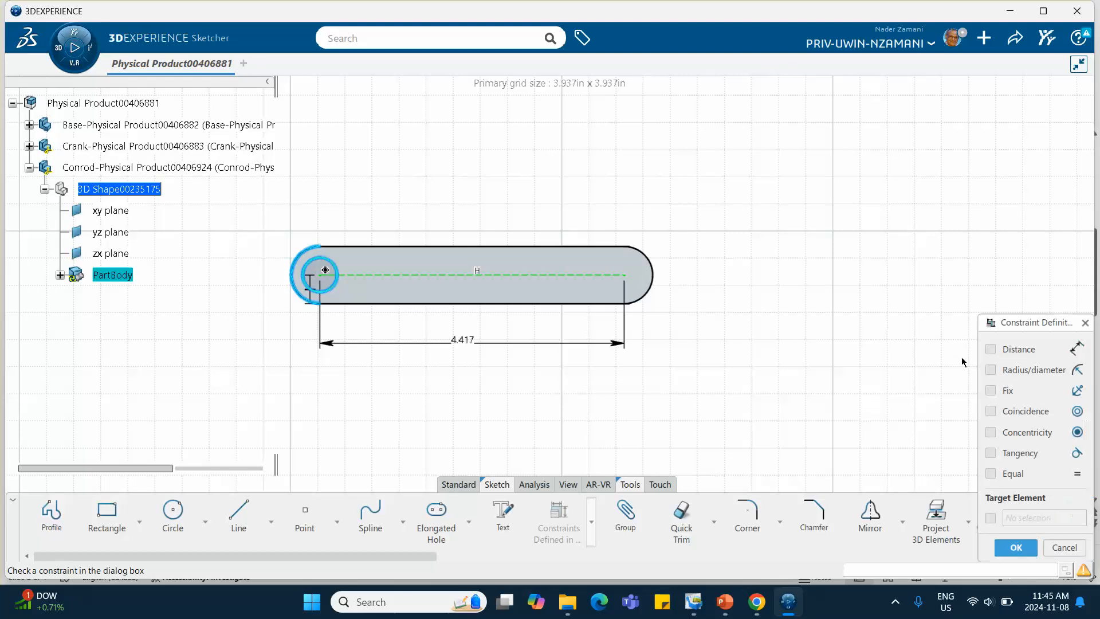
pyautogui.click(991, 411)
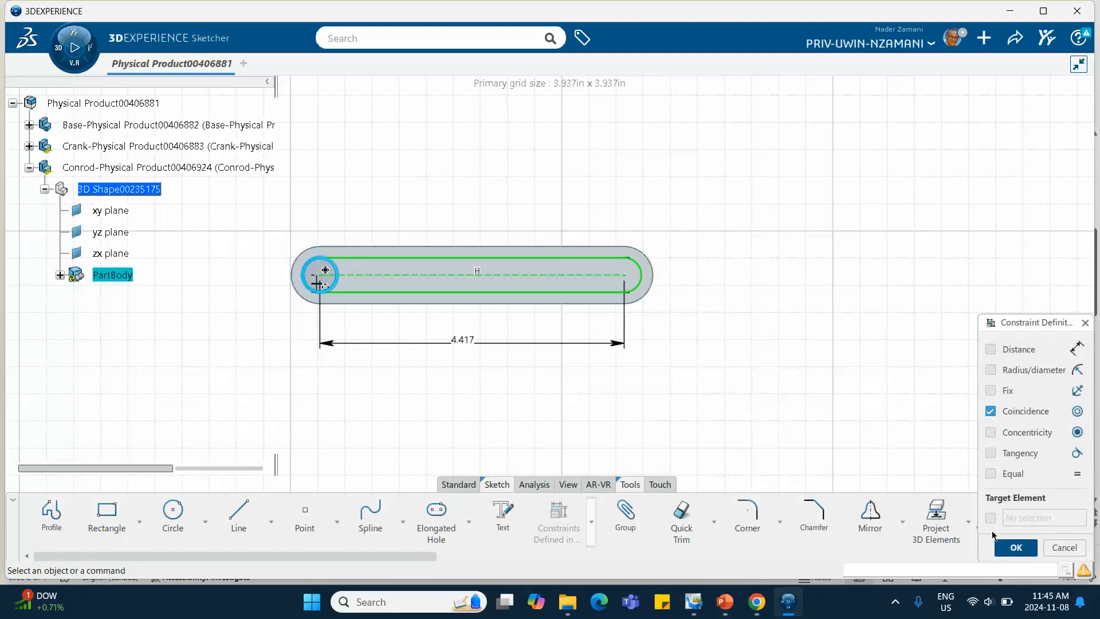
pyautogui.click(1014, 548)
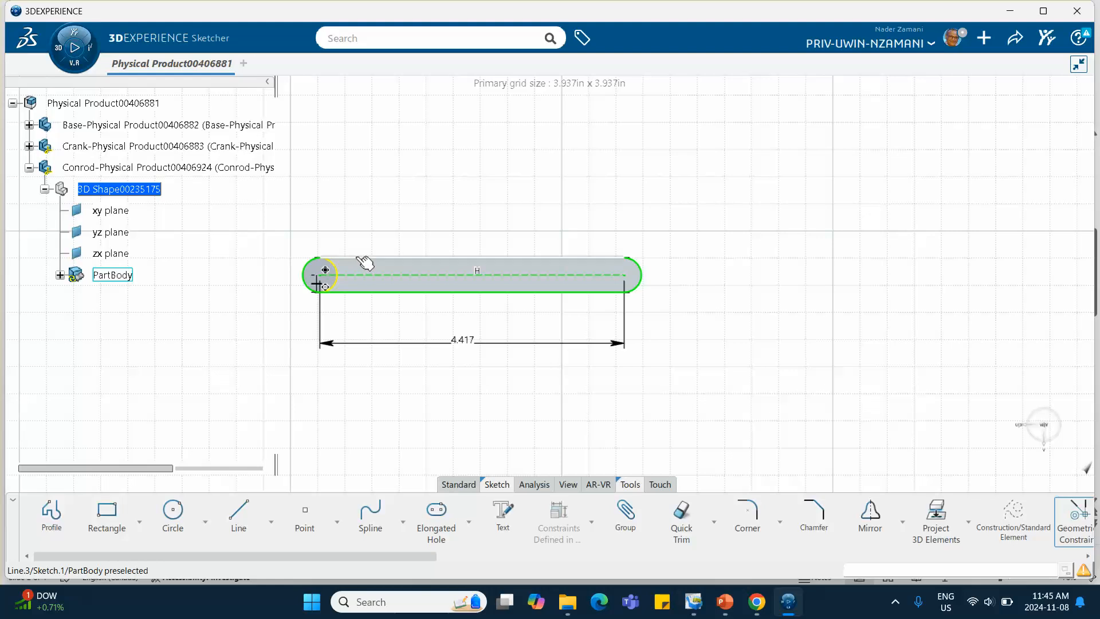
pyautogui.hotkey('ctrl', 'z')
pyautogui.click(395, 321)
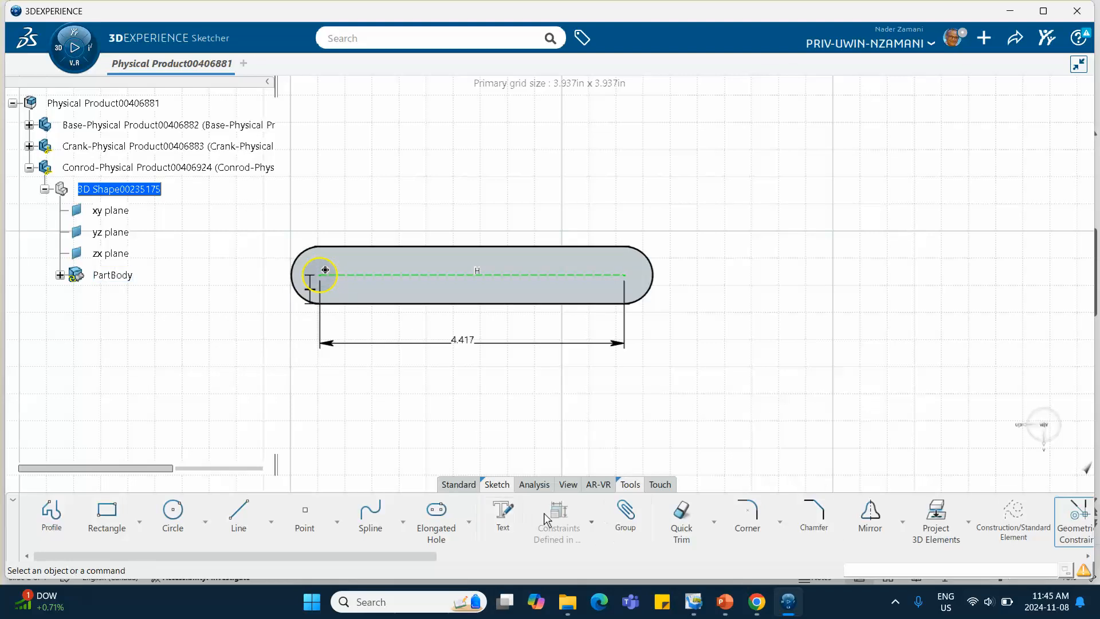
# - Dimension the elongated profile's end arc around the projected circle with a radius of 0.5 in
pyautogui.click(593, 505)
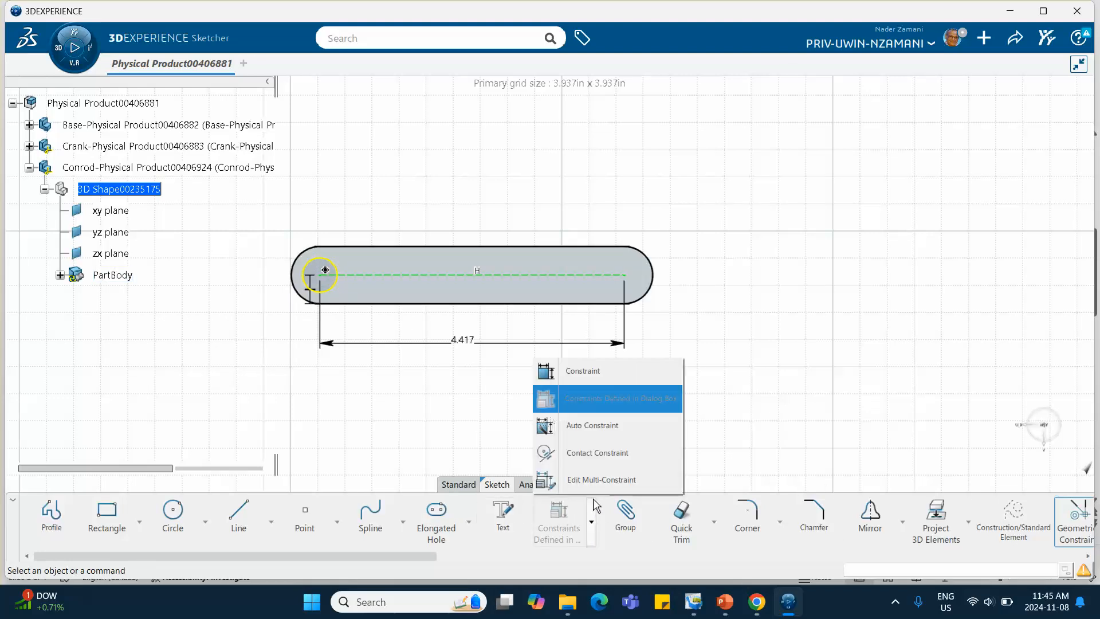
pyautogui.click(573, 372)
pyautogui.click(294, 267)
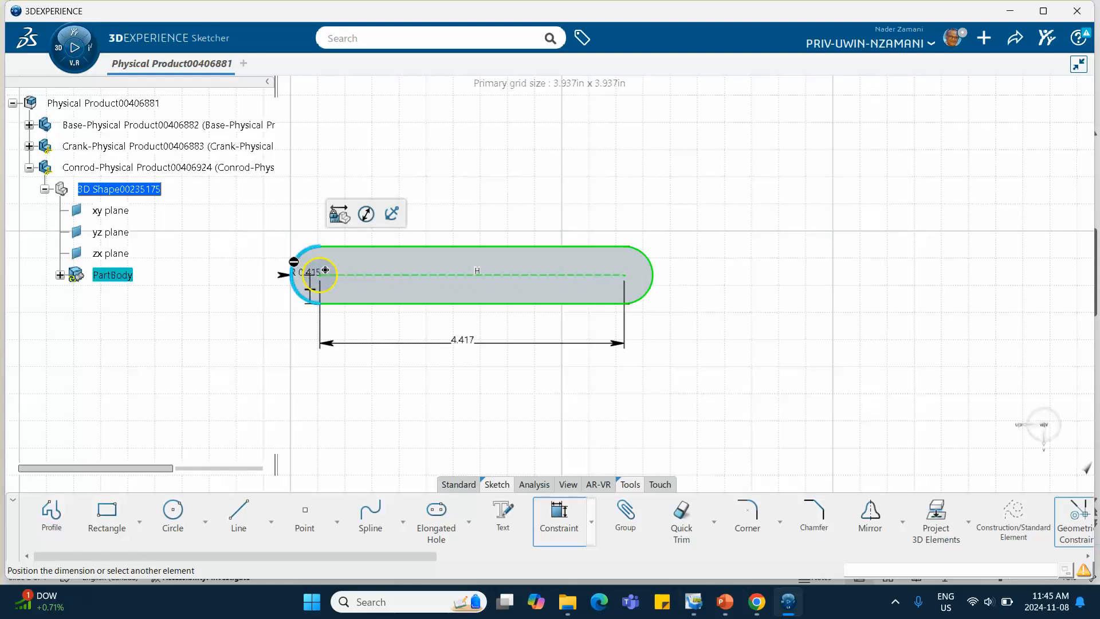
pyautogui.click(263, 250)
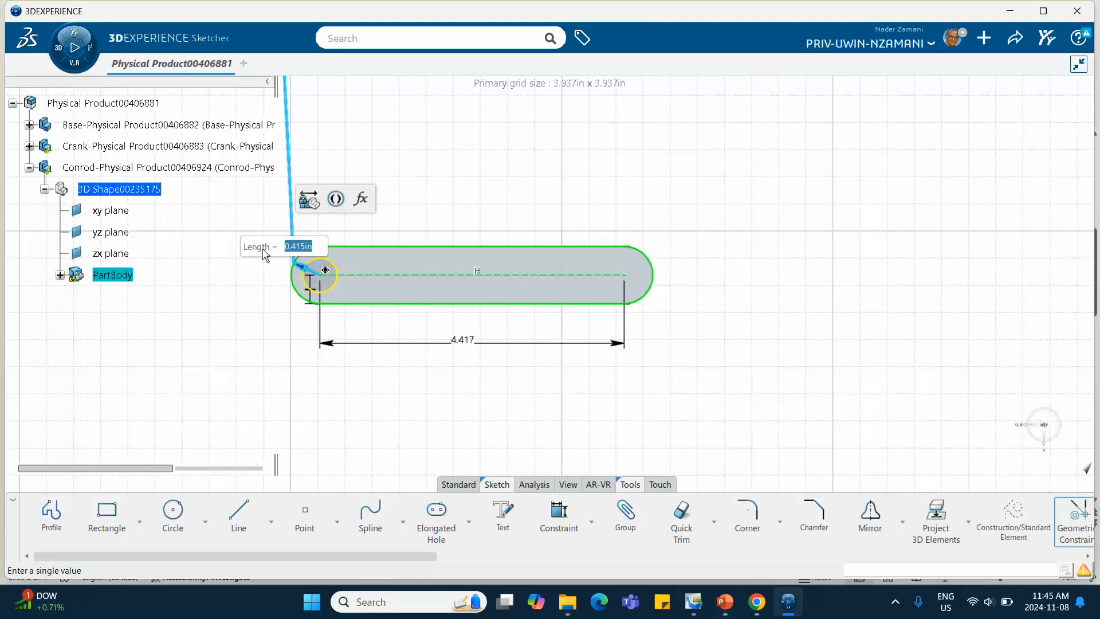
pyautogui.write('0.5')
pyautogui.press('Return')
pyautogui.click(232, 338)
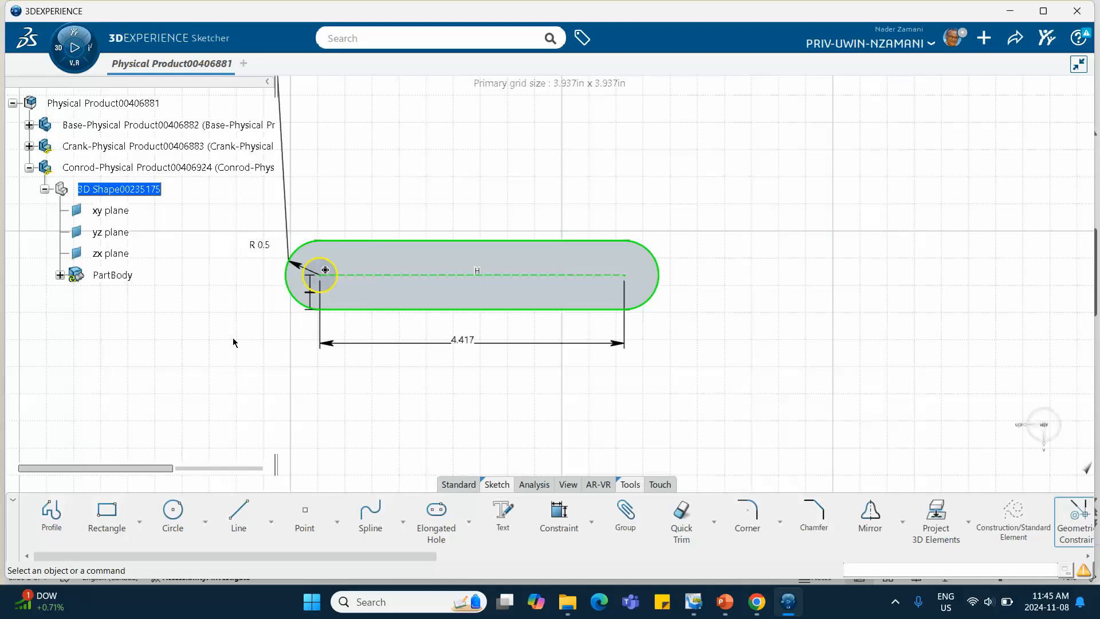
# - Set the center-to-center length of the elongated profile to 6.5 in
pyautogui.click(462, 343)
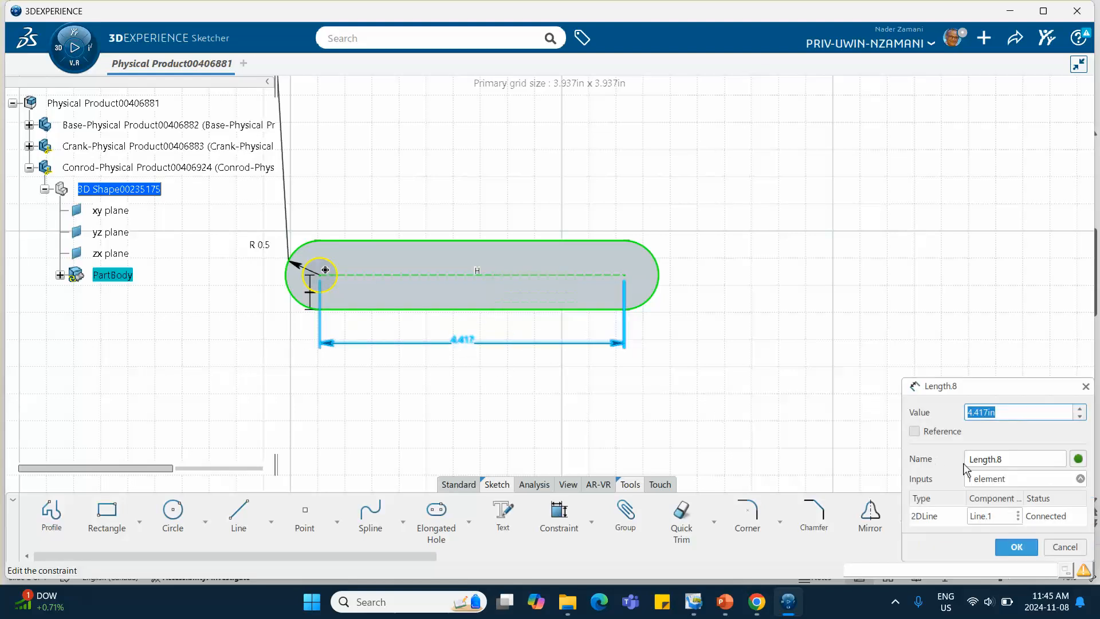
pyautogui.click(1057, 548)
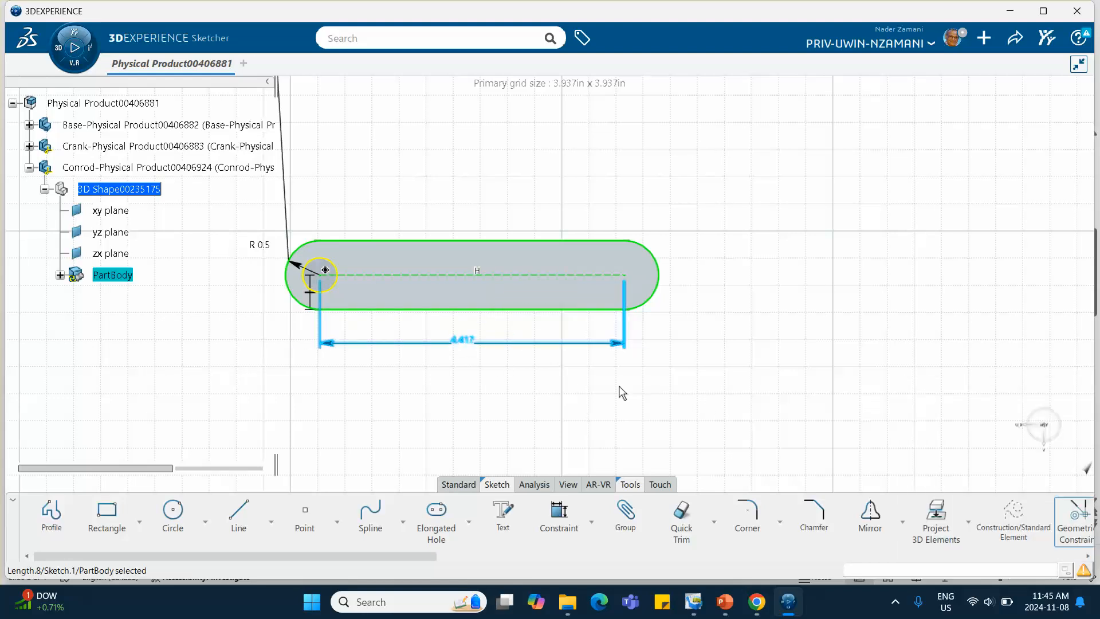
pyautogui.click(468, 341)
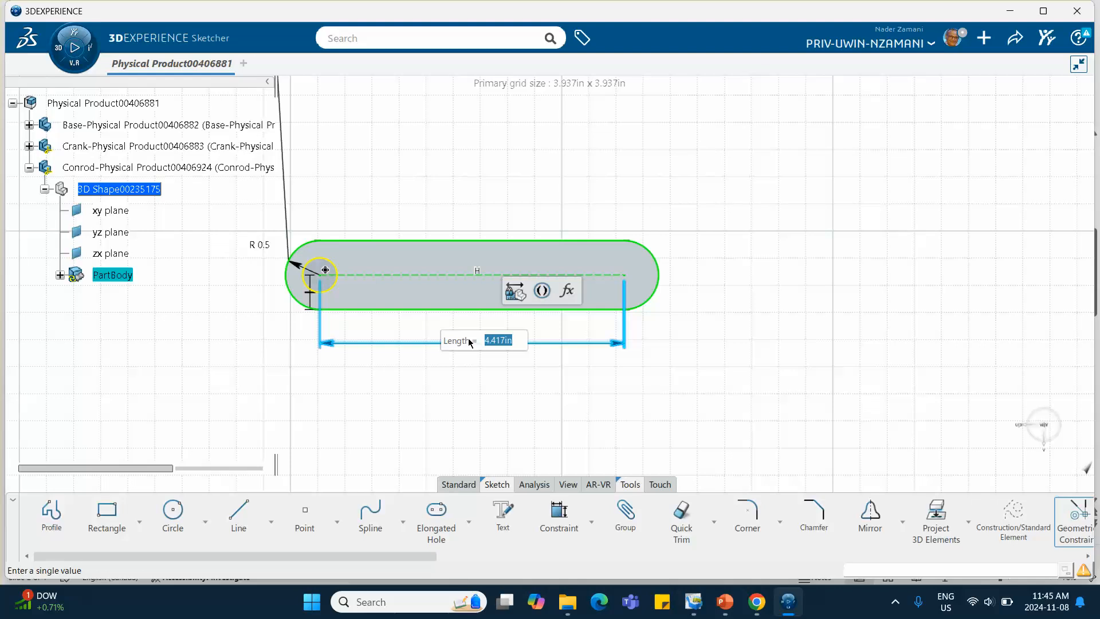
pyautogui.write('6.5')
pyautogui.press('Return')
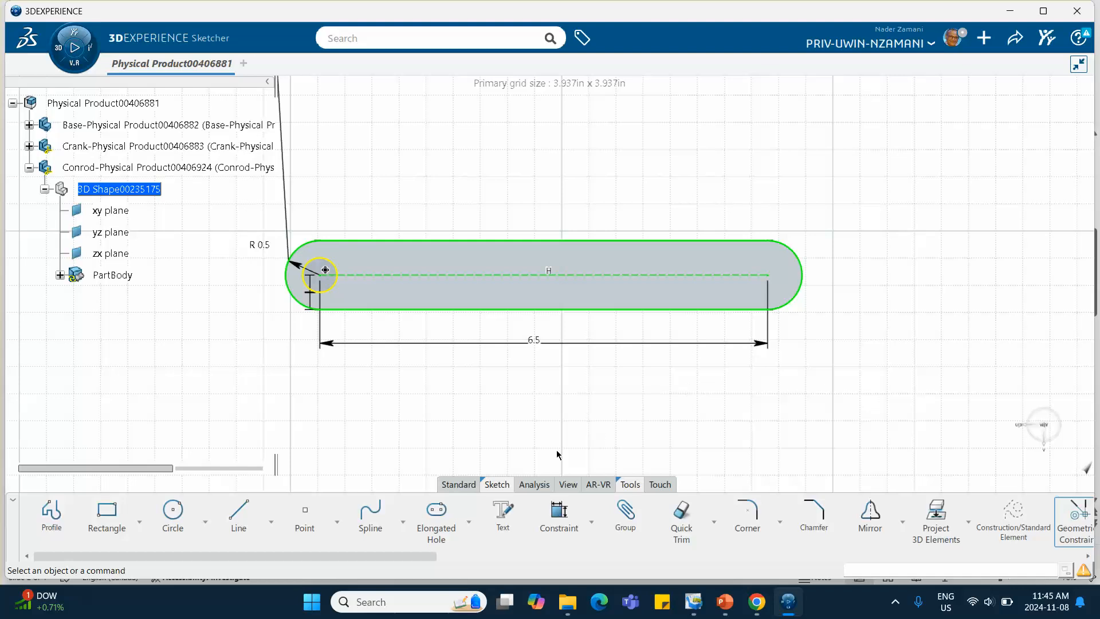
# - Sketch a circle at the profile's free end, centered on the end arc's center, and dimension its radius as 0.25 in
pyautogui.click(172, 513)
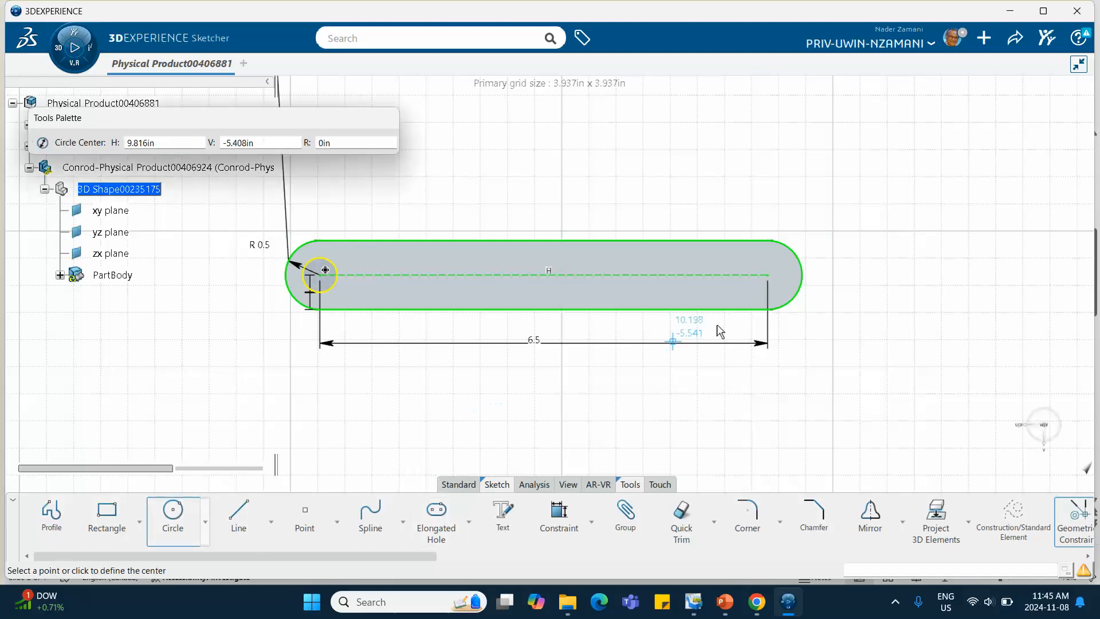
pyautogui.click(772, 278)
pyautogui.click(784, 281)
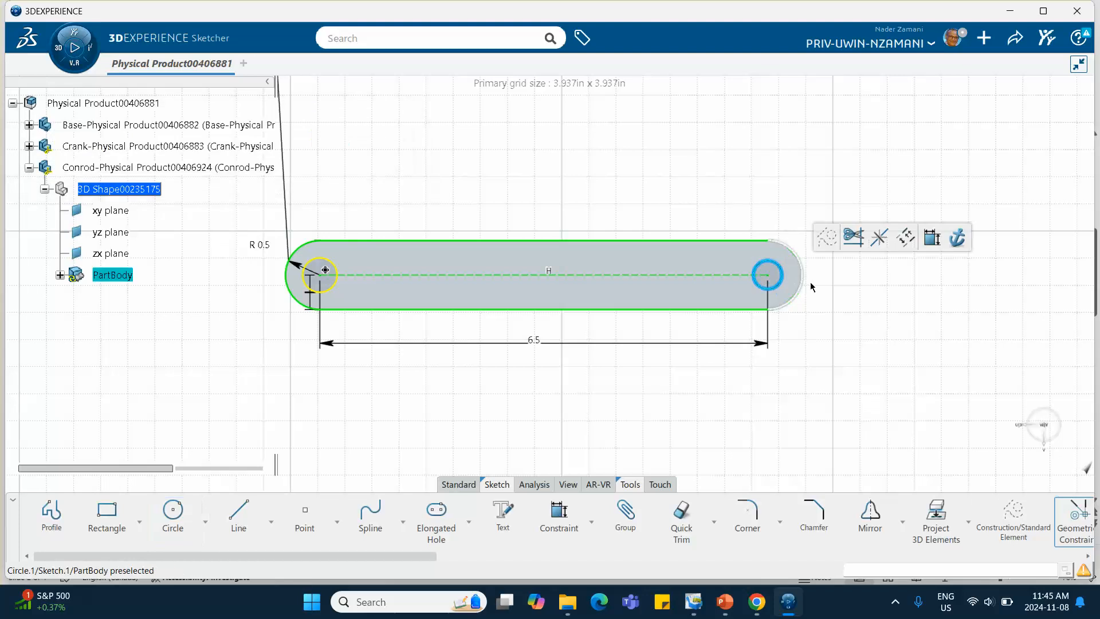
pyautogui.click(931, 236)
pyautogui.click(814, 236)
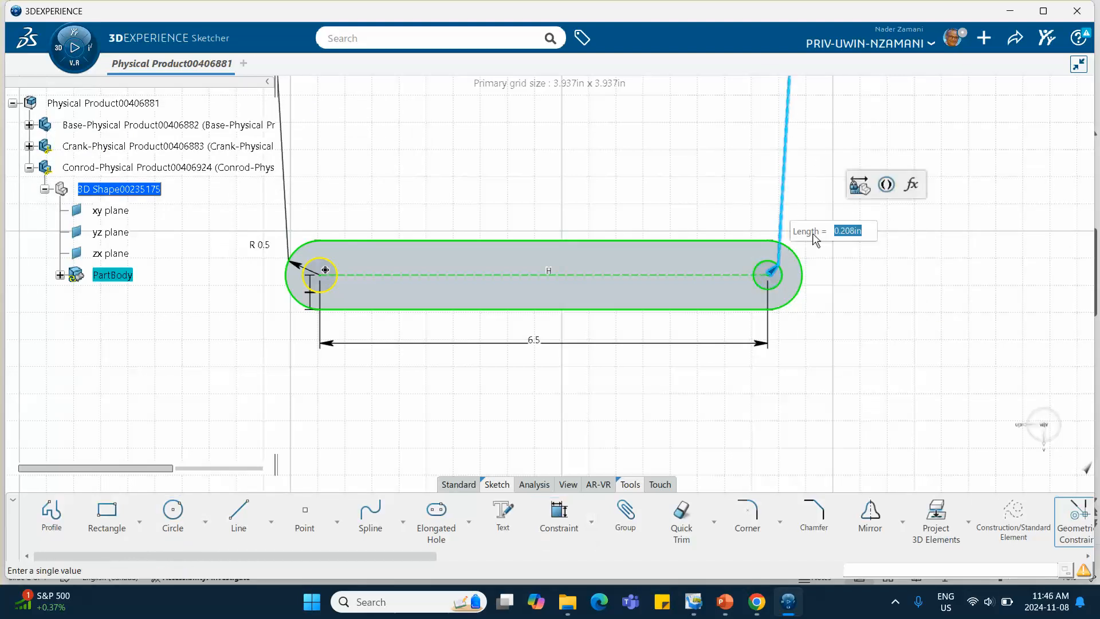
pyautogui.write('.25')
pyautogui.press('Return')
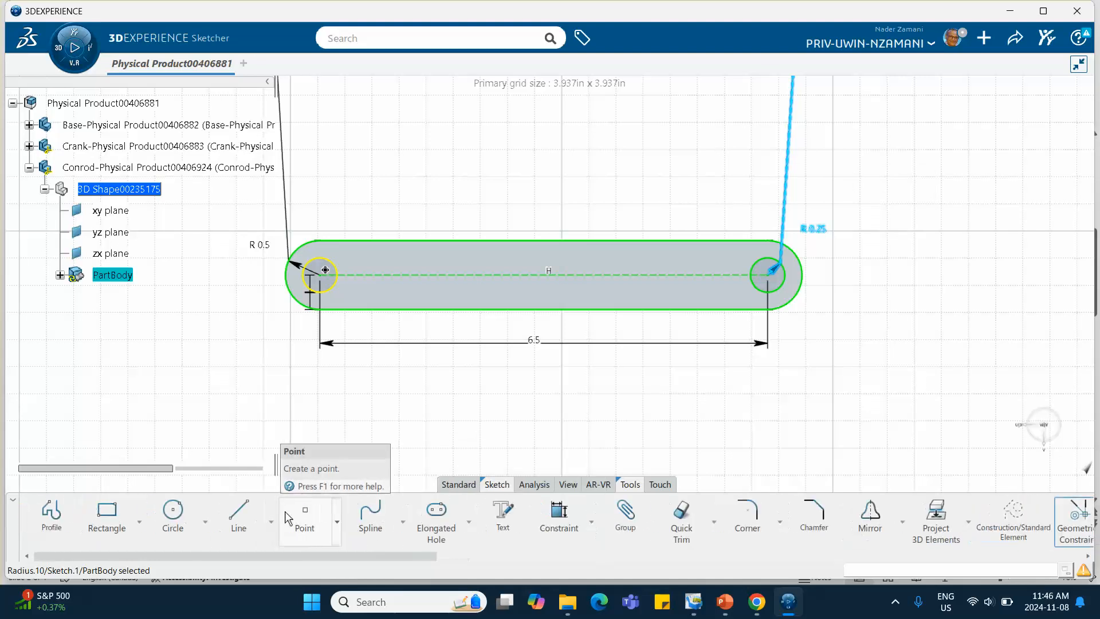
pyautogui.click(409, 423)
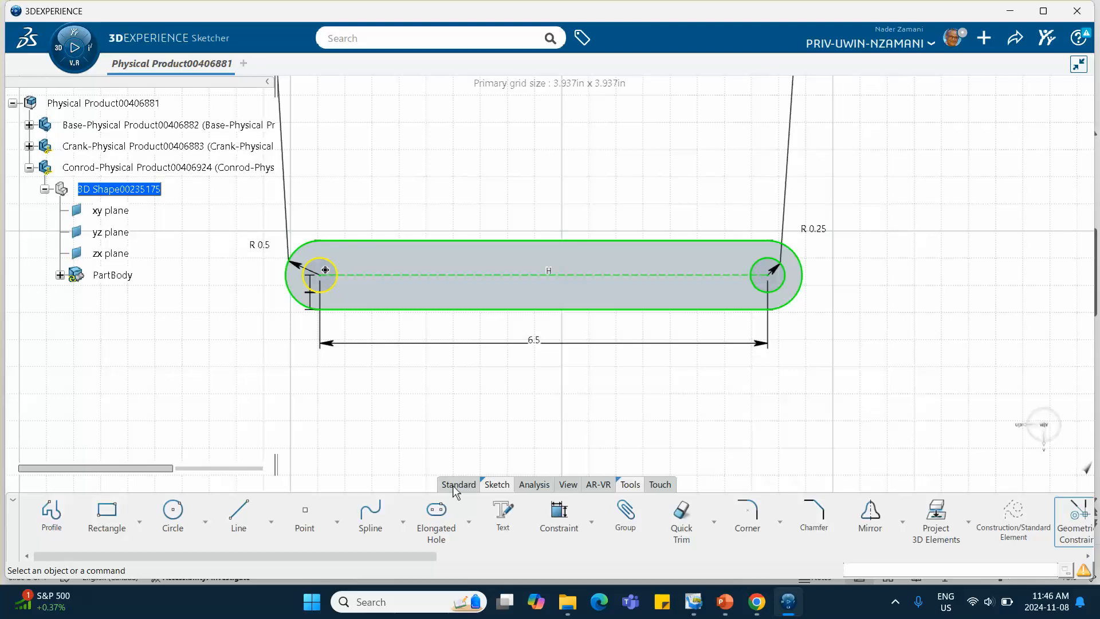
# - Exit the sketch and pad the Conrod profile to a length of 0.2 in
pyautogui.click(455, 484)
pyautogui.click(421, 515)
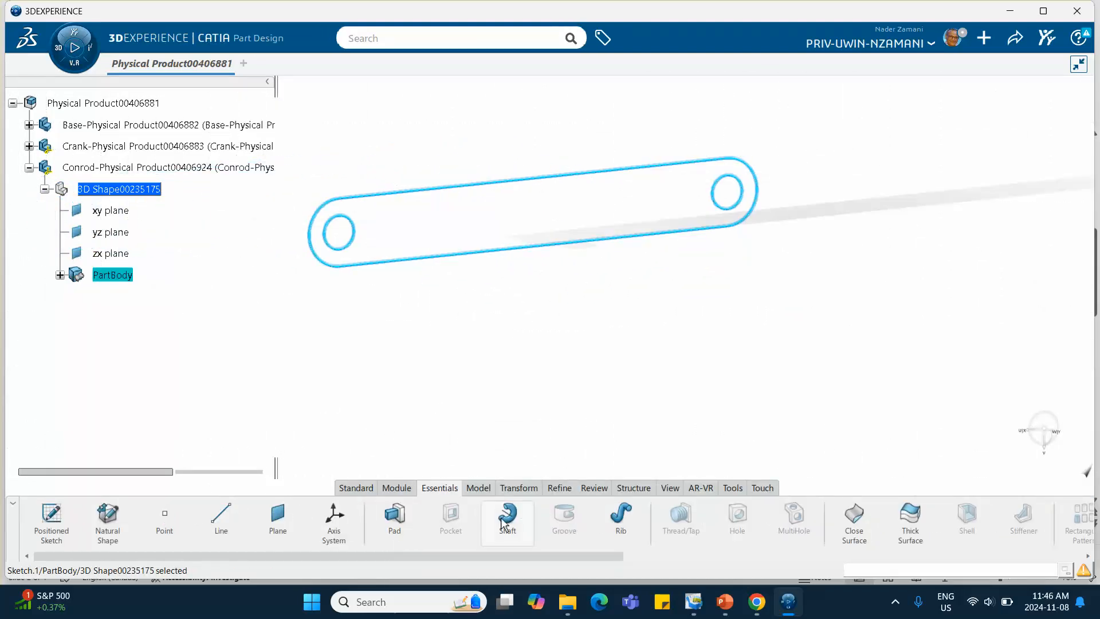
pyautogui.click(392, 514)
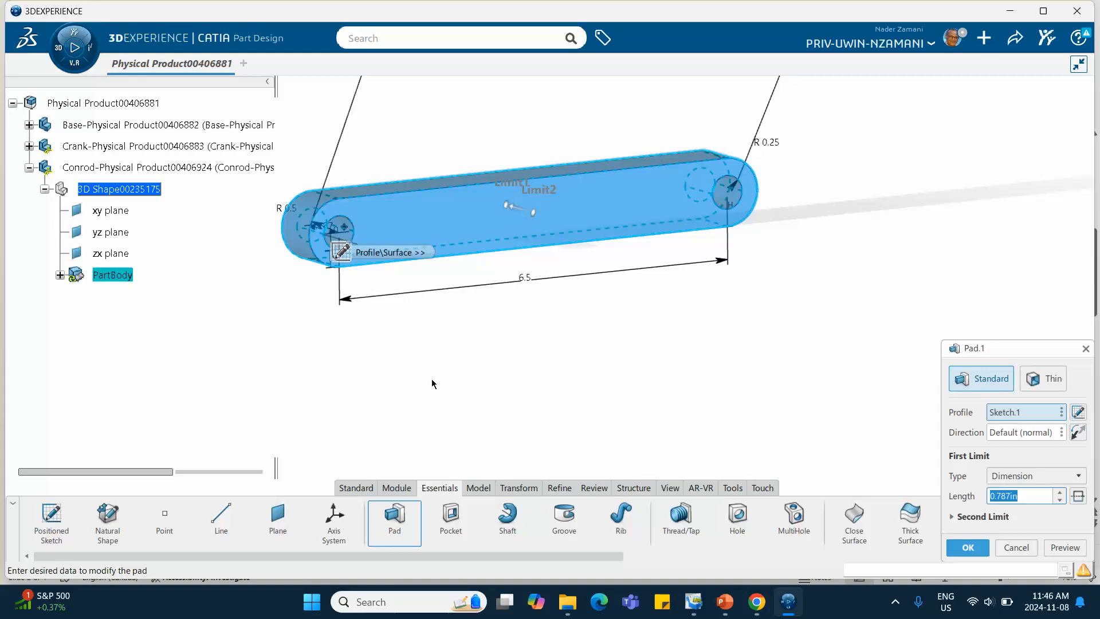
pyautogui.write('.2')
pyautogui.press('Return')
pyautogui.click(432, 383)
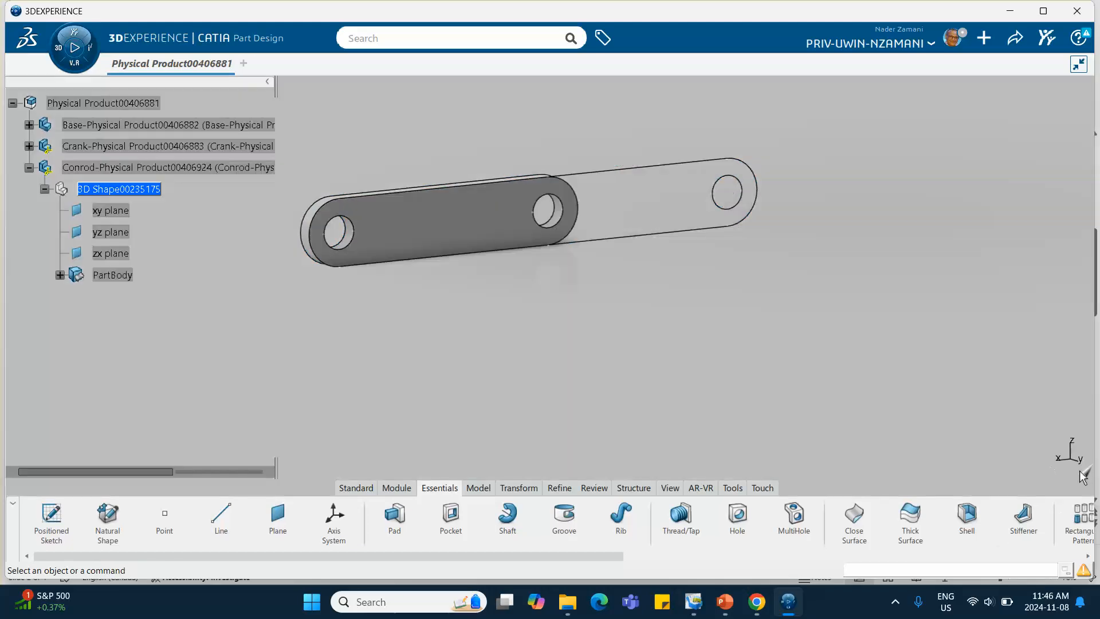
# - Restore the Conrod's reference surface and the crank's solid from the hidden space, and return to the visible space
pyautogui.rightClick(469, 225)
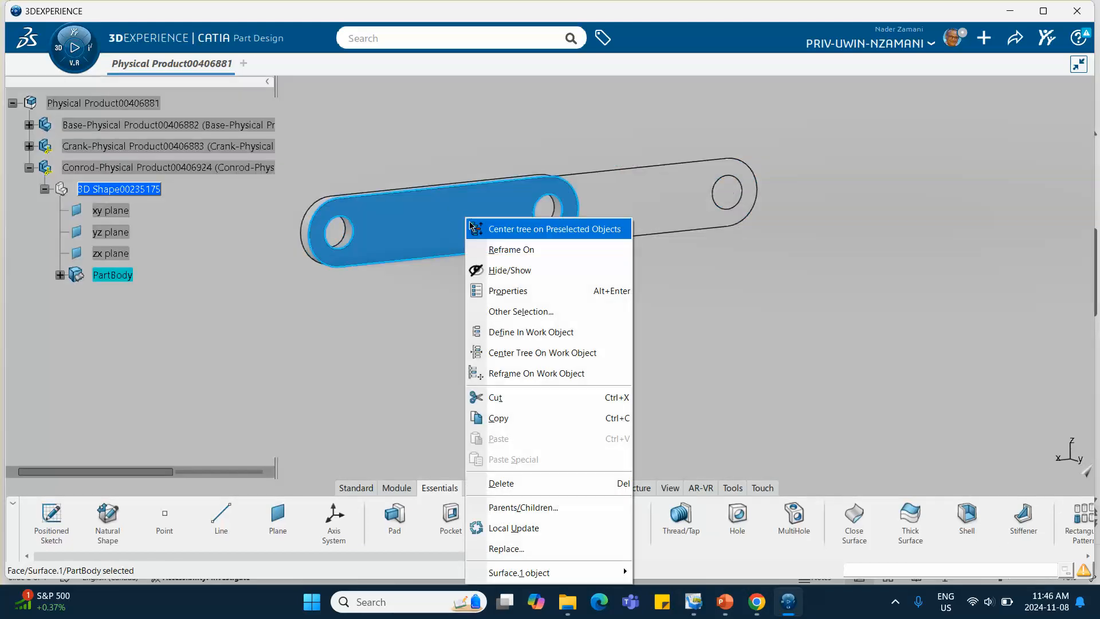
pyautogui.click(507, 271)
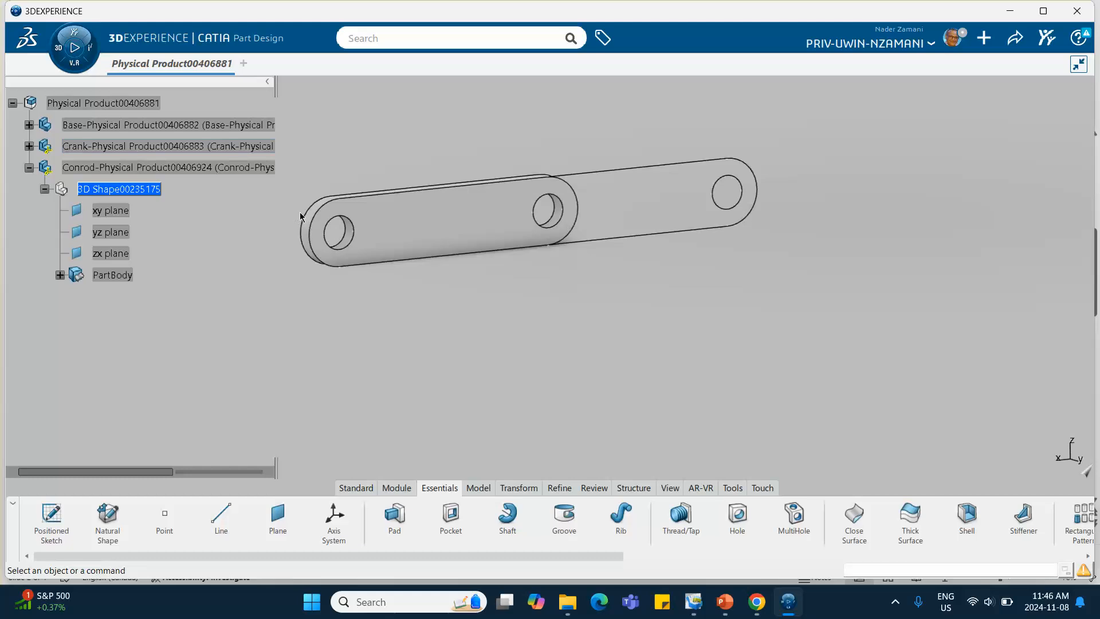
pyautogui.moveTo(489, 236)
pyautogui.mouseDown(button='middle')
pyautogui.moveTo(398, 245)
pyautogui.moveTo(513, 329)
pyautogui.moveTo(517, 267)
pyautogui.moveTo(481, 235)
pyautogui.mouseUp(button='middle')
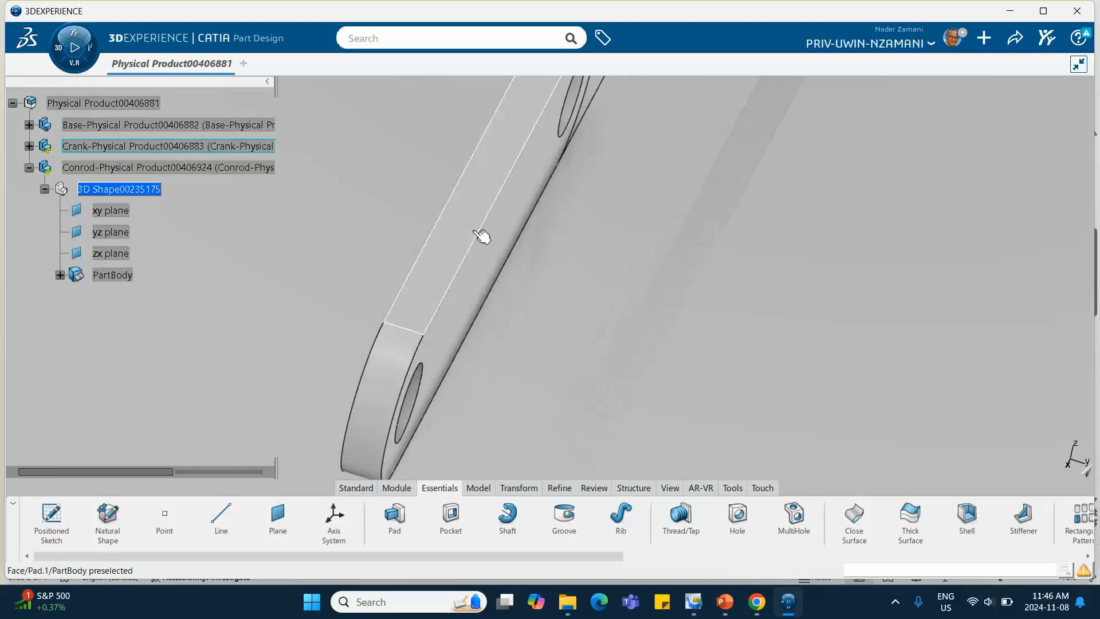
pyautogui.rightClick(481, 235)
pyautogui.click(533, 270)
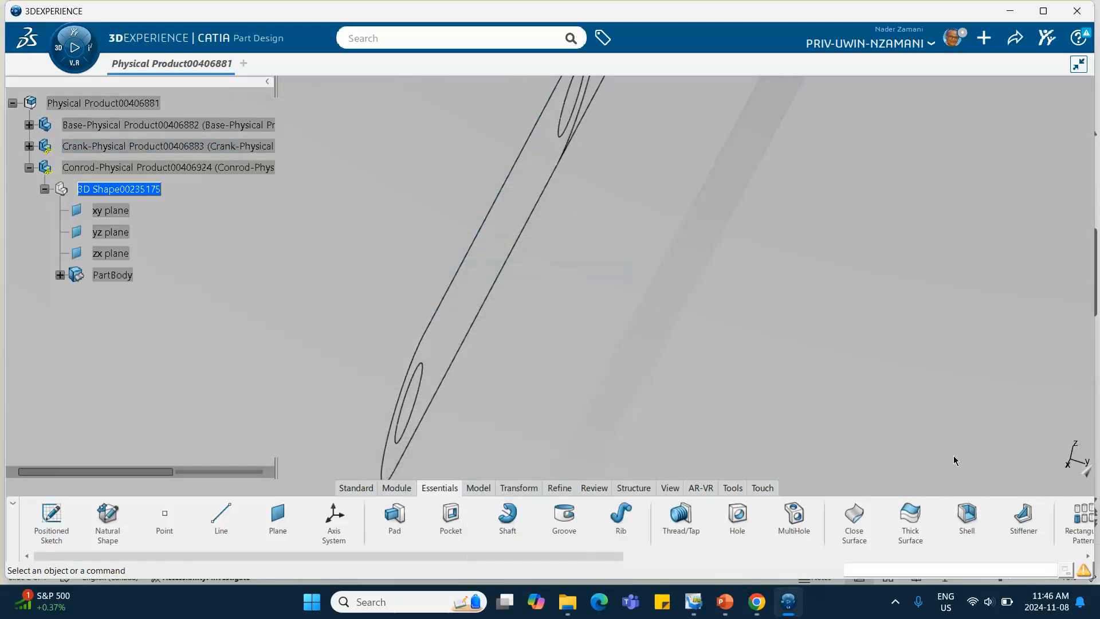
pyautogui.click(1066, 466)
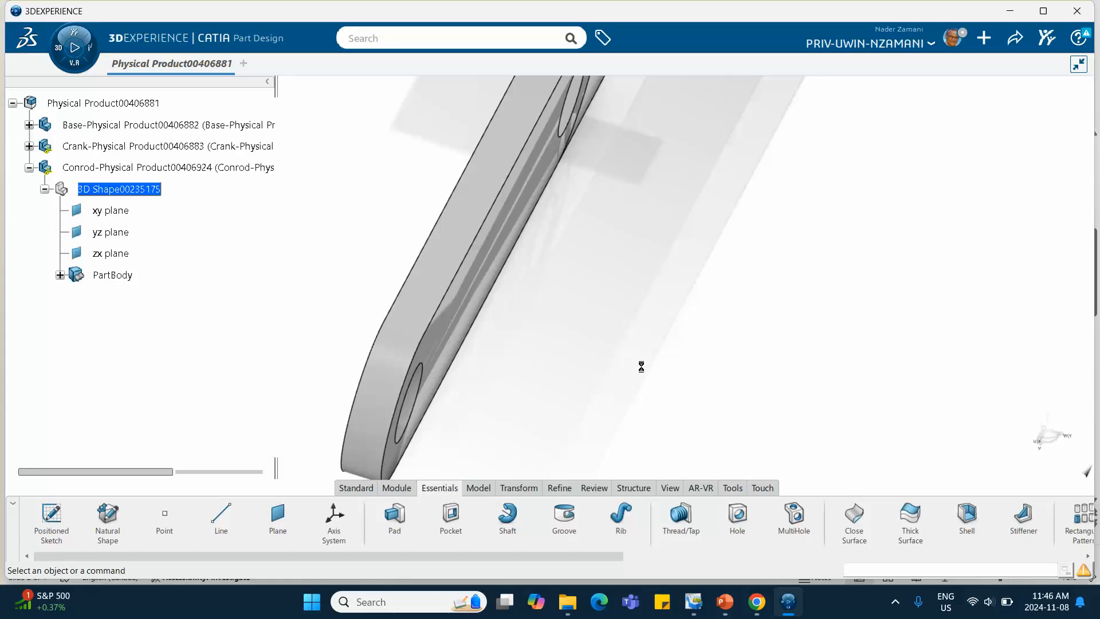
# - Hide the reference surface lying on the Conrod's face
pyautogui.moveTo(641, 365); pyautogui.dragTo(557, 358, button='middle')
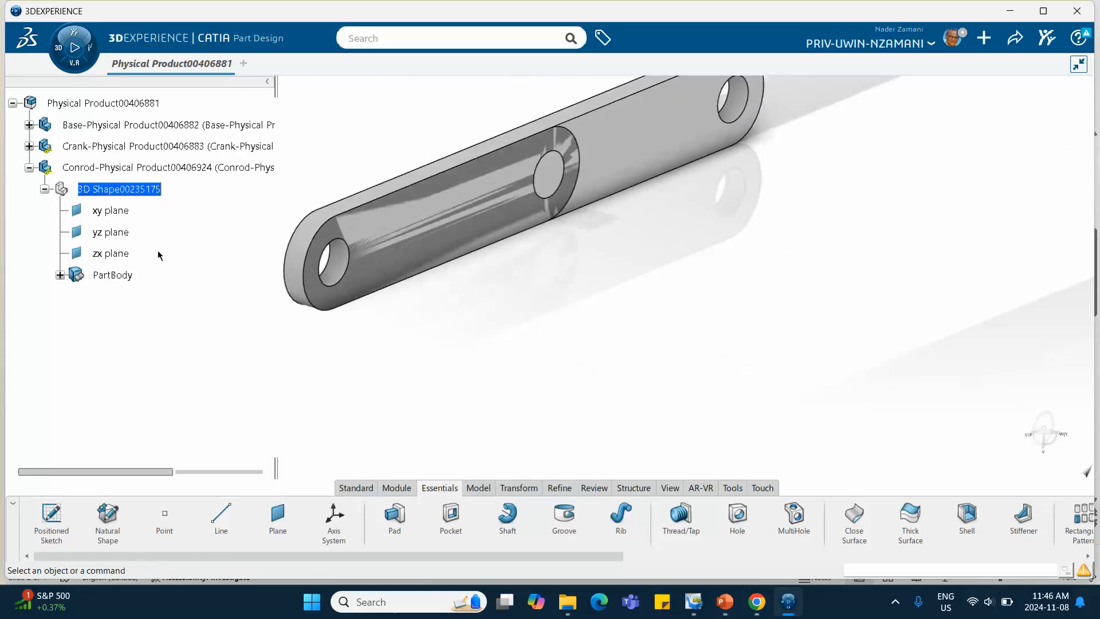
pyautogui.rightClick(423, 191)
pyautogui.click(692, 274)
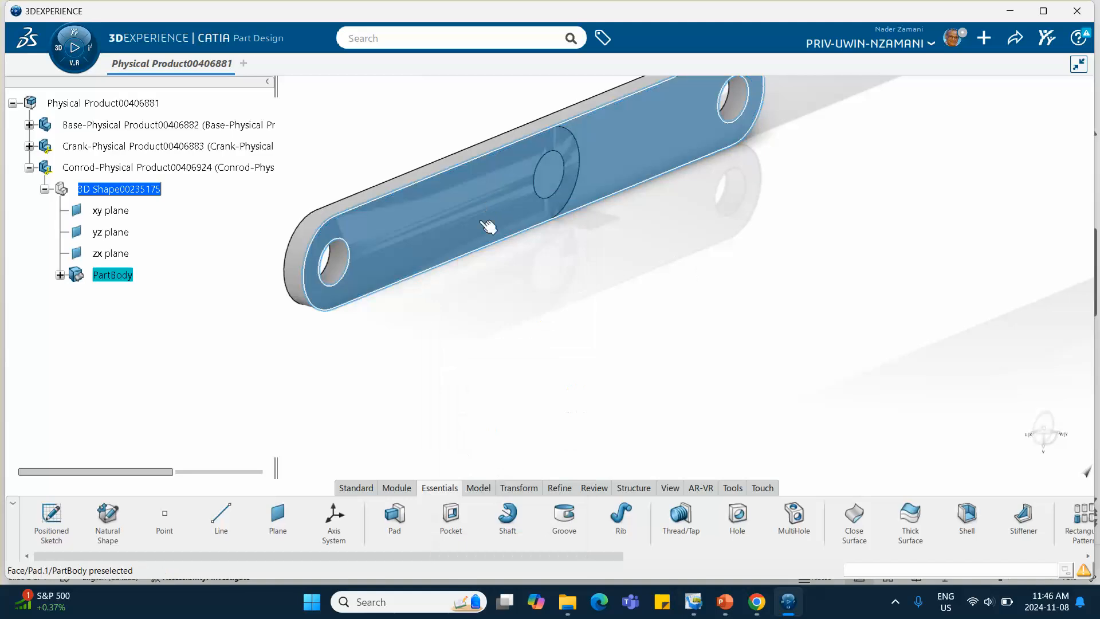
pyautogui.rightClick(555, 217)
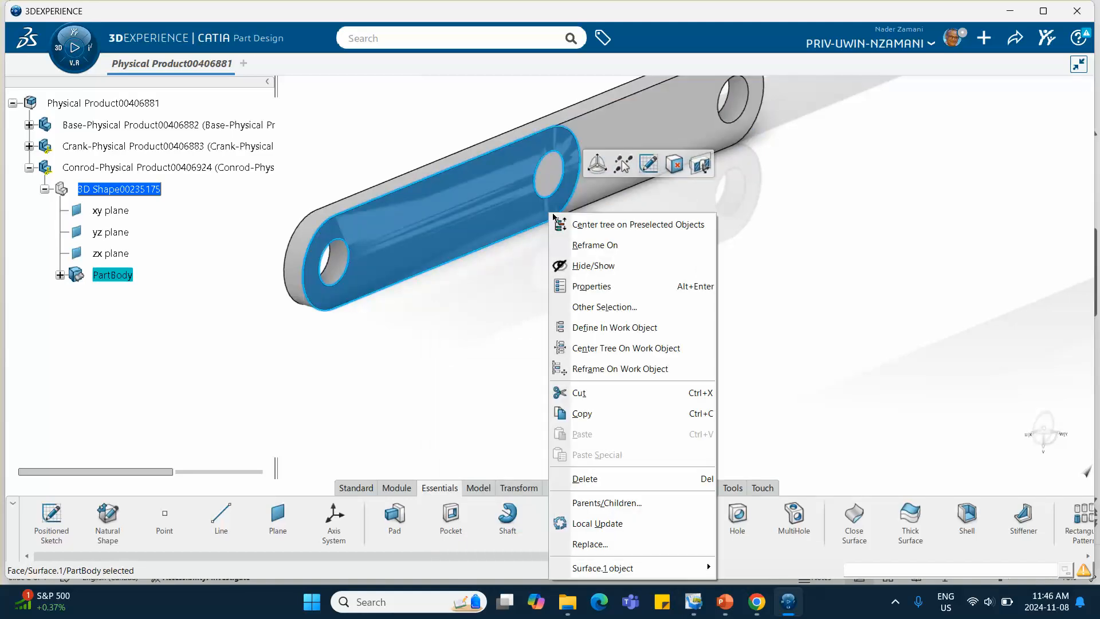
pyautogui.click(582, 263)
# - Move the Conrod clear of the crank with the robot, and activate the root physical product
pyautogui.moveTo(549, 273); pyautogui.dragTo(626, 376, button='middle')
pyautogui.moveTo(666, 315); pyautogui.dragTo(529, 395, button='middle')
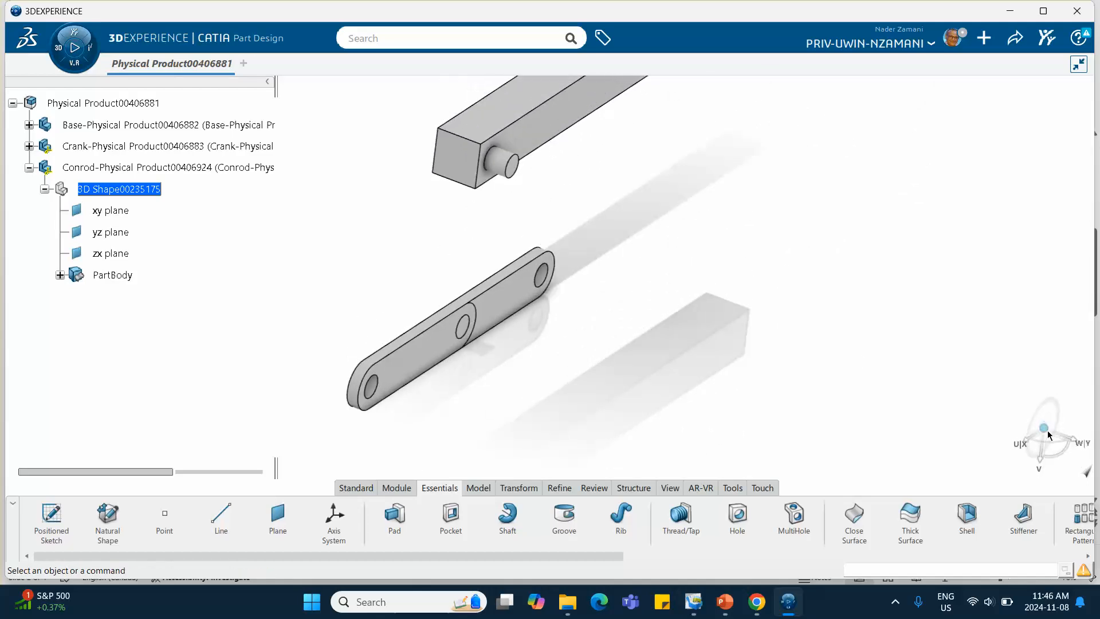
pyautogui.moveTo(1043, 436); pyautogui.dragTo(368, 265)
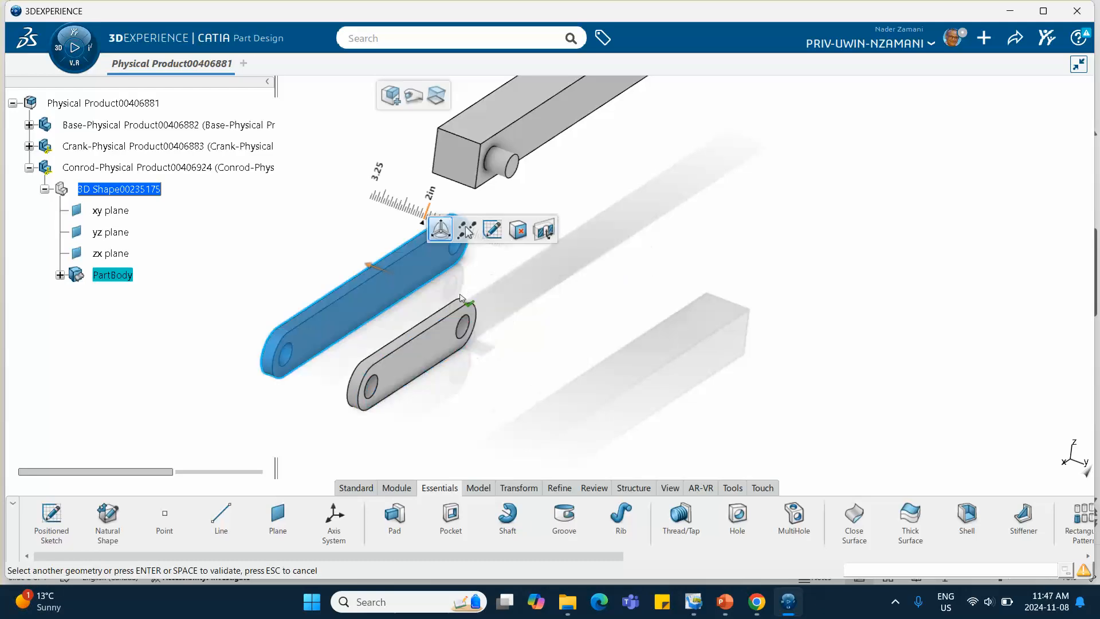
pyautogui.click(584, 313)
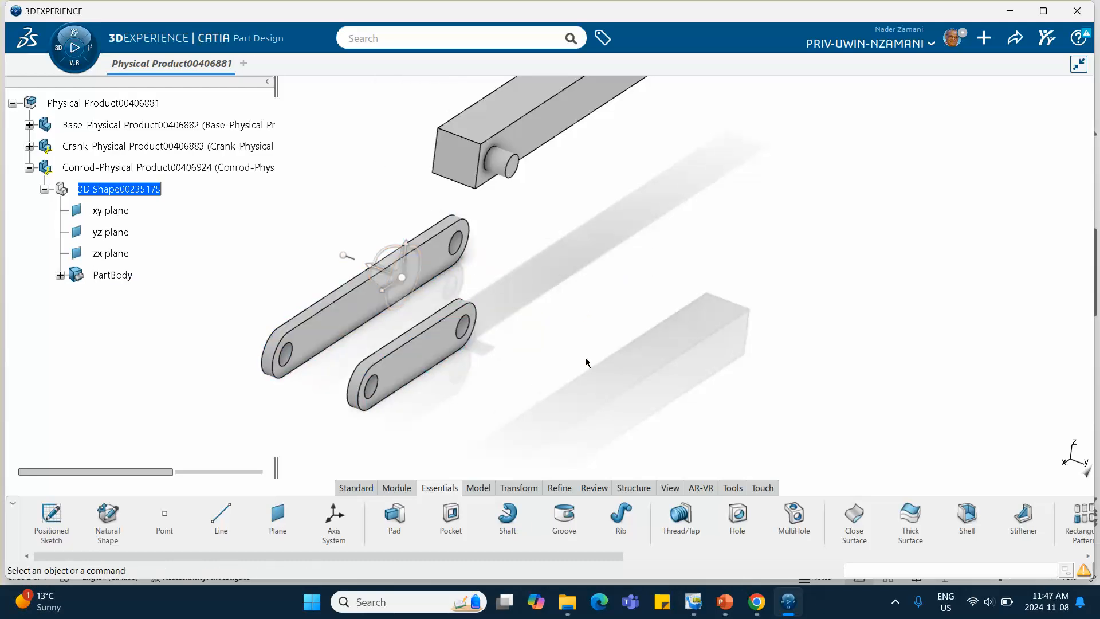
pyautogui.doubleClick(89, 108)
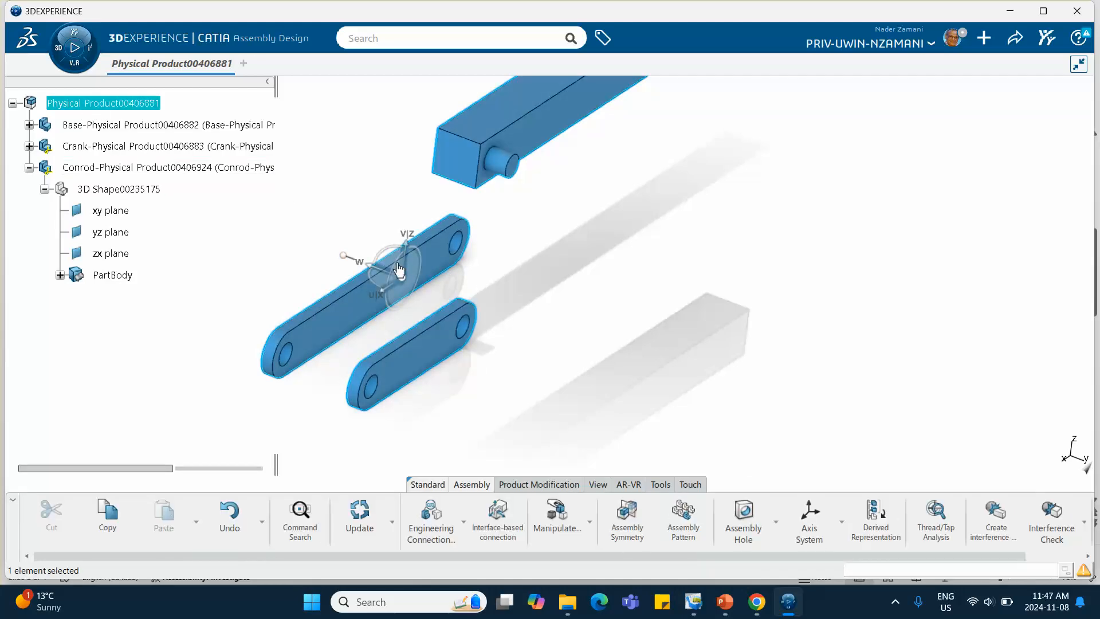
# - Insert a new 3D Part under the root physical product and expand its node in the tree
pyautogui.click(264, 236)
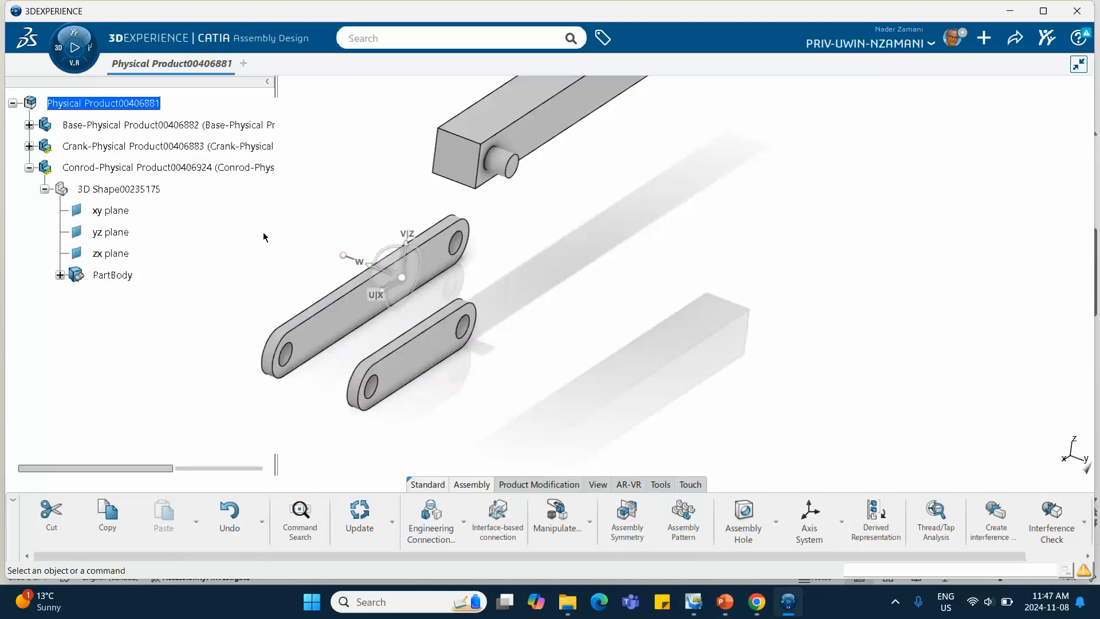
pyautogui.rightClick(82, 104)
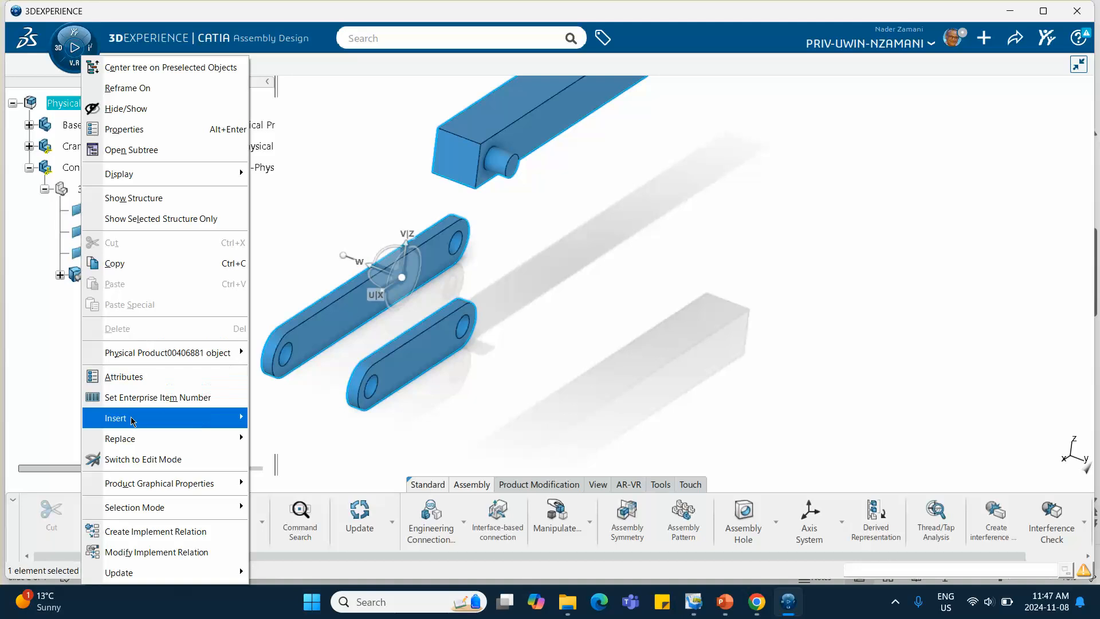
pyautogui.moveTo(144, 417)
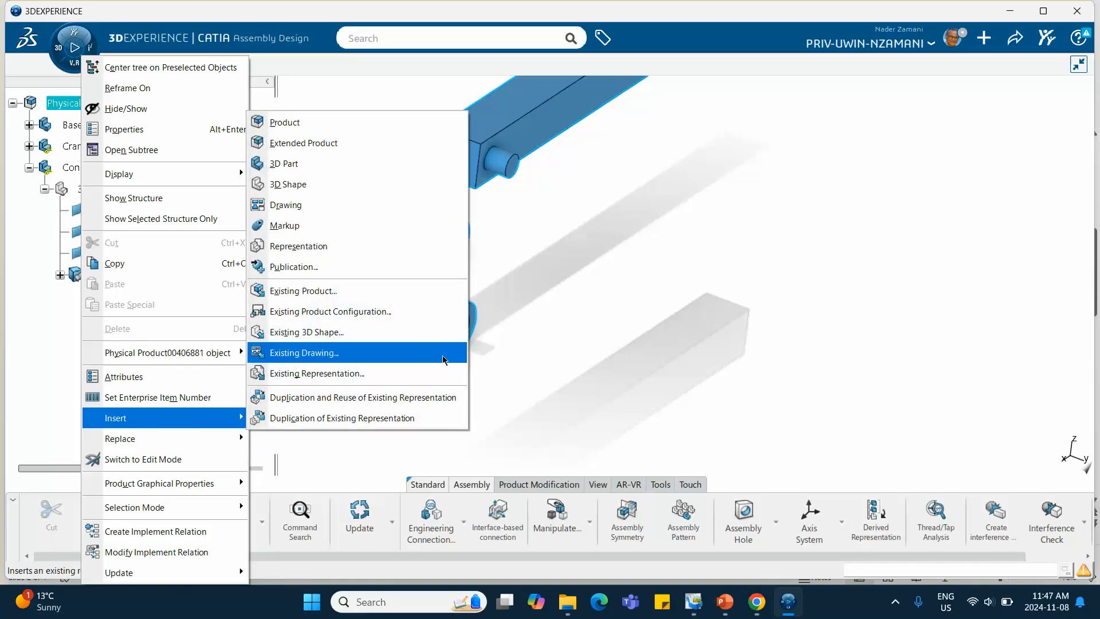
pyautogui.click(324, 171)
pyautogui.click(29, 296)
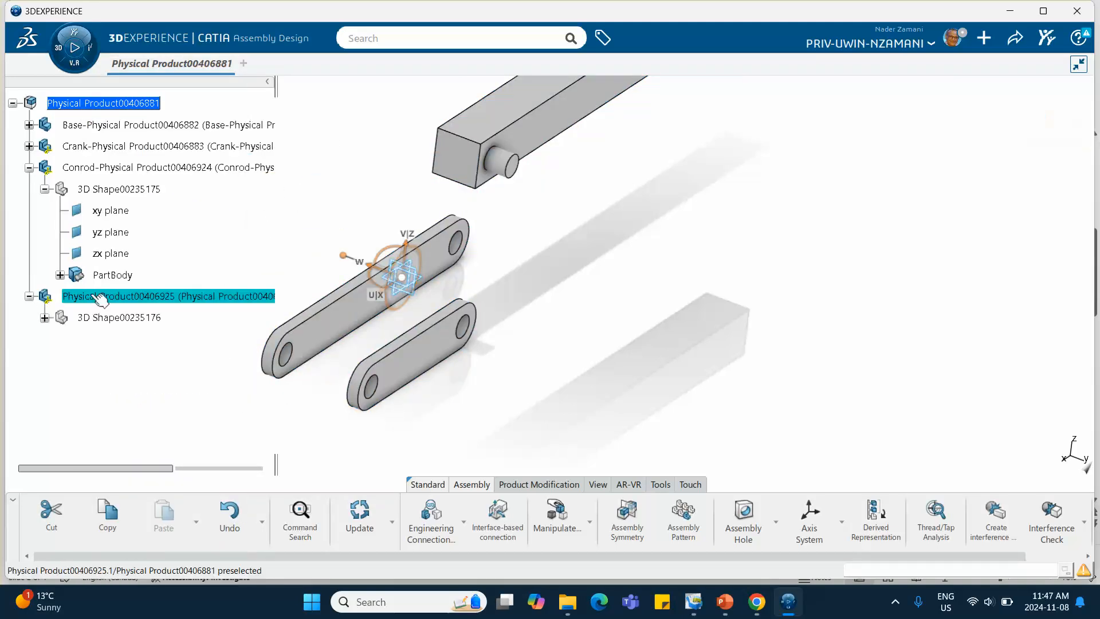
# - Prefix the new part's instance title with "Piston-" and its reference title with "Piston_"
pyautogui.rightClick(91, 296)
pyautogui.click(133, 87)
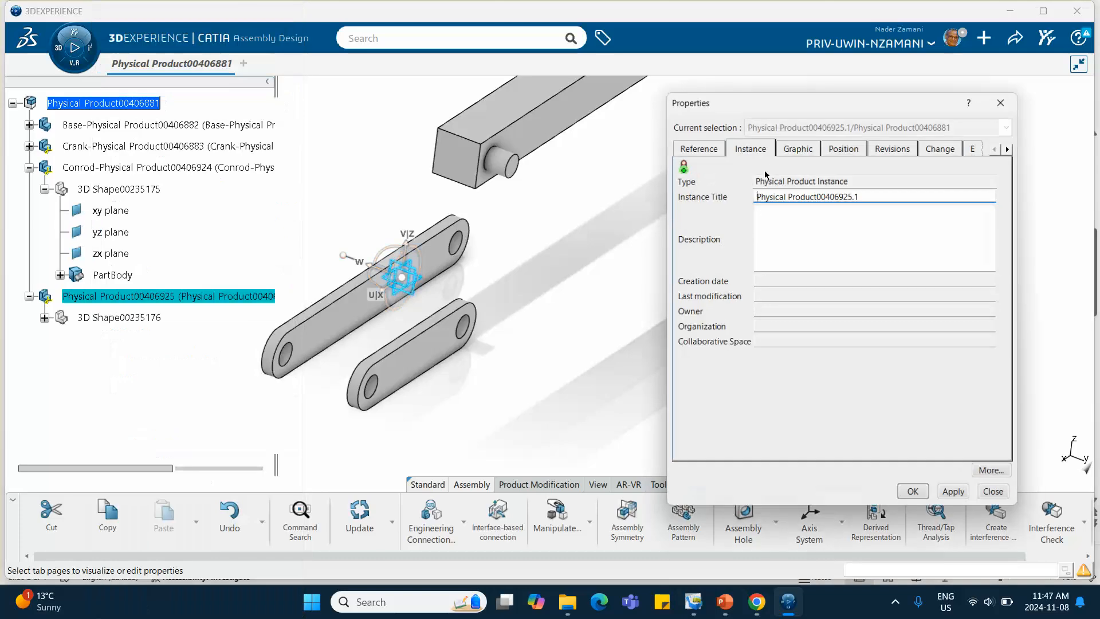
pyautogui.write('Pist')
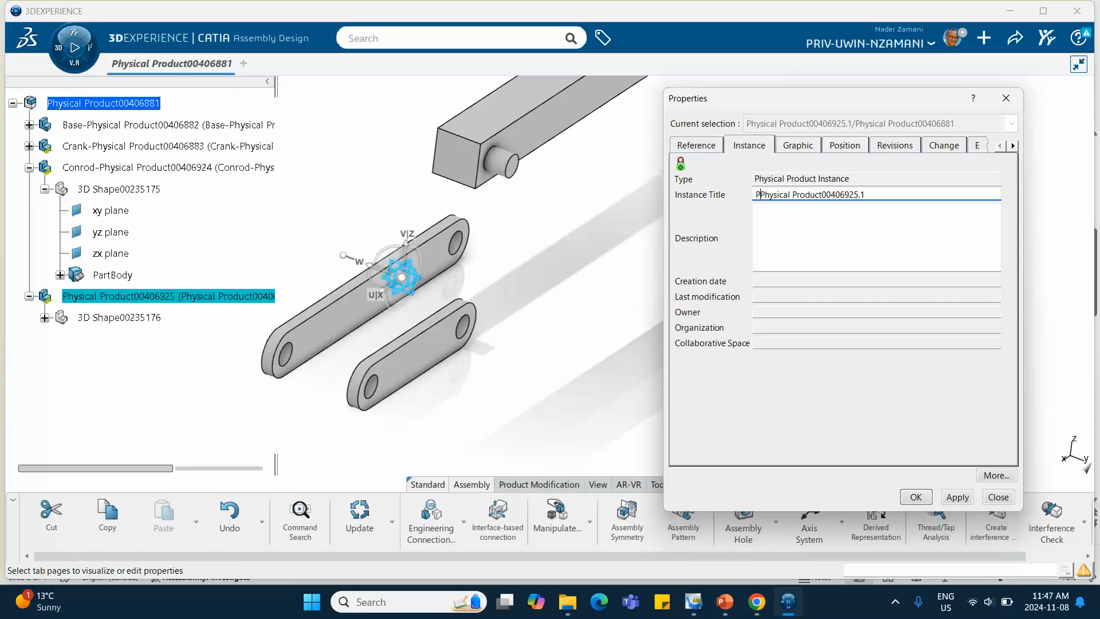
pyautogui.write('on-')
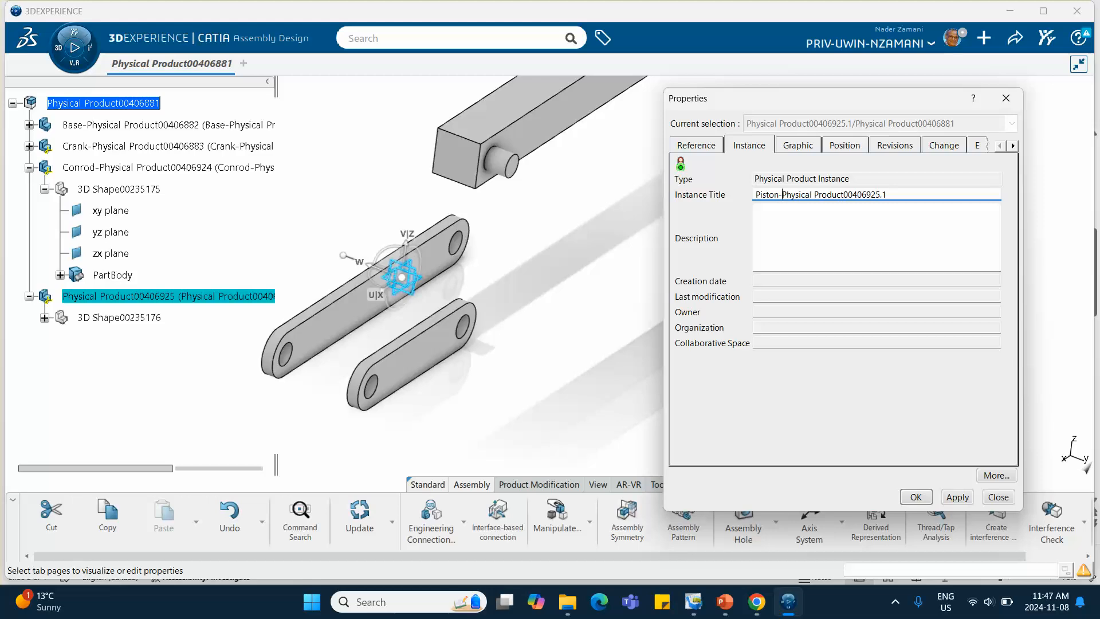
pyautogui.click(699, 145)
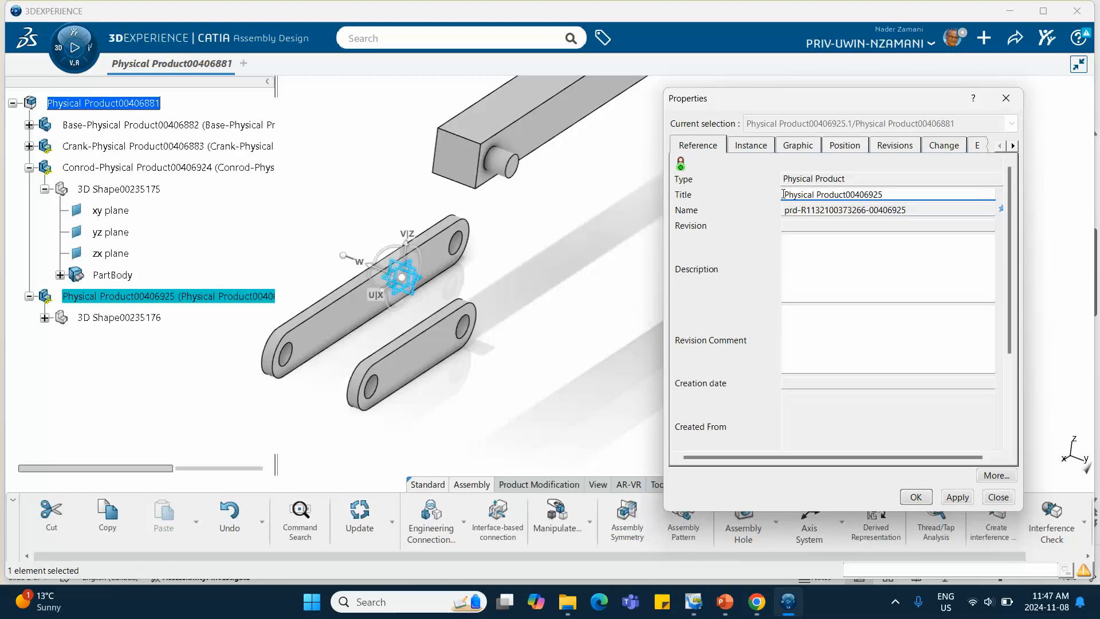
pyautogui.write('Piston')
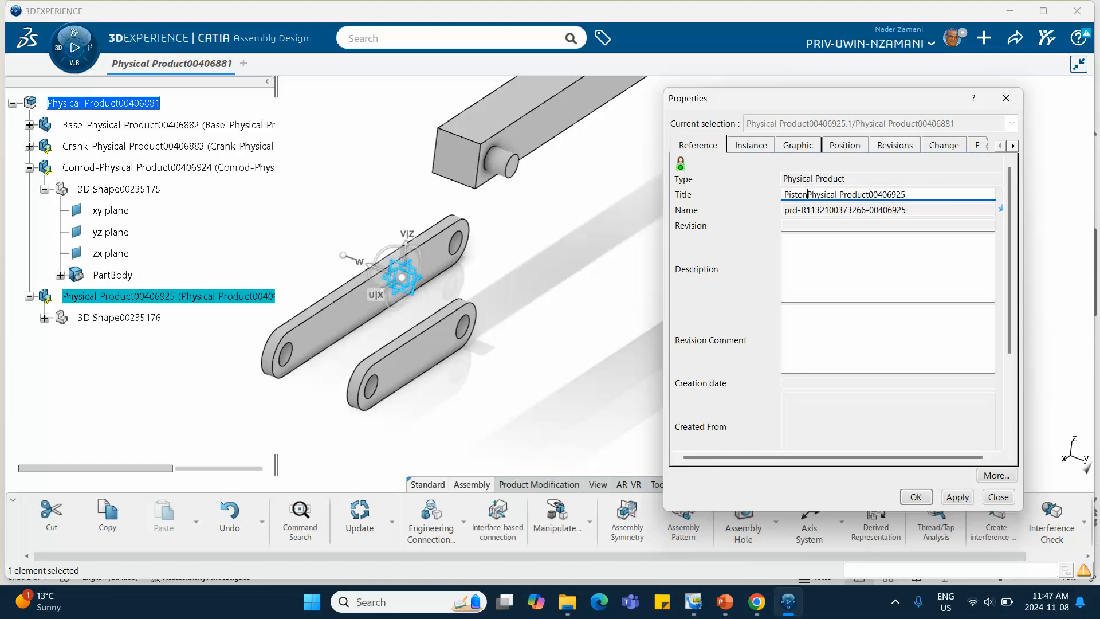
pyautogui.write('_')
pyautogui.click(915, 496)
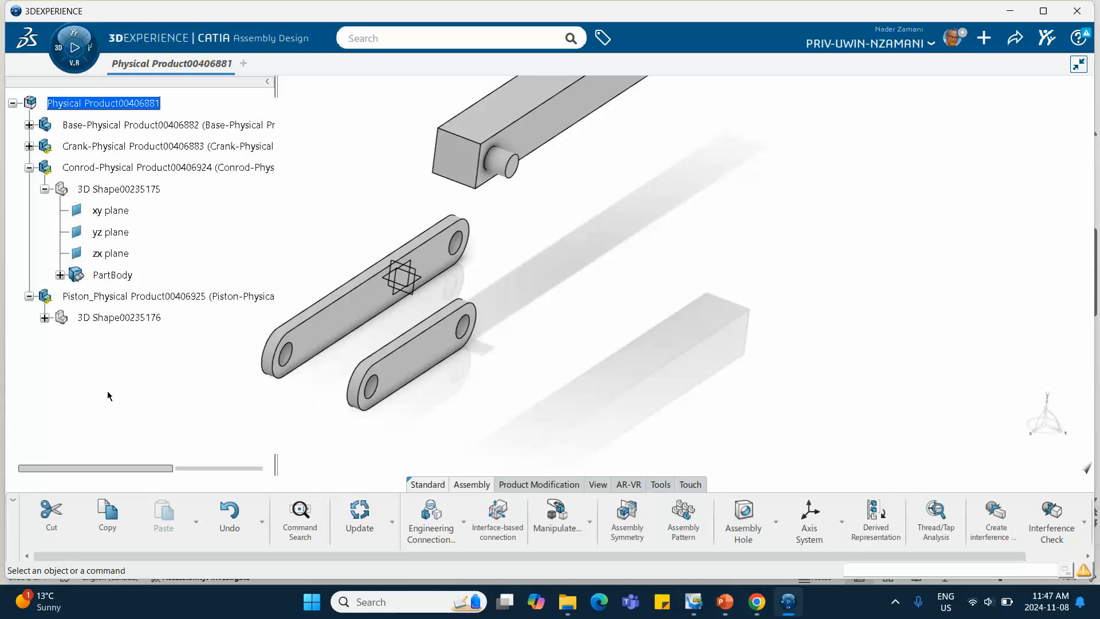
# - Activate the Piston's 3D shape and sketch a rectangle on its yz plane, clear of the Conrod and crank
pyautogui.click(45, 318)
pyautogui.click(121, 318)
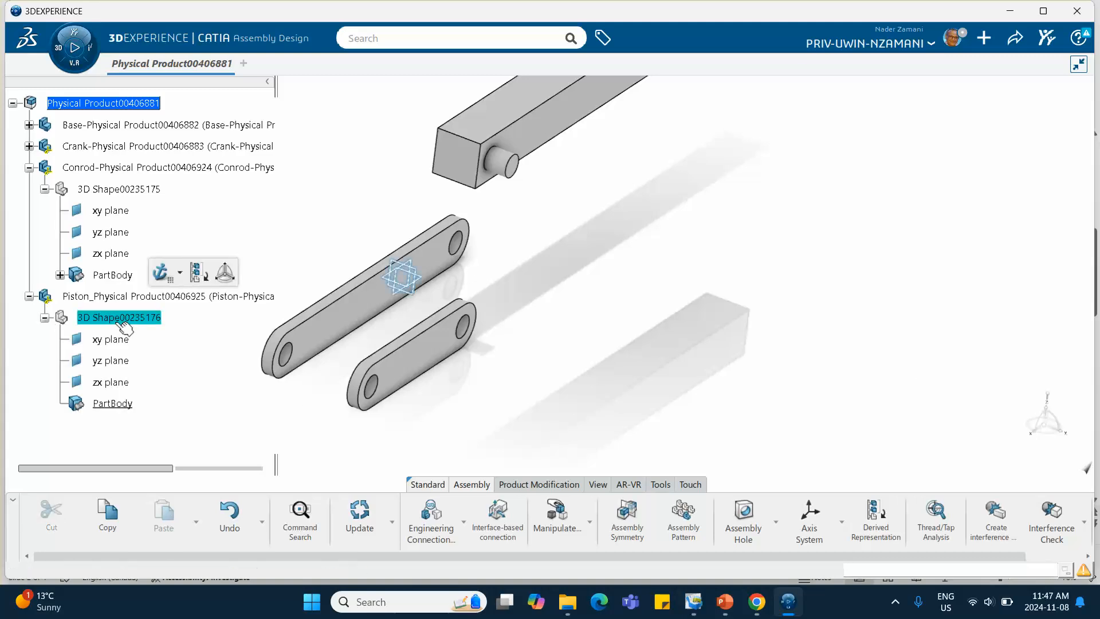
pyautogui.doubleClick(121, 318)
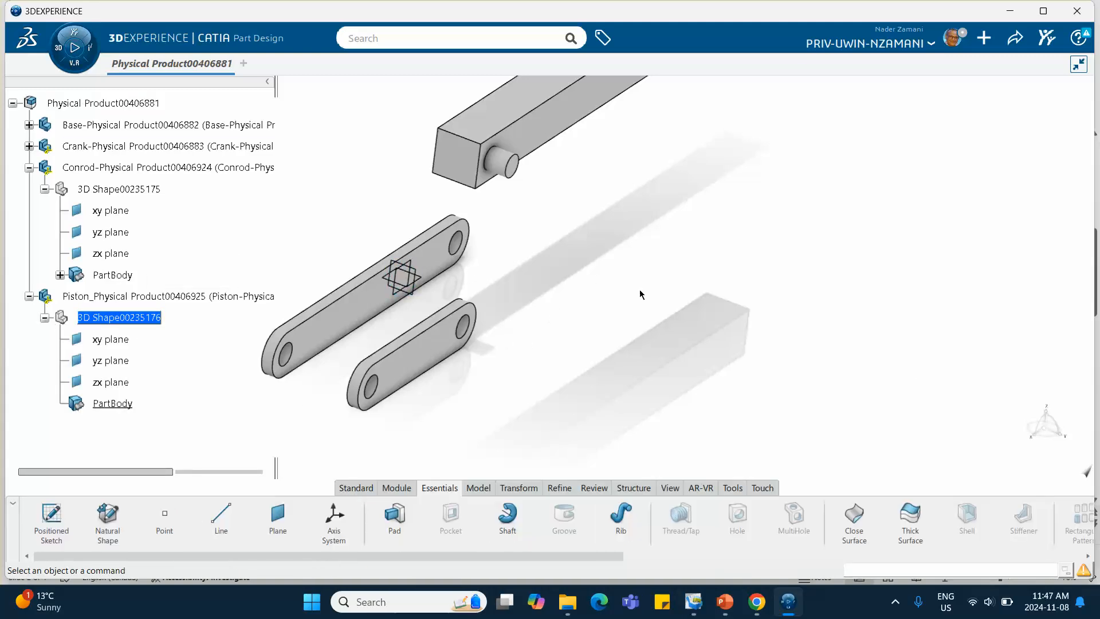
pyautogui.moveTo(640, 294); pyautogui.dragTo(661, 232, button='middle')
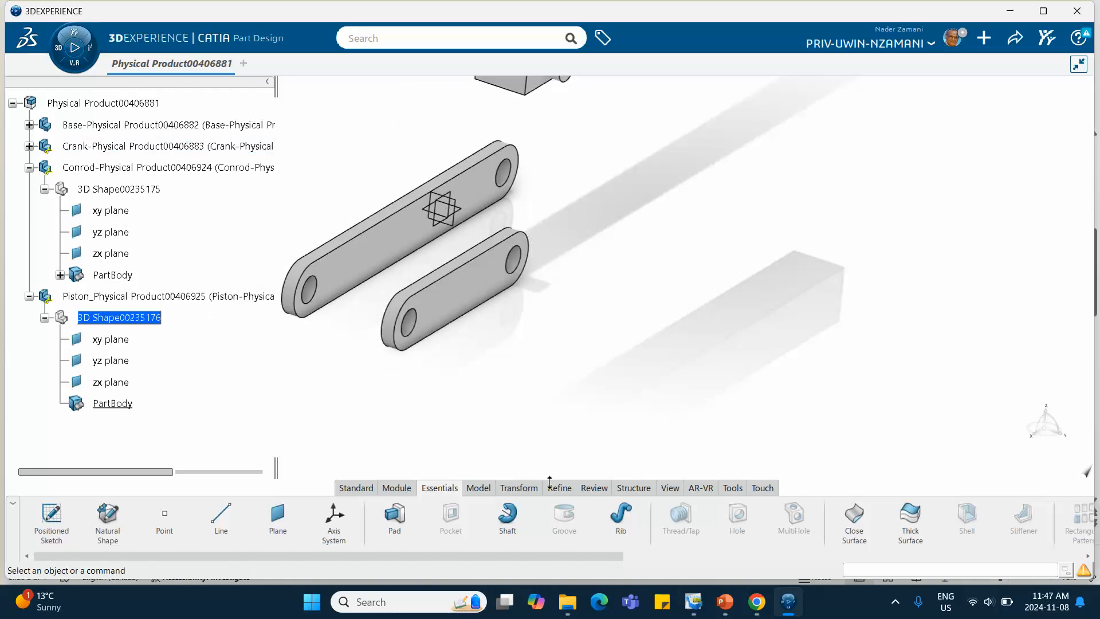
pyautogui.click(464, 210)
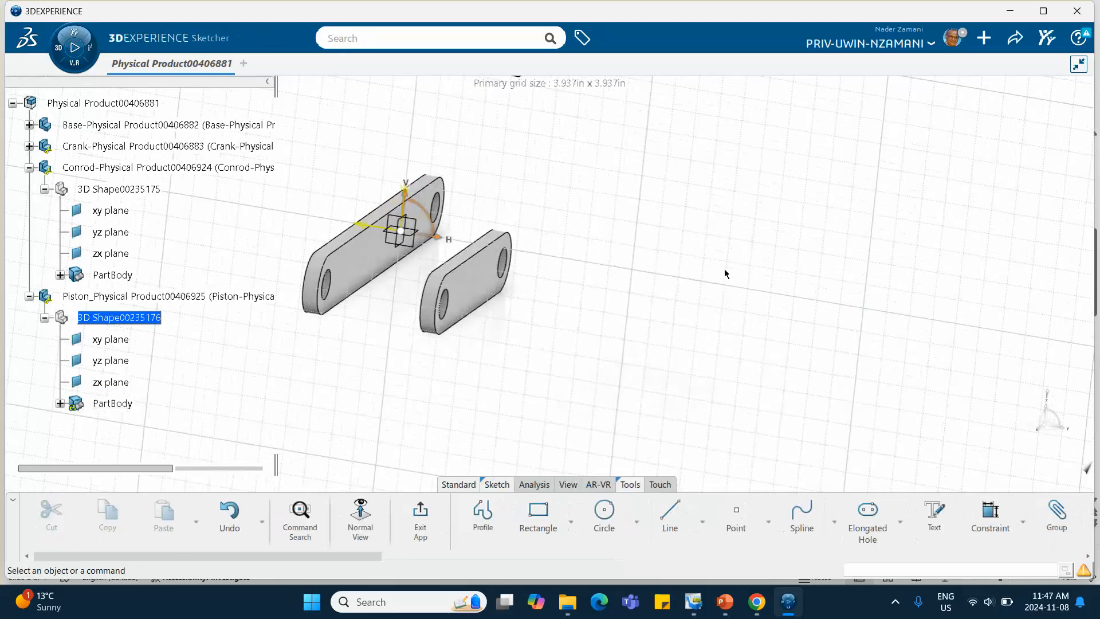
pyautogui.click(538, 513)
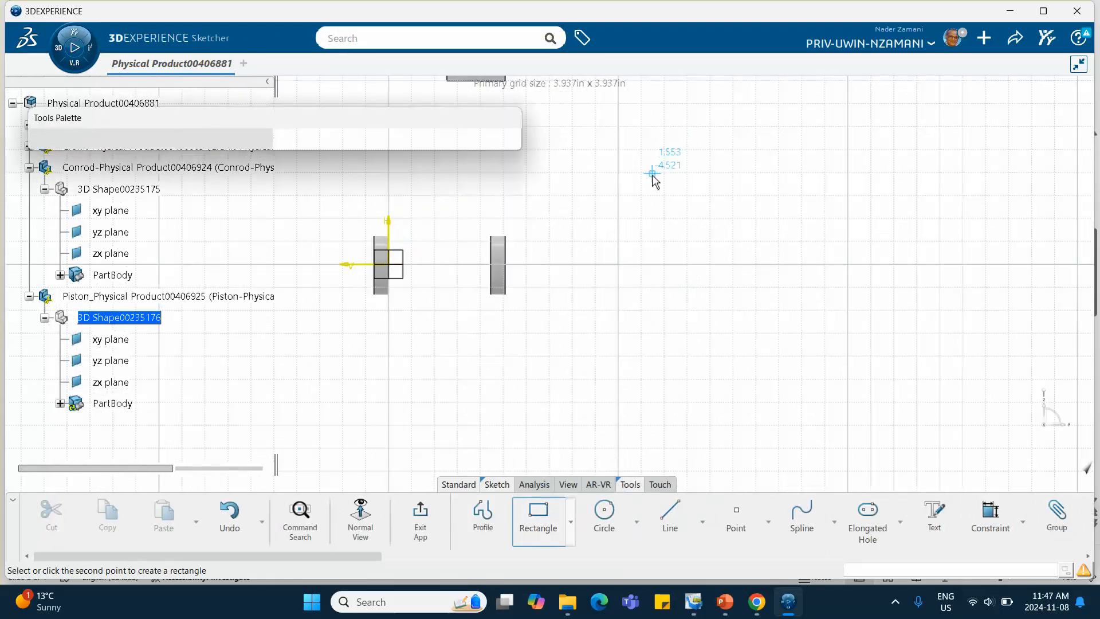
pyautogui.click(651, 173)
pyautogui.click(746, 259)
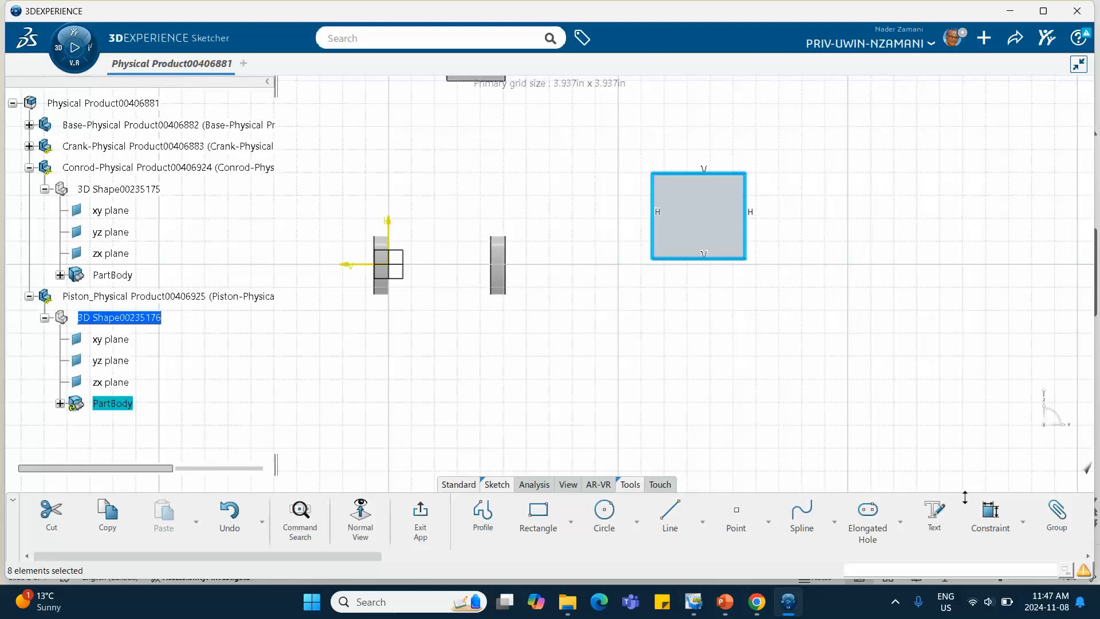
# - Dimension the rectangle's width and set it to 1 in
pyautogui.click(990, 513)
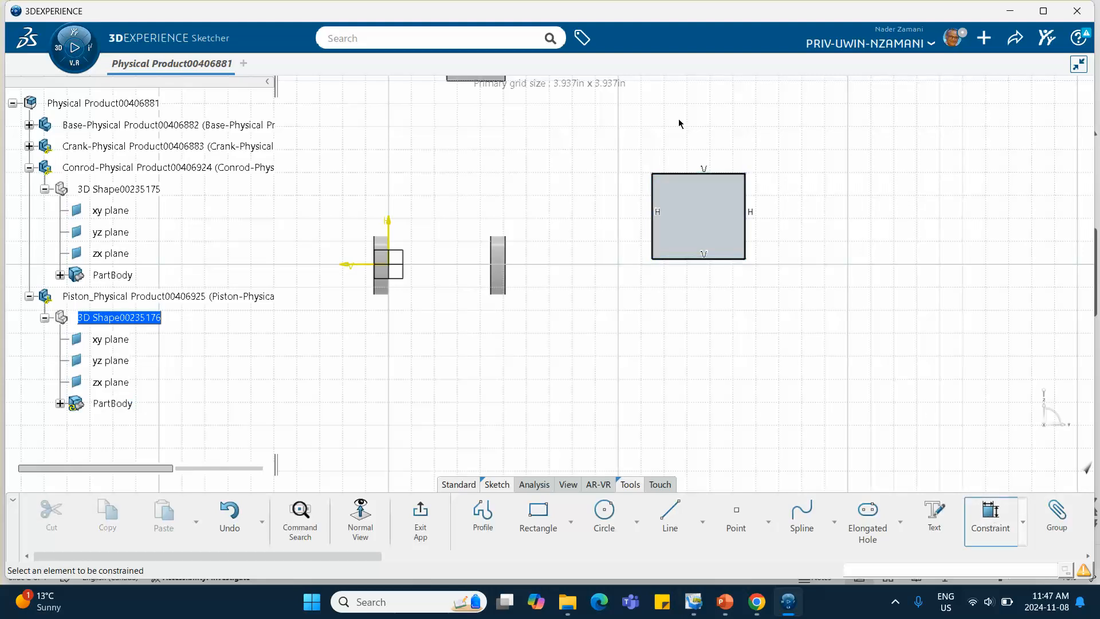
pyautogui.click(692, 182)
pyautogui.click(688, 148)
pyautogui.write('1')
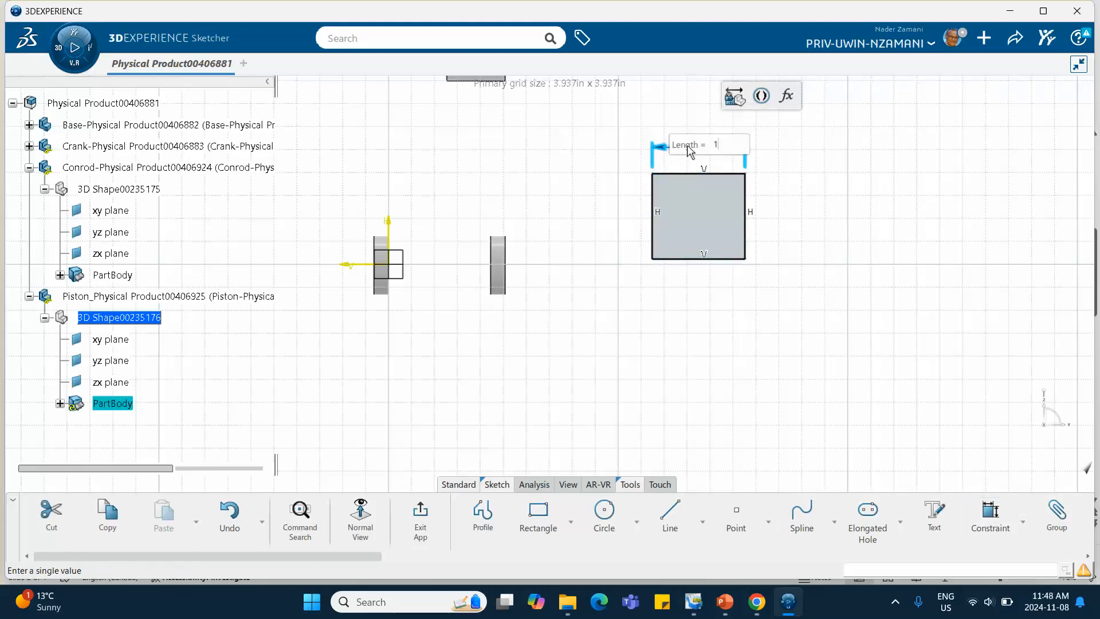
pyautogui.press('Return')
pyautogui.click(596, 351)
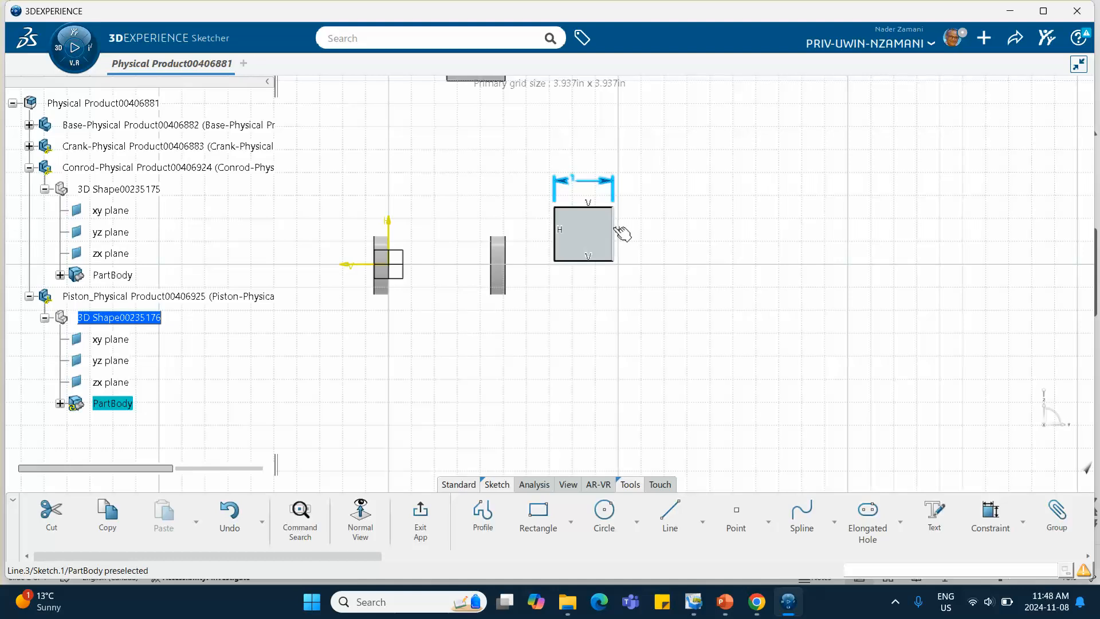
# - Dimension the rectangle's height and set it to 1 in
pyautogui.click(613, 235)
pyautogui.click(763, 177)
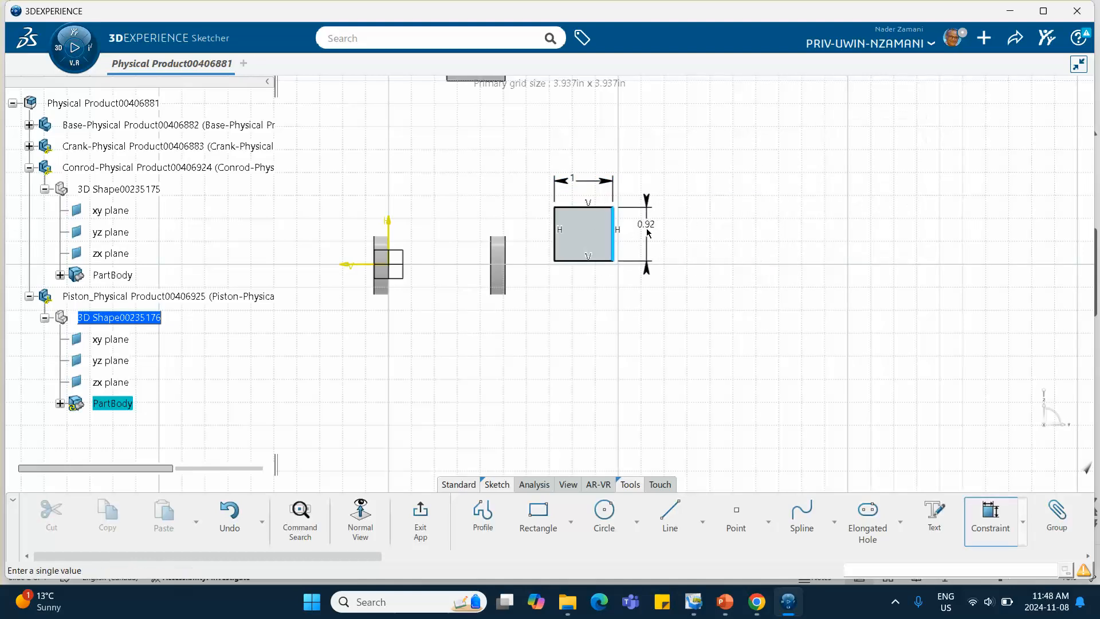
pyautogui.click(646, 231)
pyautogui.write('1')
pyautogui.press('Return')
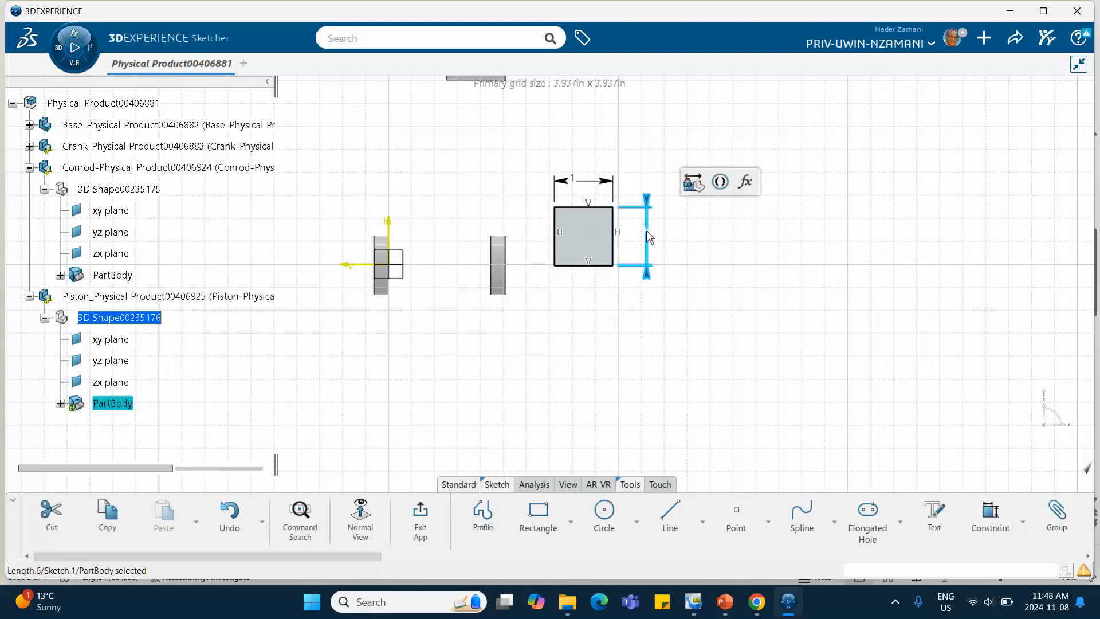
pyautogui.click(742, 276)
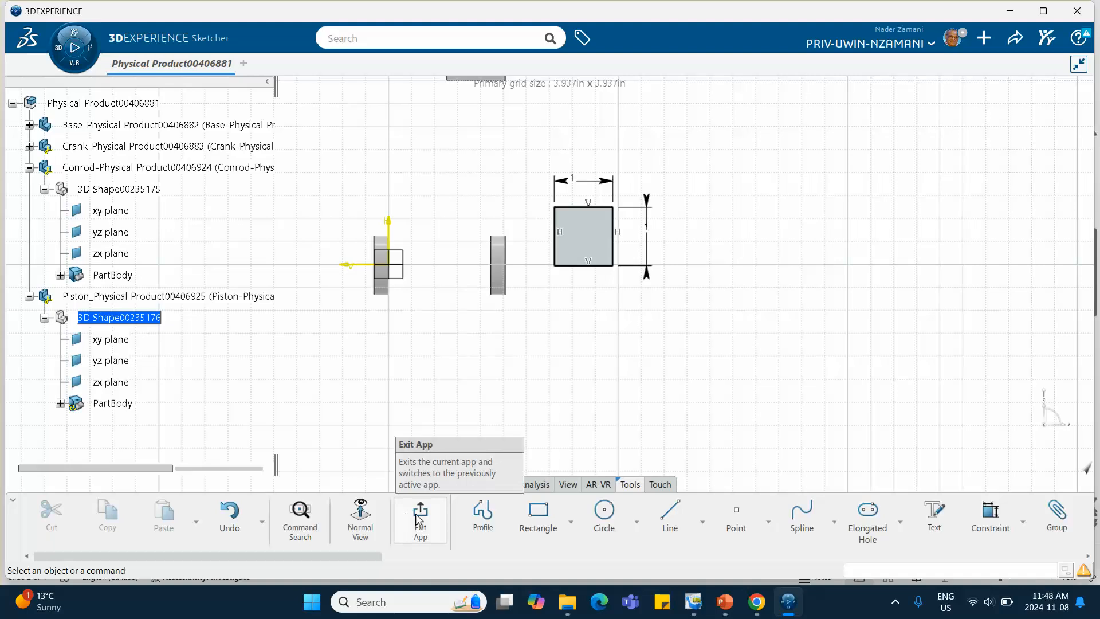
# - Exit the sketch and pad the square Piston profile to a length of 1 in
pyautogui.click(420, 512)
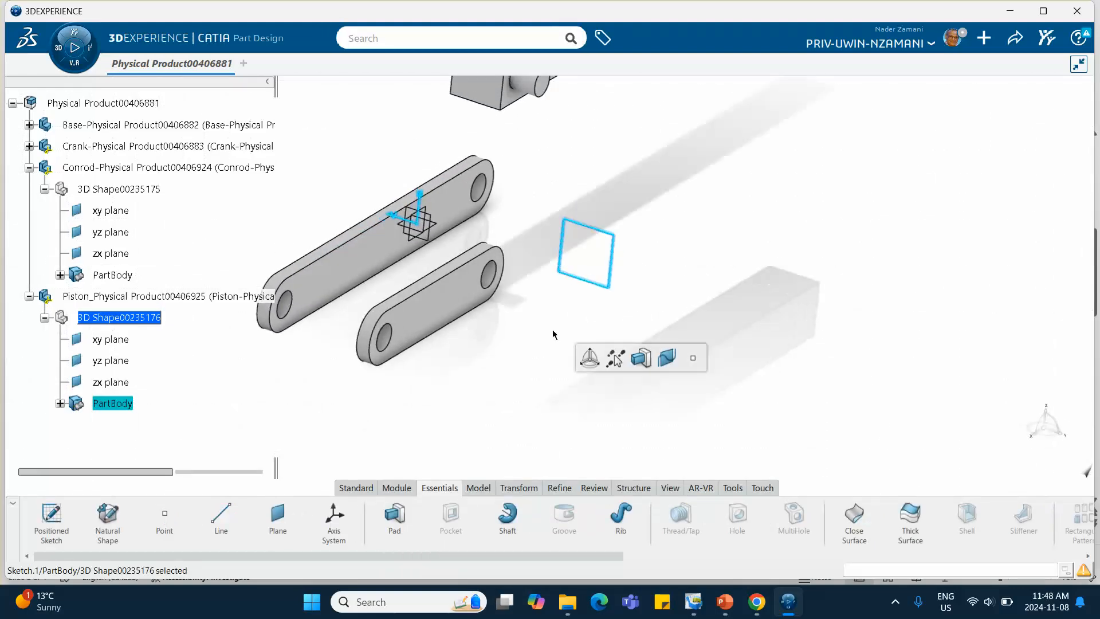
pyautogui.click(640, 357)
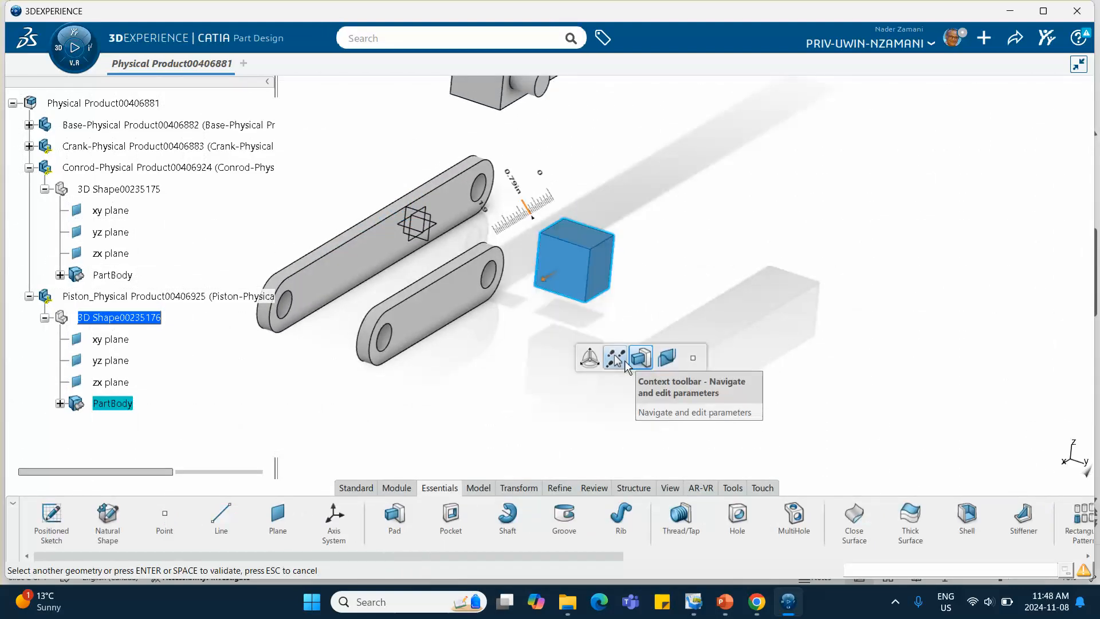
pyautogui.click(517, 190)
pyautogui.press('Return')
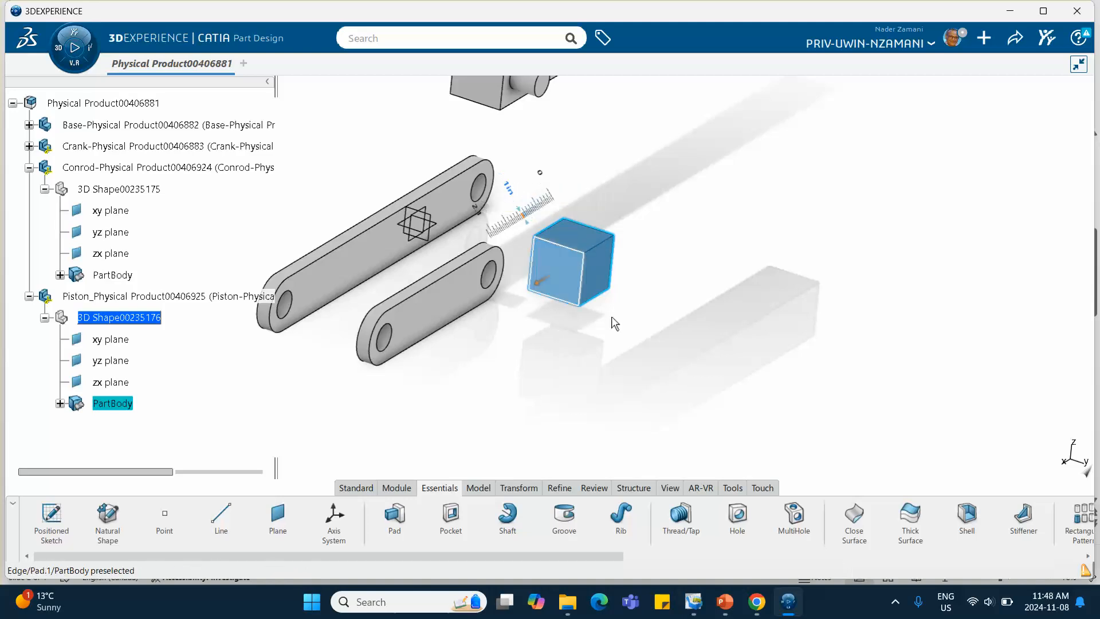
pyautogui.click(613, 321)
# - Start a sketch on the Piston block's side face and draw a circle of about 0.23 in radius at its centre
pyautogui.click(599, 267)
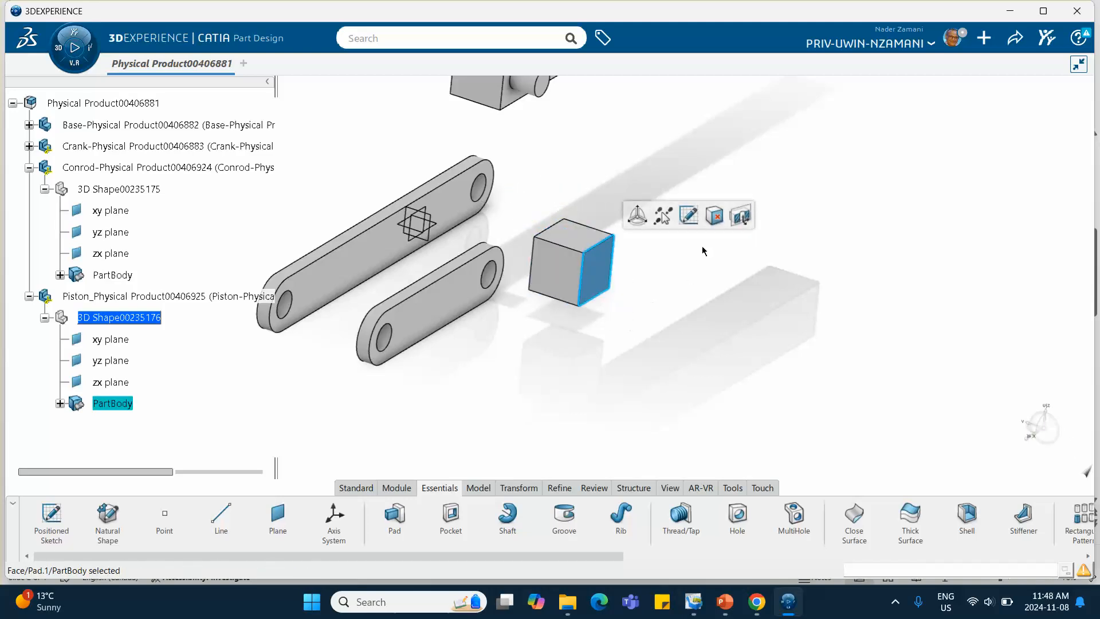
pyautogui.click(688, 215)
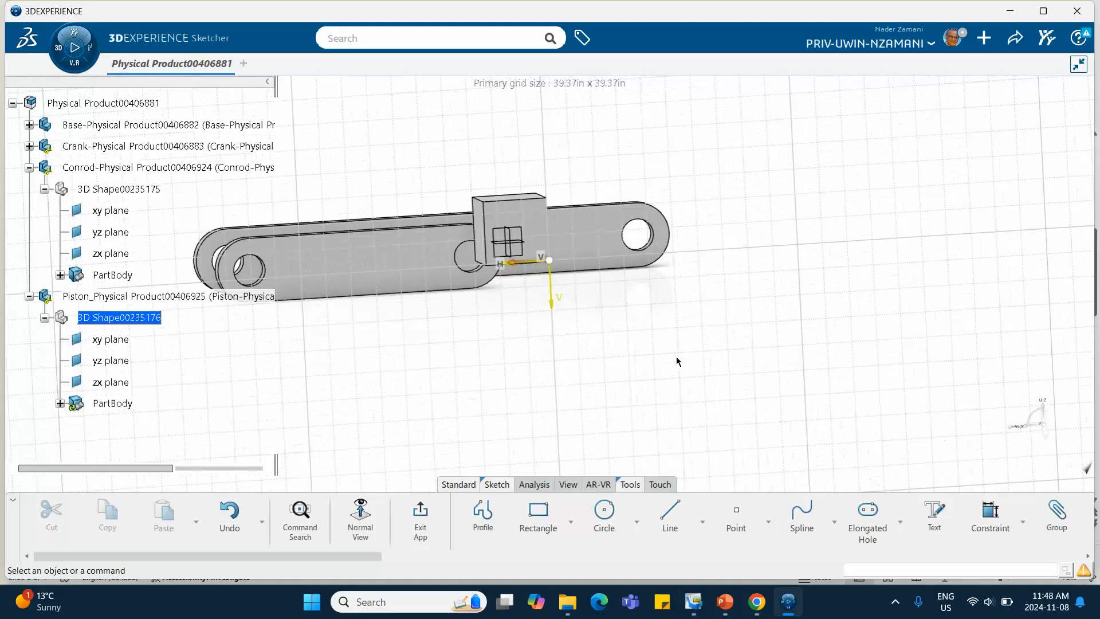
pyautogui.click(601, 512)
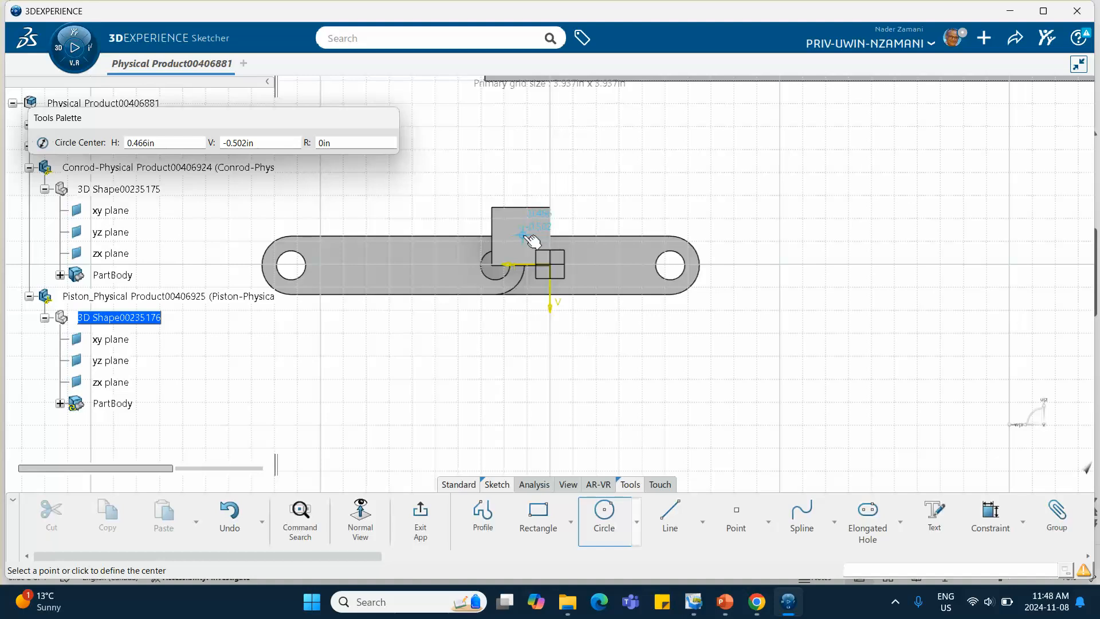
pyautogui.click(521, 236)
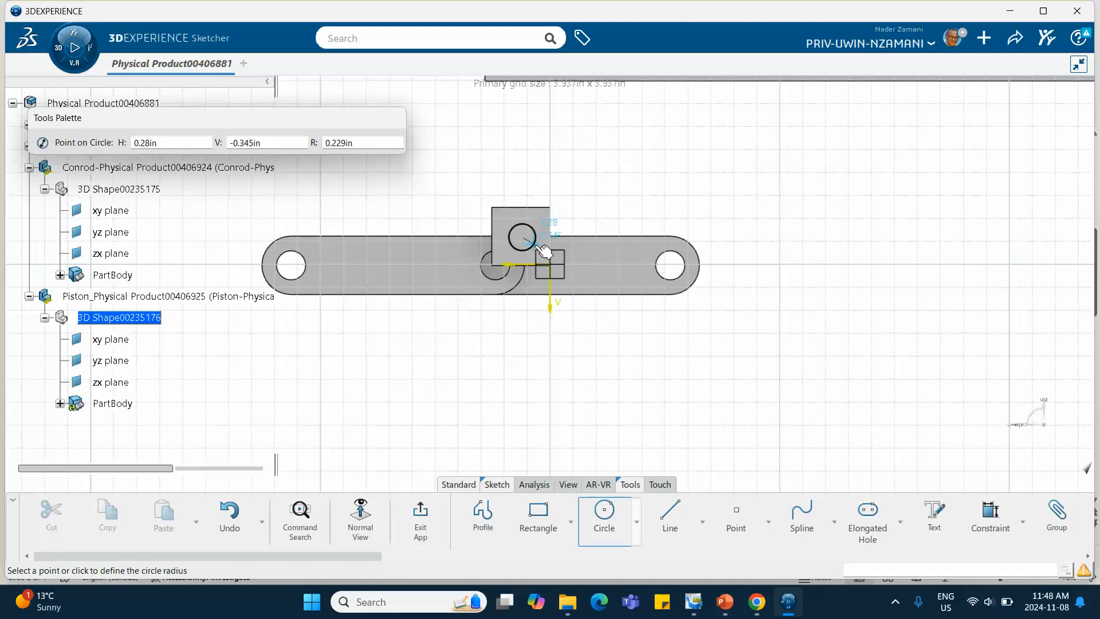
pyautogui.click(536, 239)
# - Dimension the circle's radius and set it to 0.25 in
pyautogui.click(688, 198)
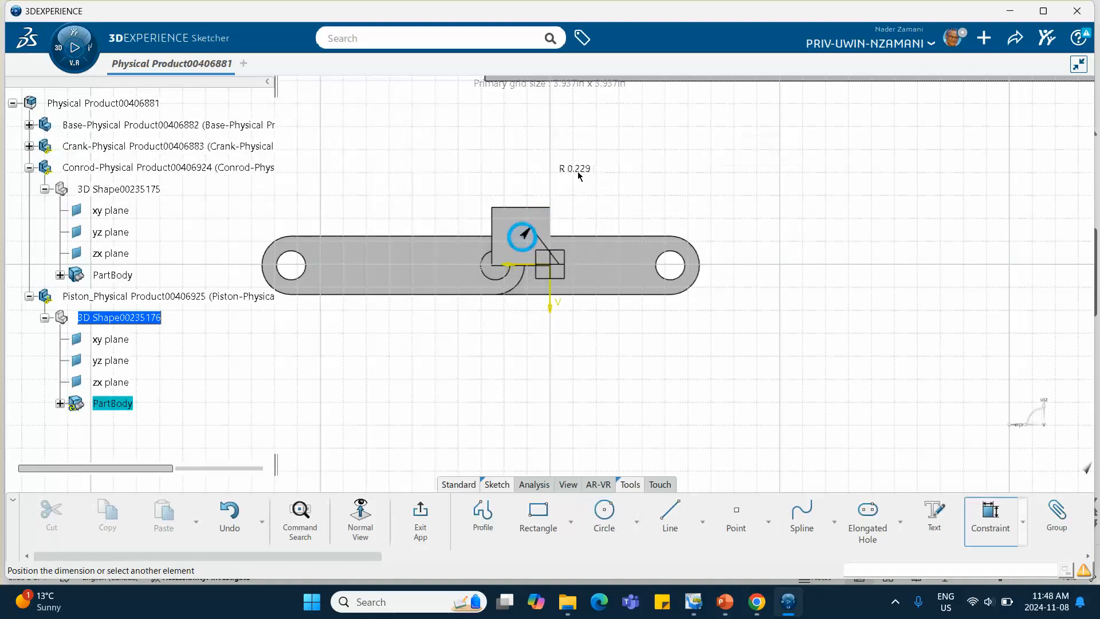
pyautogui.click(651, 187)
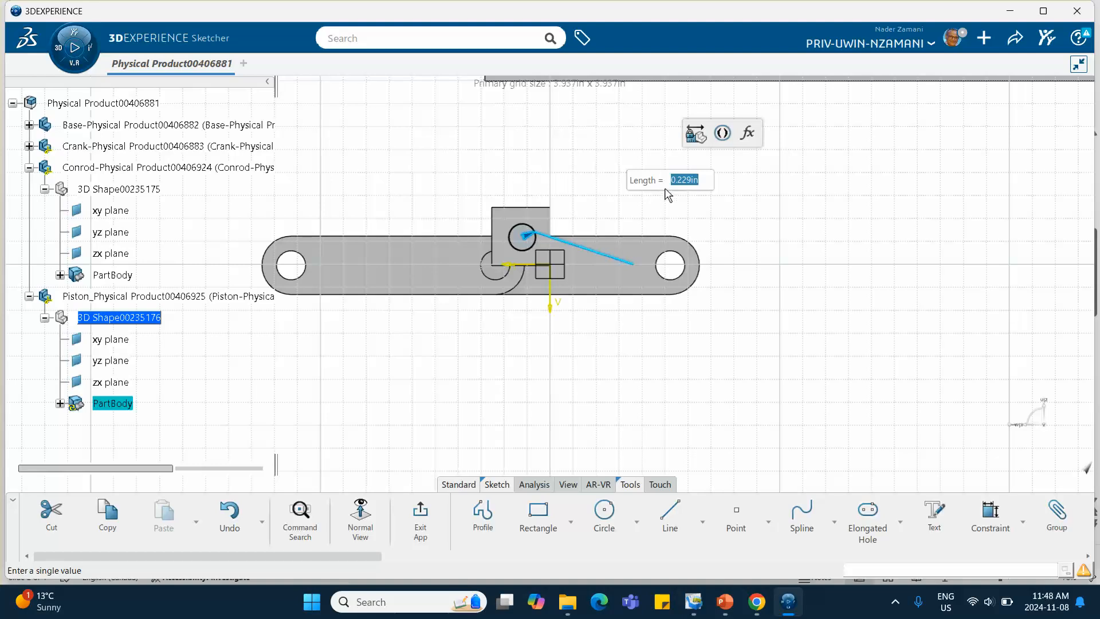
pyautogui.write('.25')
pyautogui.press('Return')
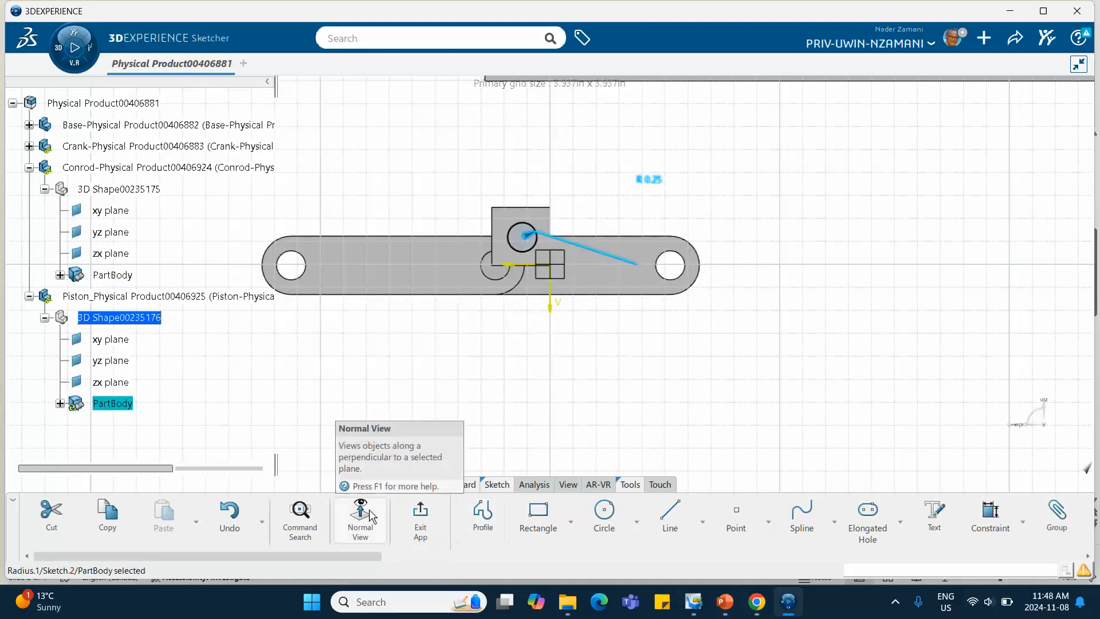
# - Exit the sketch and pad the circle on the Piston block's side face to a length of 0.75 in
pyautogui.click(421, 518)
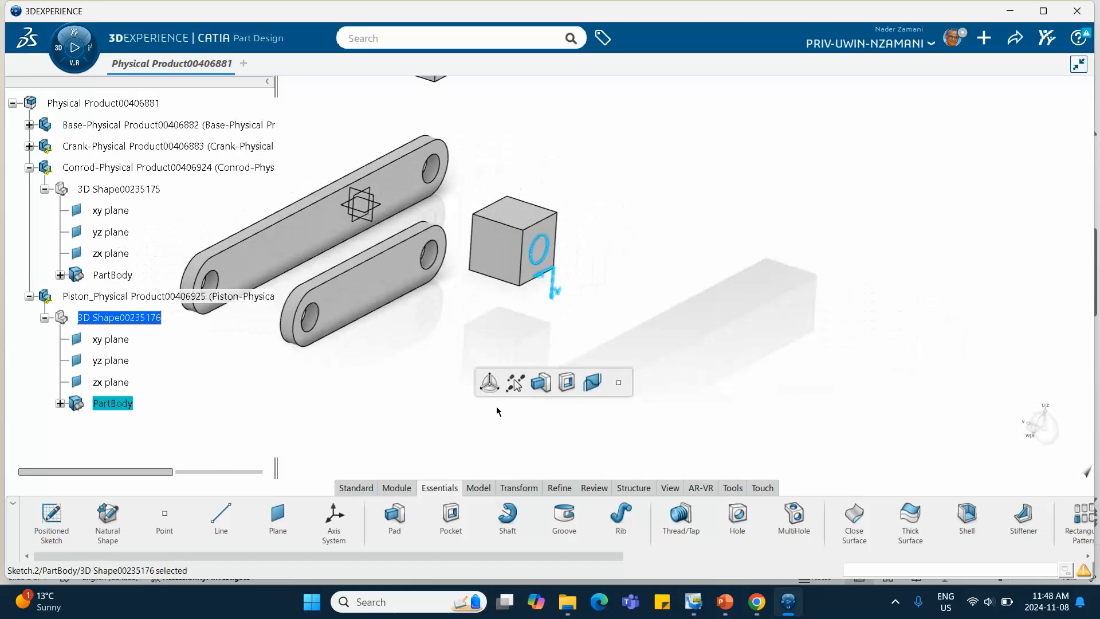
pyautogui.click(540, 383)
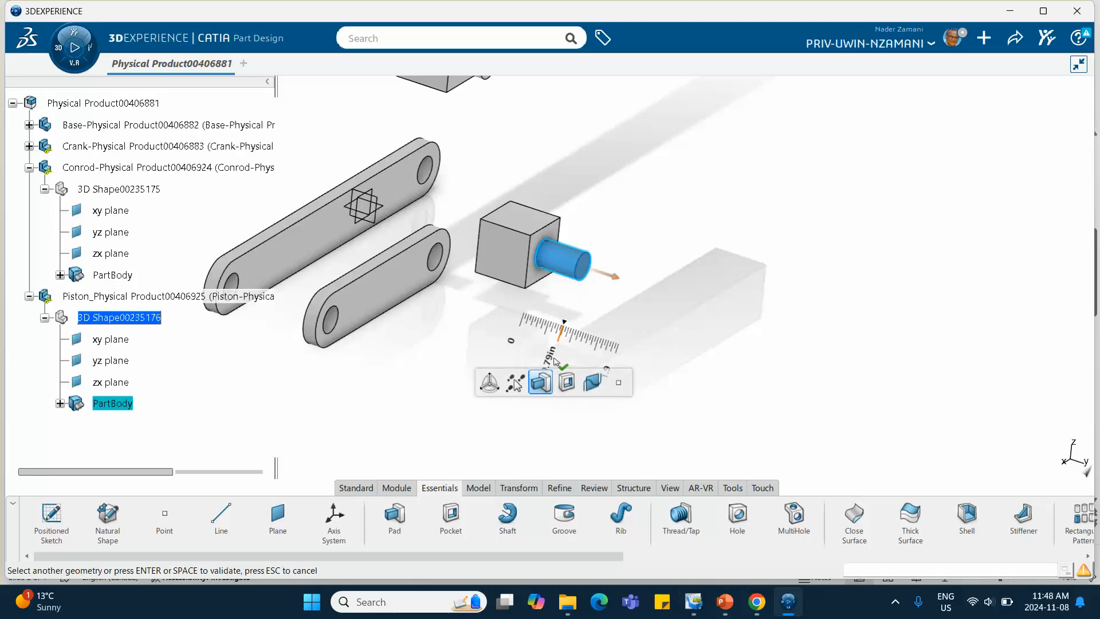
pyautogui.click(560, 362)
pyautogui.doubleClick(561, 298)
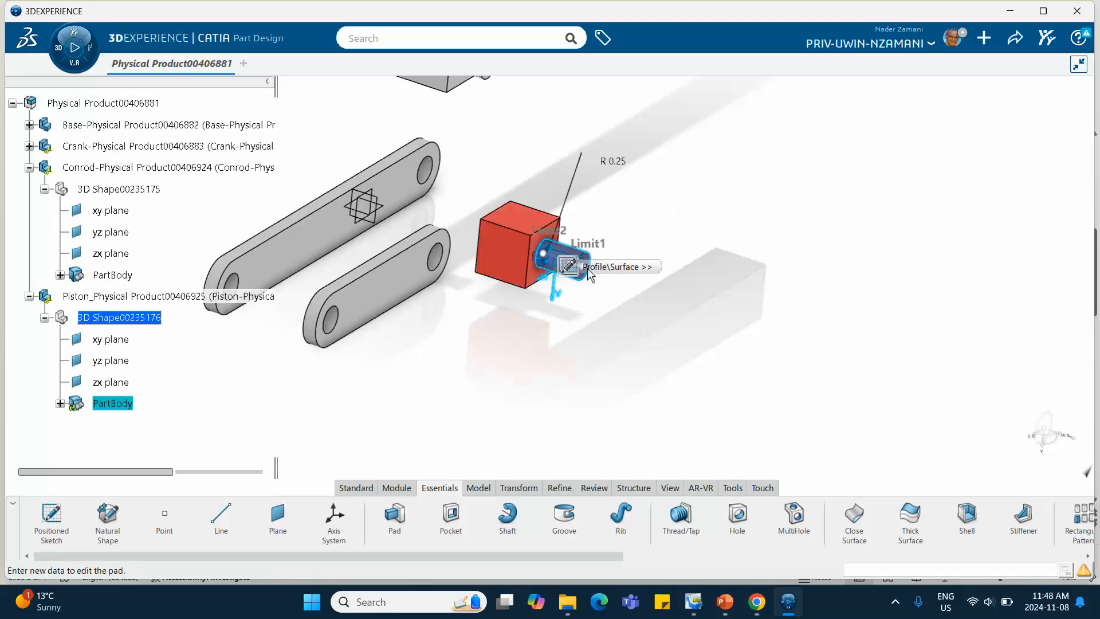
pyautogui.write('.75')
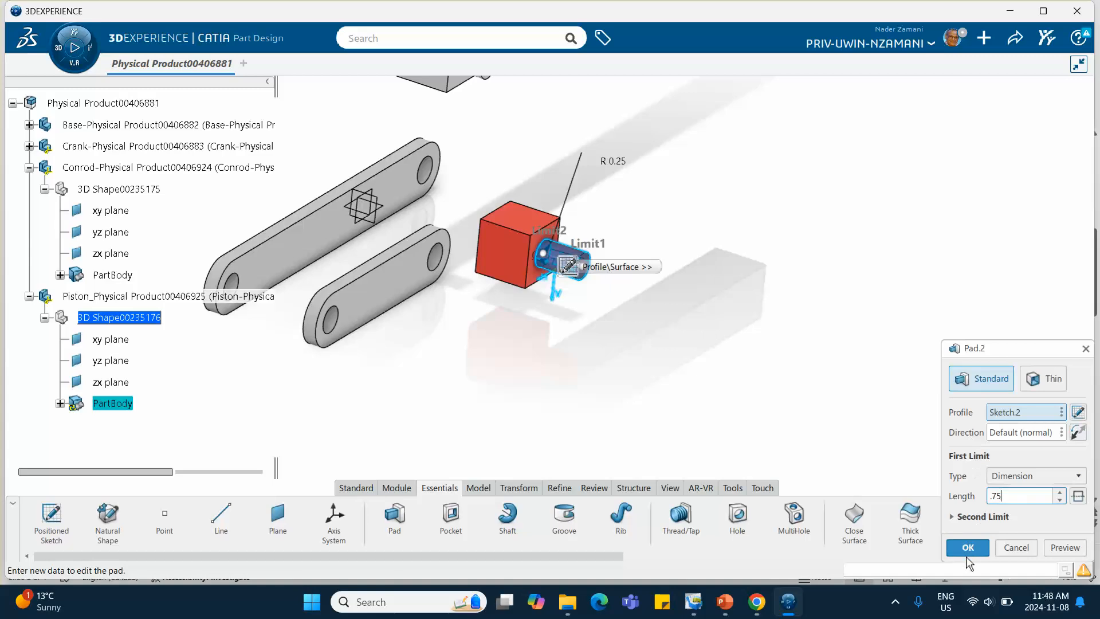
pyautogui.click(967, 547)
pyautogui.scroll(-5, 590, 325)
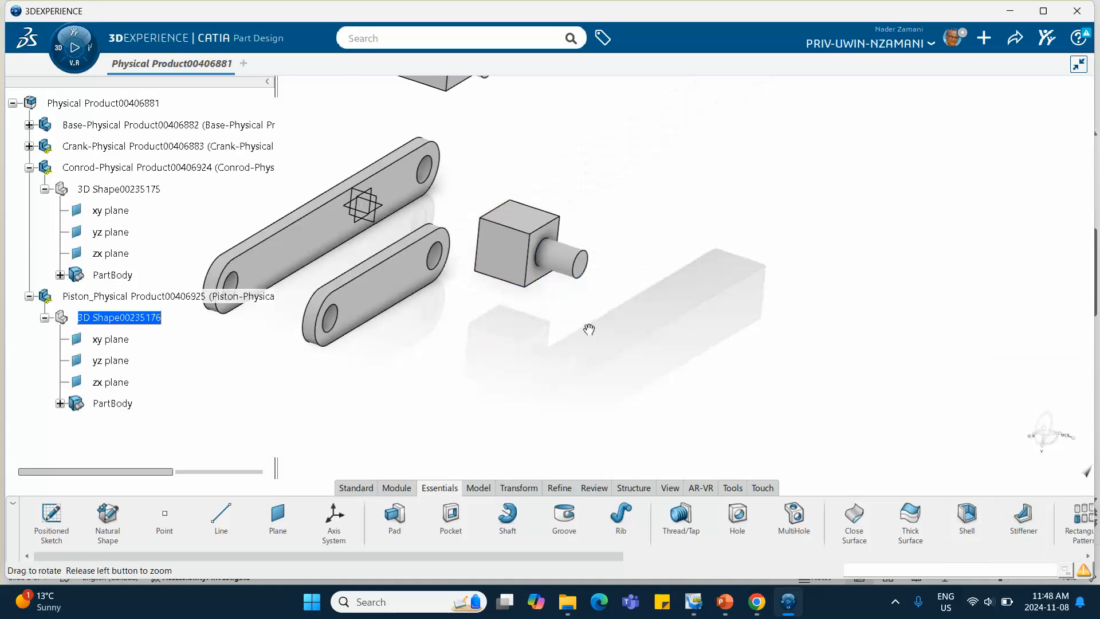
pyautogui.moveTo(634, 399); pyautogui.dragTo(567, 436, button='middle')
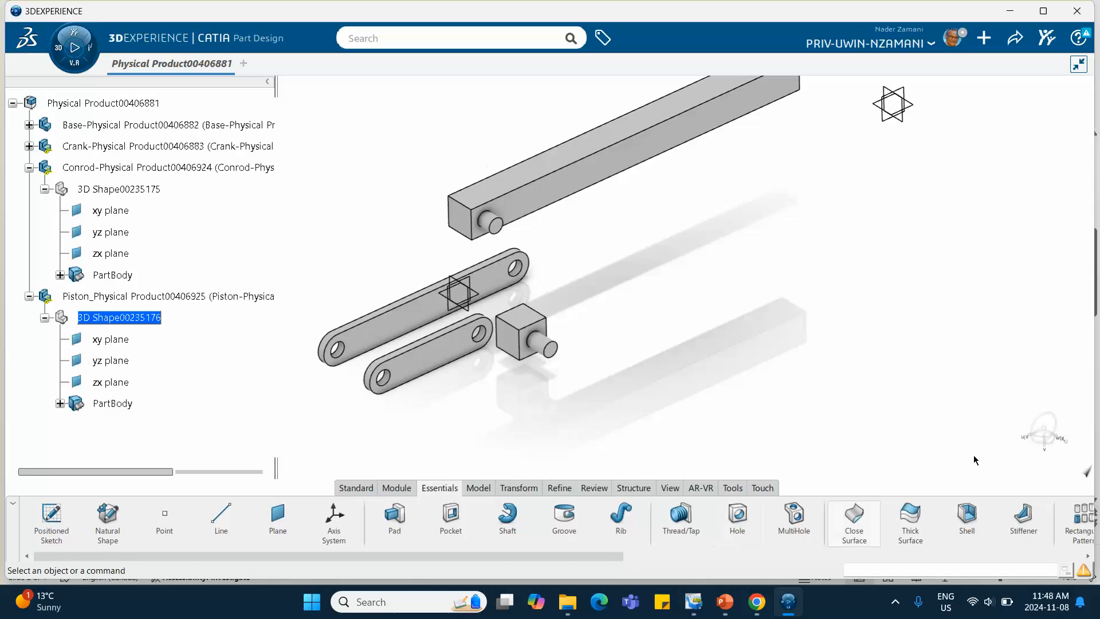
# - Activate the root physical product and save the whole assembly
pyautogui.doubleClick(103, 106)
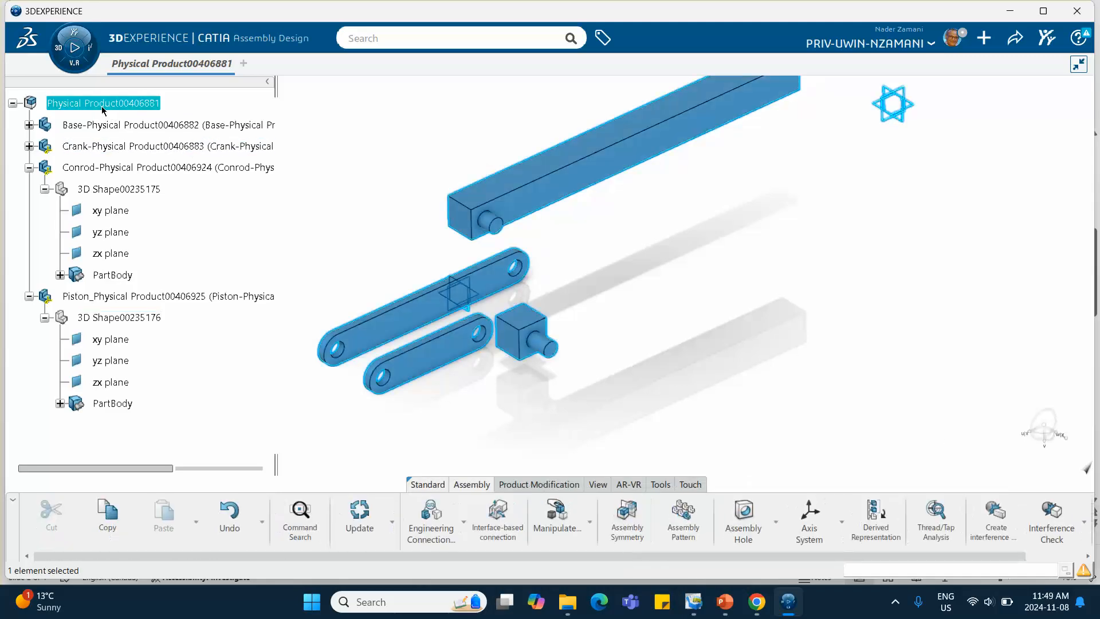
pyautogui.click(1015, 38)
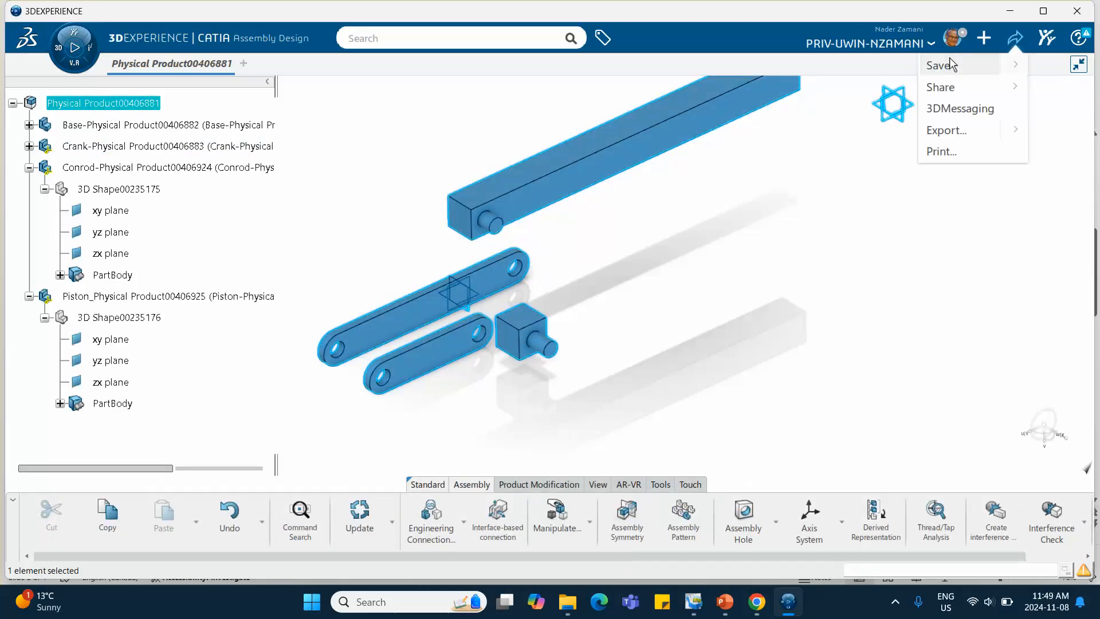
pyautogui.click(938, 65)
# - Switch to the PowerPoint slide to review the part dimensions, and return to the assembly
pyautogui.moveTo(723, 606)
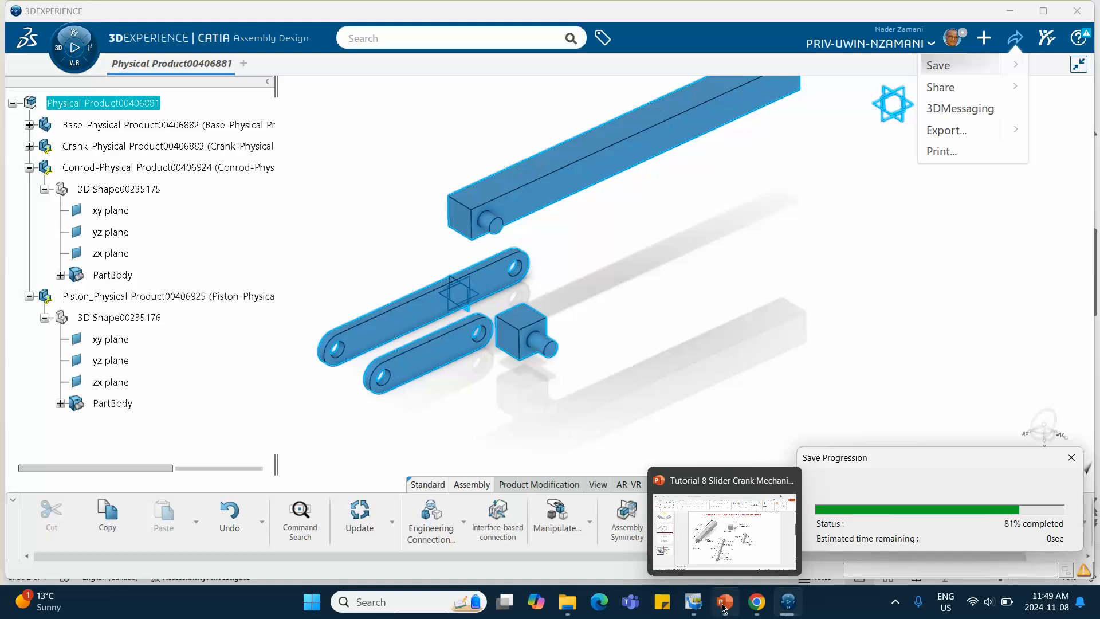
pyautogui.click(725, 606)
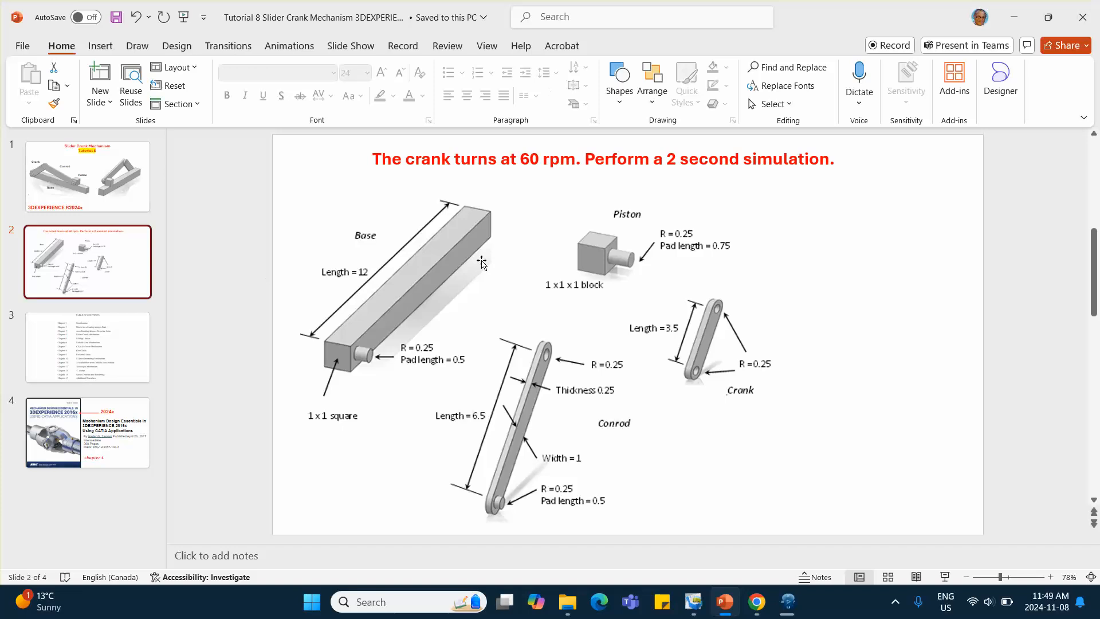
pyautogui.click(1013, 17)
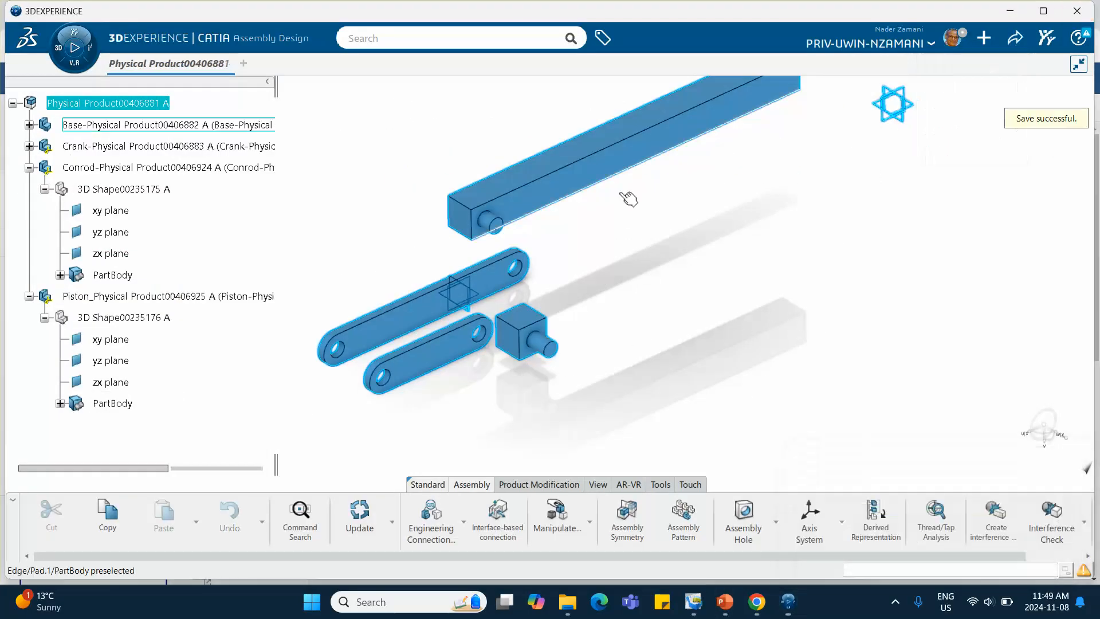
pyautogui.click(651, 354)
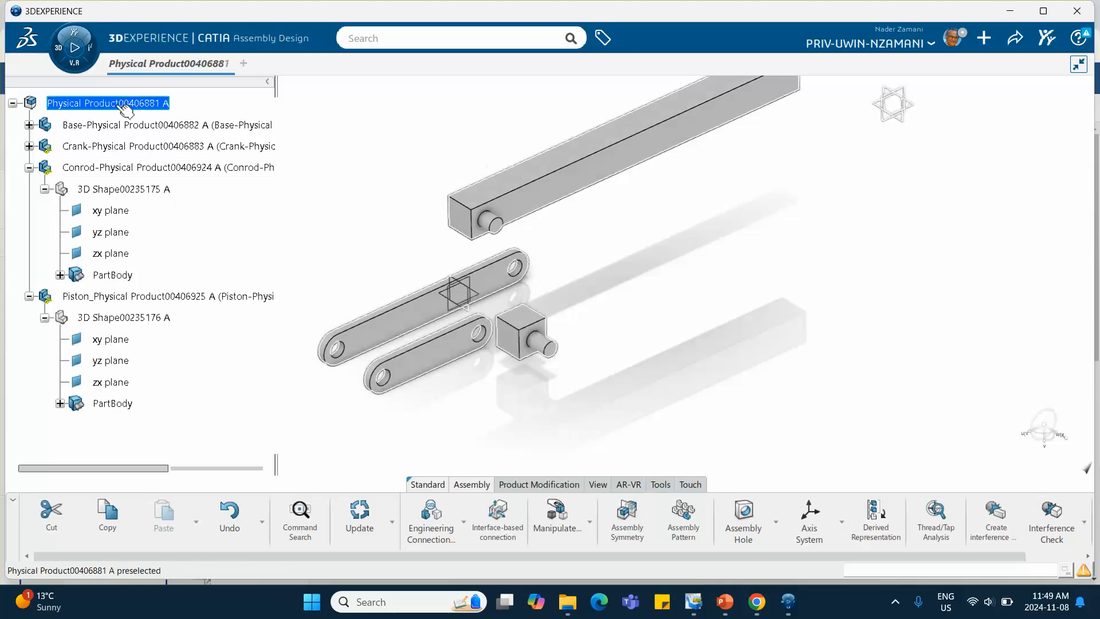
# - Anchor the Base part with a Fix engineering connection and expand the Engineering Connections branch
pyautogui.click(29, 167)
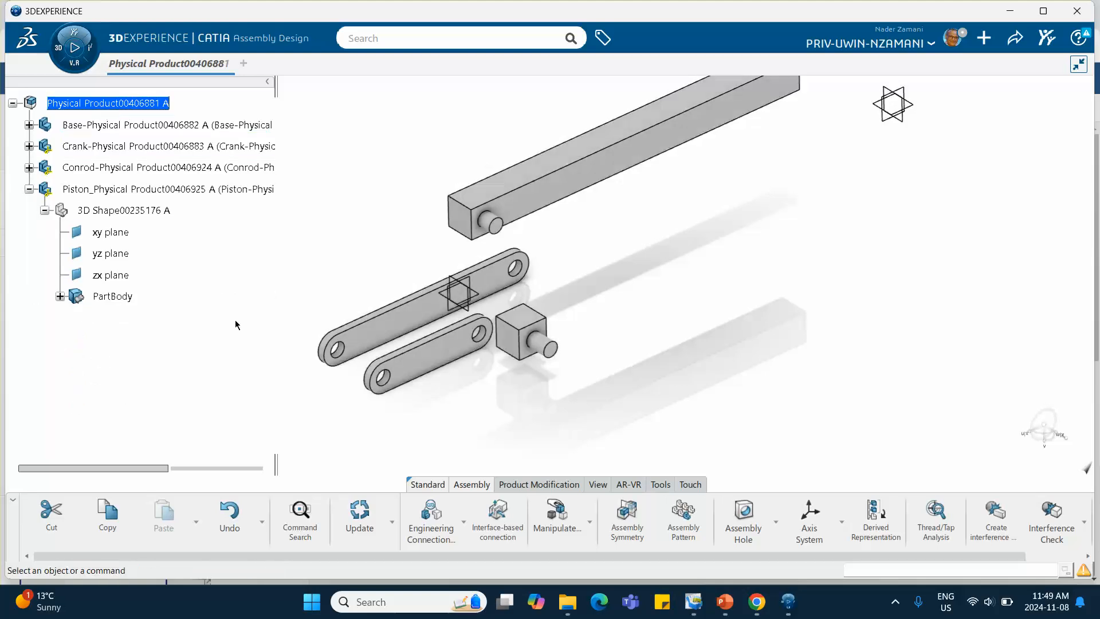
pyautogui.moveTo(234, 320)
pyautogui.mouseDown(button='middle')
pyautogui.moveTo(239, 364)
pyautogui.moveTo(249, 332)
pyautogui.mouseUp(button='middle')
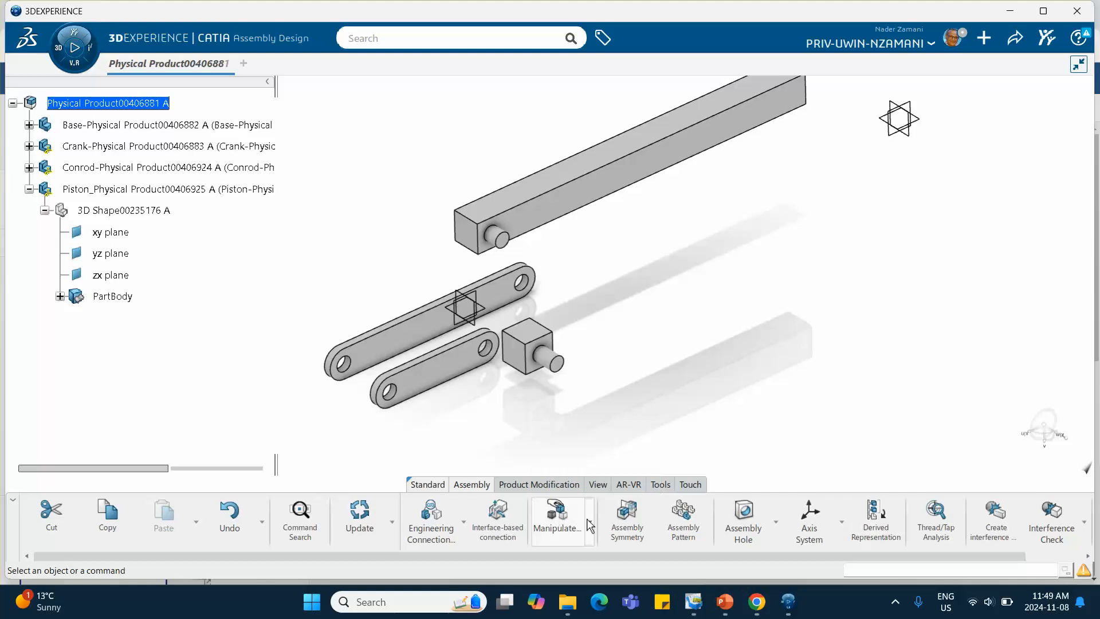
pyautogui.click(464, 527)
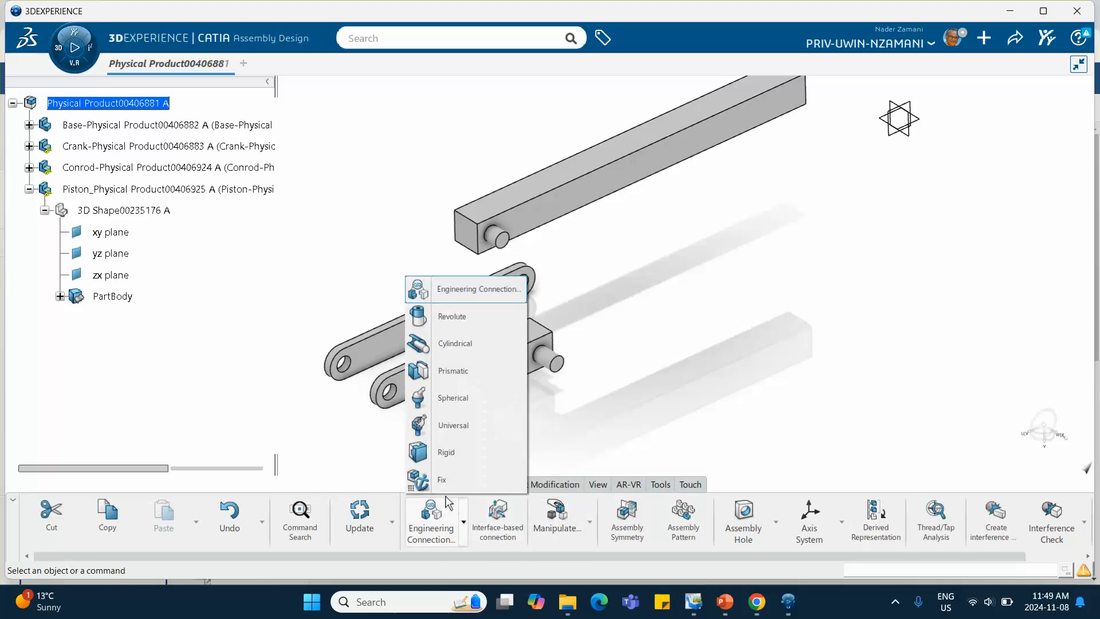
pyautogui.click(439, 483)
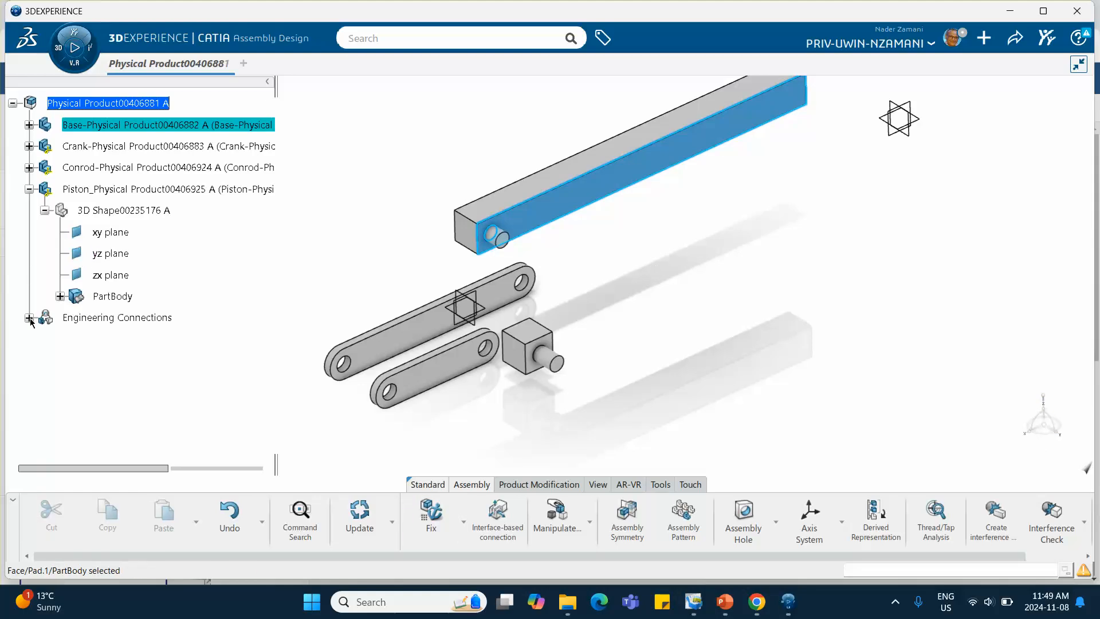
pyautogui.click(29, 318)
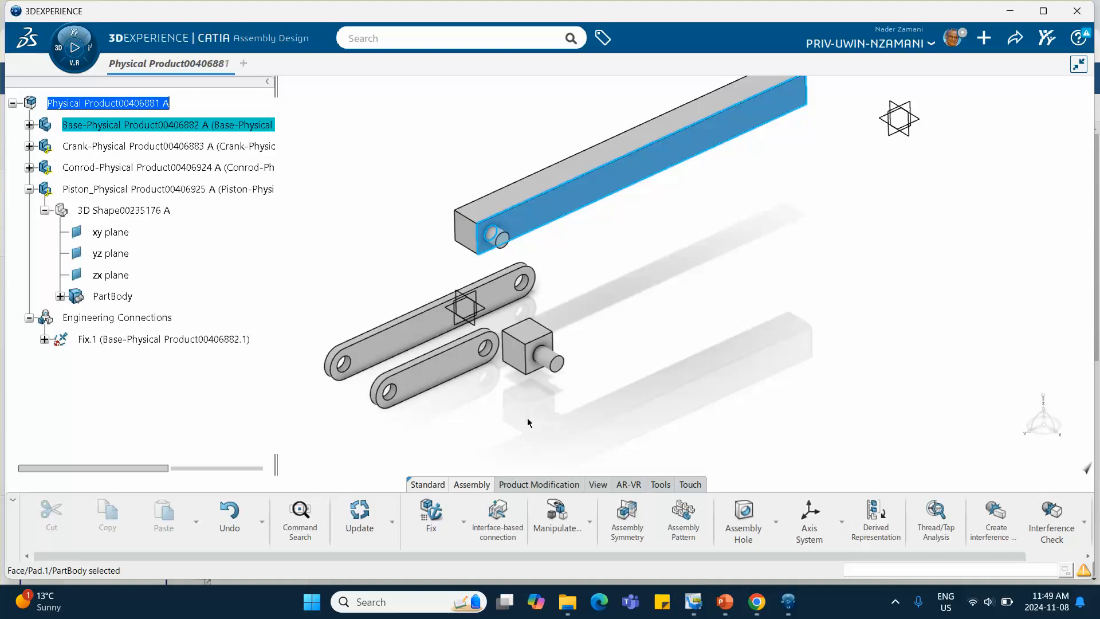
# - Compare the modelled Conrod with its drawing on the PowerPoint slide, and return to the assembly
pyautogui.click(725, 601)
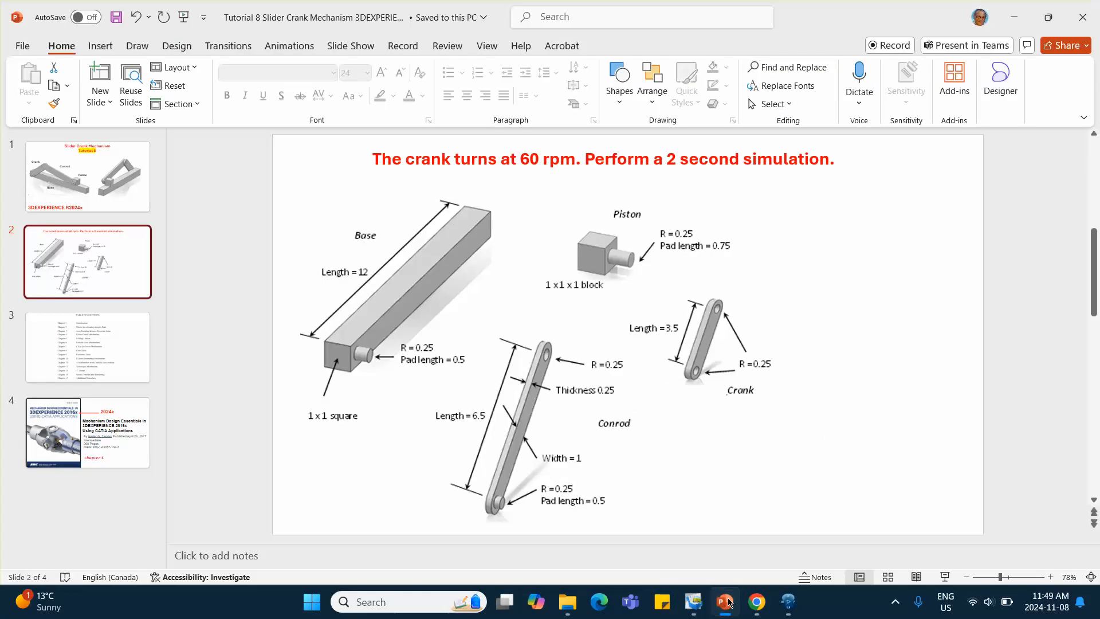
pyautogui.click(725, 601)
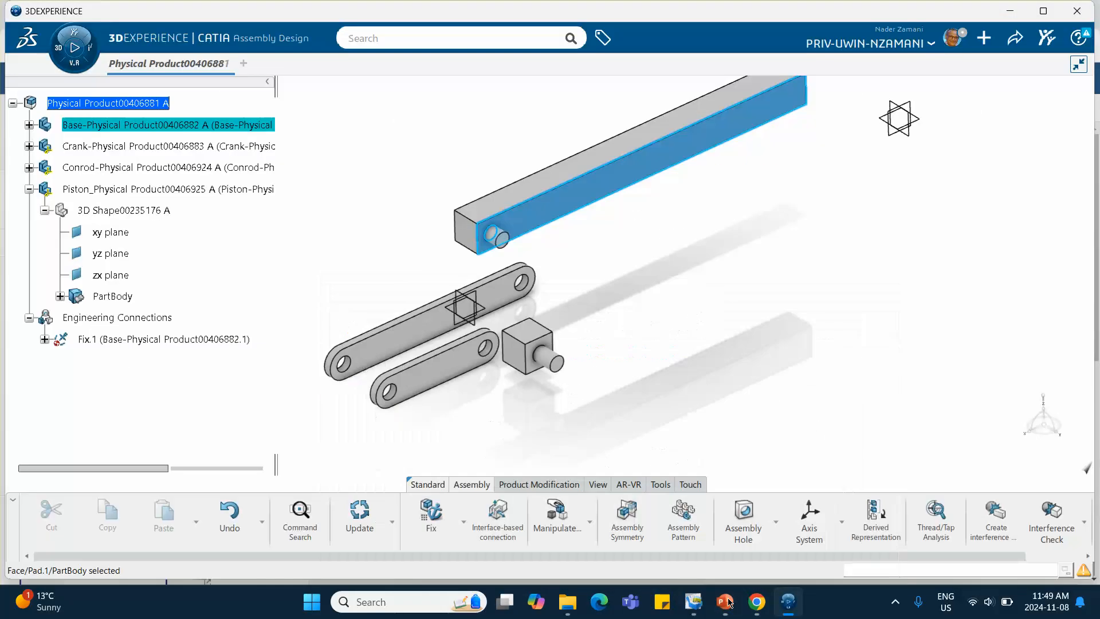
pyautogui.click(725, 602)
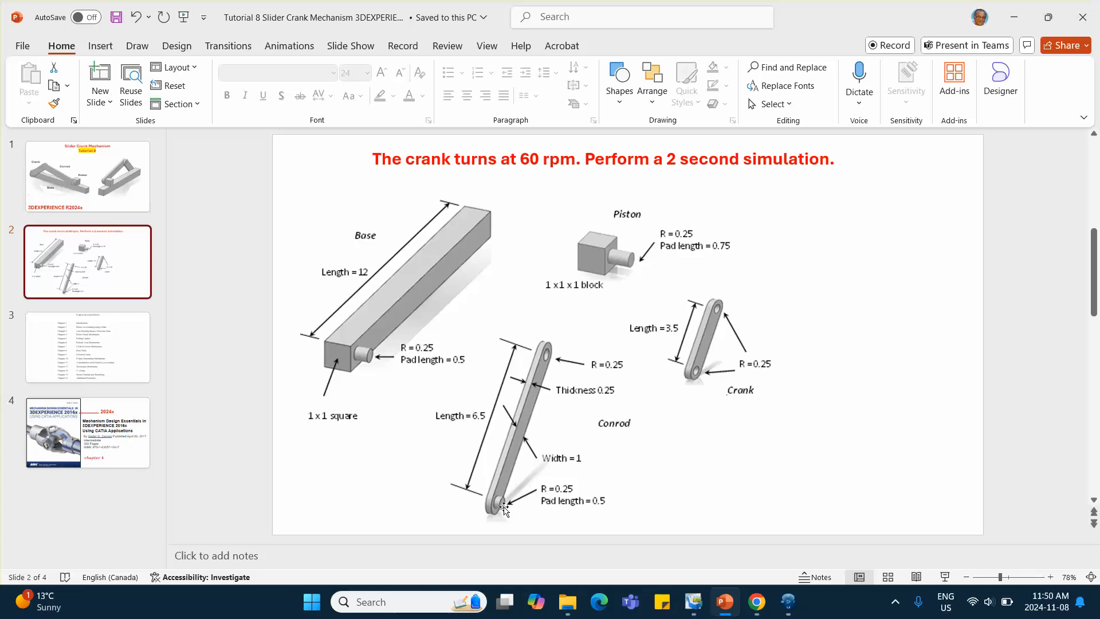
pyautogui.click(1013, 17)
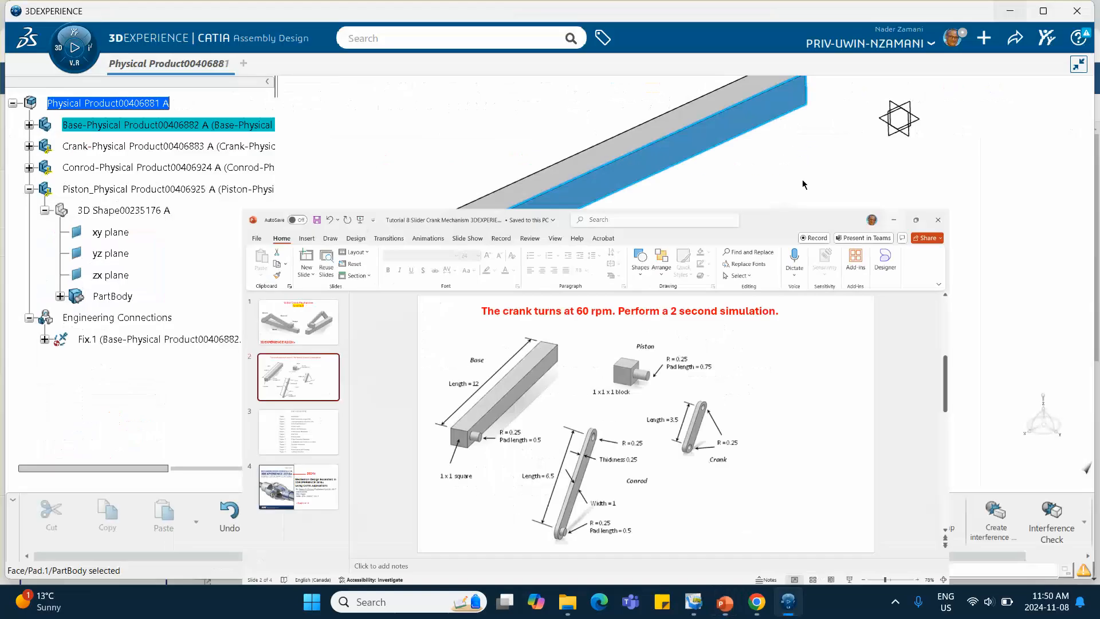
pyautogui.click(684, 333)
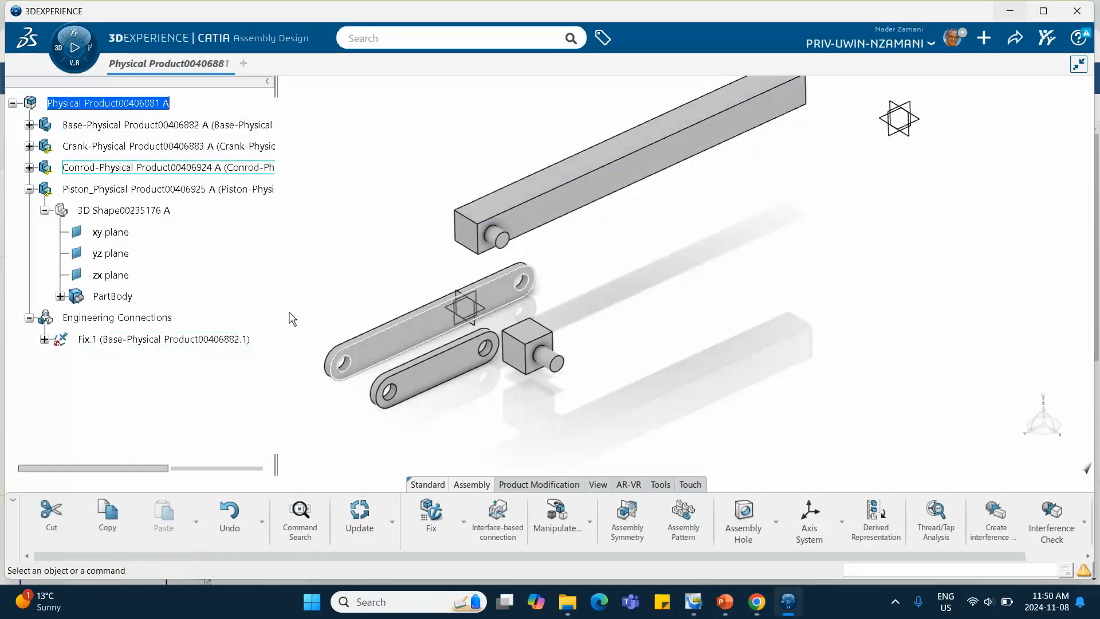
# - Expand the Conrod's structure and activate its 3D Shape for part editing
pyautogui.click(28, 167)
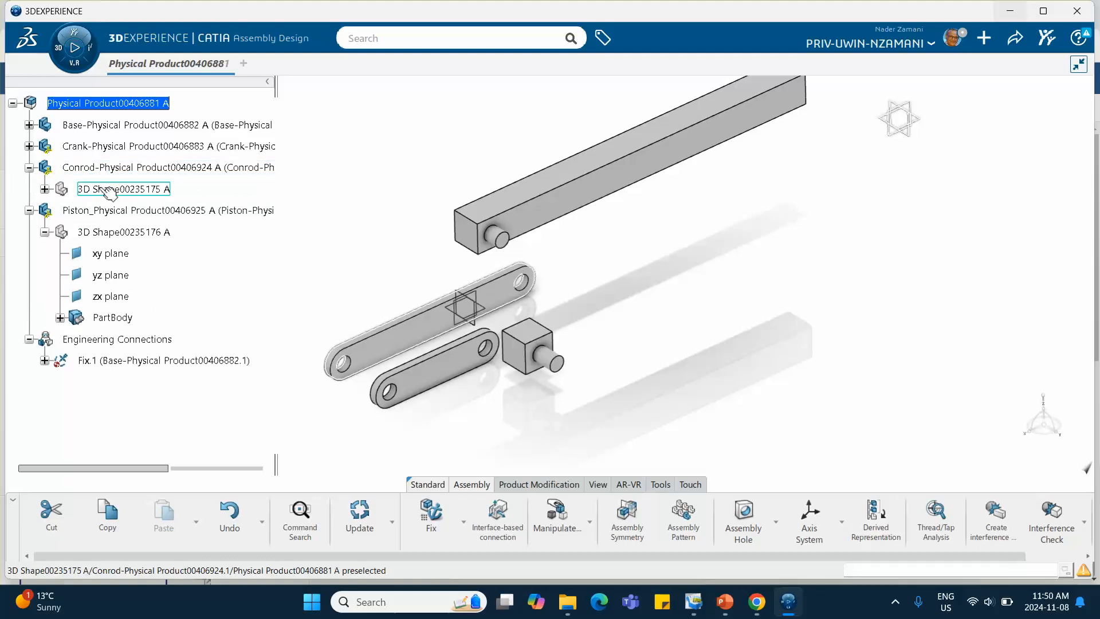
pyautogui.click(44, 189)
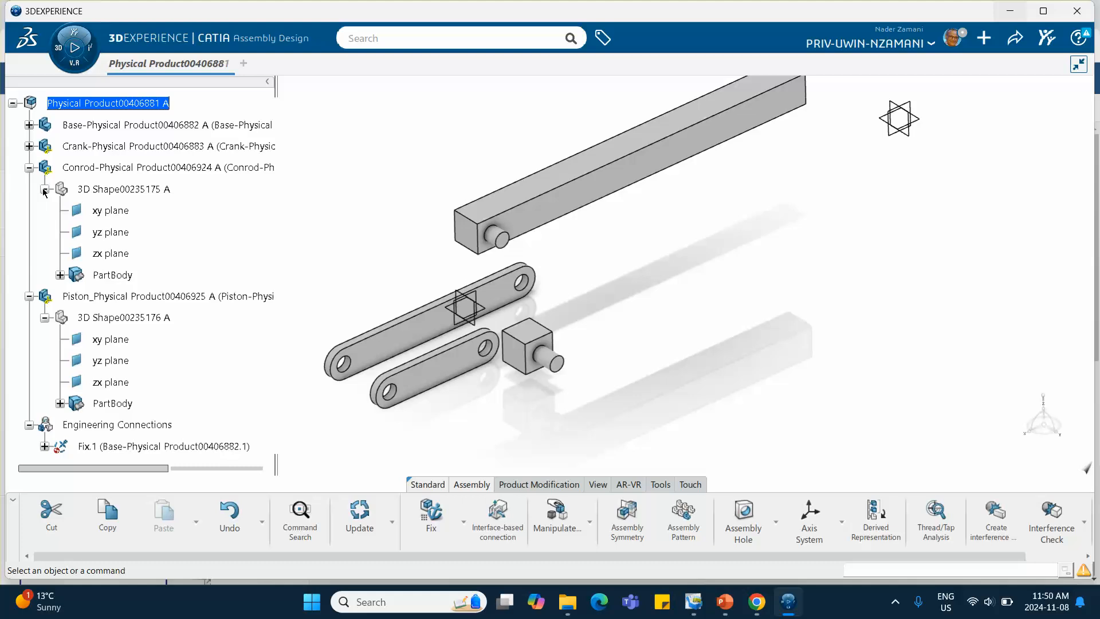
pyautogui.doubleClick(120, 189)
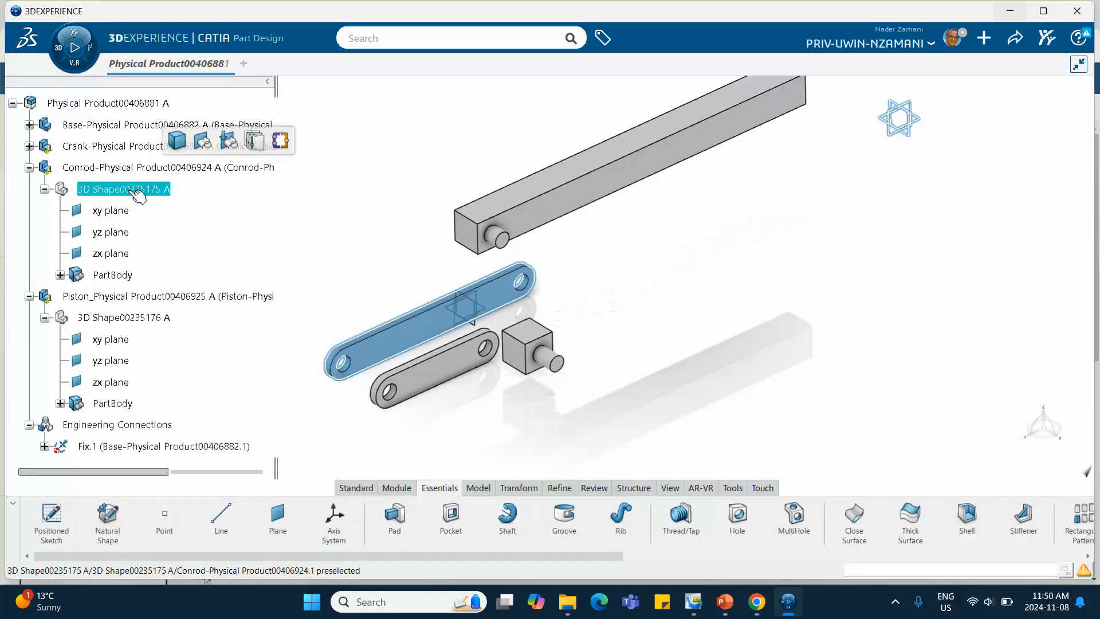
pyautogui.doubleClick(136, 191)
pyautogui.click(407, 280)
pyautogui.moveTo(279, 252); pyautogui.dragTo(422, 188, button='middle')
pyautogui.click(329, 236)
pyautogui.click(44, 189)
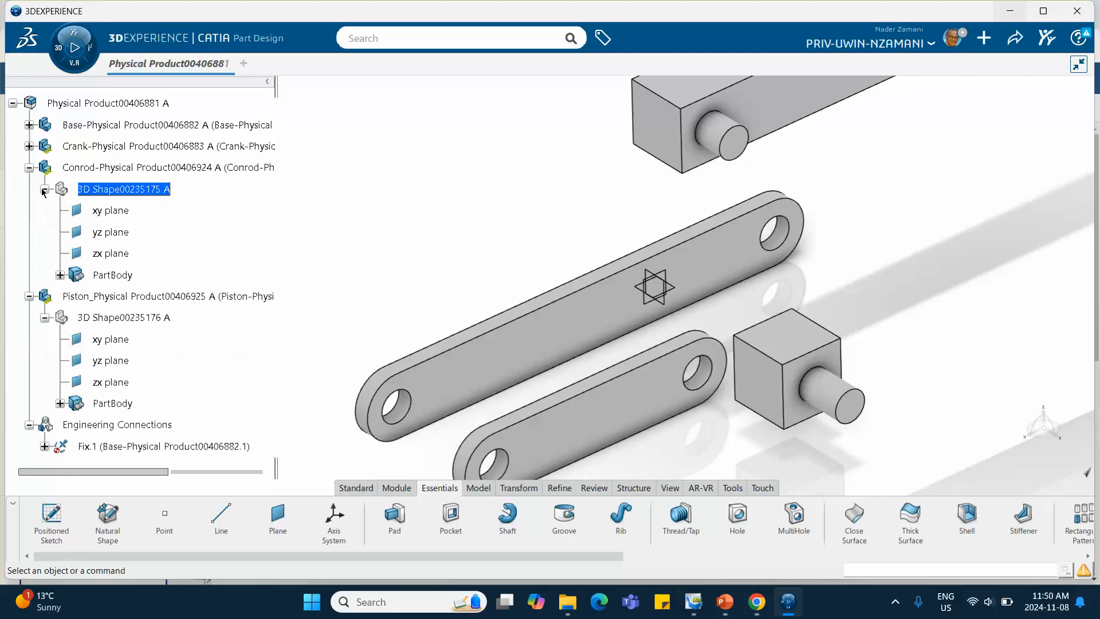
# - Edit the sketch of the Conrod's Pad.1, delete the hole circle at the end opposite the R 0.25 circle, and exit the sketch
pyautogui.click(61, 275)
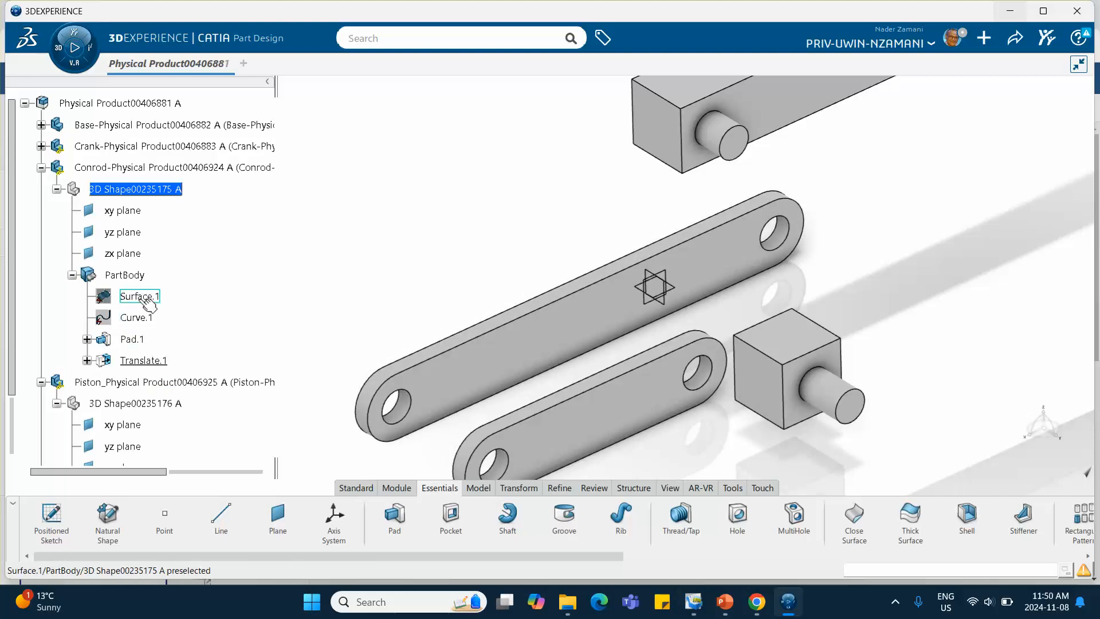
pyautogui.click(87, 339)
pyautogui.scroll(-3, 92, 338)
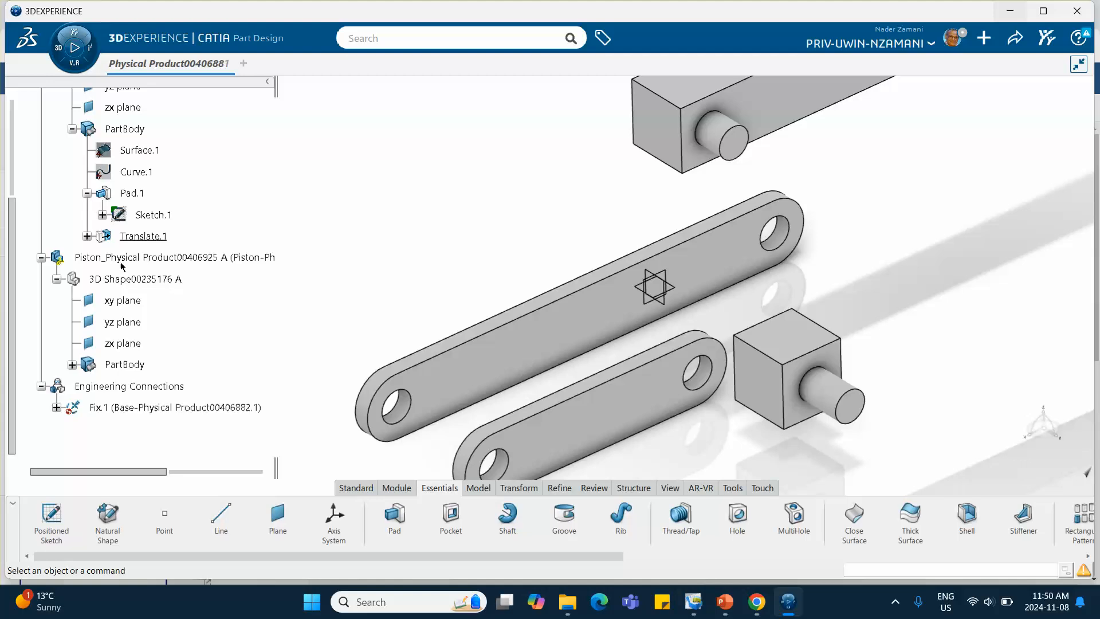
pyautogui.doubleClick(150, 217)
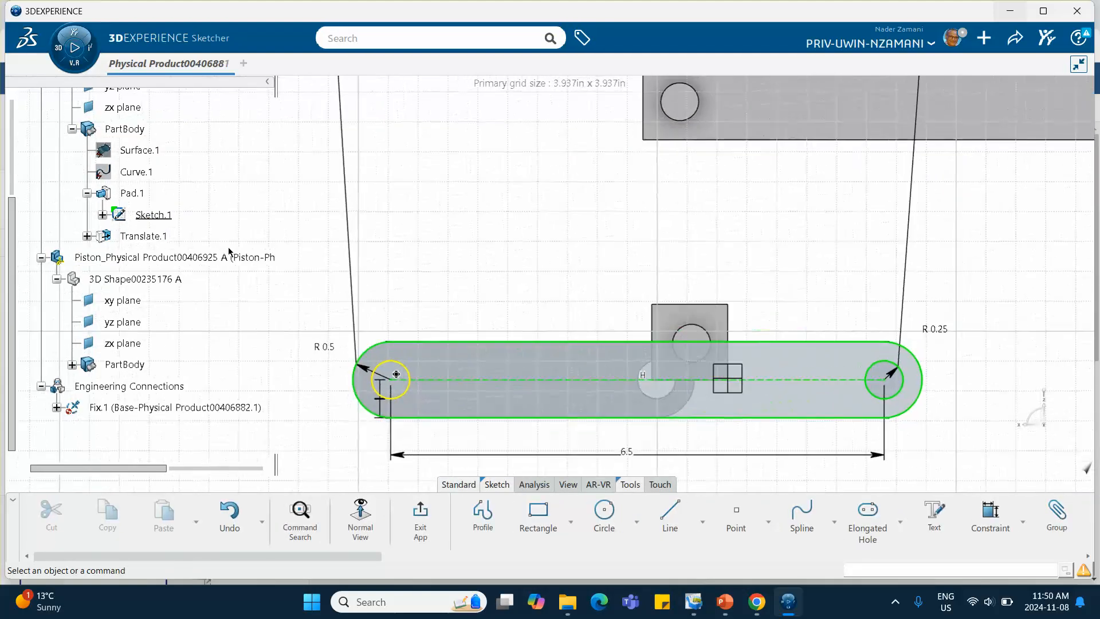
pyautogui.click(409, 373)
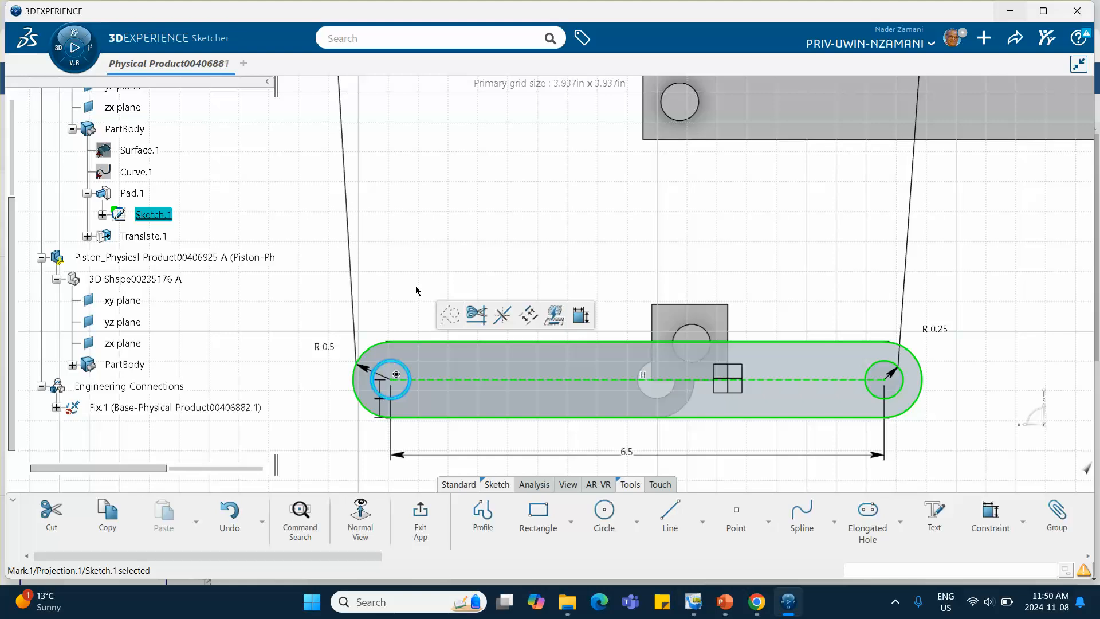
pyautogui.press('Delete')
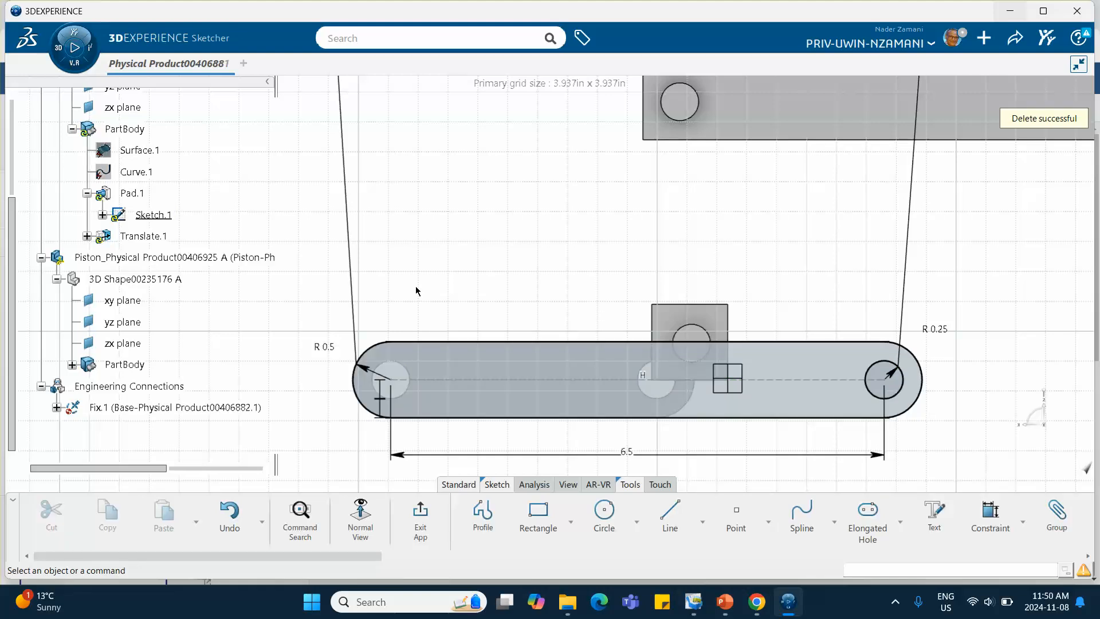
pyautogui.click(420, 517)
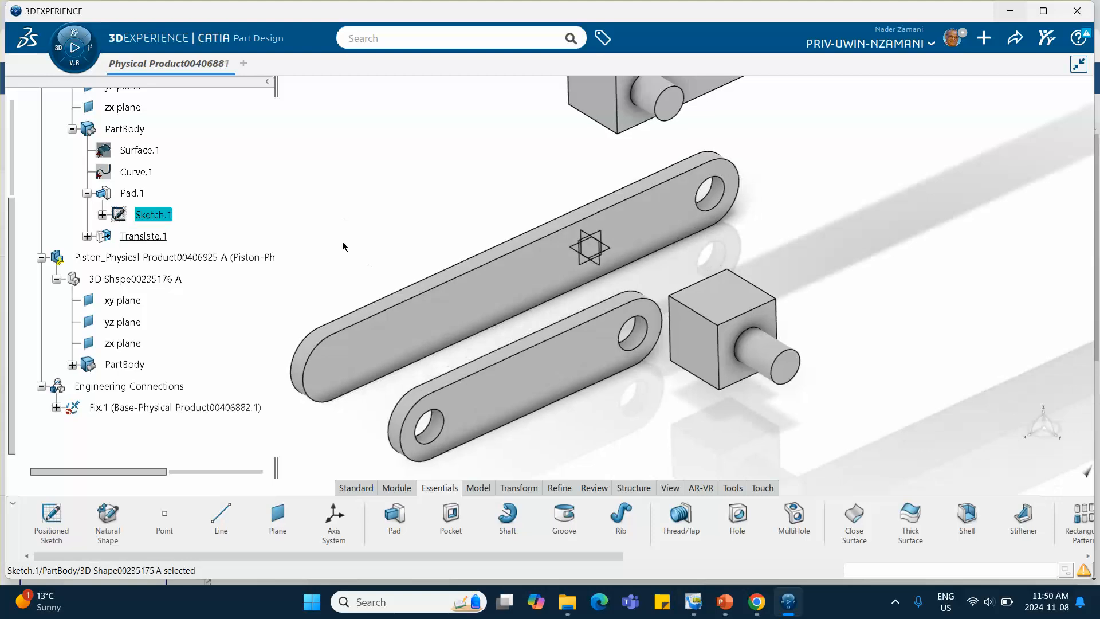
pyautogui.click(344, 370)
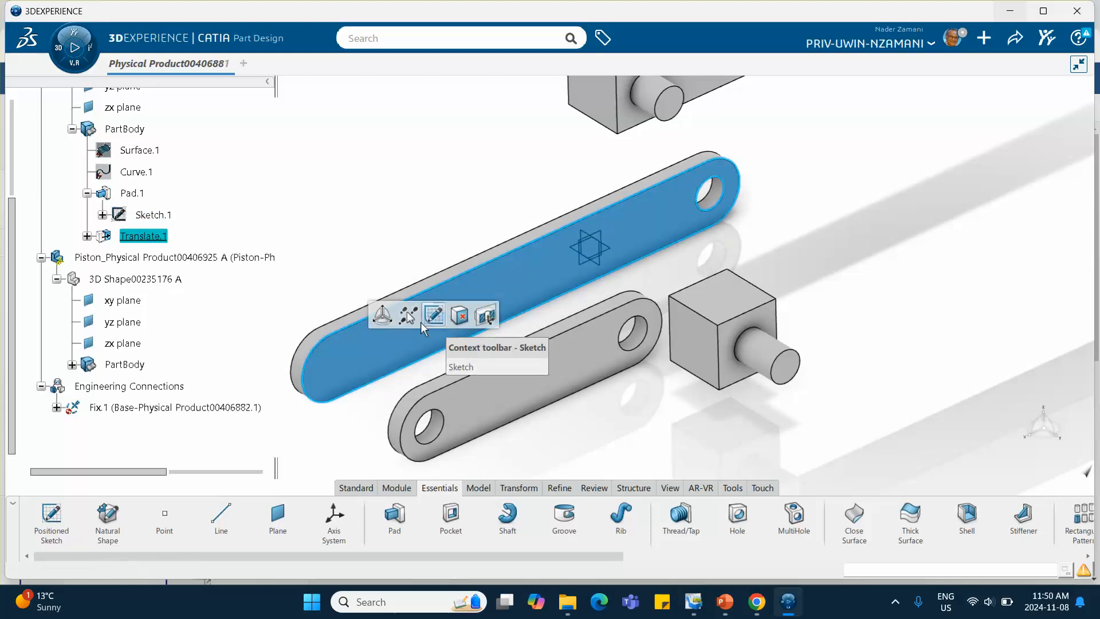
pyautogui.click(421, 321)
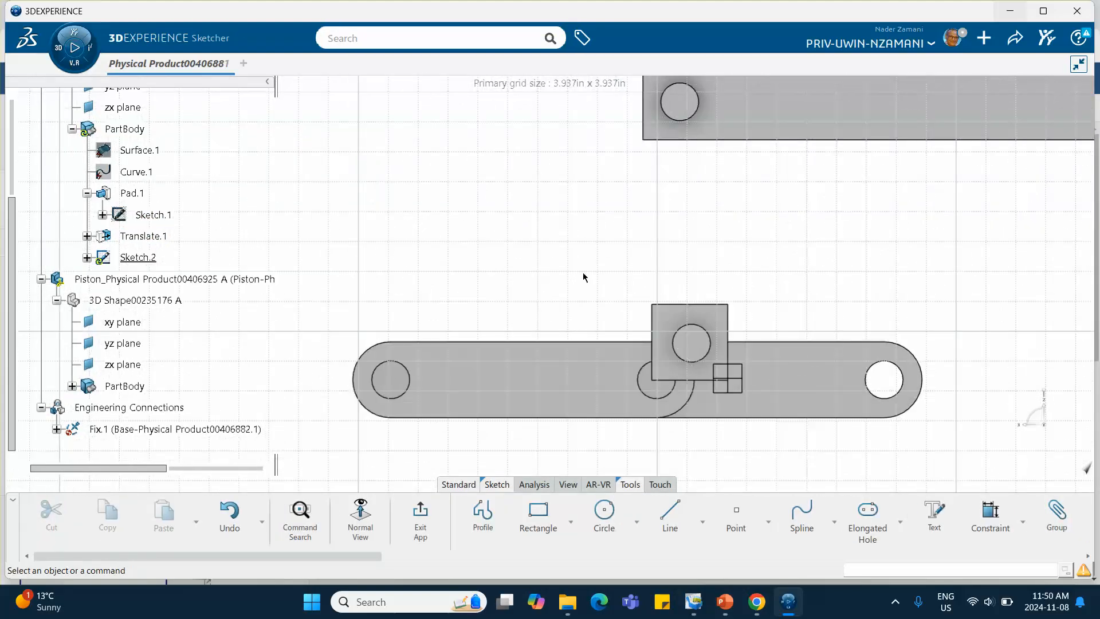
pyautogui.moveTo(583, 274); pyautogui.dragTo(570, 354, button='middle')
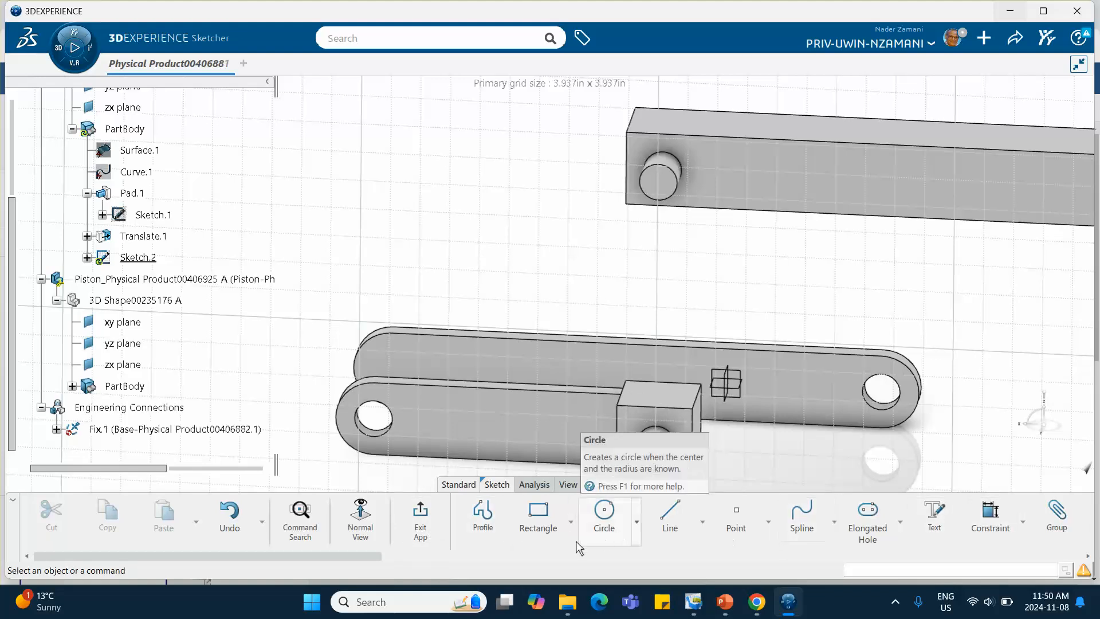
pyautogui.click(494, 484)
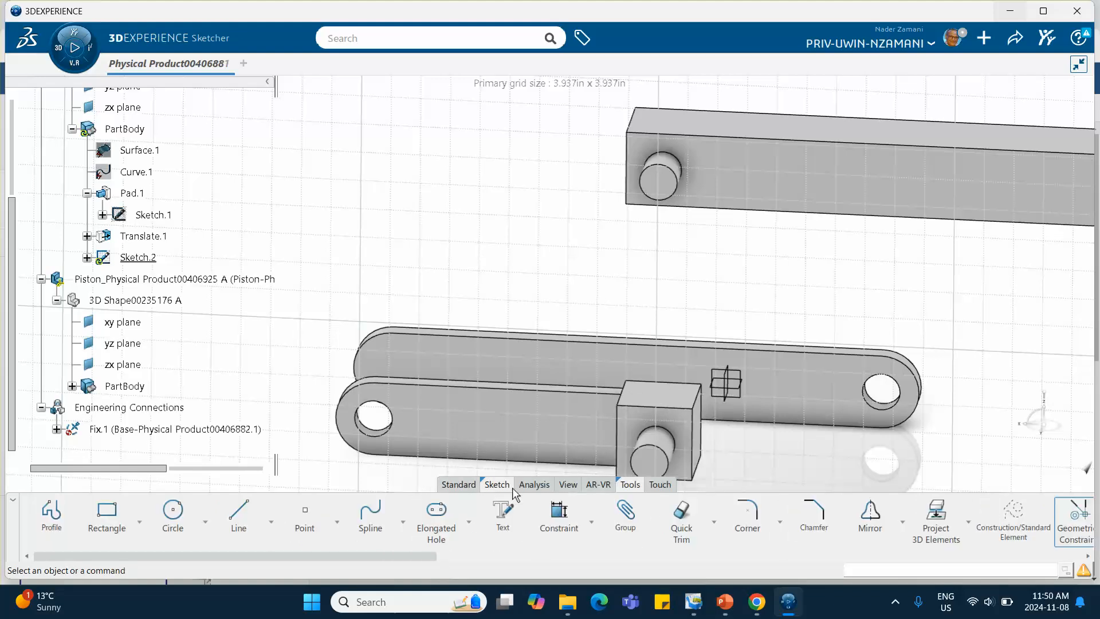
pyautogui.click(931, 518)
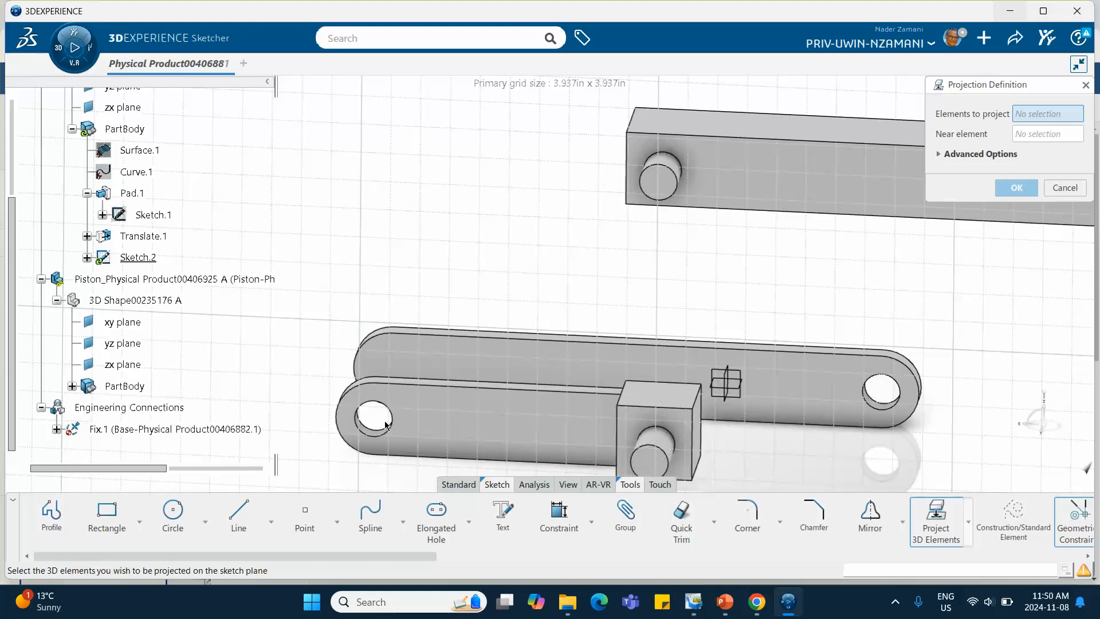
pyautogui.click(393, 438)
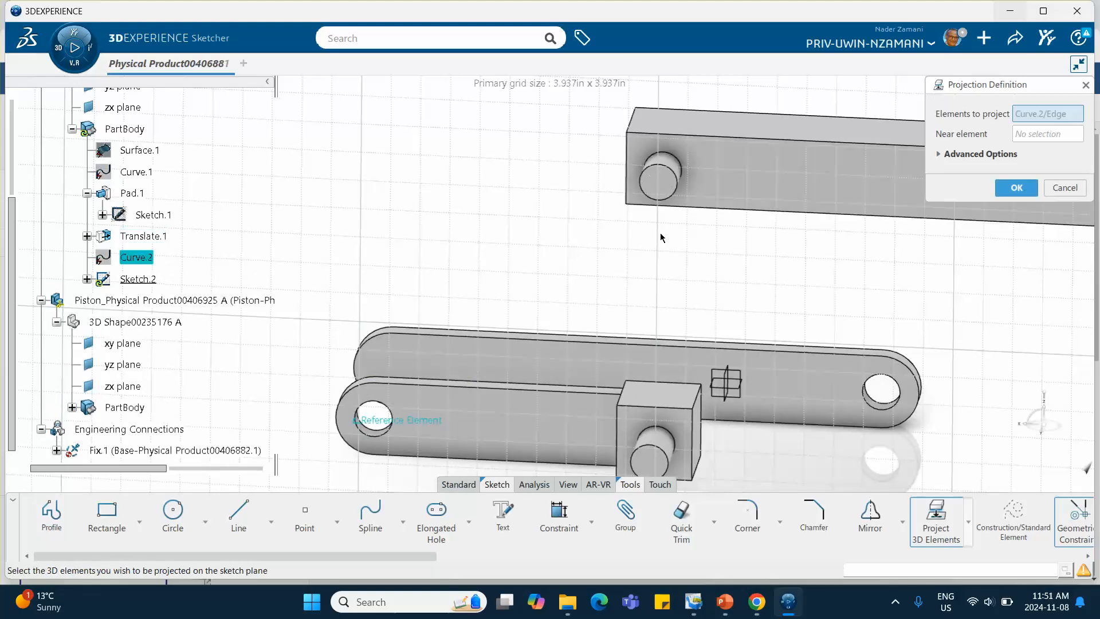
pyautogui.click(1059, 189)
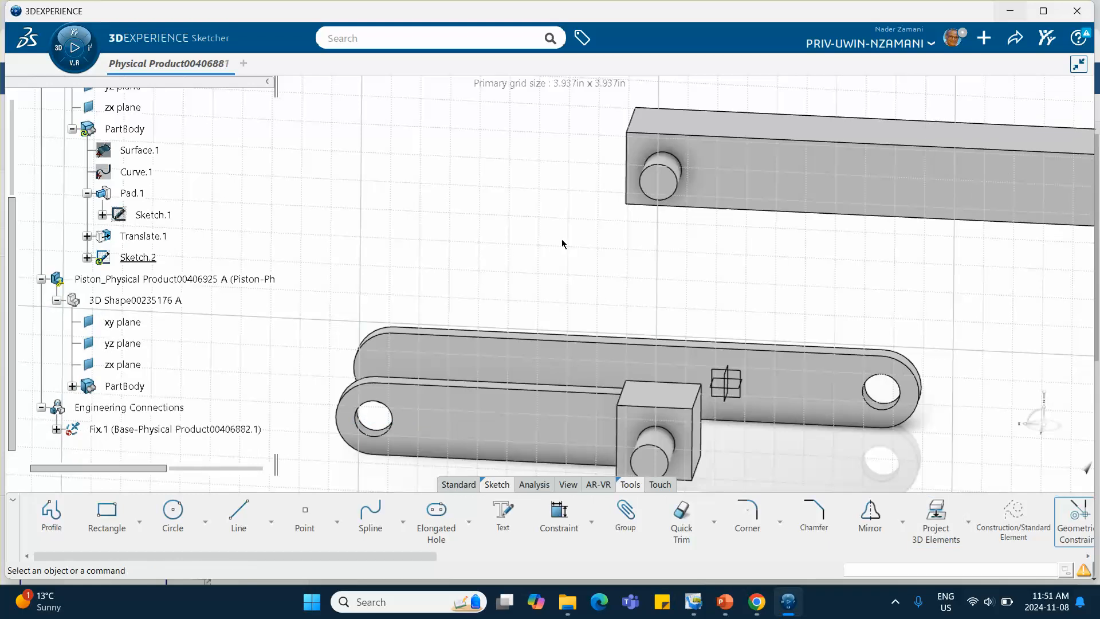
pyautogui.click(417, 371)
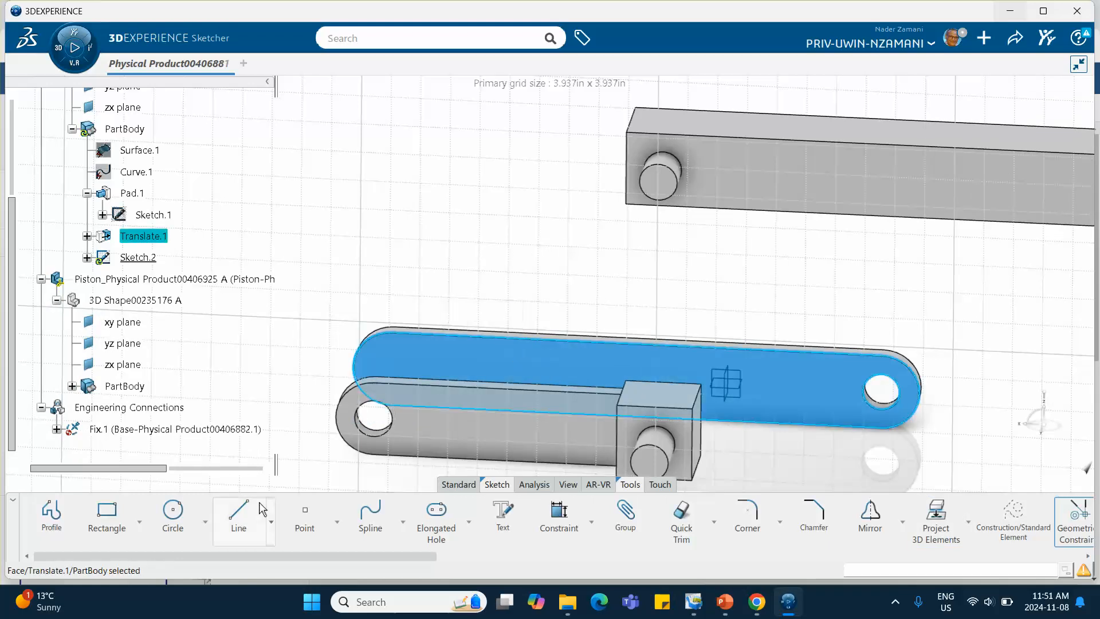
pyautogui.click(492, 227)
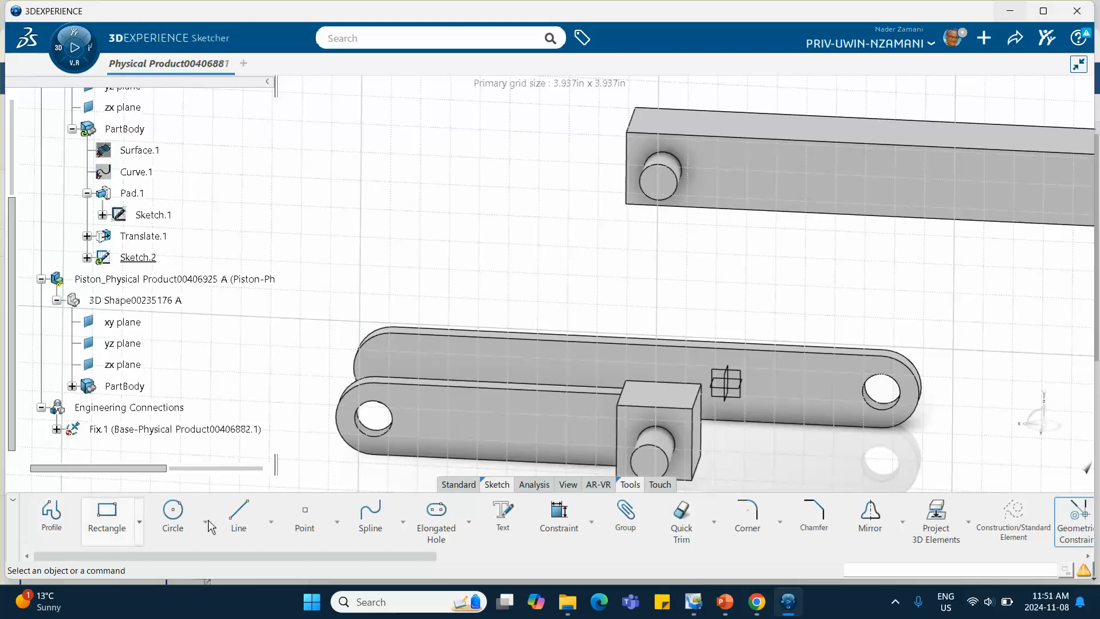
pyautogui.scroll(1, 343, 527)
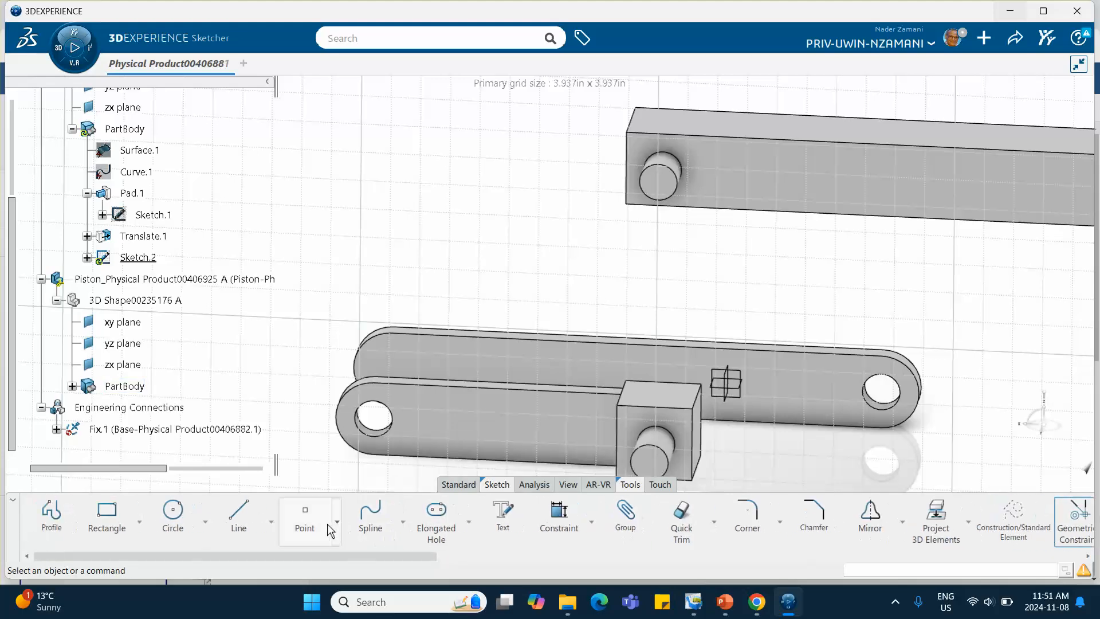
pyautogui.click(442, 486)
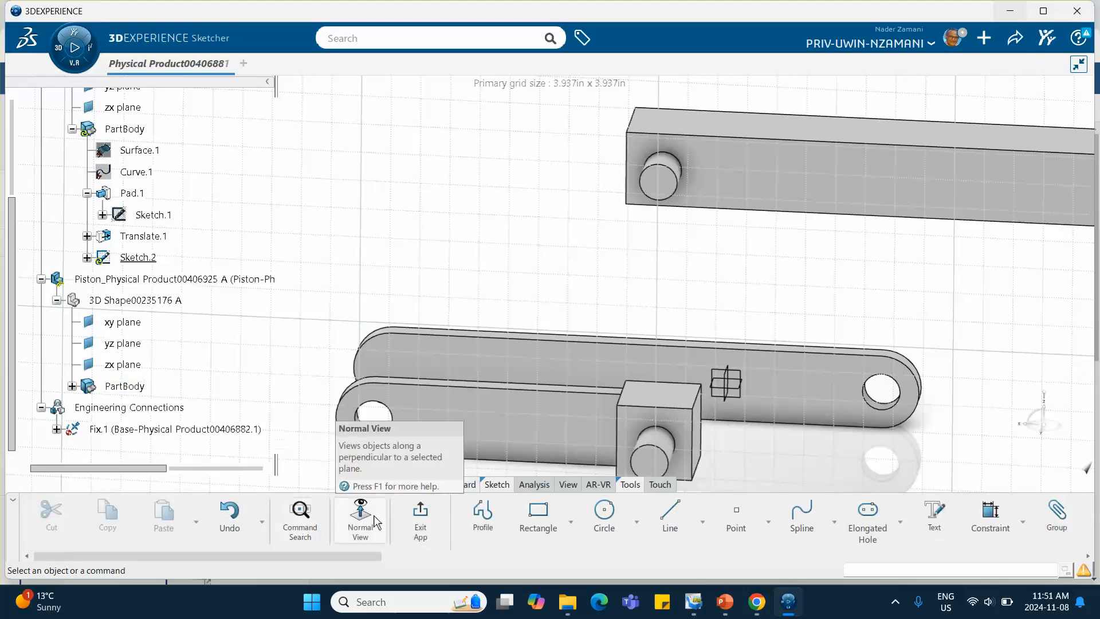
pyautogui.click(420, 513)
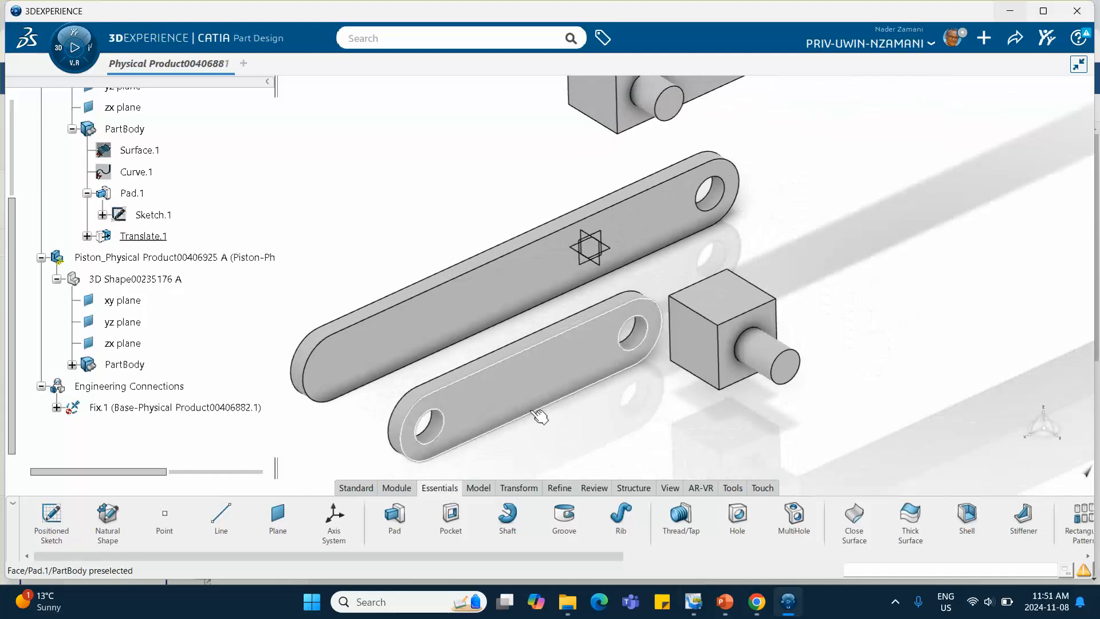
# - Sketch on the Conrod's front face, project the shorter link's hole edge nearest the Conrod's solid end as a circle, and exit the sketch
pyautogui.click(433, 322)
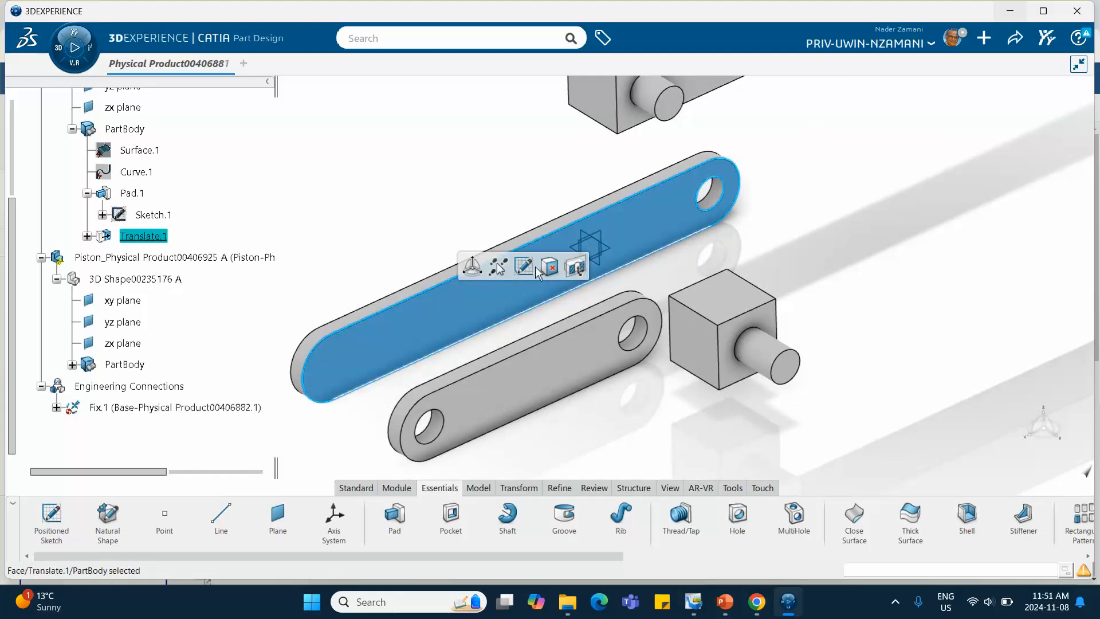
pyautogui.click(524, 266)
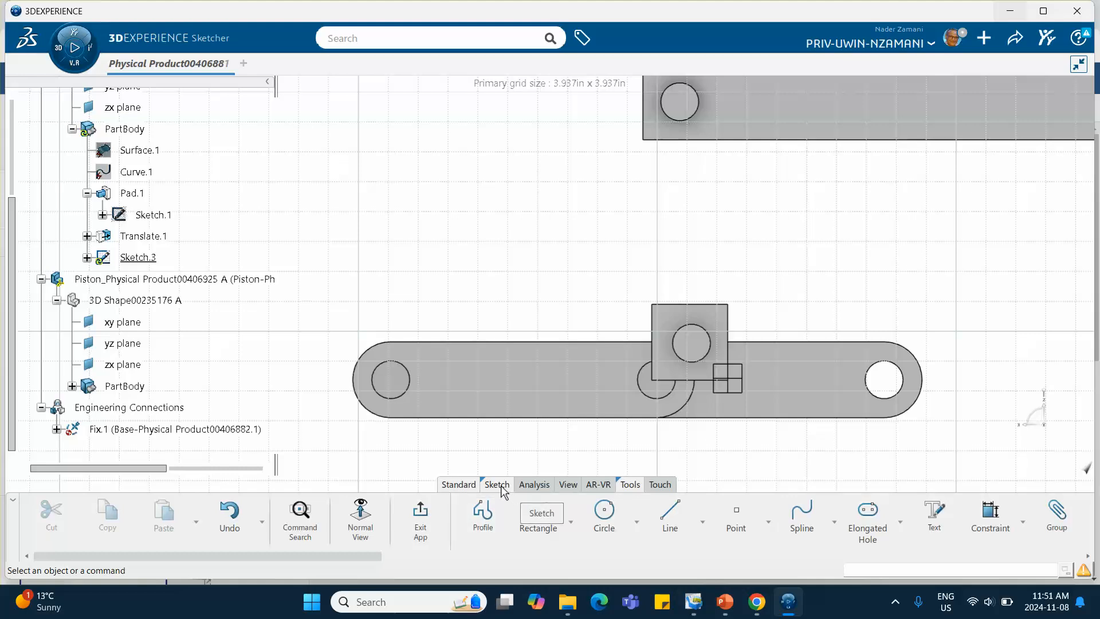
pyautogui.click(500, 486)
pyautogui.click(925, 517)
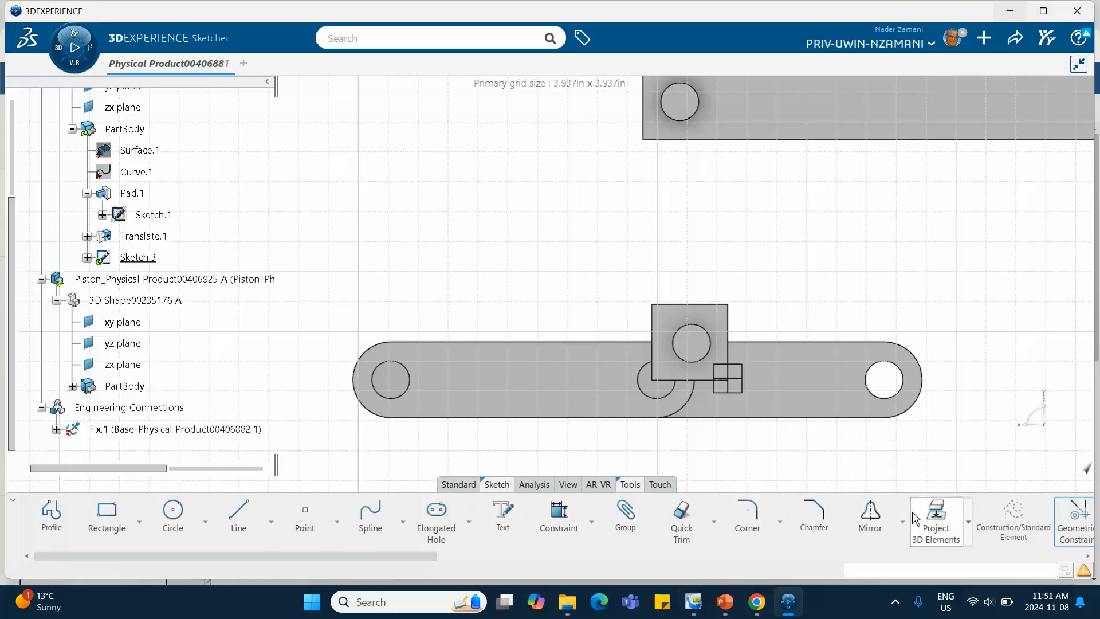
pyautogui.click(415, 381)
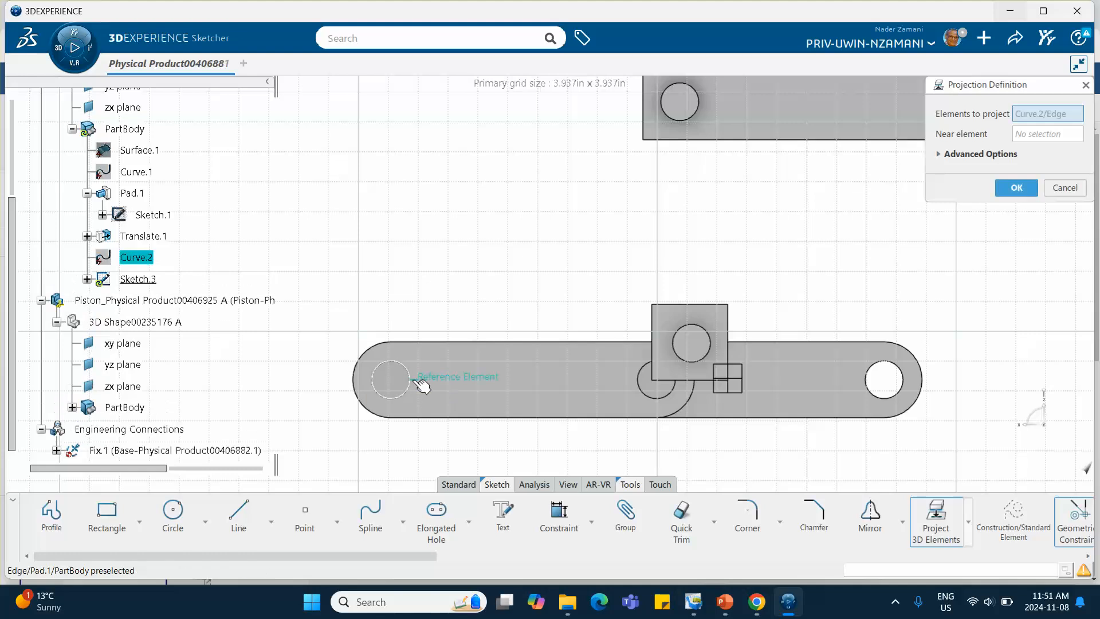
pyautogui.moveTo(499, 280); pyautogui.dragTo(544, 367, button='middle')
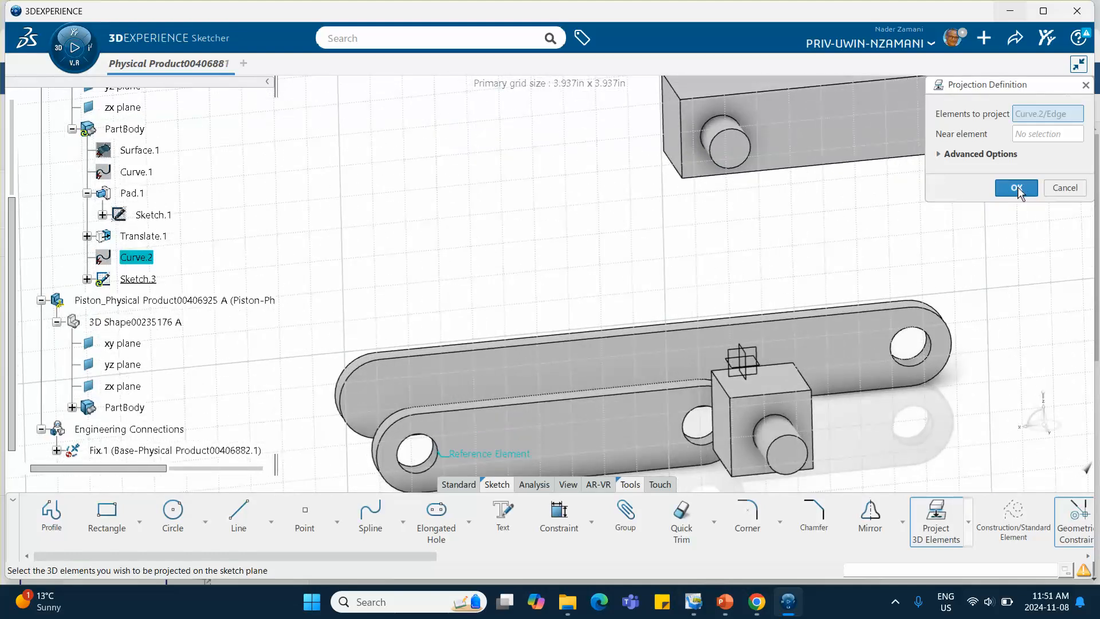
pyautogui.moveTo(651, 312)
pyautogui.mouseDown(button='middle')
pyautogui.moveTo(839, 305)
pyautogui.moveTo(687, 290)
pyautogui.moveTo(690, 256)
pyautogui.moveTo(476, 233)
pyautogui.moveTo(481, 167)
pyautogui.mouseUp(button='middle')
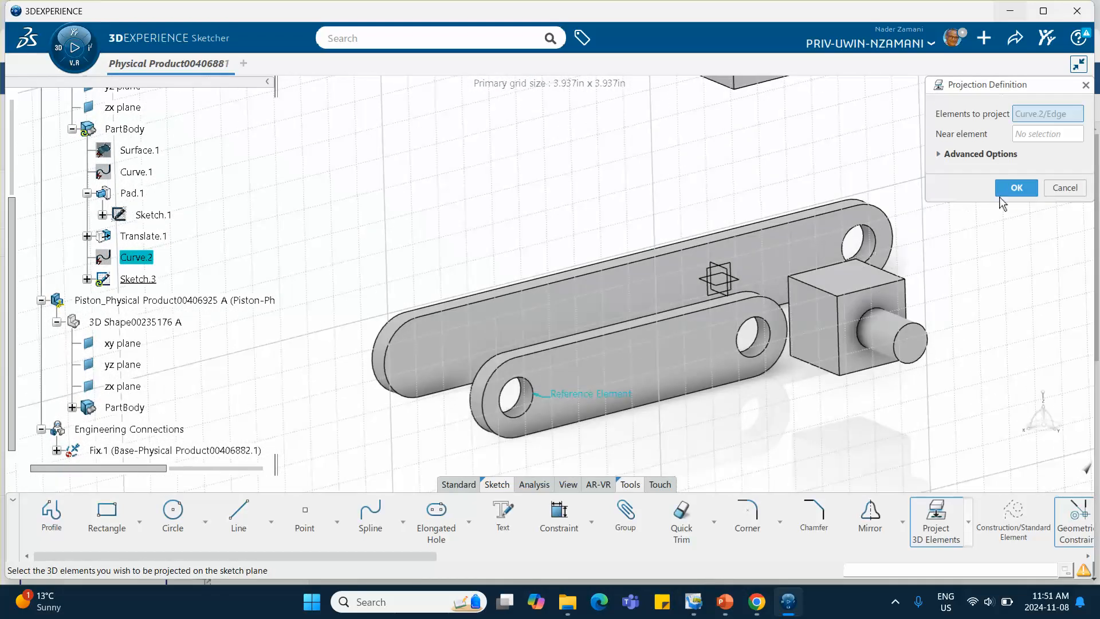
pyautogui.click(1017, 187)
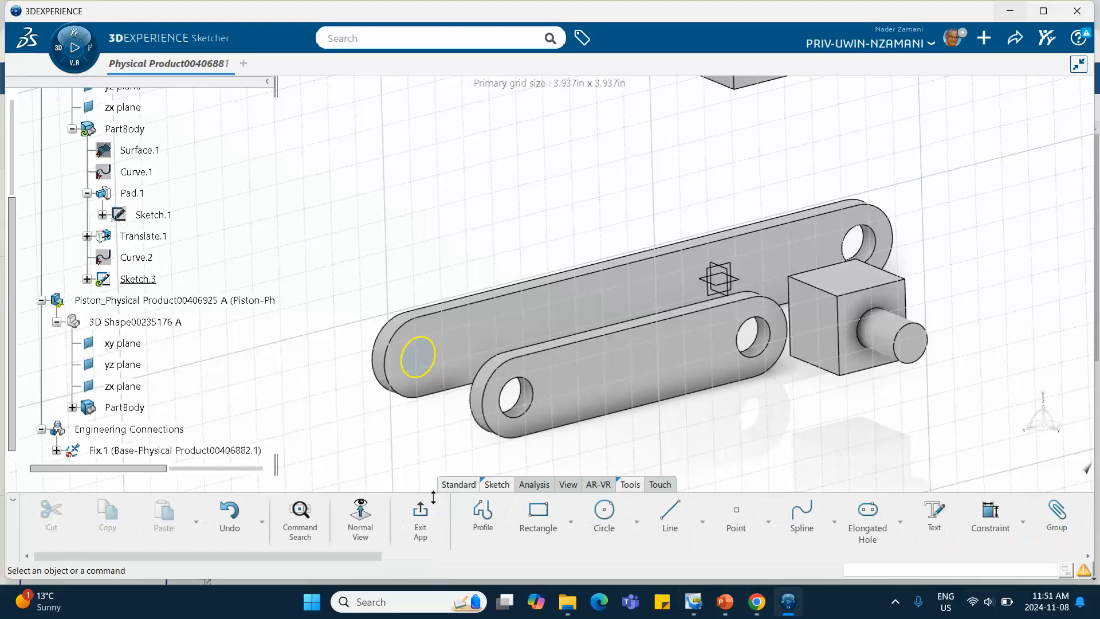
pyautogui.click(420, 518)
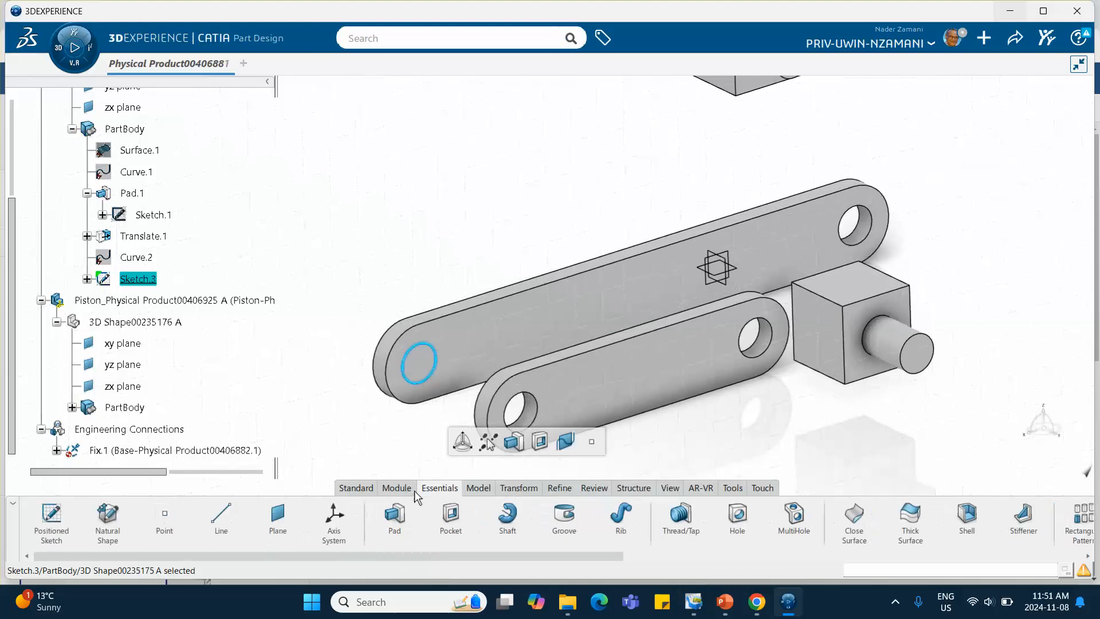
# - Start a Pad from the projected circle at the Conrod's solid end to form the pin
pyautogui.click(393, 518)
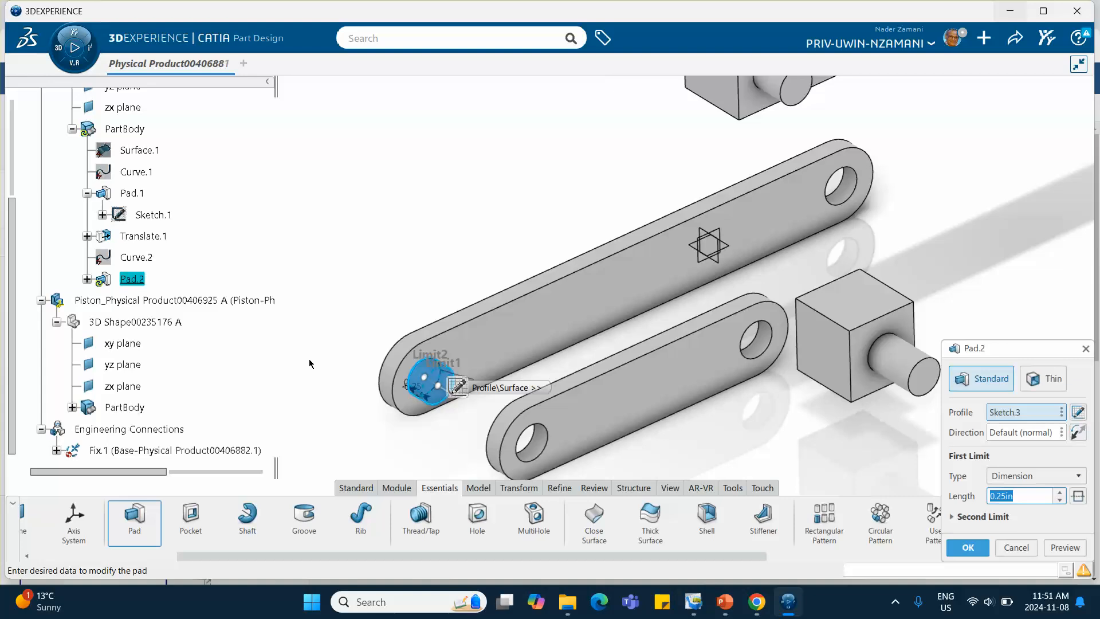
# - Pad the circular profile at the conrod's end by 0.5 in and activate the top-level product for assembly work
pyautogui.write('.5')
pyautogui.click(968, 547)
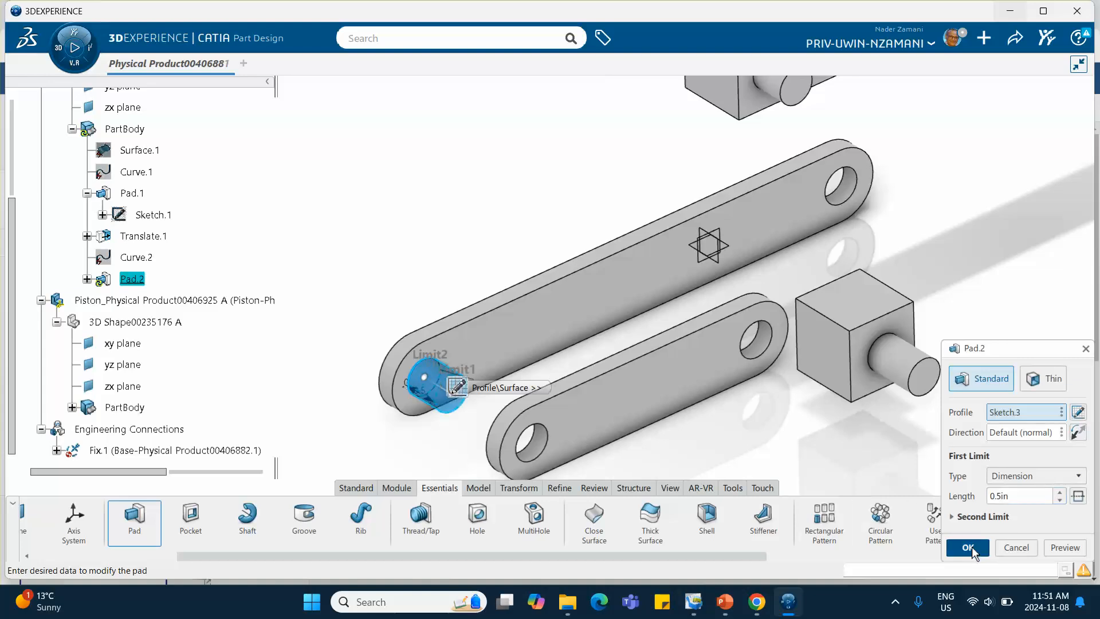
pyautogui.middleClick(395, 215)
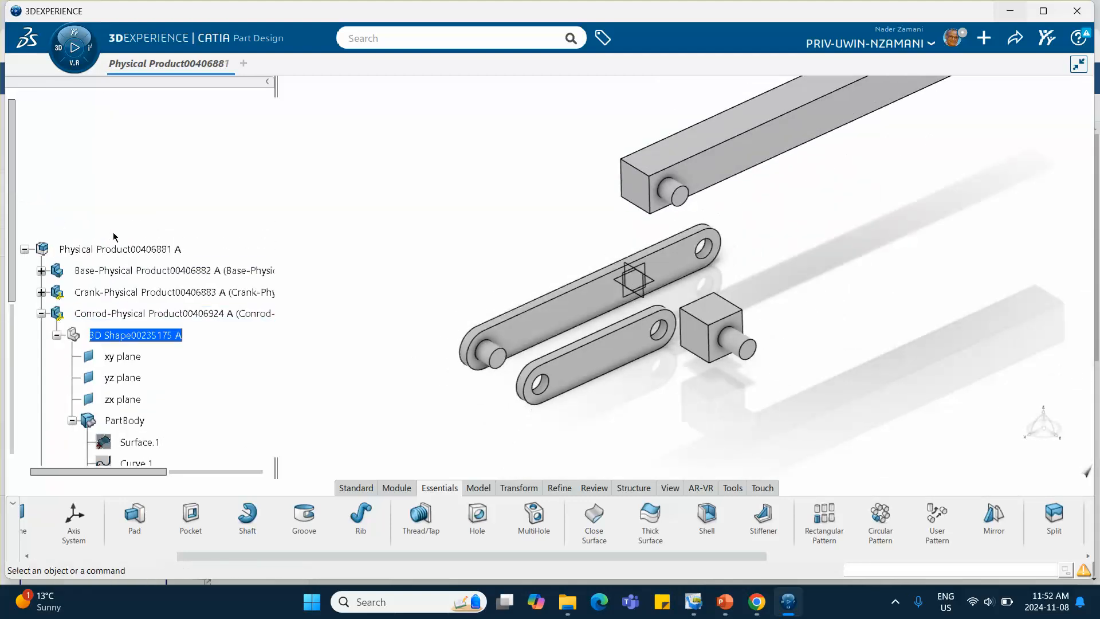
pyautogui.doubleClick(132, 253)
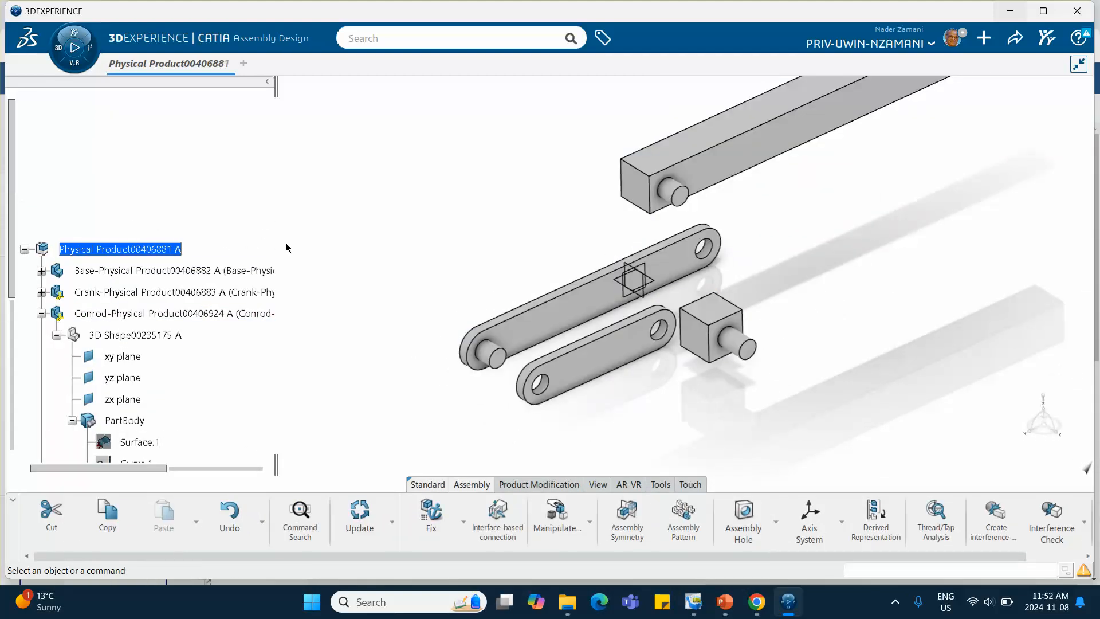
pyautogui.moveTo(408, 435); pyautogui.dragTo(338, 325, button='middle')
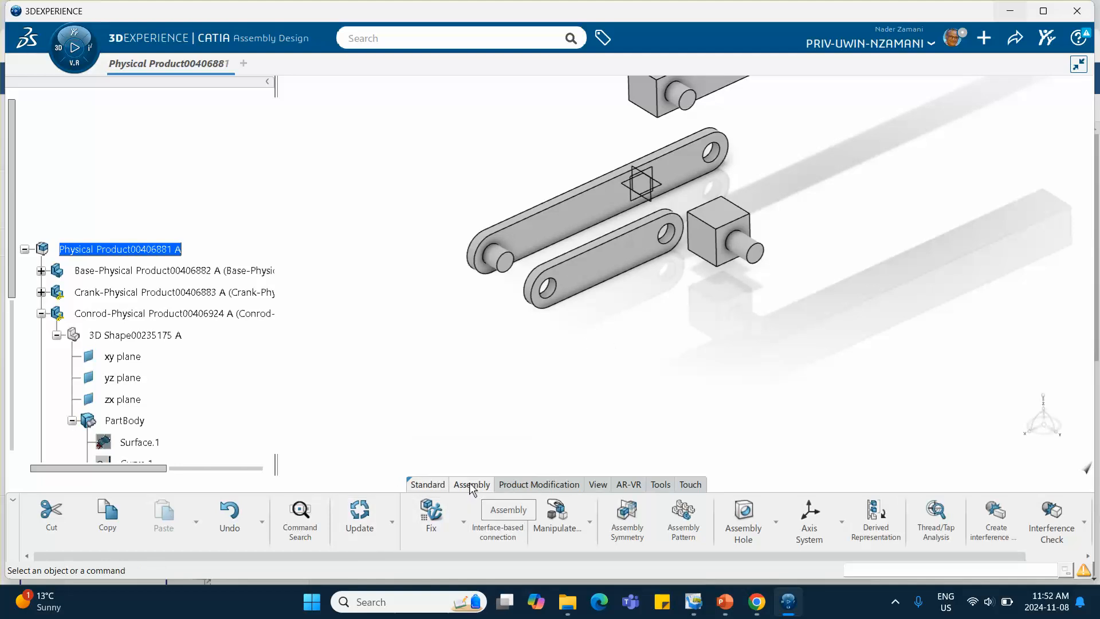
pyautogui.click(464, 521)
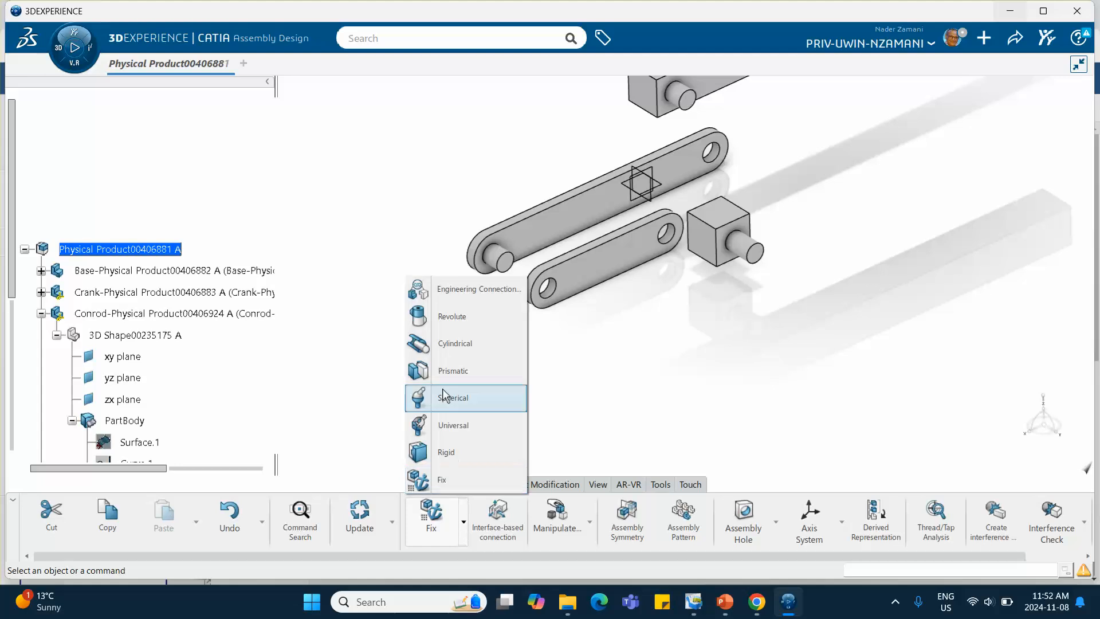
pyautogui.click(448, 318)
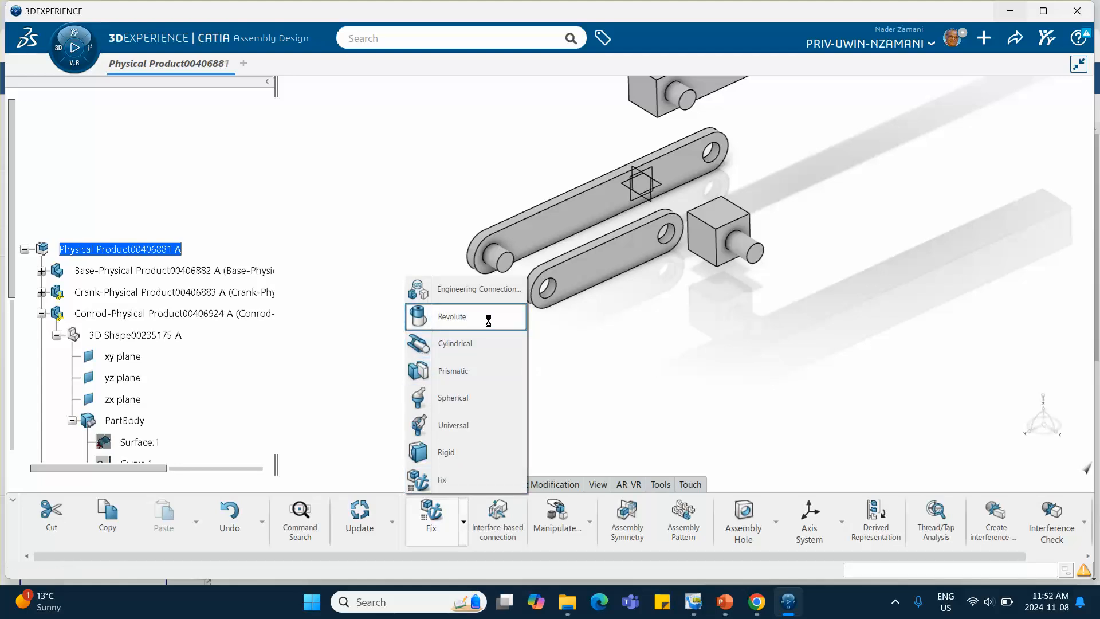
pyautogui.moveTo(463, 320); pyautogui.dragTo(457, 423, button='middle')
pyautogui.click(462, 430)
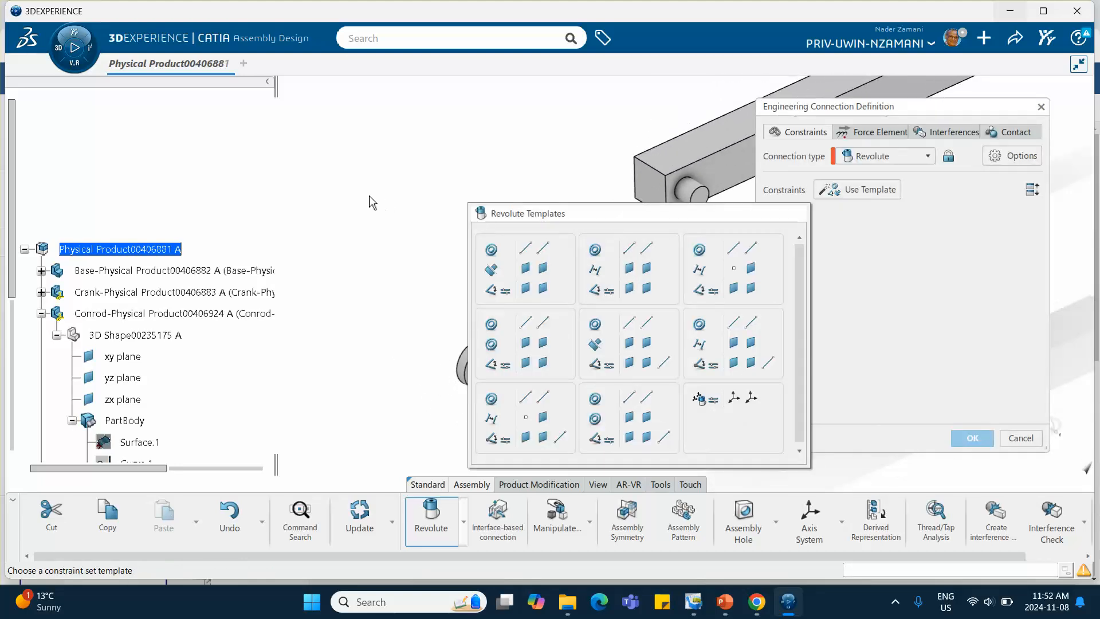
pyautogui.click(717, 359)
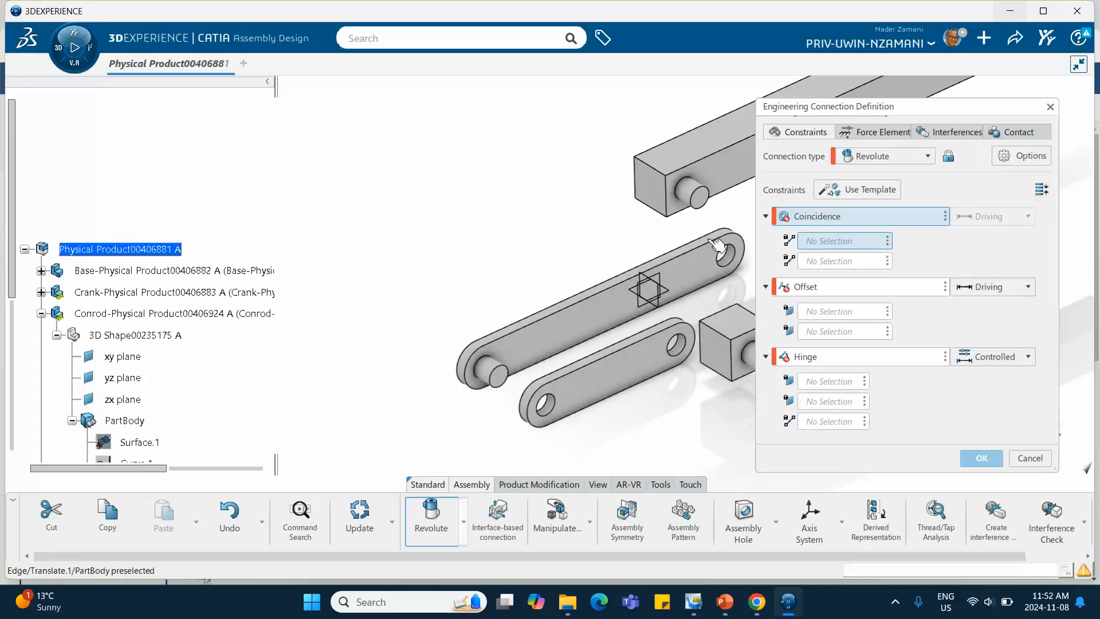
pyautogui.click(688, 180)
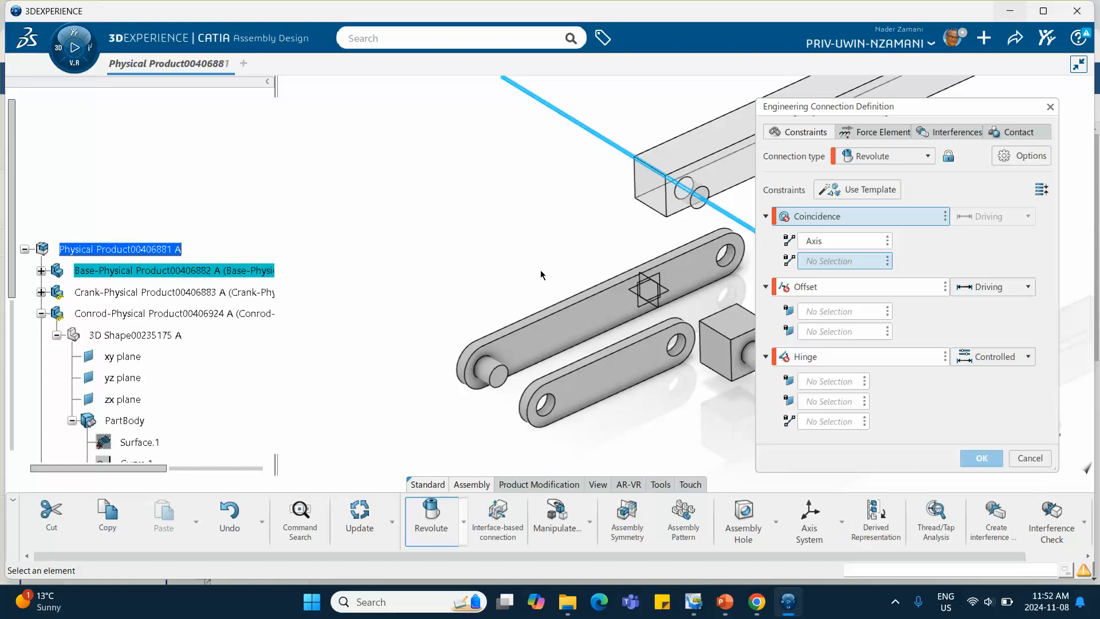
pyautogui.click(560, 412)
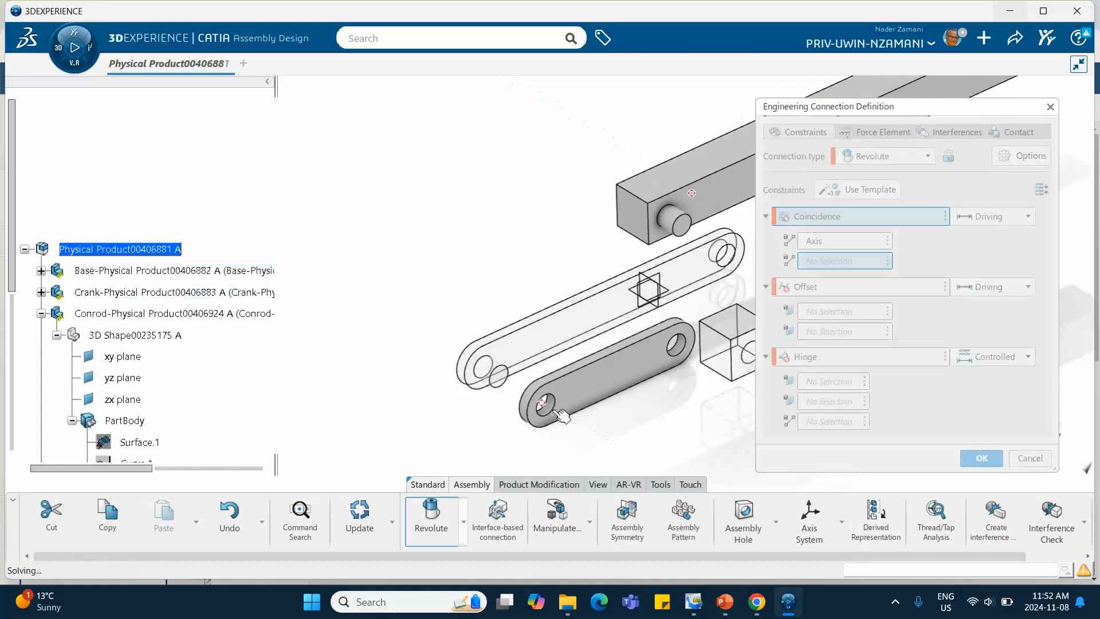
pyautogui.click(1030, 458)
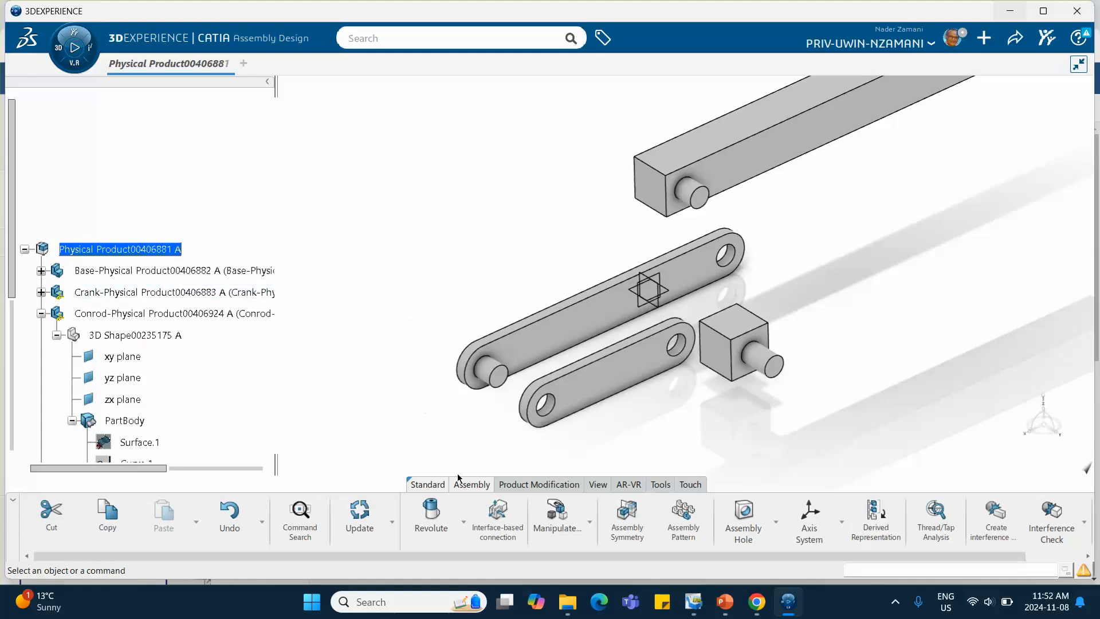
pyautogui.click(430, 516)
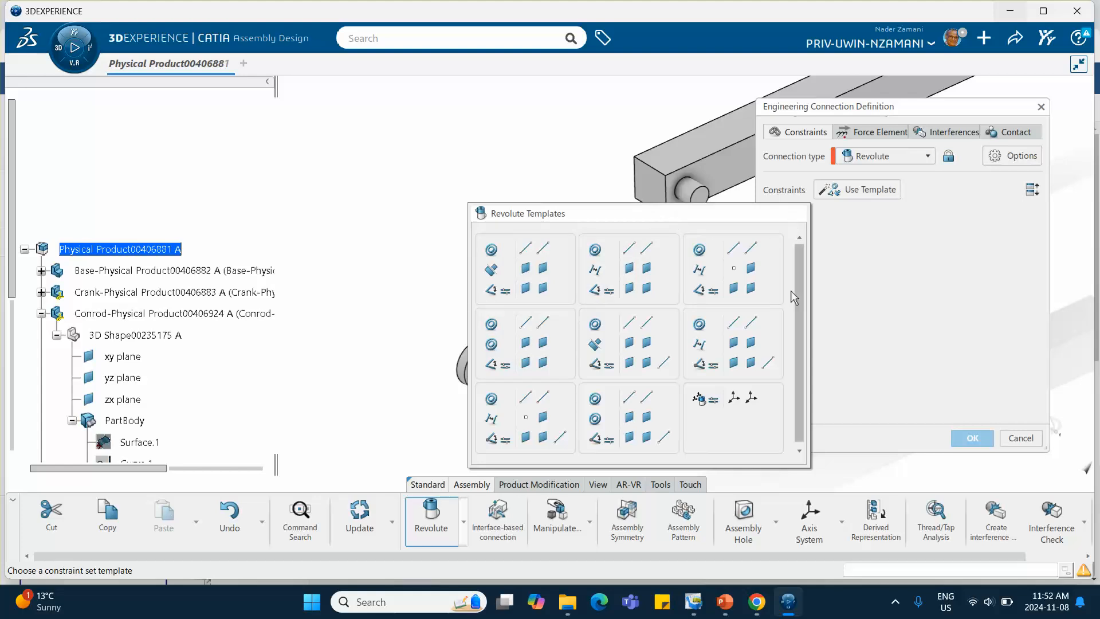
pyautogui.click(888, 284)
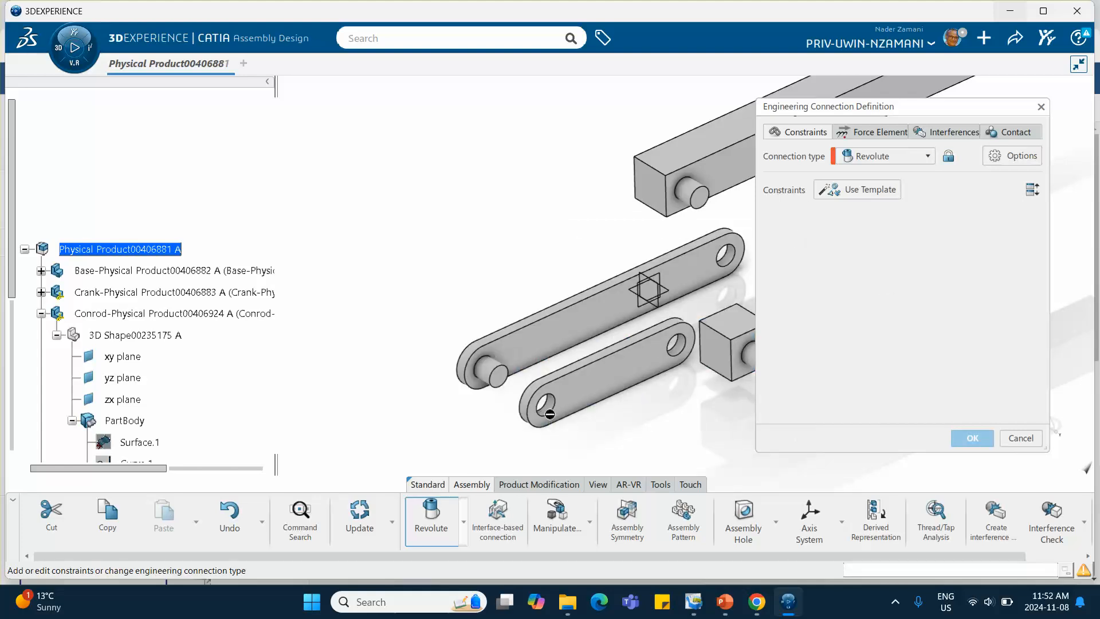
pyautogui.click(1015, 437)
# - Start a Revolute connection with the Coincidence, Offset and Hinge template, and make the crank's near hole axis coincident with the base pin axis
pyautogui.moveTo(531, 212); pyautogui.dragTo(245, 198, button='middle')
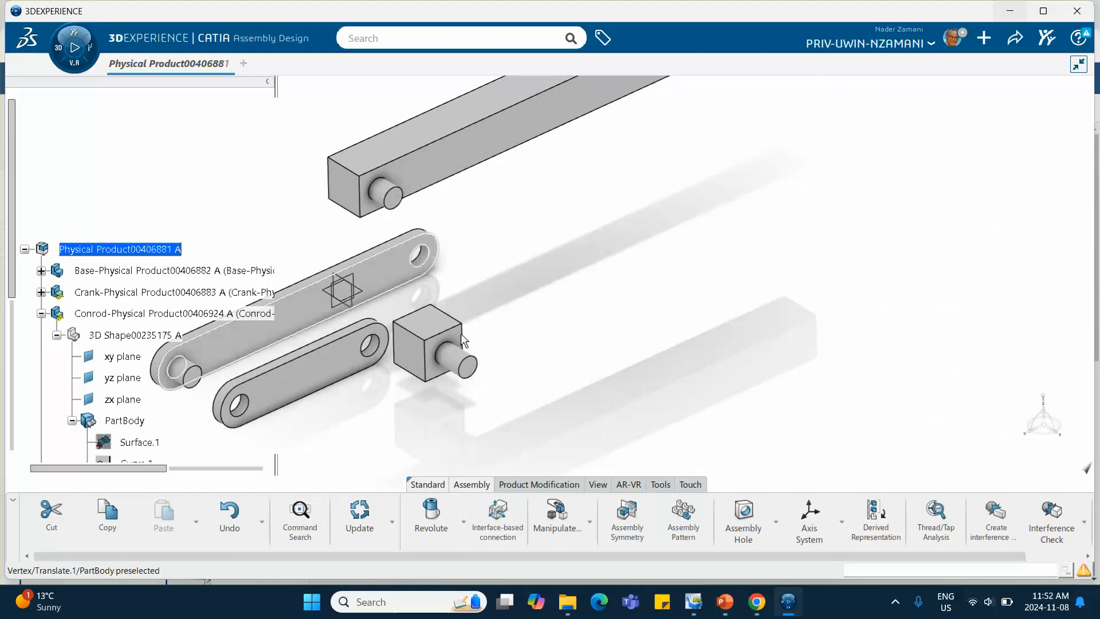
pyautogui.click(439, 528)
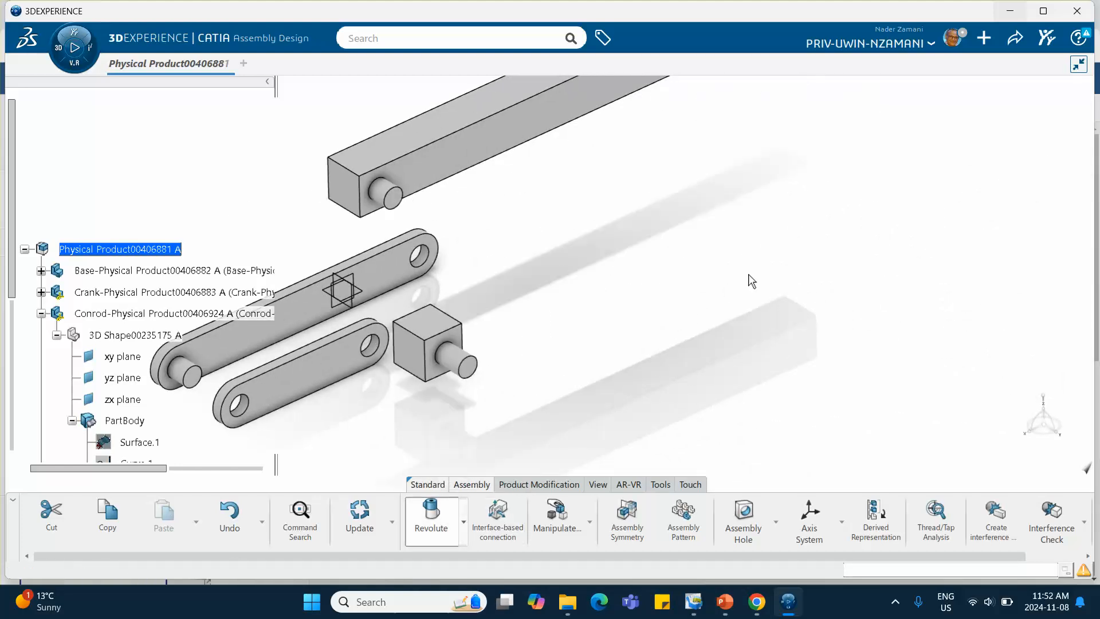
pyautogui.click(732, 360)
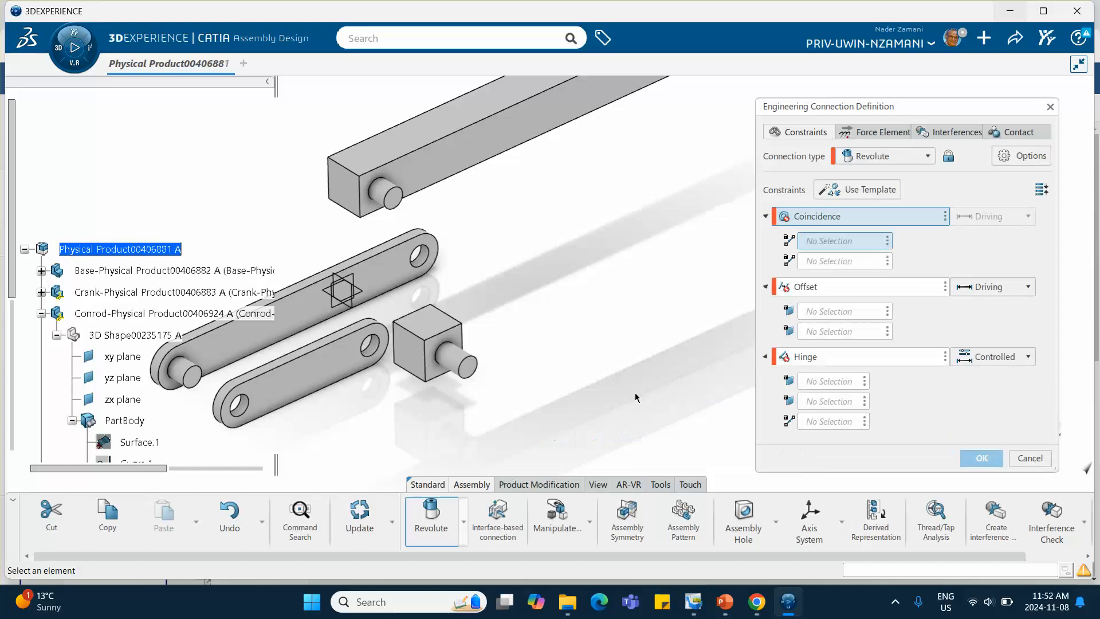
pyautogui.click(243, 412)
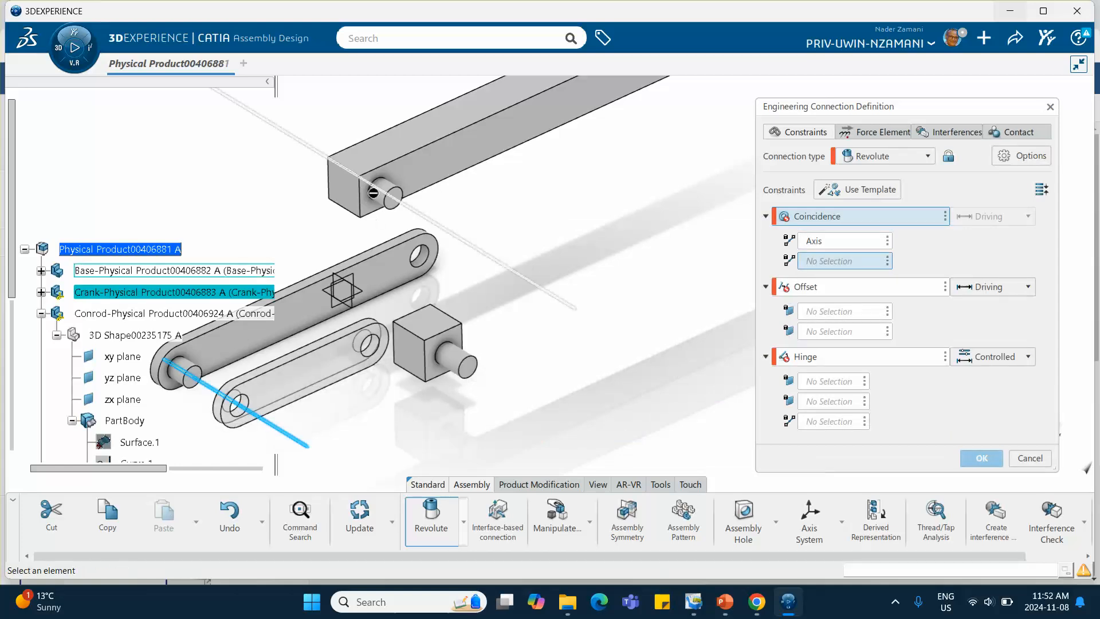
pyautogui.click(385, 194)
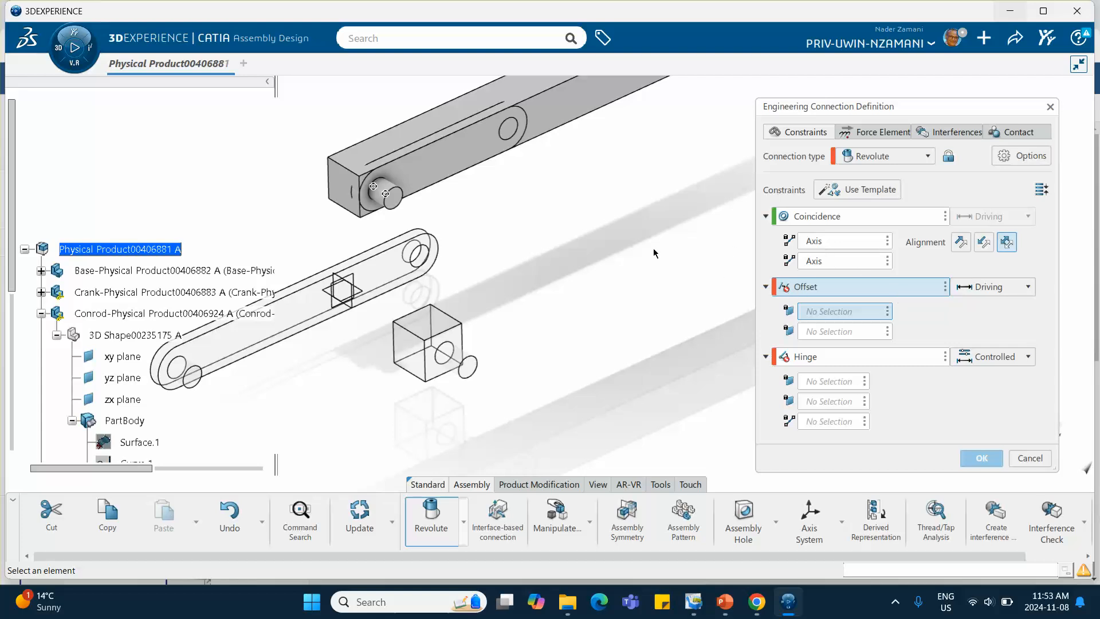
# - Define a driving 0 in offset between the base's long side face and the crank's flat face, with opposite orientation
pyautogui.click(567, 104)
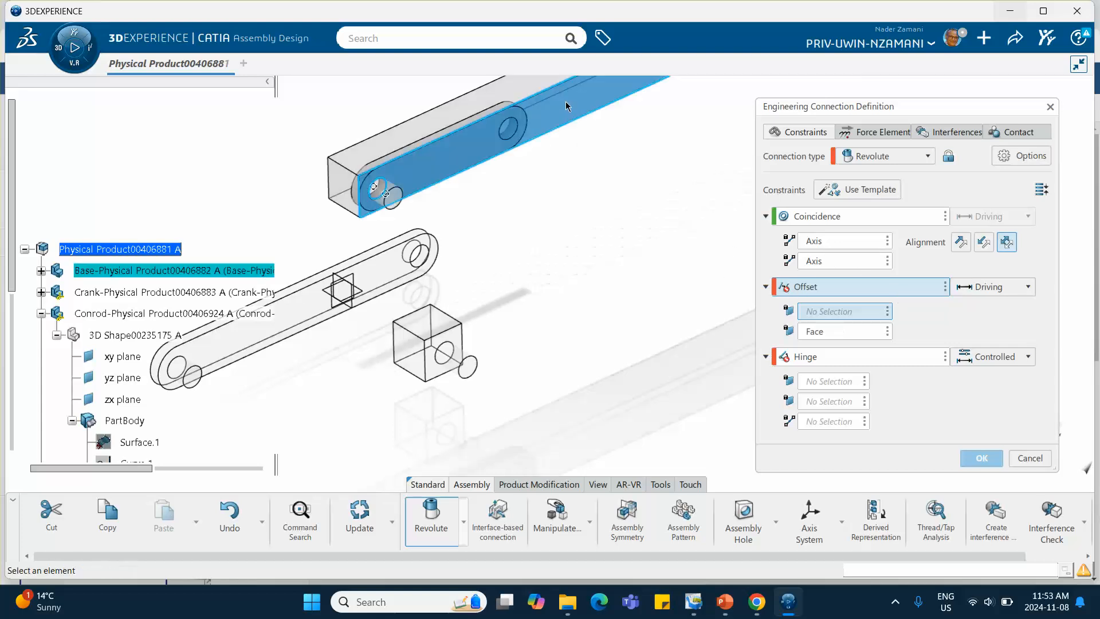
pyautogui.click(451, 165)
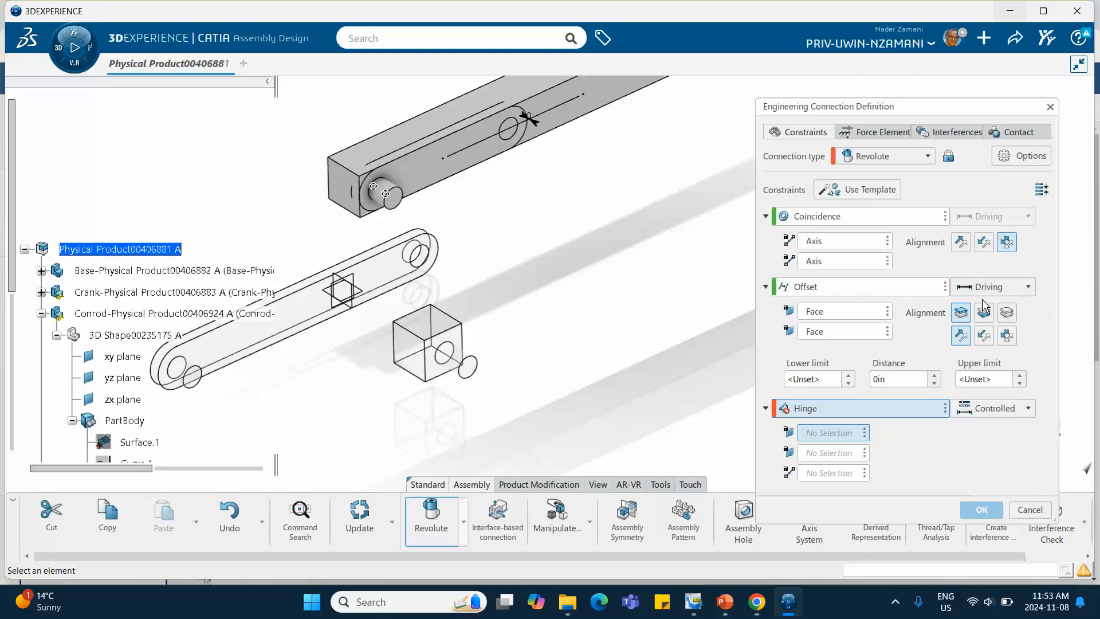
pyautogui.click(984, 337)
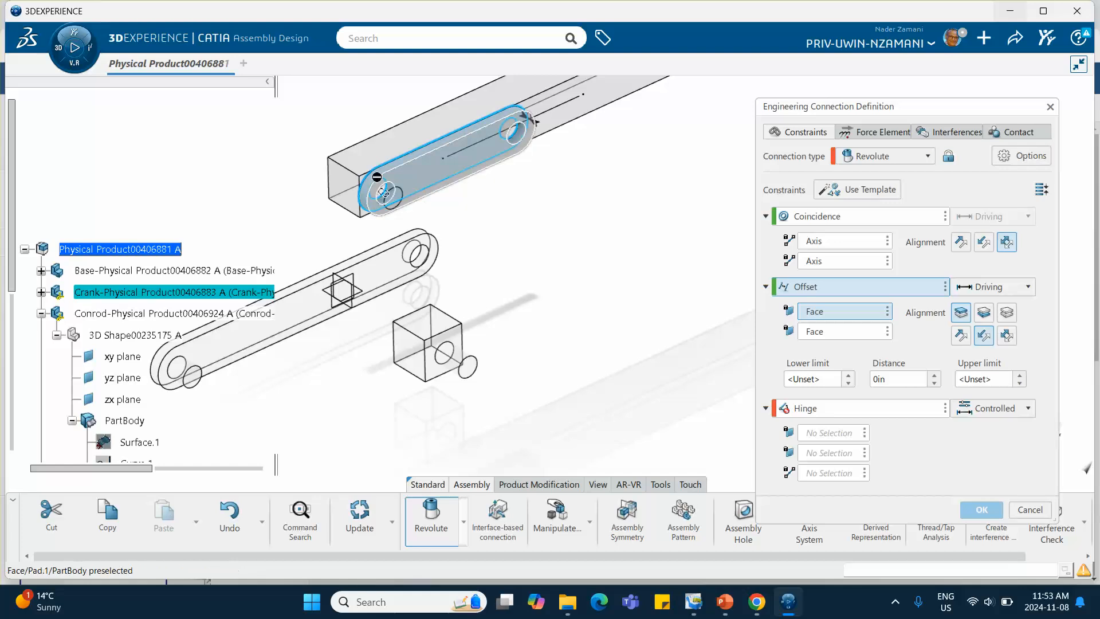
# - Replace the Hinge constraint with a controlled Angle constraint, using the Coincidence, Offset and Angle revolute template
pyautogui.moveTo(454, 220); pyautogui.dragTo(584, 202, button='middle')
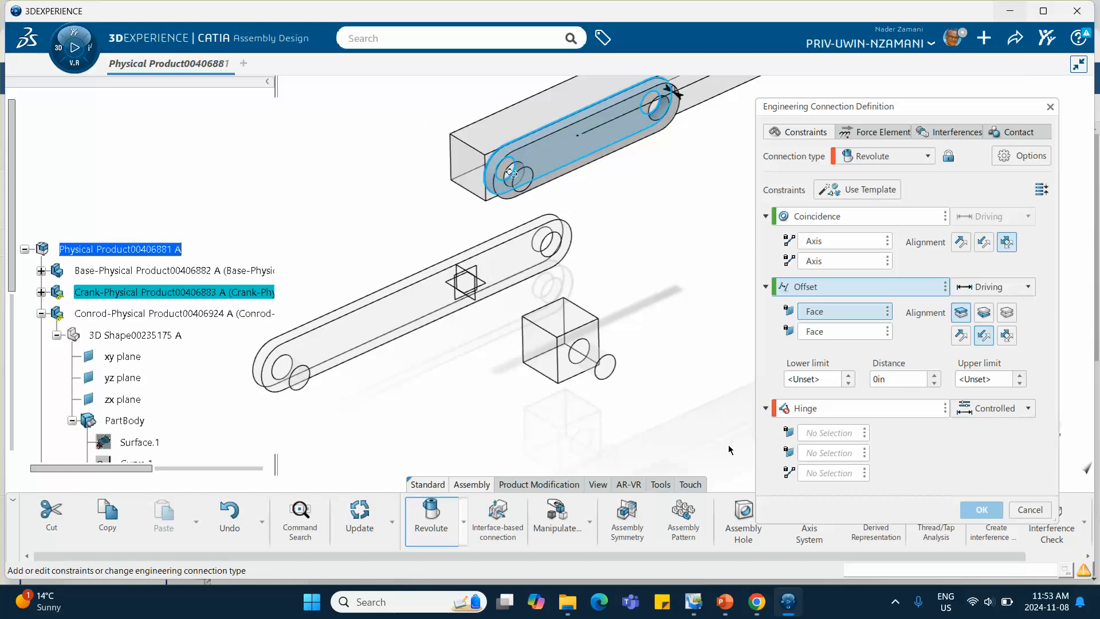
pyautogui.click(945, 409)
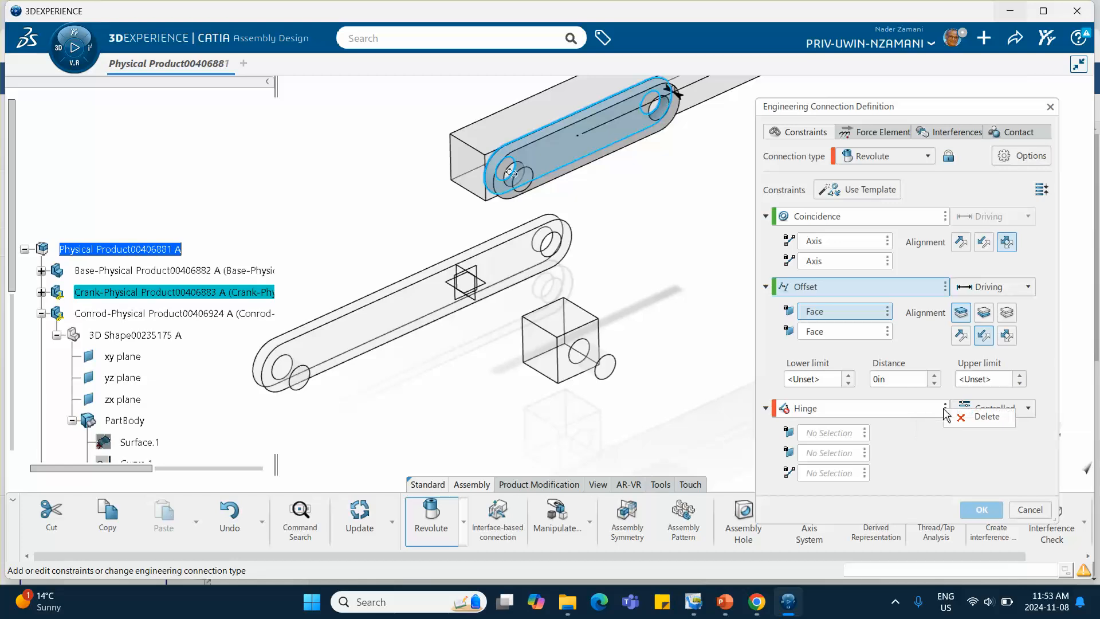
pyautogui.click(982, 416)
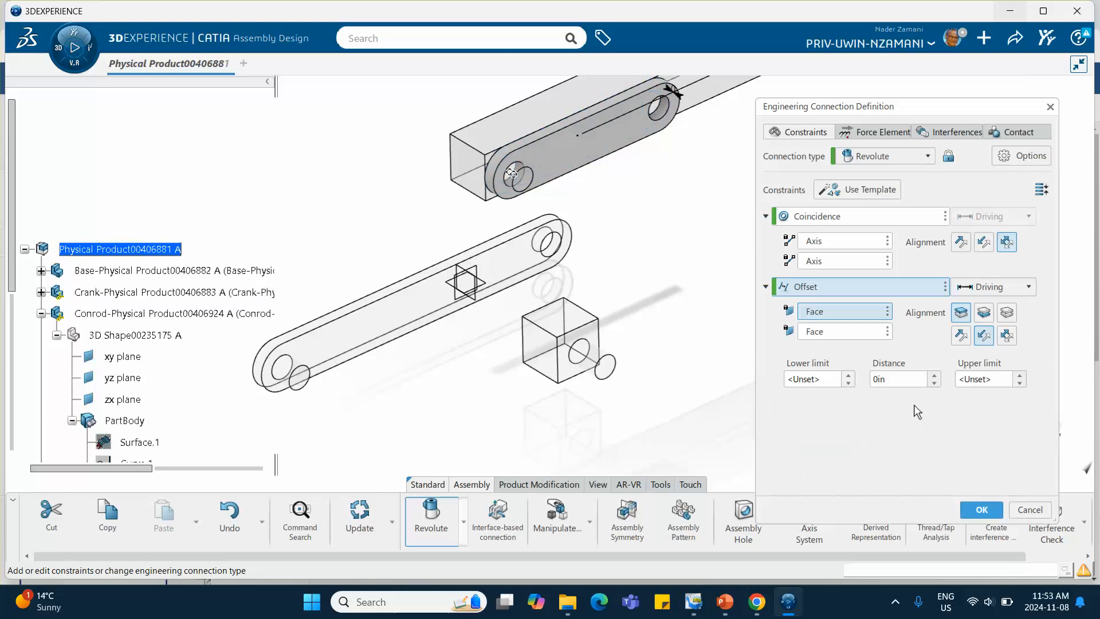
pyautogui.click(843, 190)
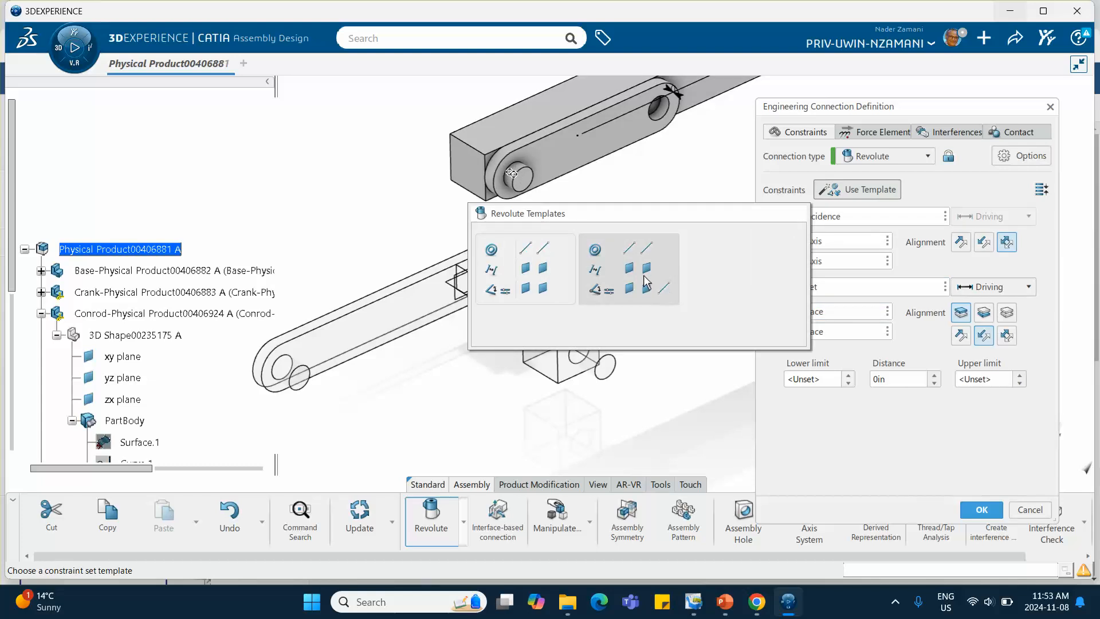
pyautogui.click(538, 289)
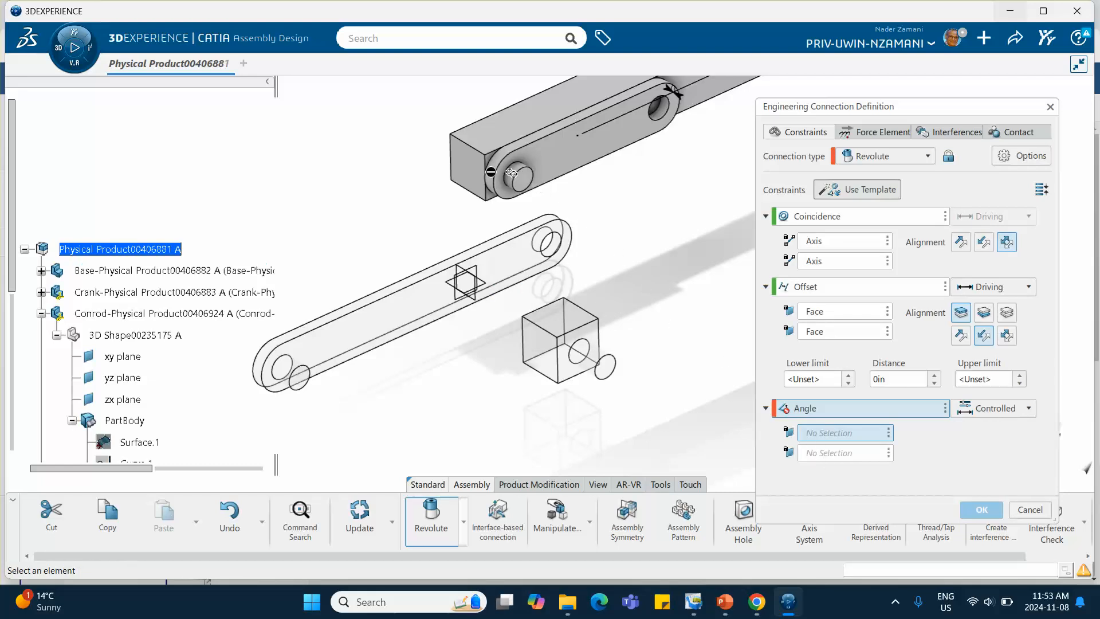
# - Define the controlled angle between the base's square end face and the crank's yz plane, and create the revolute connection
pyautogui.click(465, 172)
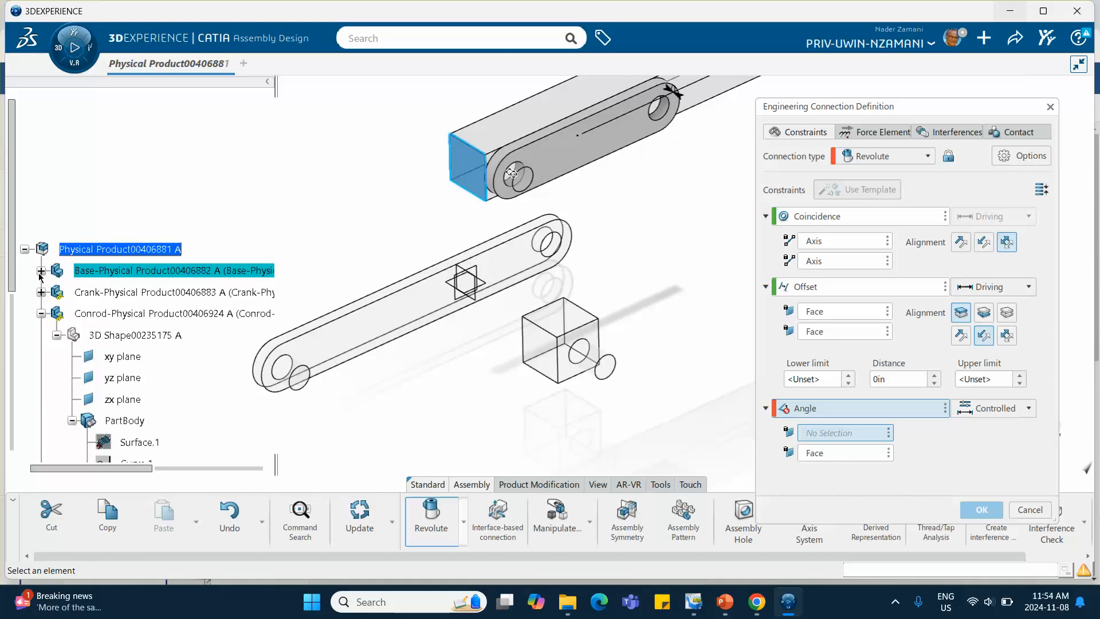
pyautogui.moveTo(564, 198); pyautogui.dragTo(592, 172, button='middle')
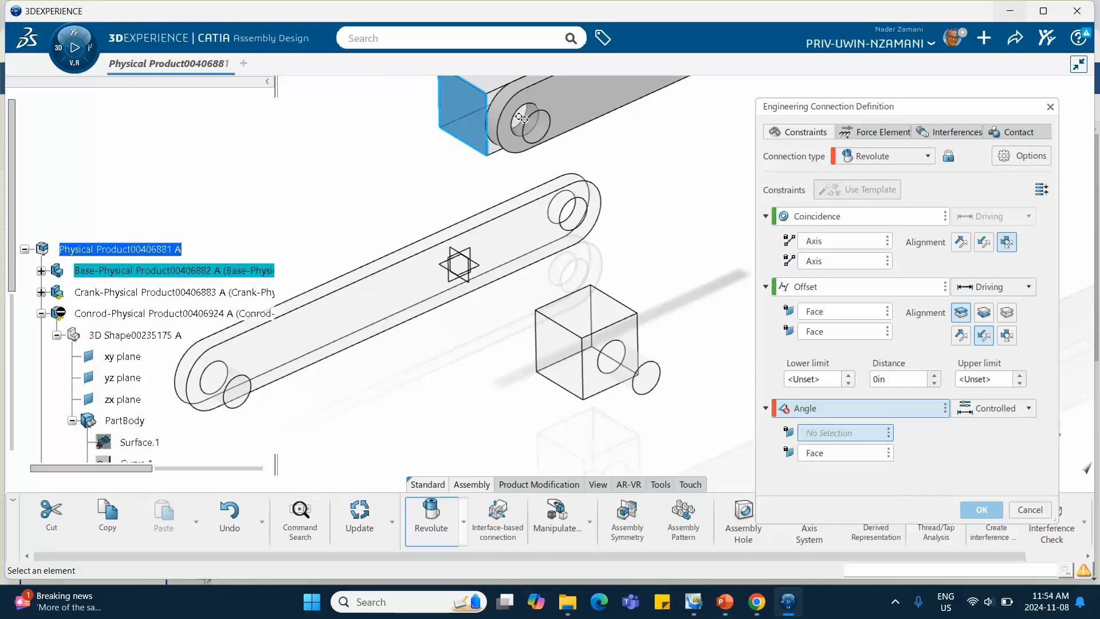
pyautogui.moveTo(274, 255); pyautogui.dragTo(408, 328, button='middle')
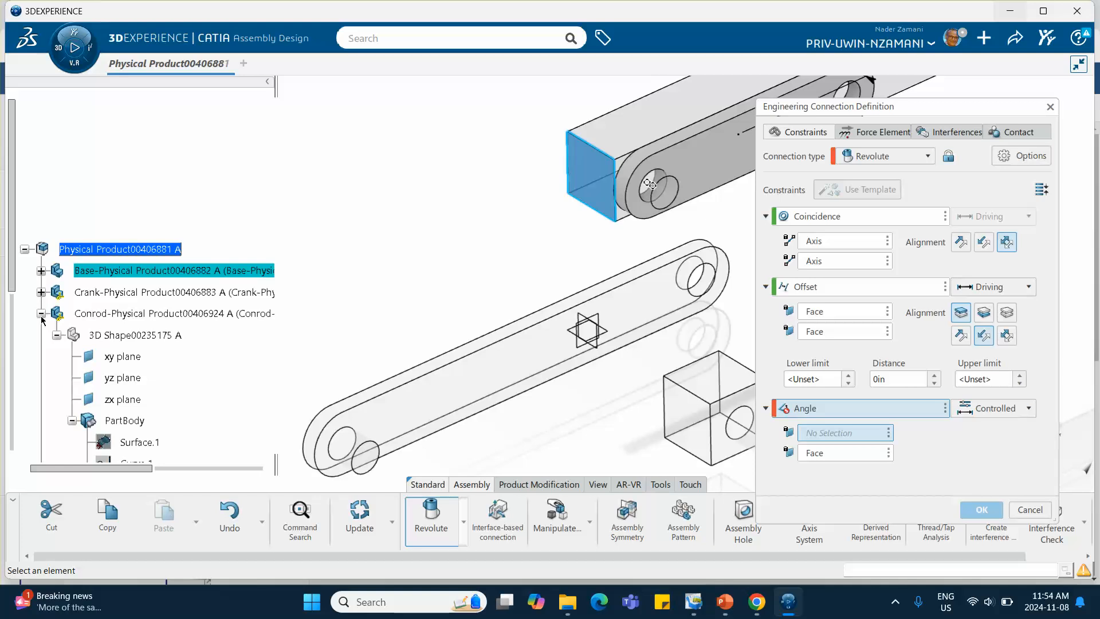
pyautogui.click(42, 292)
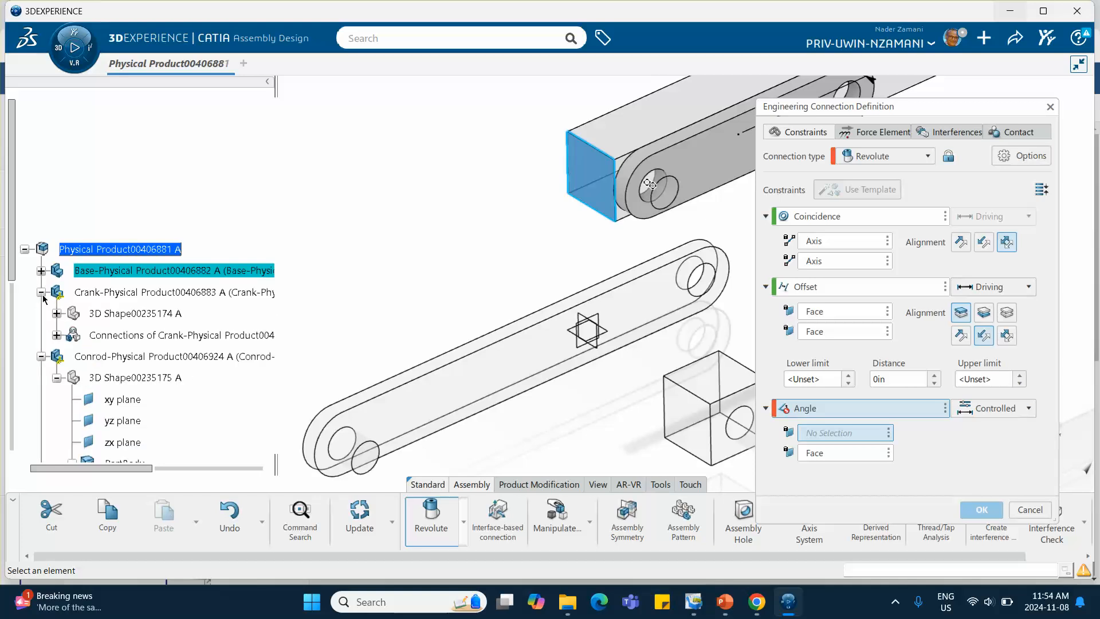
pyautogui.click(57, 314)
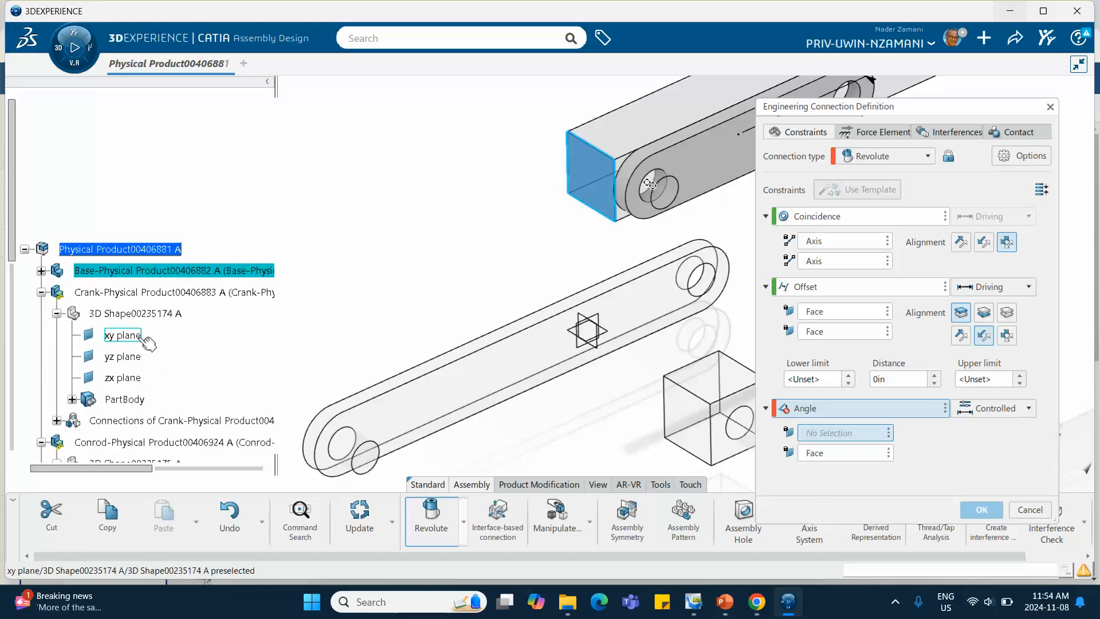
pyautogui.moveTo(356, 315); pyautogui.dragTo(269, 304, button='middle')
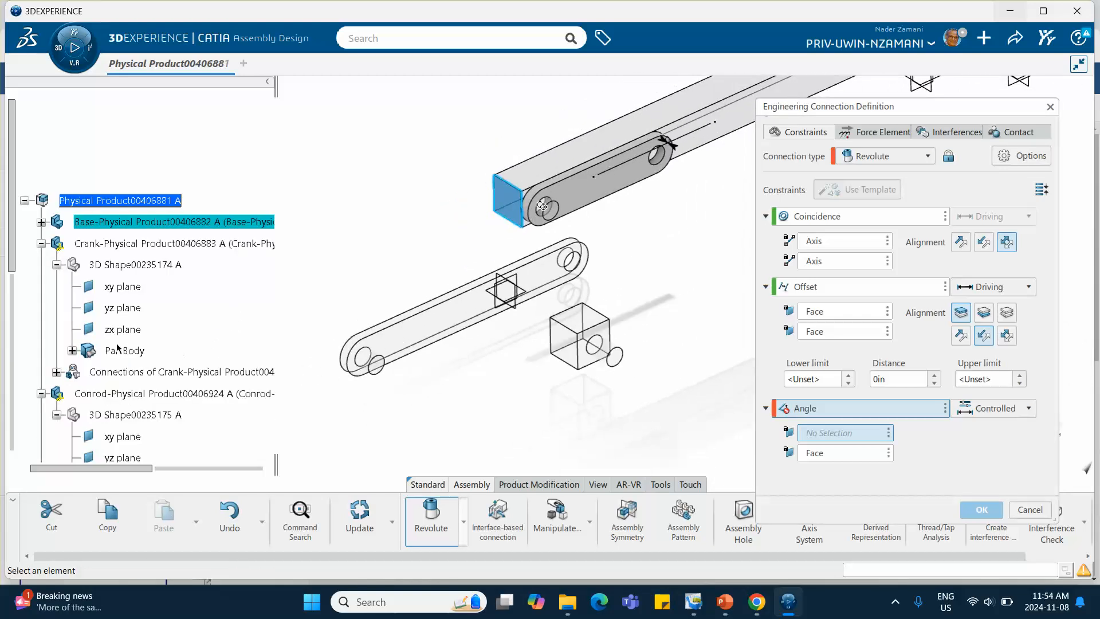
pyautogui.click(127, 308)
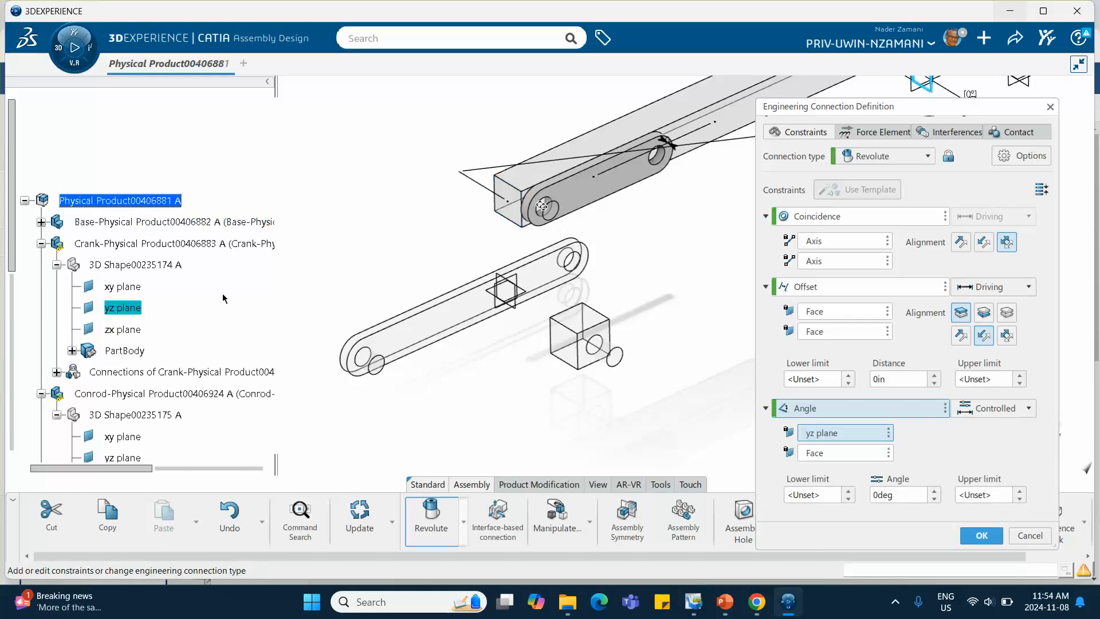
pyautogui.moveTo(304, 257); pyautogui.dragTo(186, 278, button='middle')
pyautogui.moveTo(343, 242); pyautogui.dragTo(255, 261, button='middle')
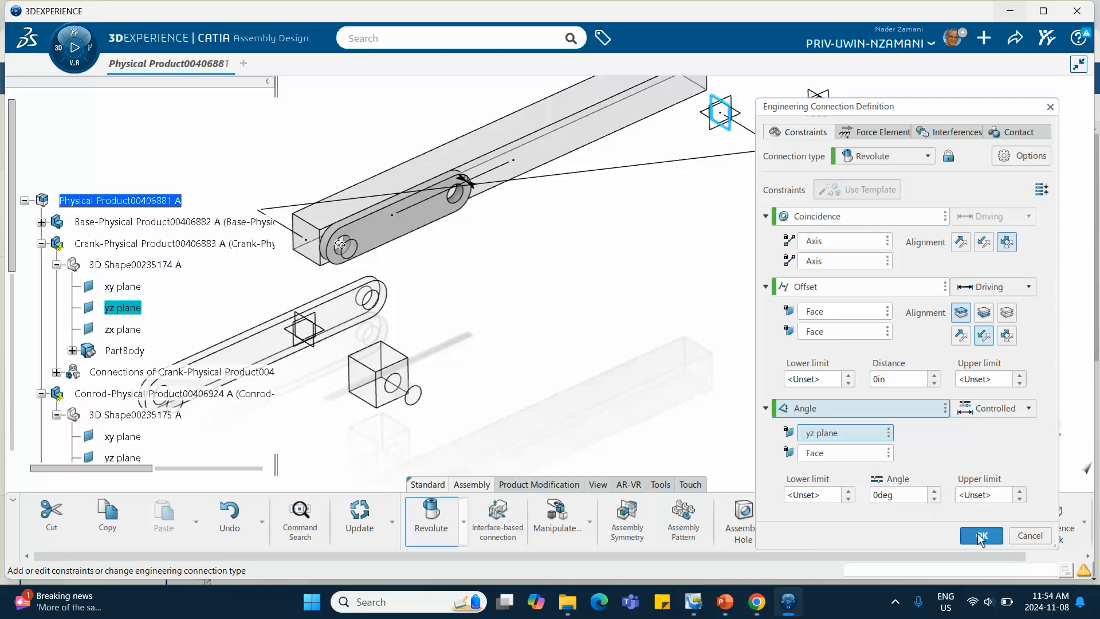
pyautogui.click(982, 536)
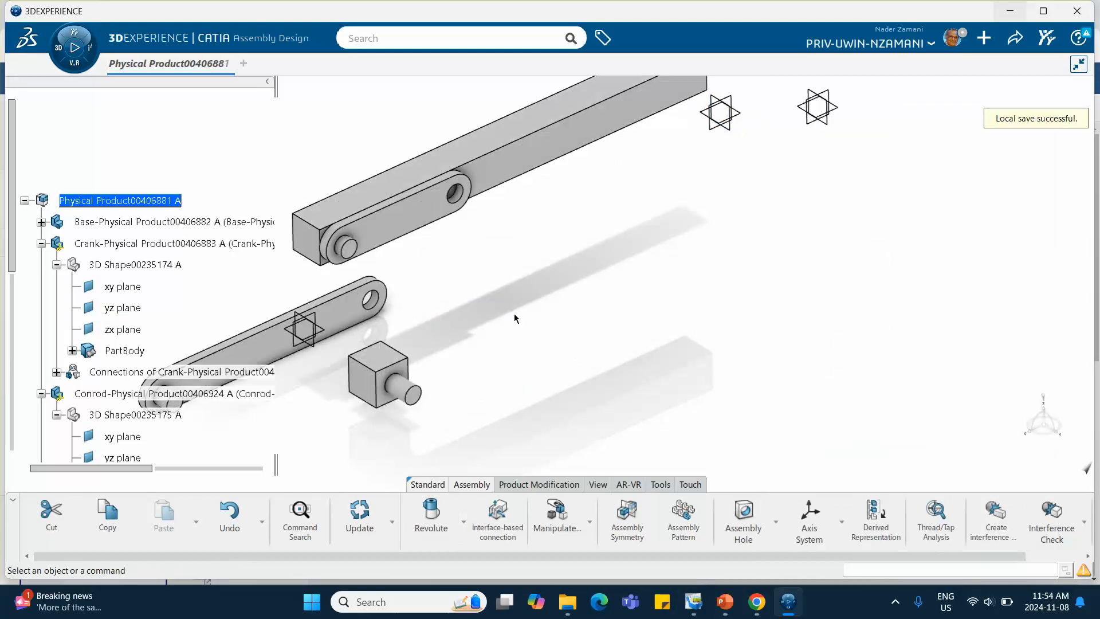
# - Rotate the crank about the base pin axis with Manipulate so that it stands up steeply from the base
pyautogui.moveTo(515, 317); pyautogui.dragTo(682, 351, button='middle')
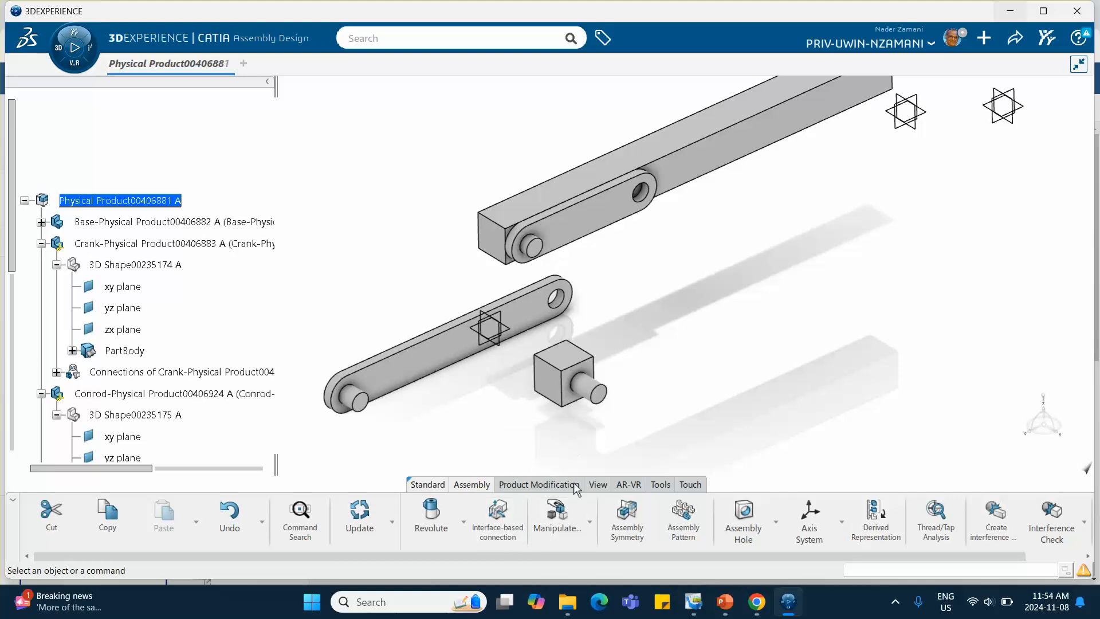
pyautogui.click(589, 520)
pyautogui.click(574, 522)
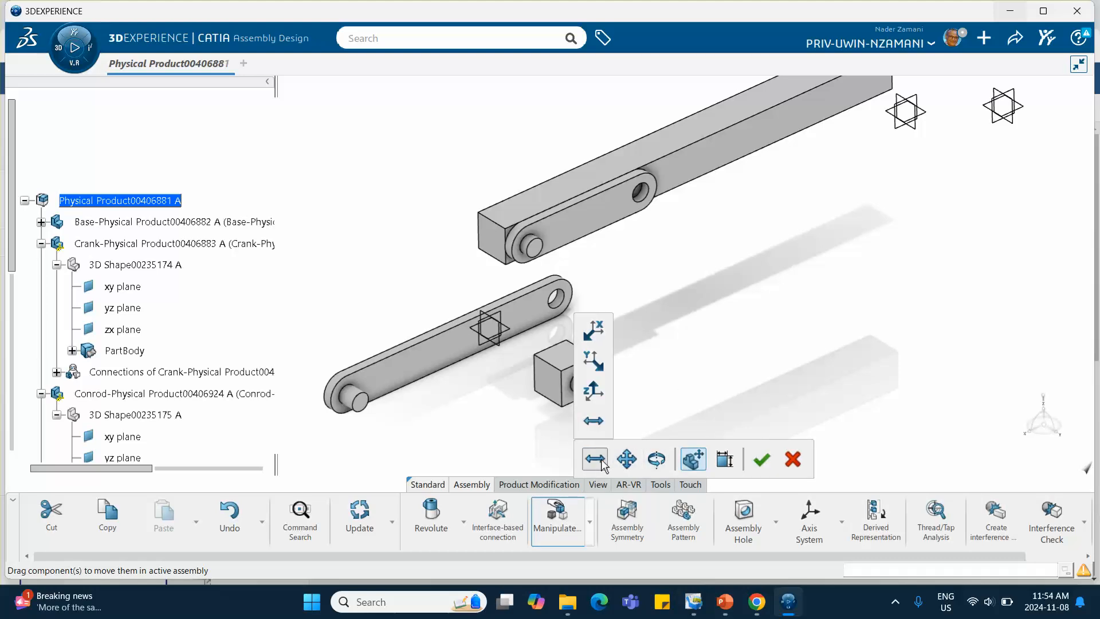
pyautogui.click(654, 458)
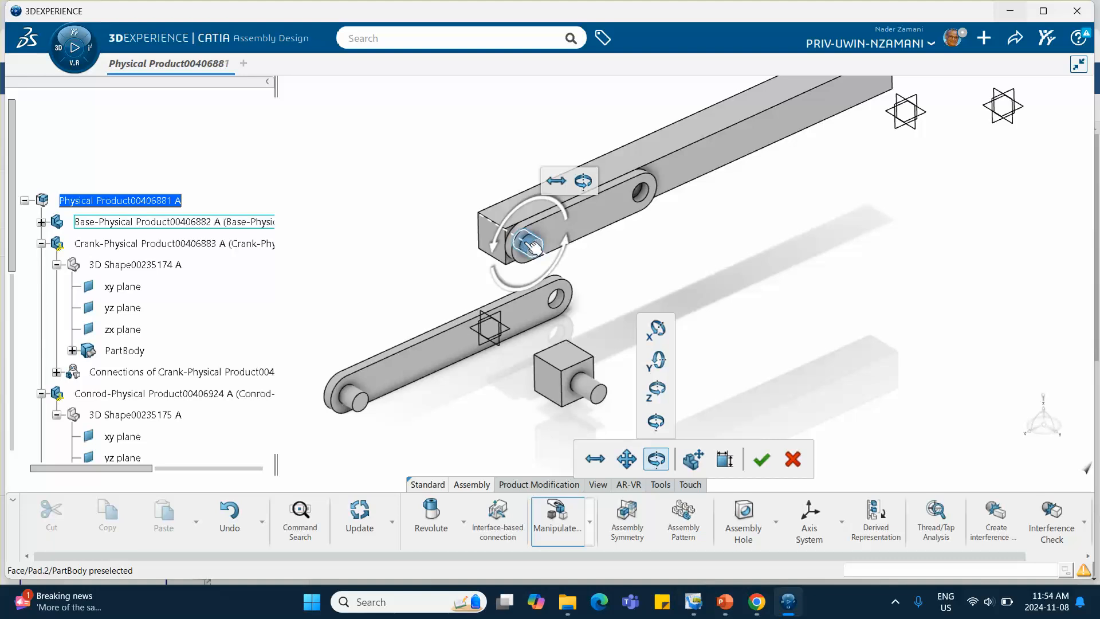
pyautogui.moveTo(533, 245); pyautogui.dragTo(548, 204)
pyautogui.click(763, 459)
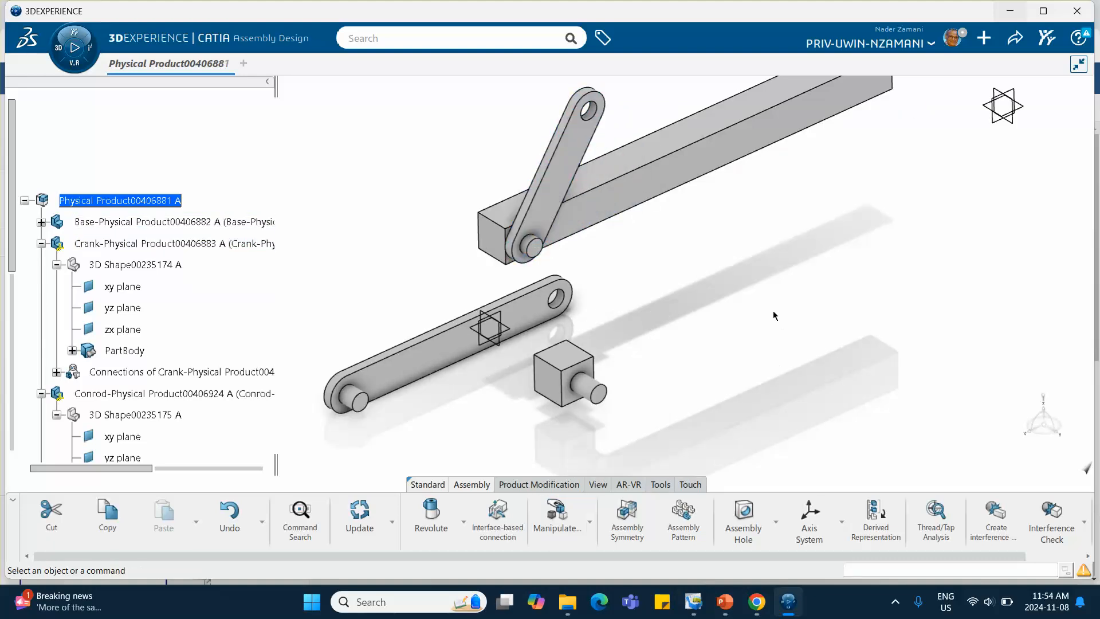
# - Start a Revolute connection with the Coincidence, Coincidence and Angle template, and make the conrod's pin axis coincident with the crank's free hole axis
pyautogui.moveTo(751, 289); pyautogui.dragTo(740, 326, button='middle')
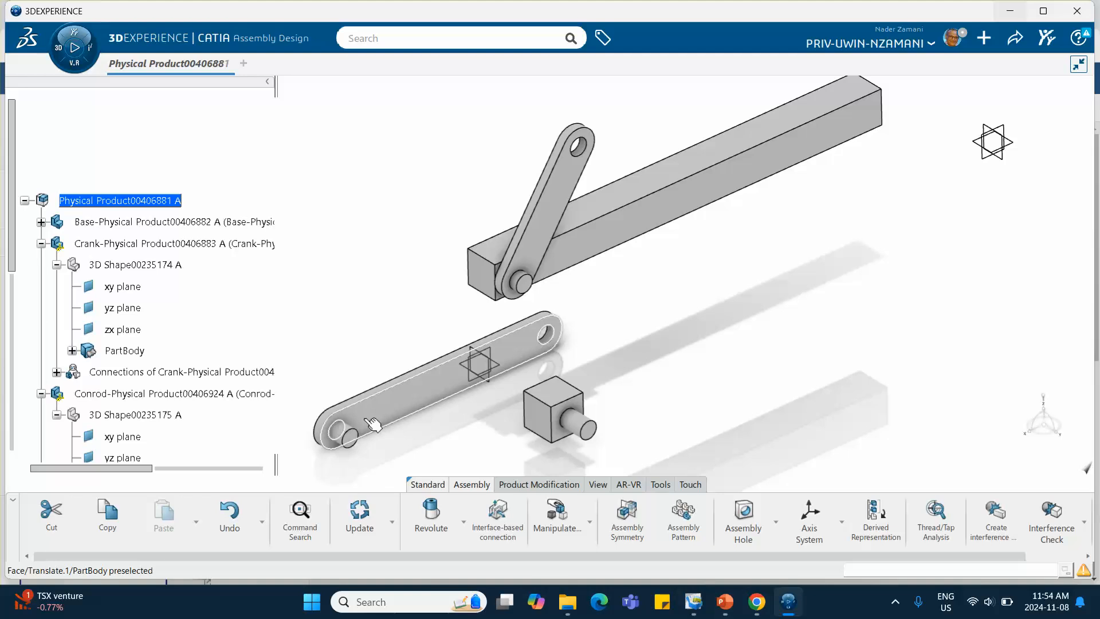
pyautogui.click(432, 515)
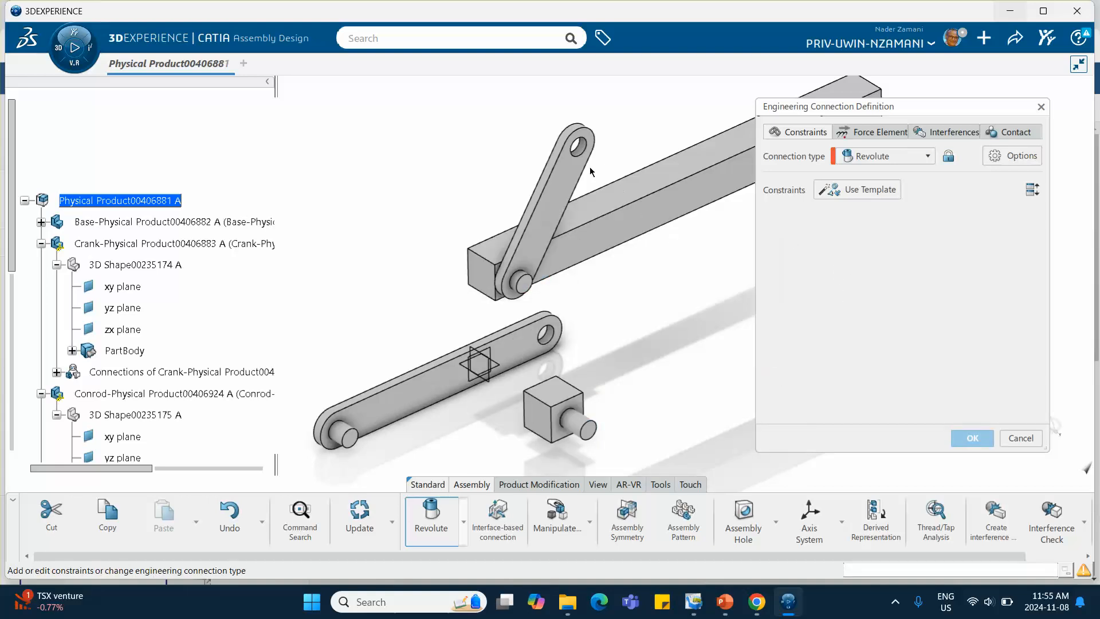
pyautogui.moveTo(623, 163); pyautogui.dragTo(578, 152, button='middle')
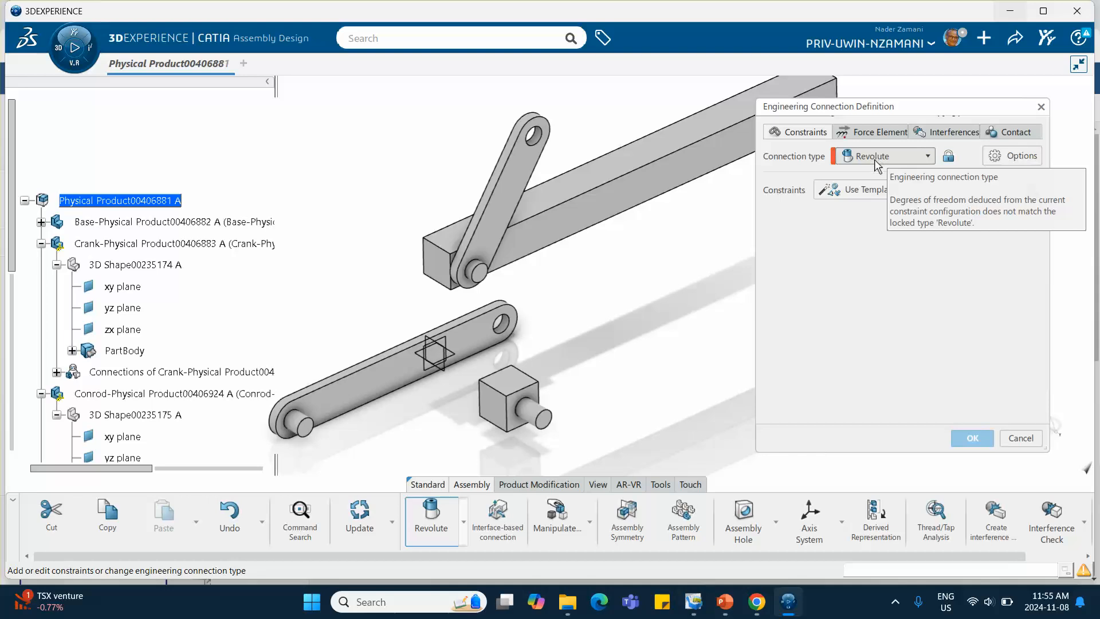
pyautogui.moveTo(858, 189)
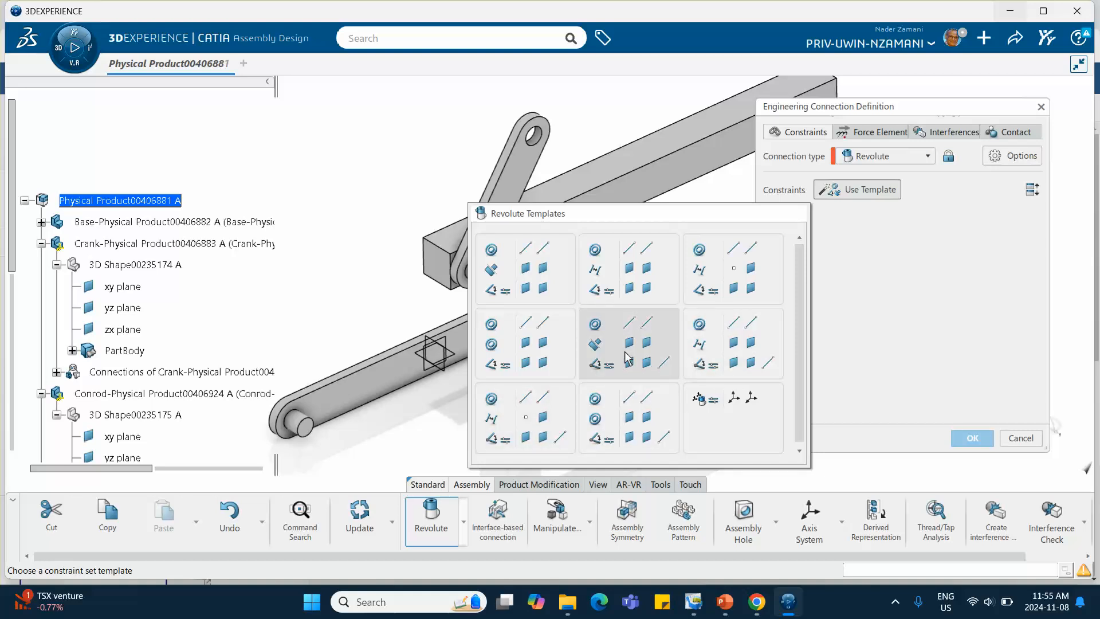
pyautogui.click(533, 359)
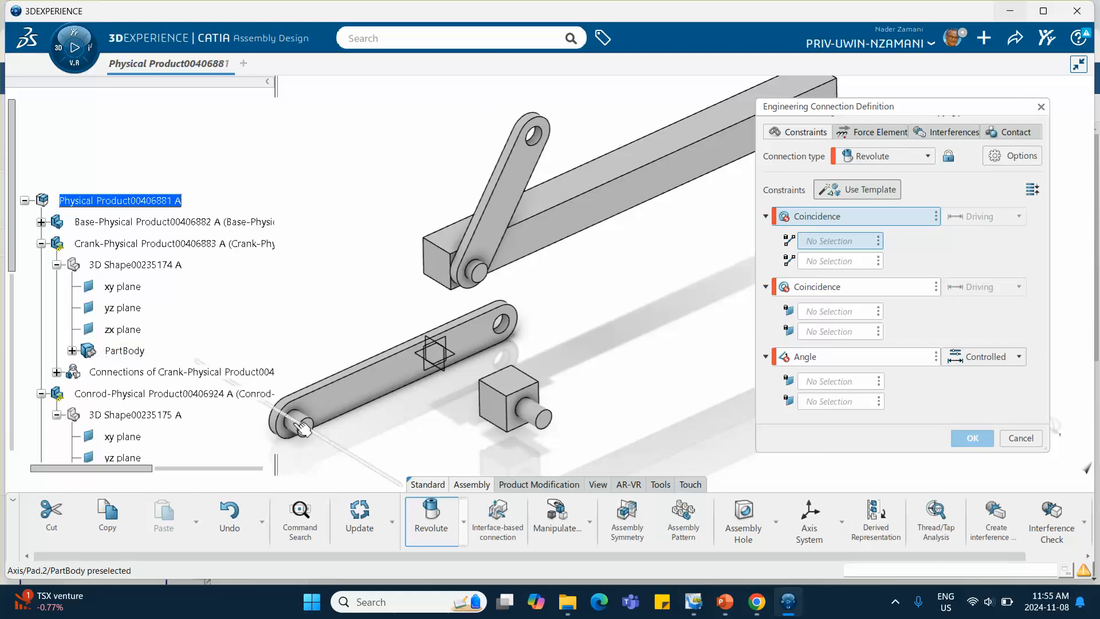
pyautogui.click(537, 140)
pyautogui.click(536, 144)
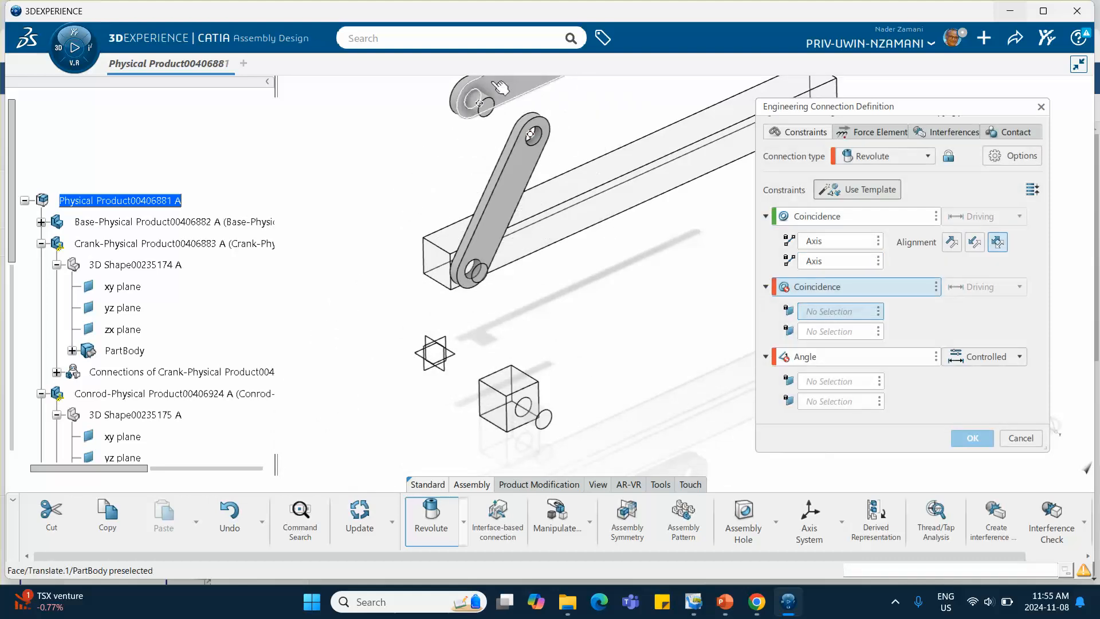
# - Make the conrod's pin-side flat face coincident with the crank's outer flat face, using opposite alignment
pyautogui.click(507, 90)
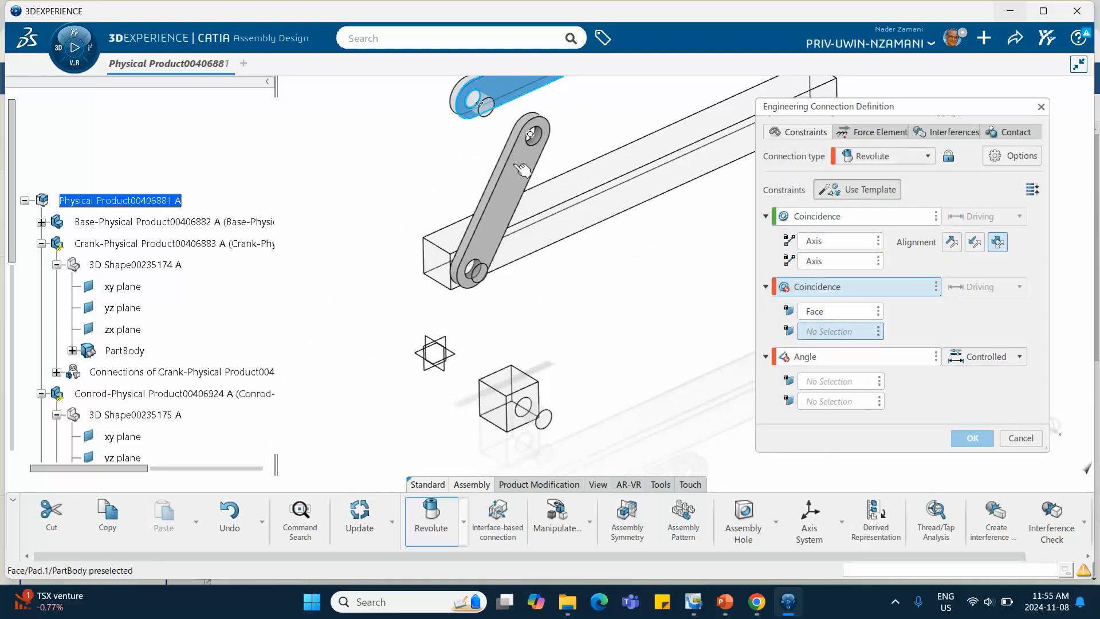
pyautogui.click(522, 171)
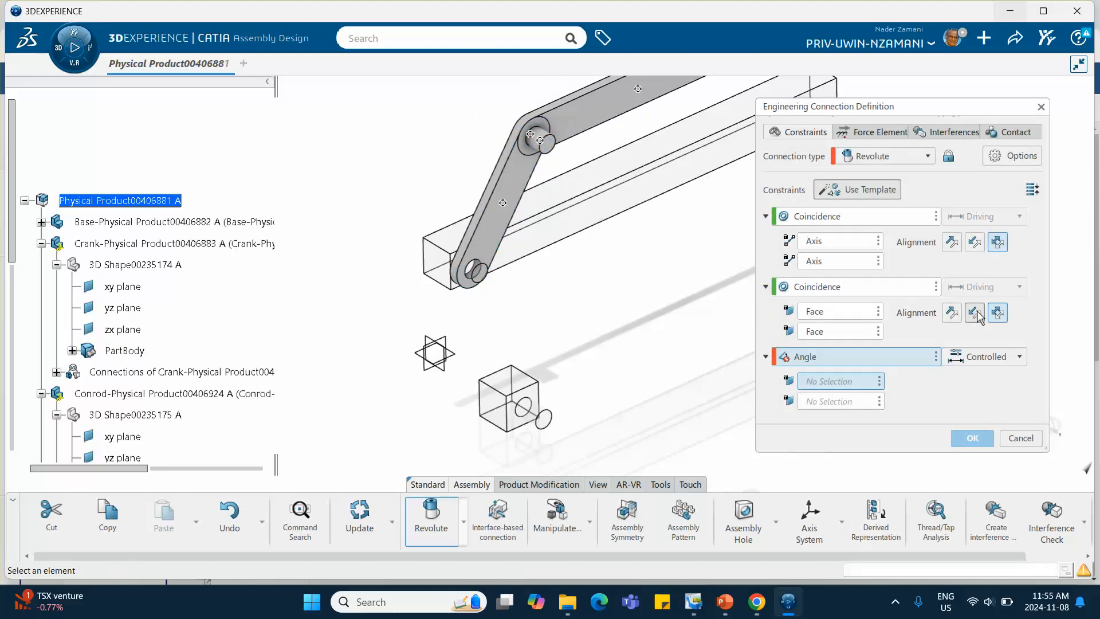
pyautogui.click(974, 314)
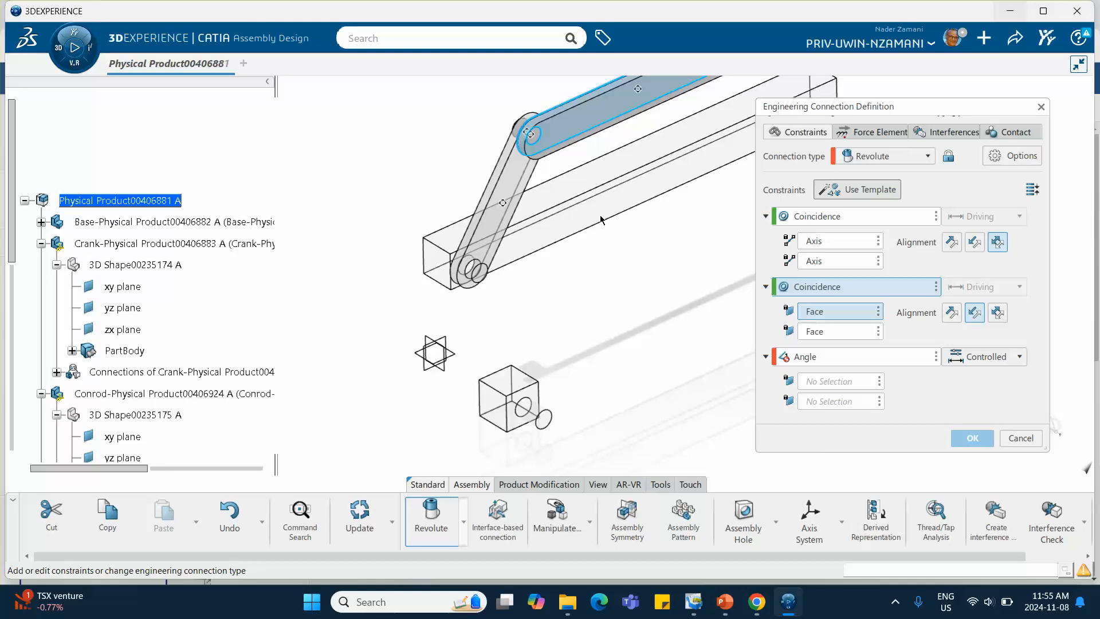
# - Delete the unused Angle constraint and create the revolute connection between crank and conrod
pyautogui.click(936, 358)
pyautogui.click(919, 361)
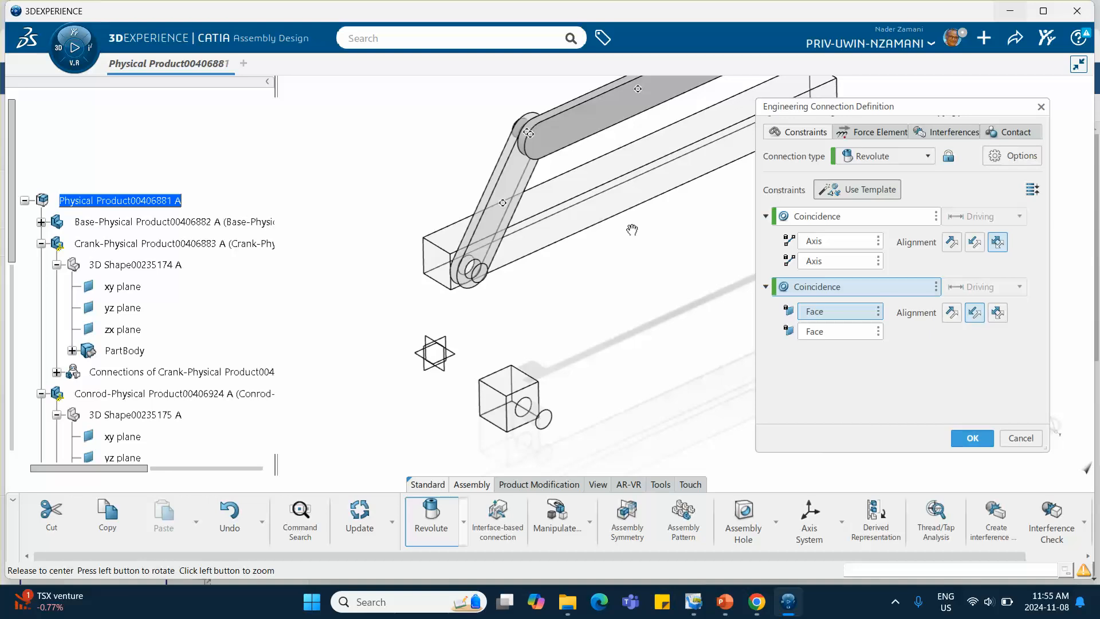
pyautogui.moveTo(630, 228); pyautogui.dragTo(633, 281, button='middle')
pyautogui.click(972, 438)
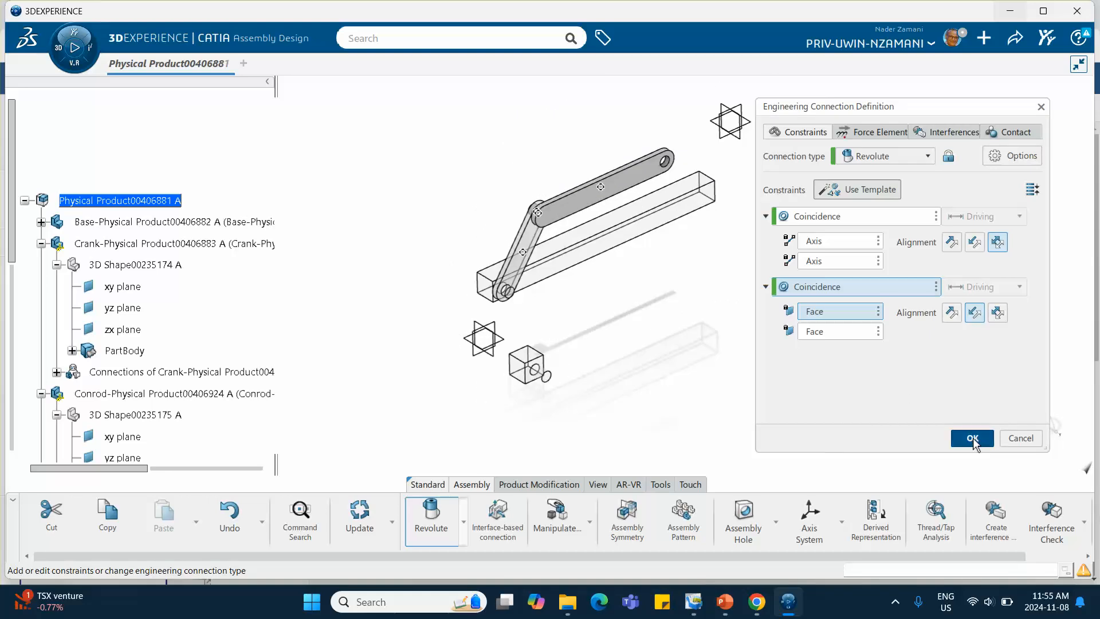
pyautogui.click(587, 355)
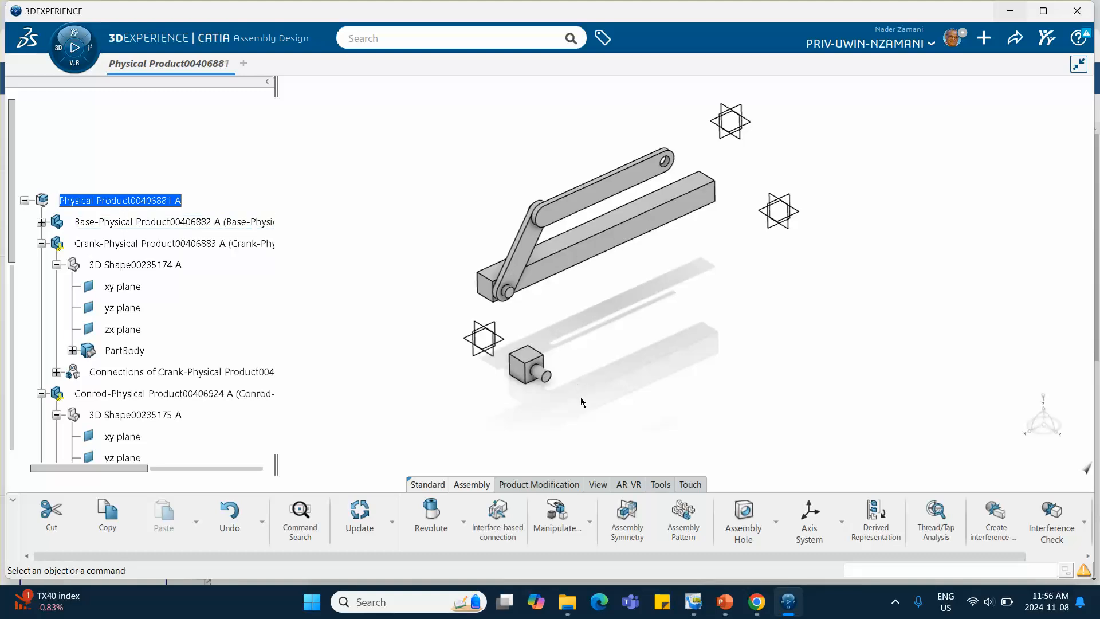
# - Start a Prismatic connection with the Coincidence, Coincidence and Offset template, and make the piston block's lower pin-side edge coincident with the base's upper long edge
pyautogui.click(464, 521)
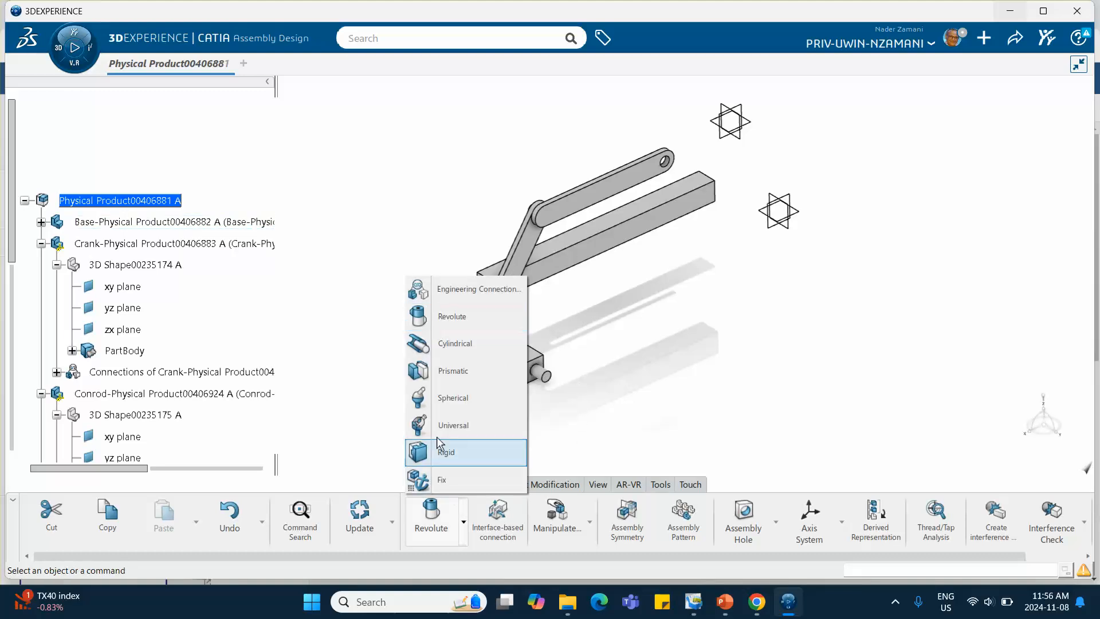
pyautogui.click(441, 374)
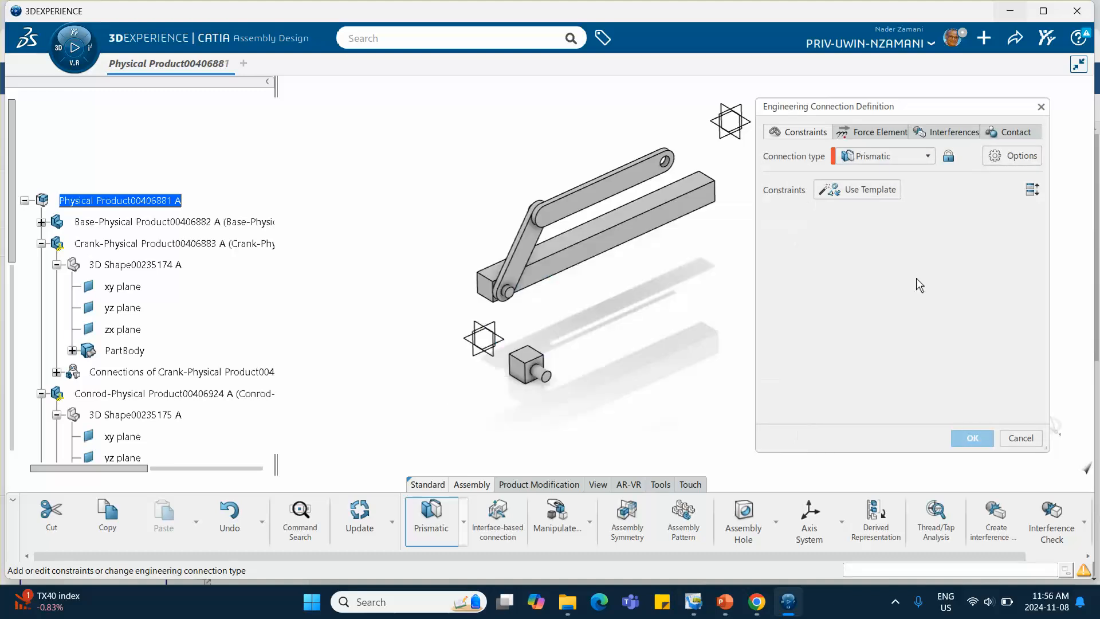
pyautogui.click(852, 192)
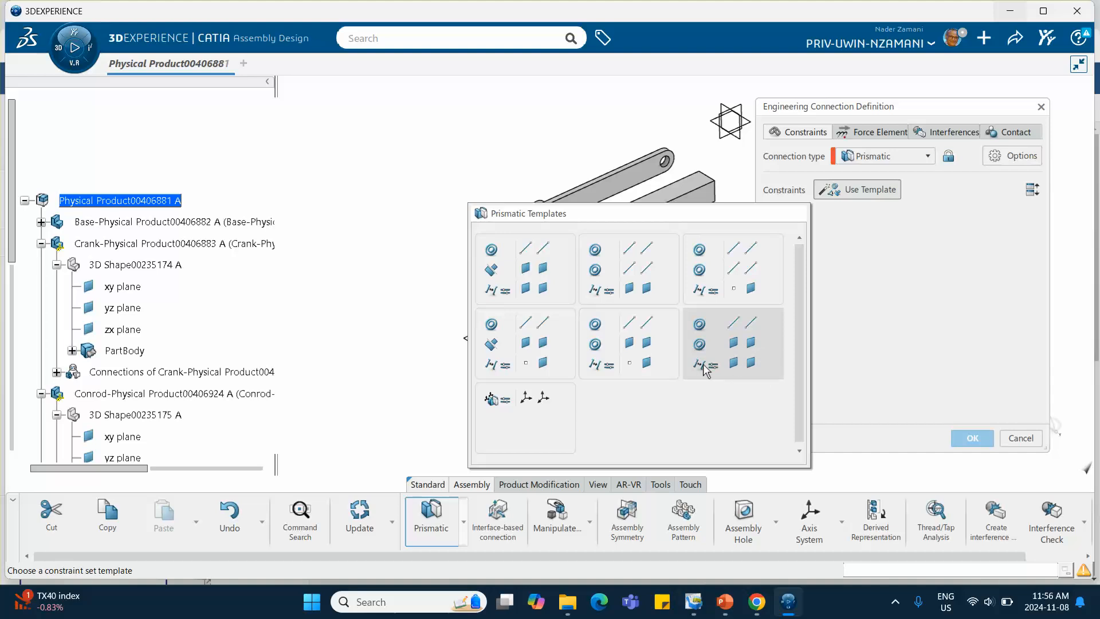
pyautogui.click(732, 359)
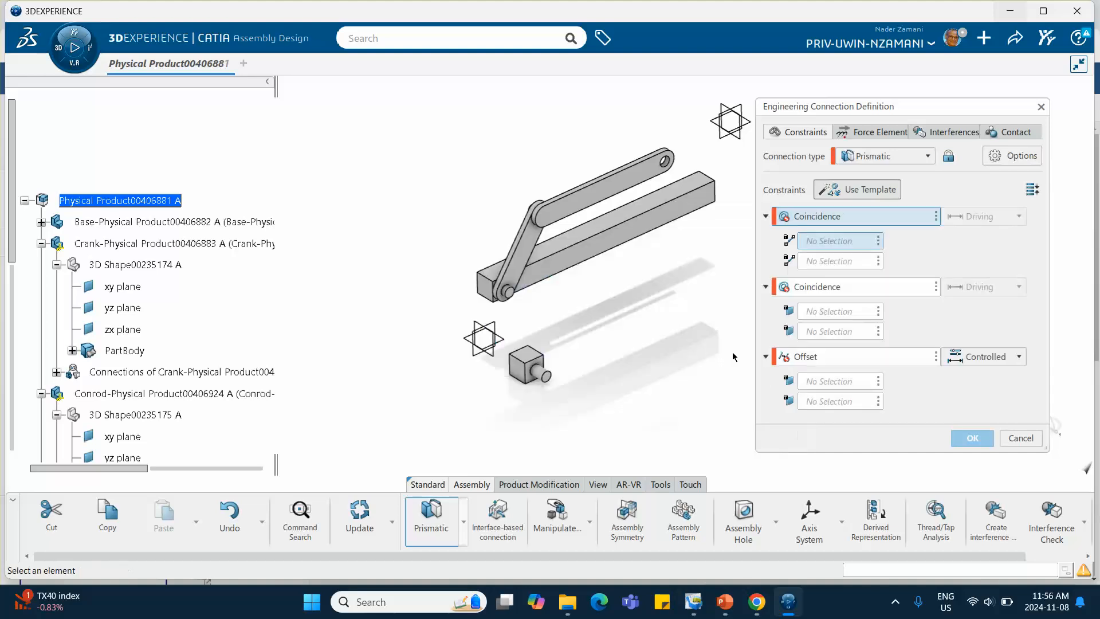
pyautogui.click(536, 387)
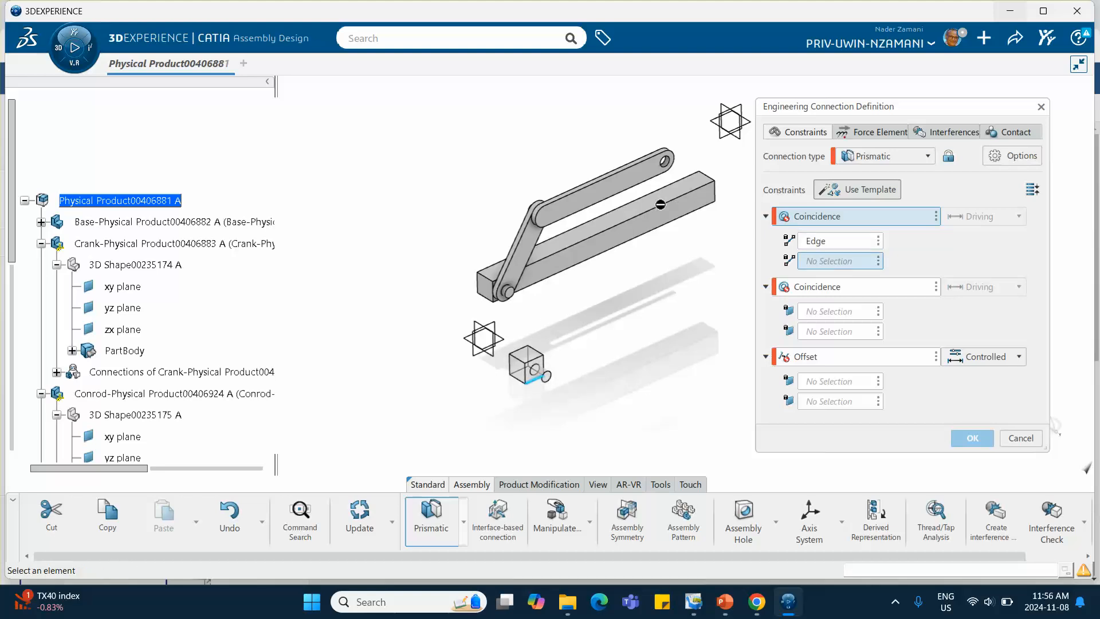
pyautogui.click(667, 208)
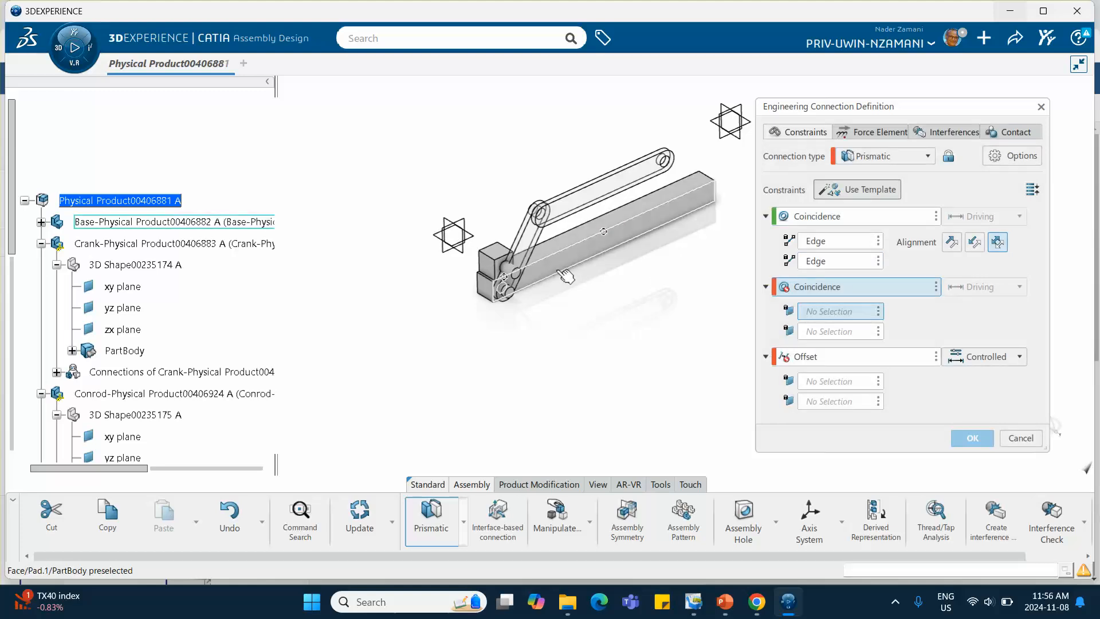
# - Make the base's long pin-side face coincident with the piston block's pin-side face
pyautogui.click(544, 261)
pyautogui.moveTo(482, 203); pyautogui.dragTo(467, 95, button='middle')
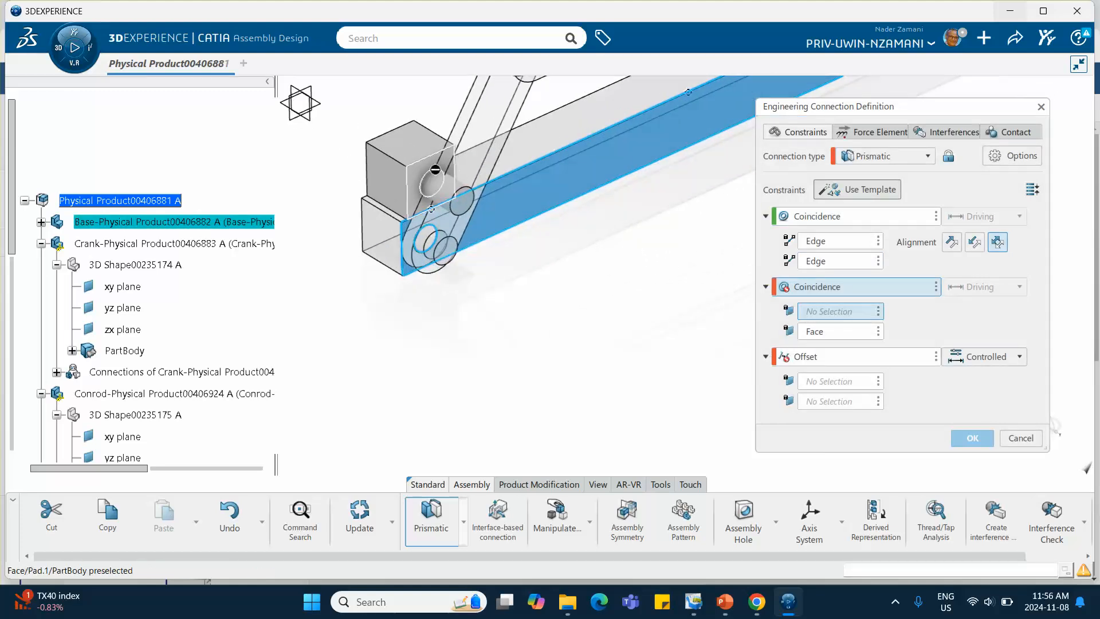
pyautogui.click(428, 177)
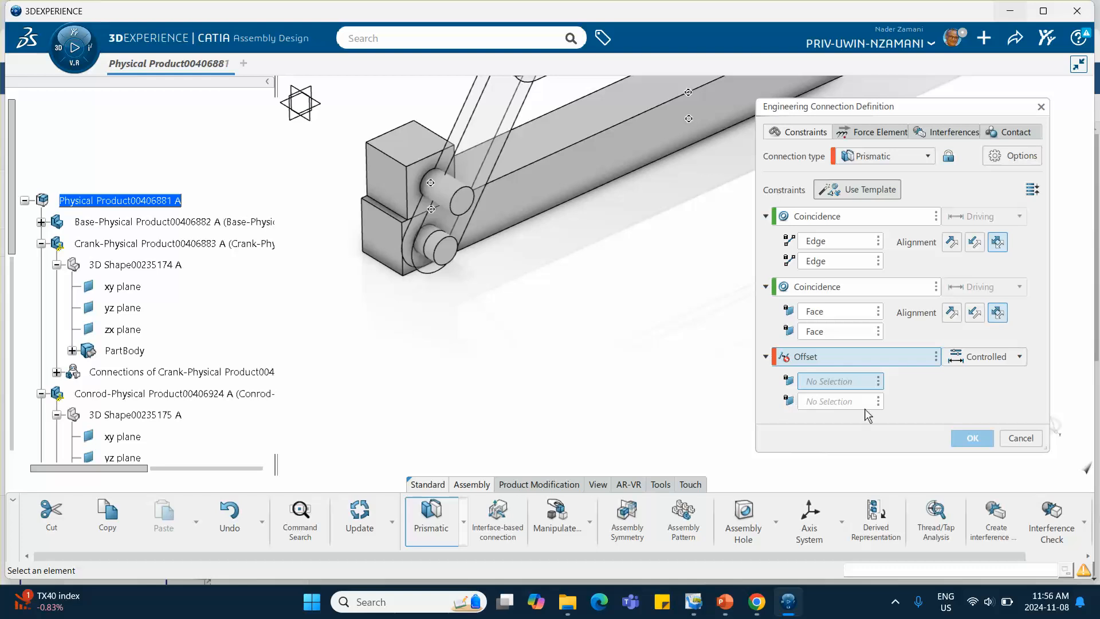
# - Delete the unused Offset constraint and create the prismatic connection without making check contact a specification
pyautogui.click(937, 358)
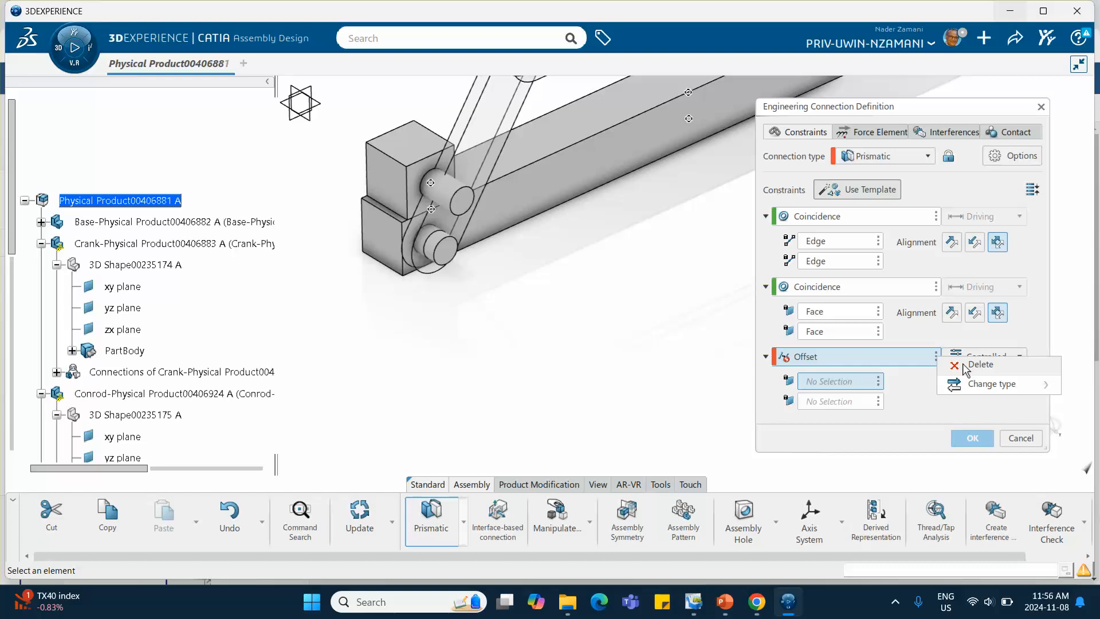
pyautogui.click(979, 365)
pyautogui.click(973, 438)
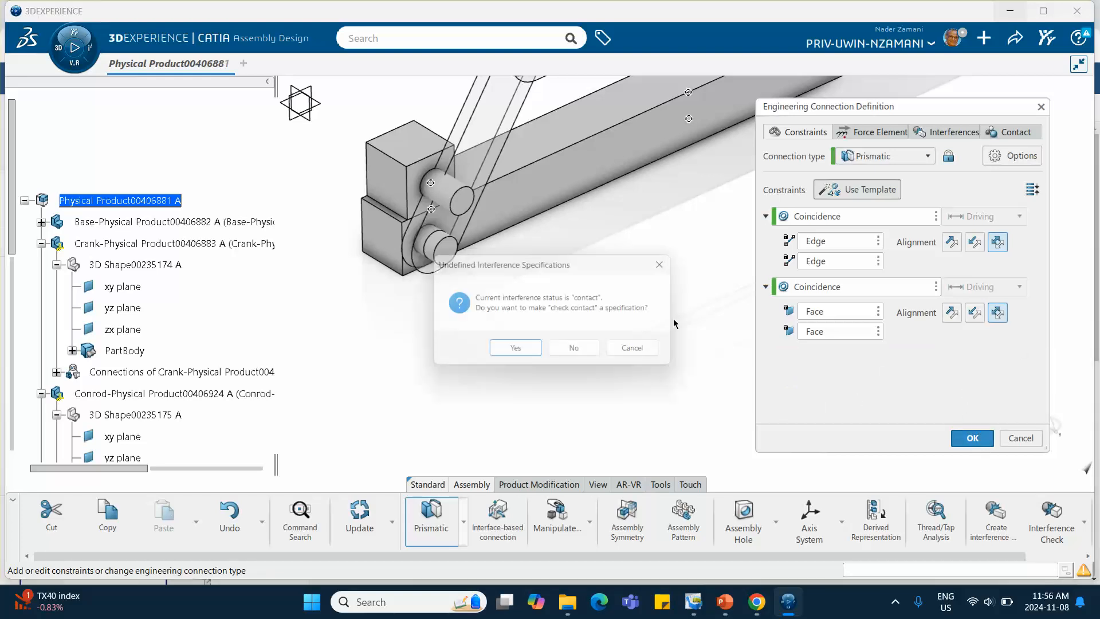
pyautogui.click(579, 352)
# - Translate the piston along the base's long edge toward the far end, near the conrod's free hole
pyautogui.moveTo(621, 294); pyautogui.dragTo(566, 289, button='middle')
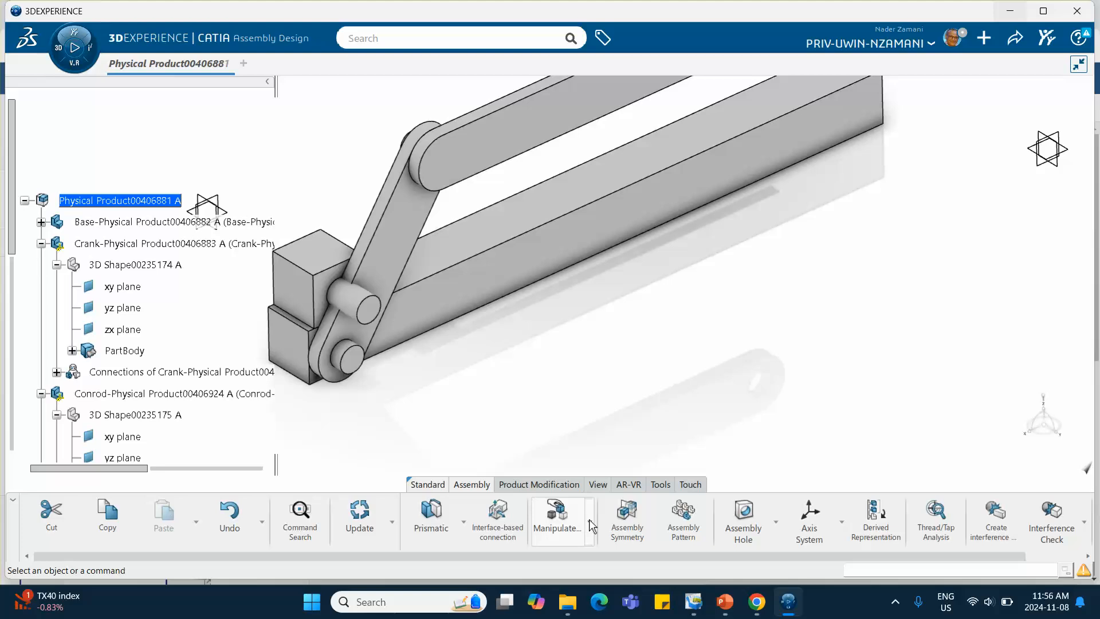
pyautogui.click(556, 512)
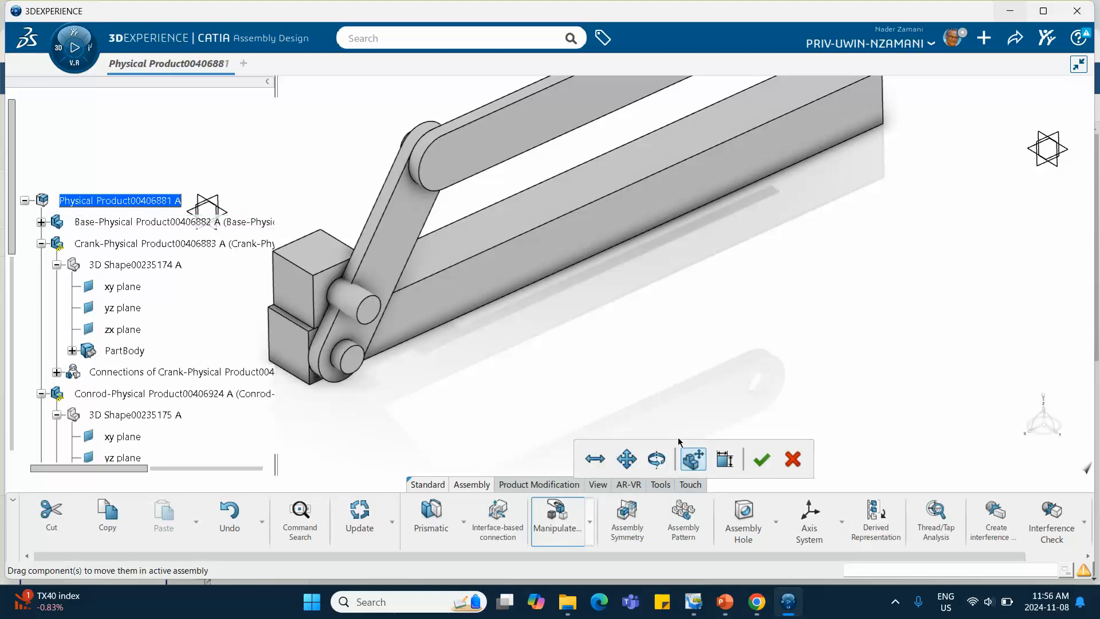
pyautogui.click(594, 458)
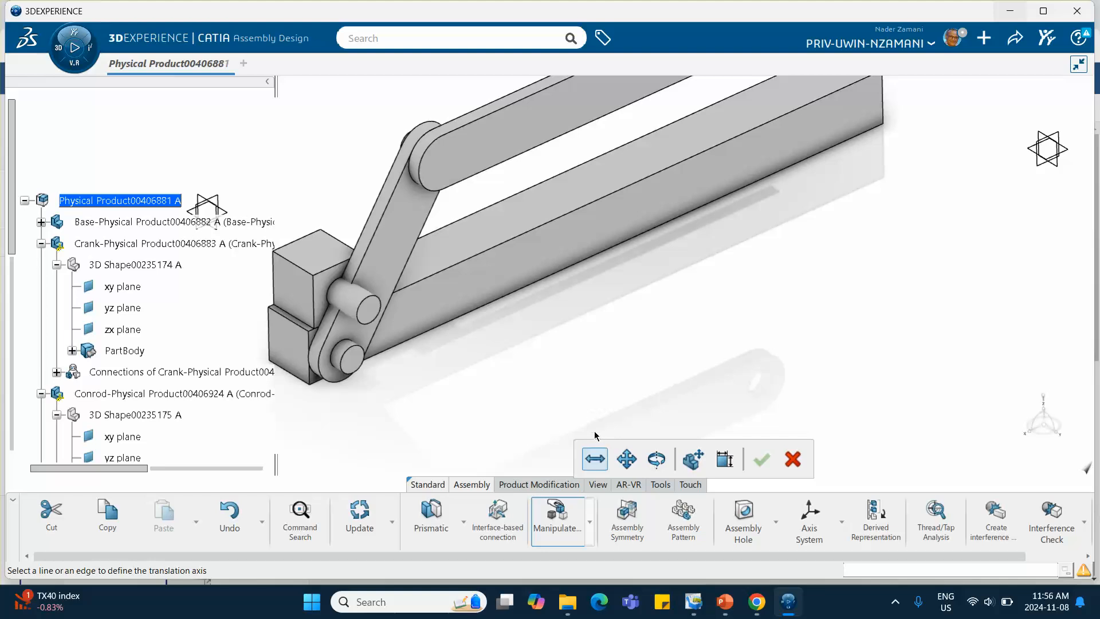
pyautogui.click(391, 284)
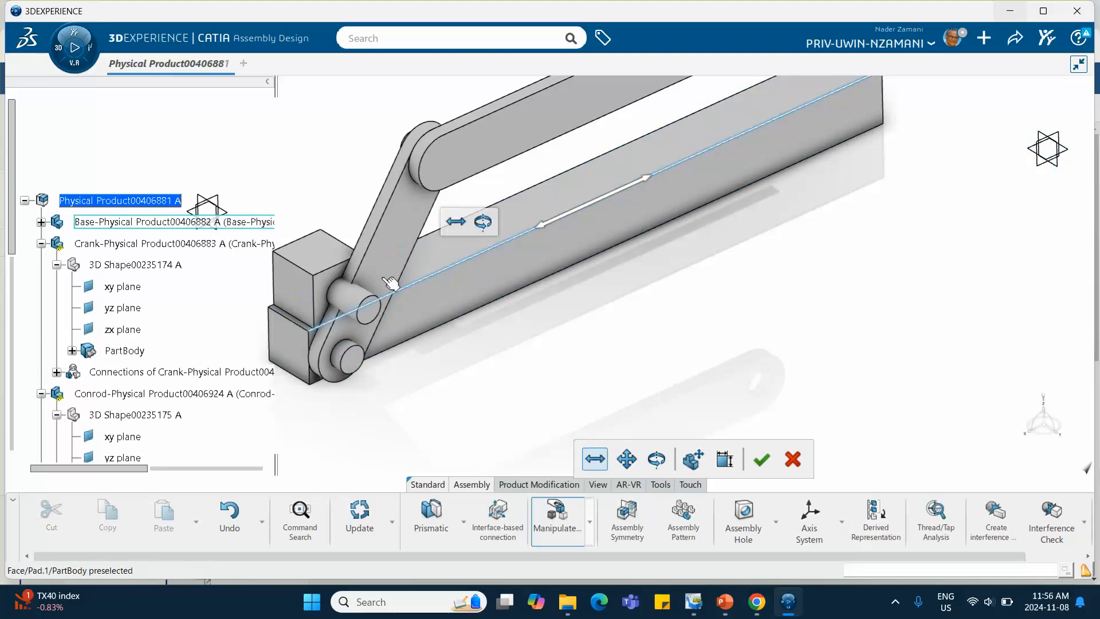
pyautogui.moveTo(391, 284); pyautogui.dragTo(742, 118)
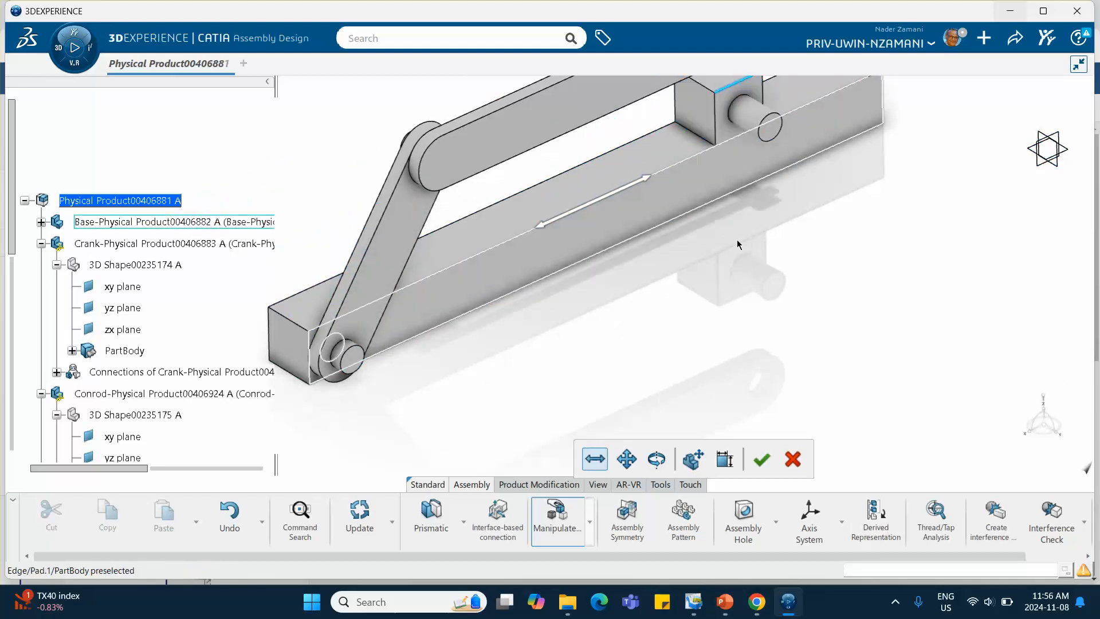
pyautogui.click(759, 459)
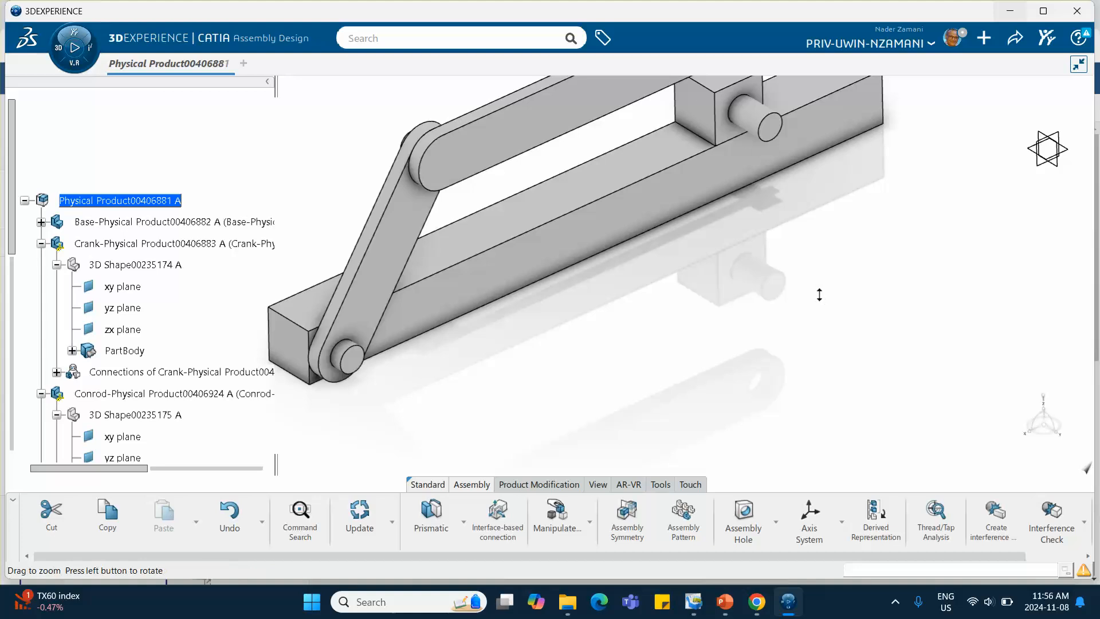
# - Start a Cylindrical connection with the Coincidence, Angle and Offset template, and make the conrod's free hole axis coincident with the piston's pin axis
pyautogui.moveTo(819, 295); pyautogui.dragTo(705, 338, button='middle')
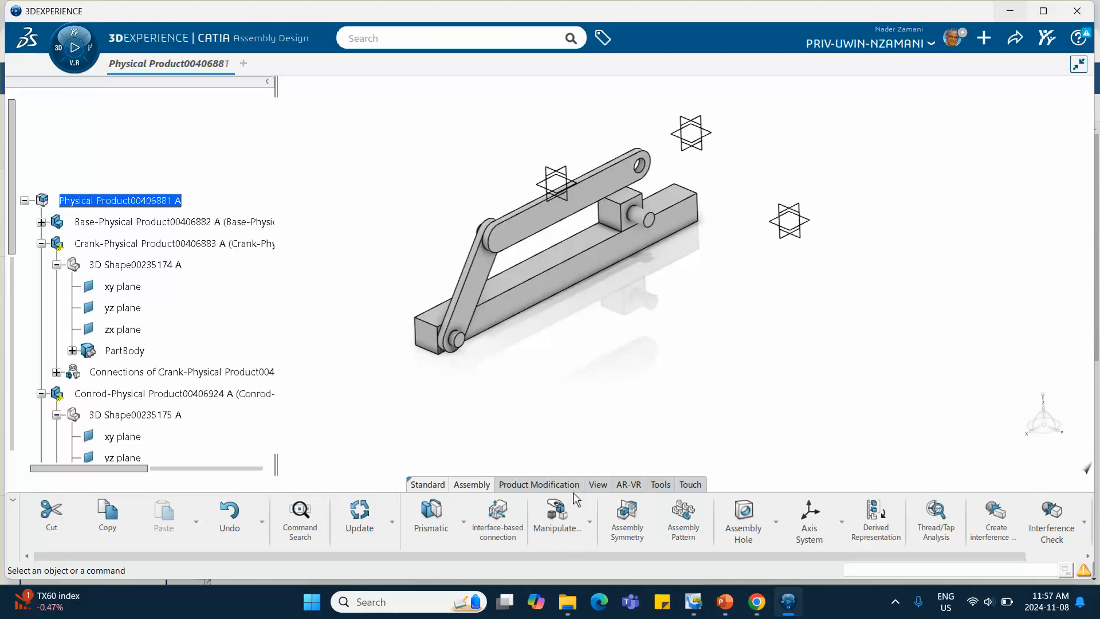
pyautogui.click(463, 523)
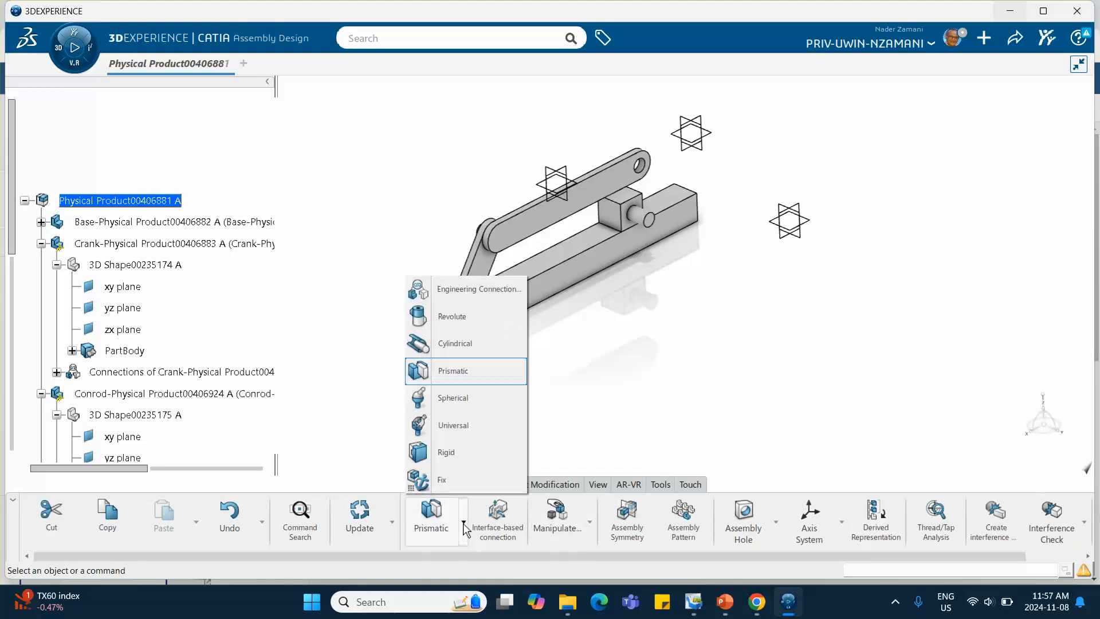
pyautogui.click(457, 345)
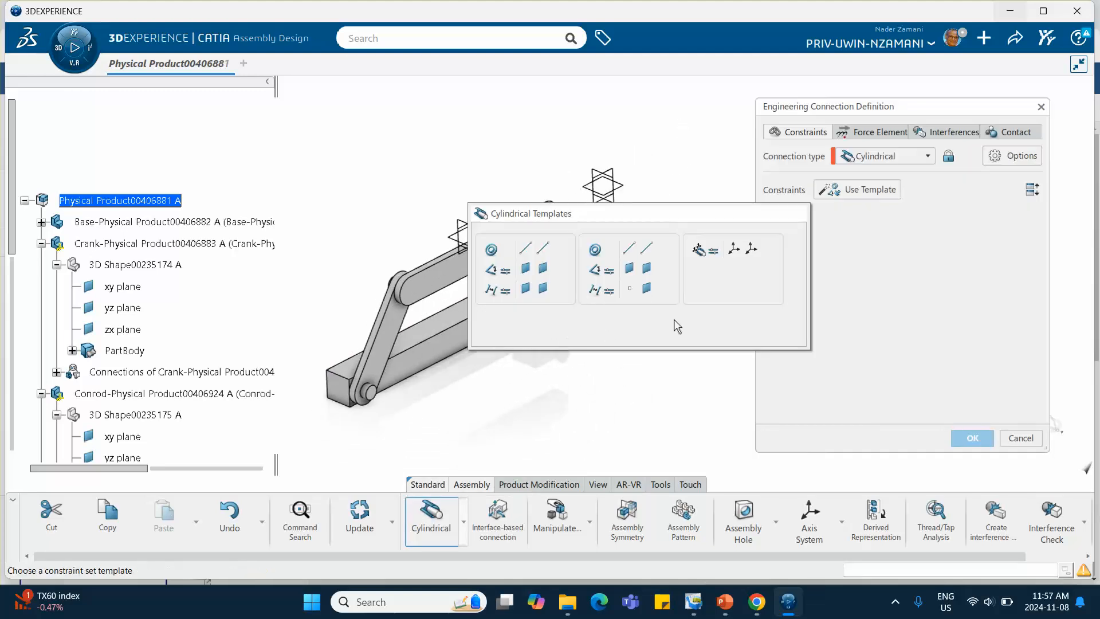
pyautogui.click(862, 302)
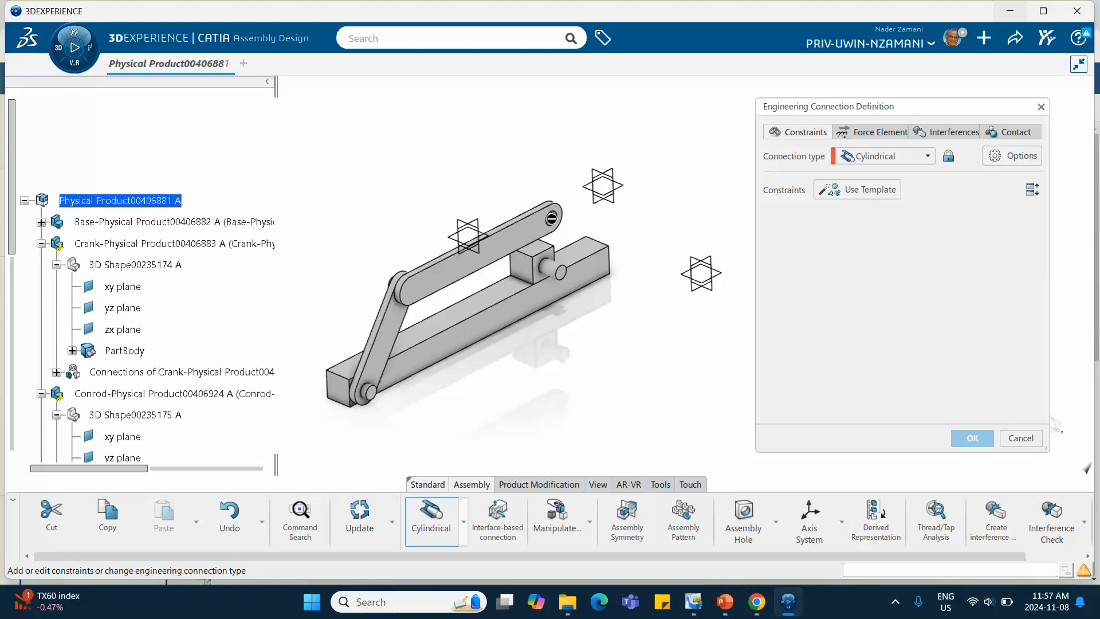
pyautogui.click(846, 193)
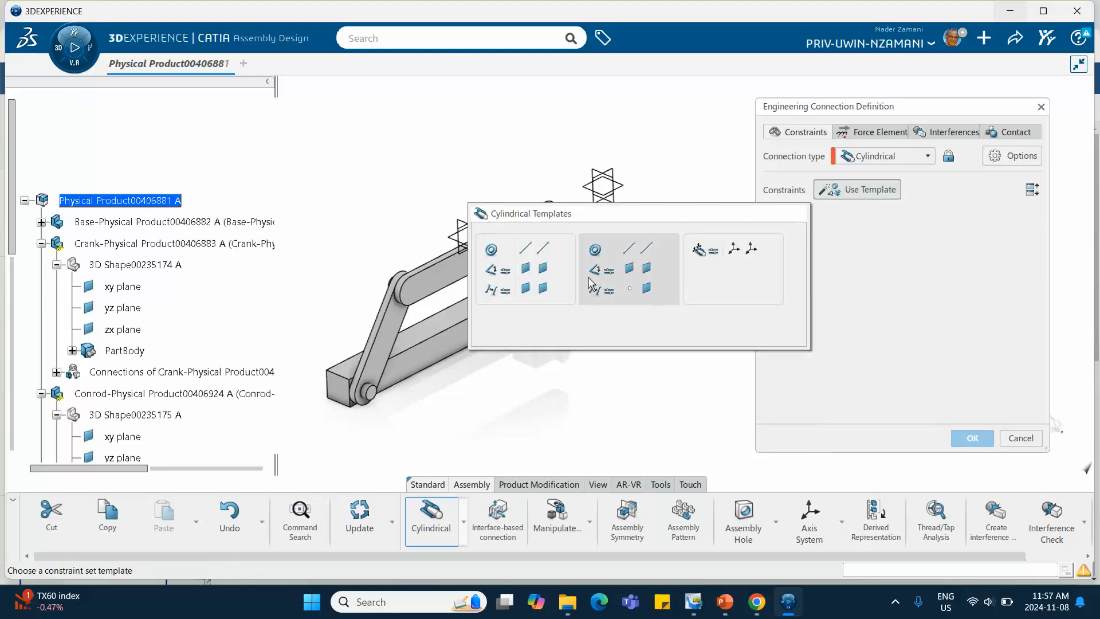
pyautogui.click(535, 282)
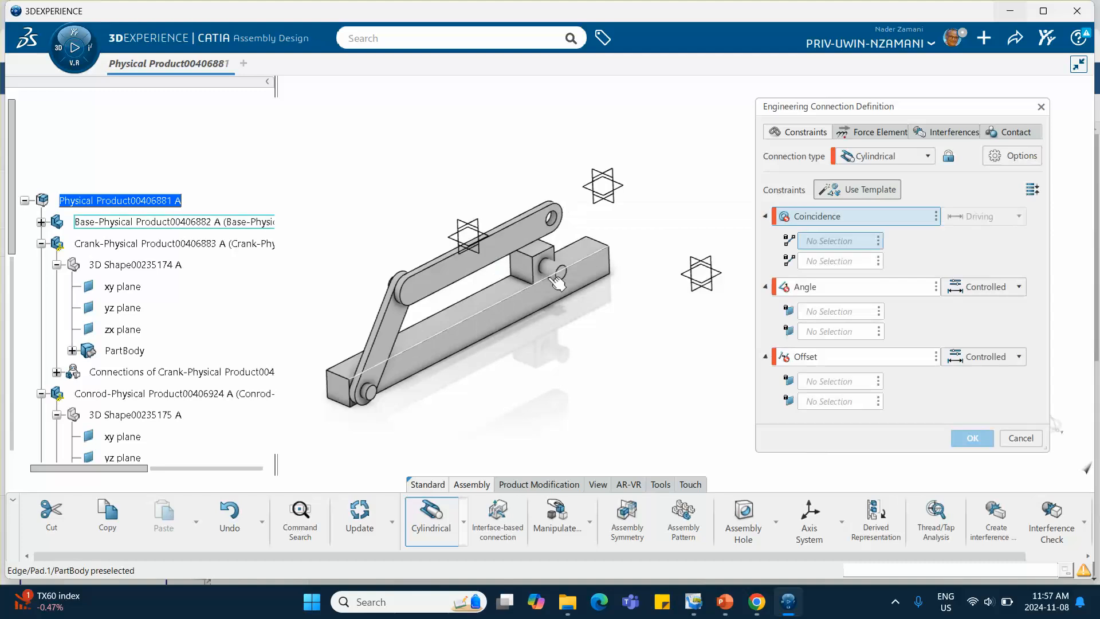
pyautogui.click(554, 220)
pyautogui.click(552, 269)
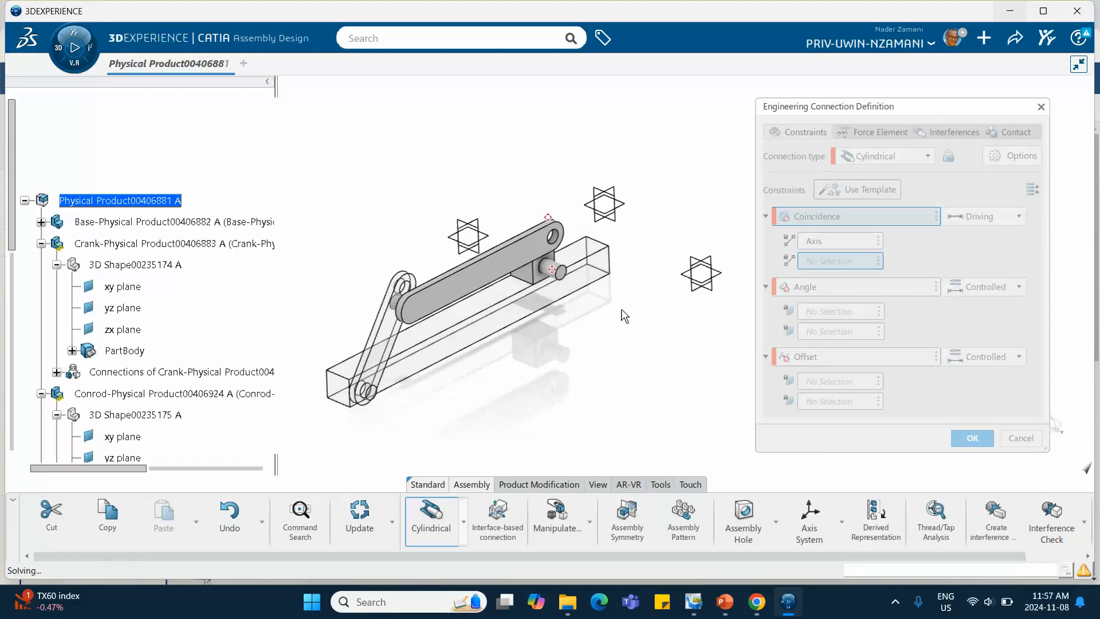
# - Delete the unused Offset and Angle constraints and create the cylindrical connection between conrod and piston
pyautogui.click(935, 356)
pyautogui.click(964, 364)
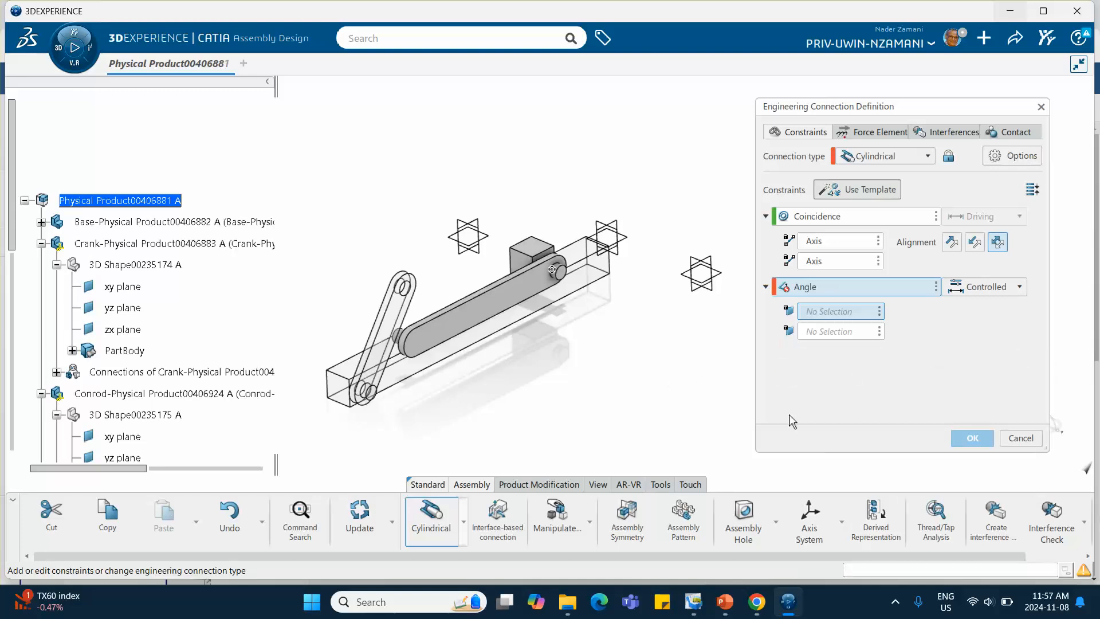
pyautogui.click(936, 286)
pyautogui.click(964, 294)
pyautogui.click(968, 438)
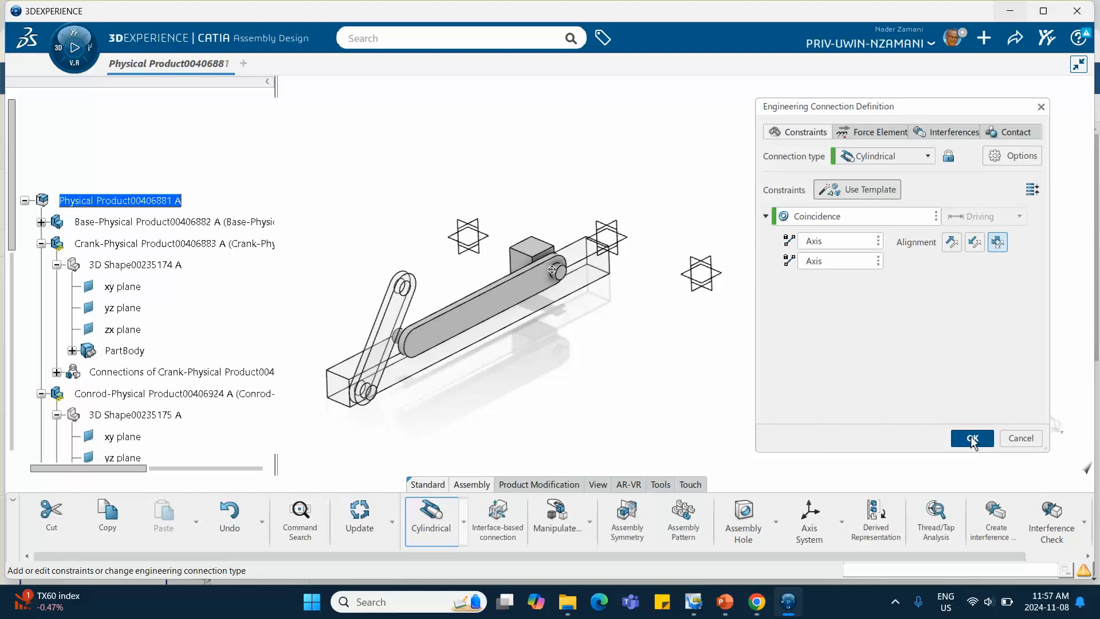
pyautogui.click(582, 358)
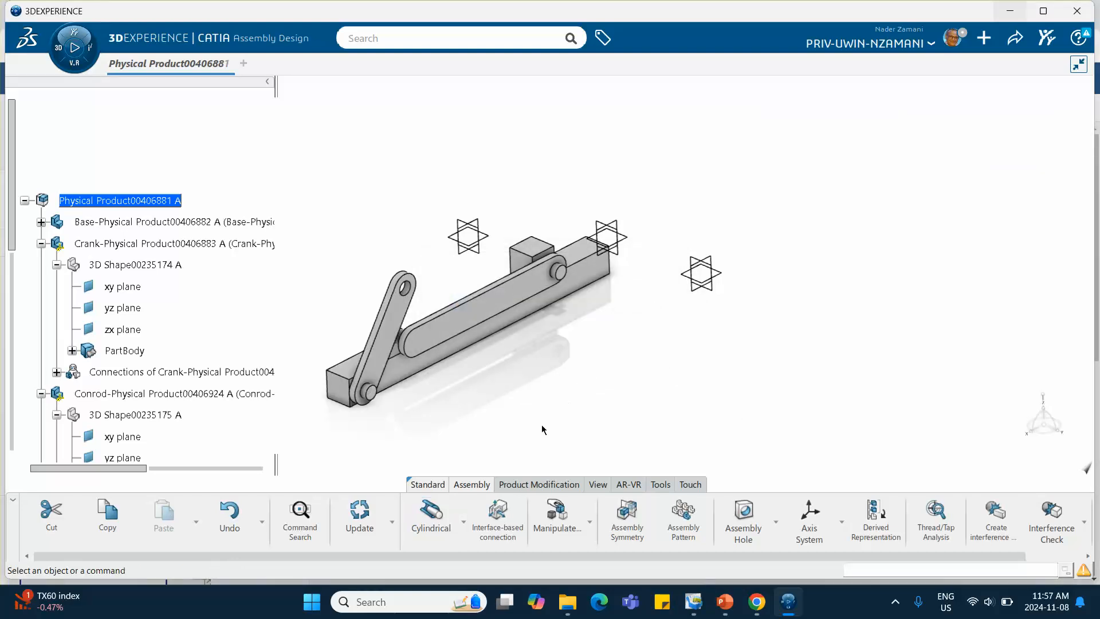
# - Update the assembly to solve all the engineering connections
pyautogui.click(342, 516)
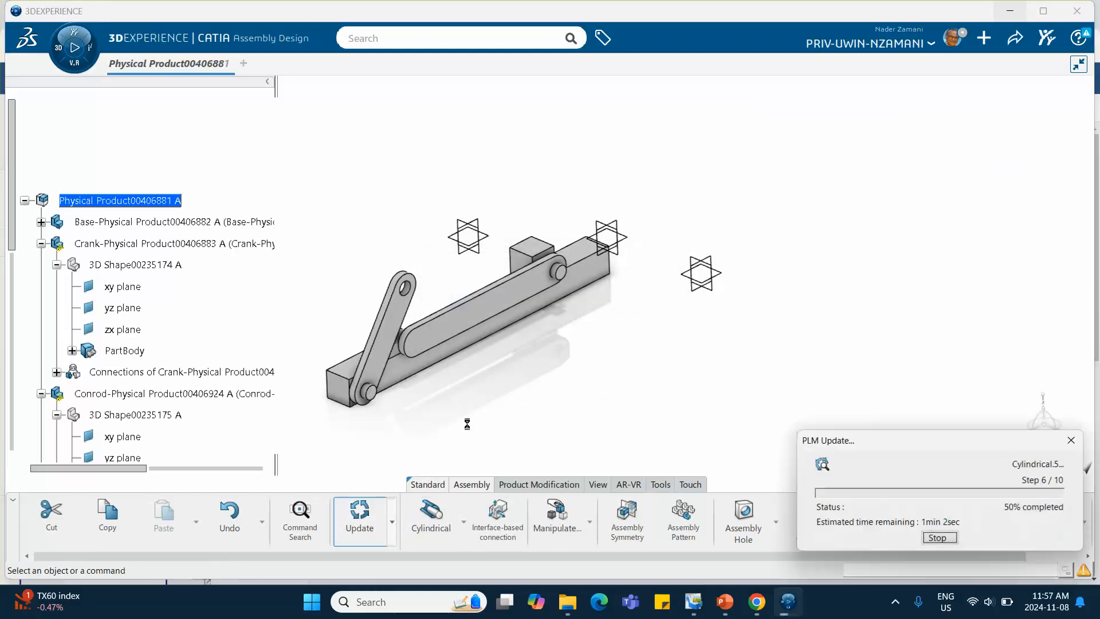
pyautogui.moveTo(555, 372); pyautogui.dragTo(703, 321, button='middle')
pyautogui.moveTo(550, 457); pyautogui.dragTo(510, 445, button='middle')
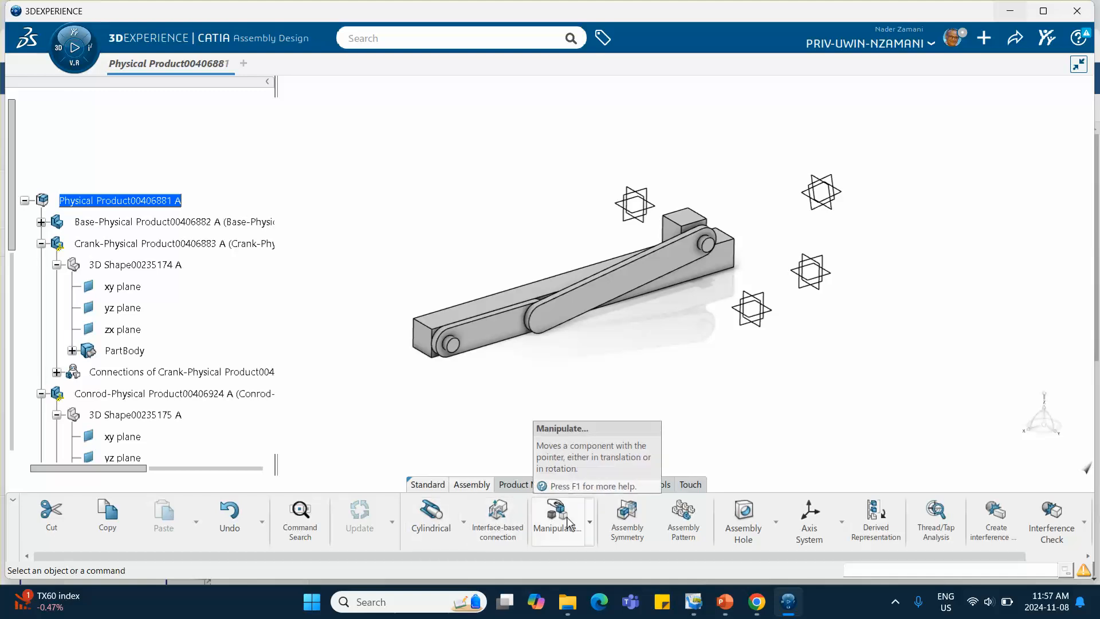
# - Start manipulating components in rotation with respect to constraints, using the base pin's axis as the rotation axis
pyautogui.click(589, 522)
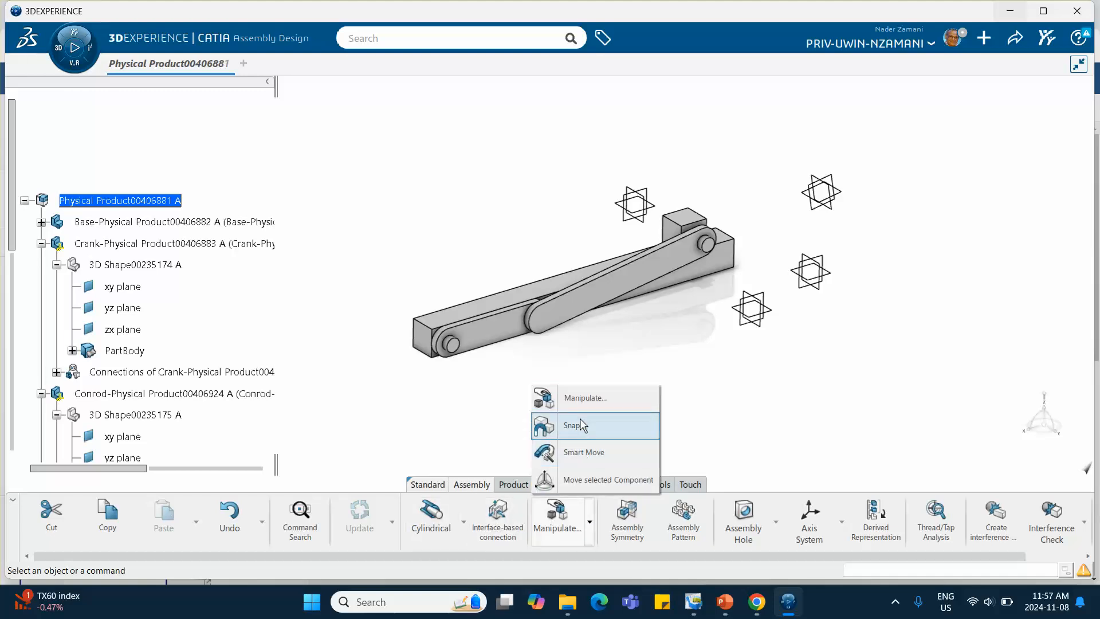
pyautogui.click(581, 400)
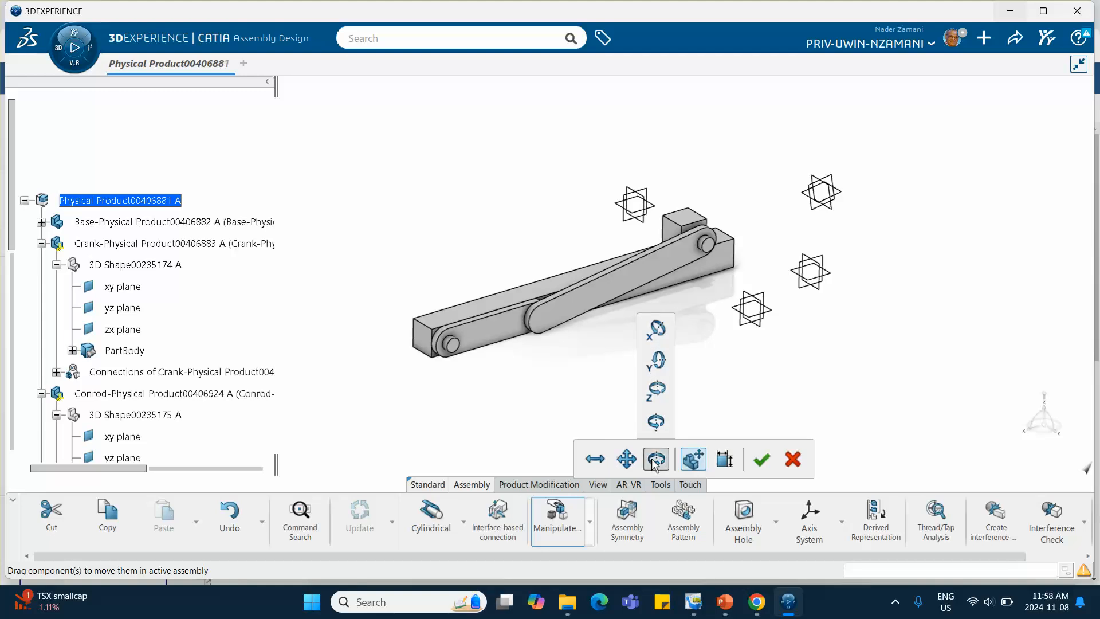
pyautogui.click(656, 460)
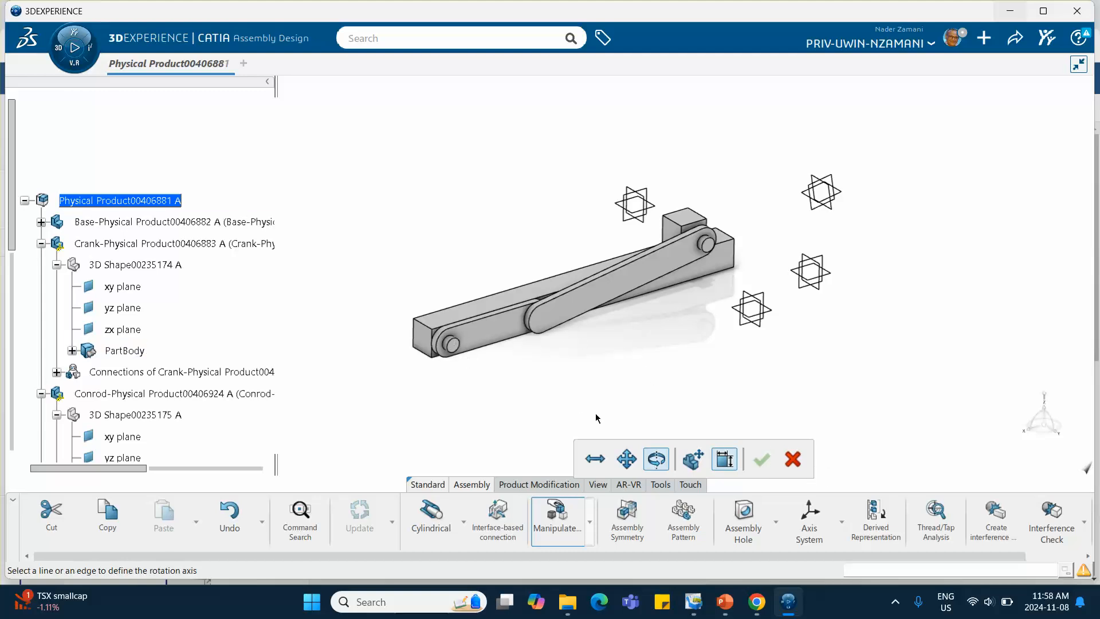
pyautogui.moveTo(458, 333); pyautogui.dragTo(268, 346, button='middle')
pyautogui.click(460, 342)
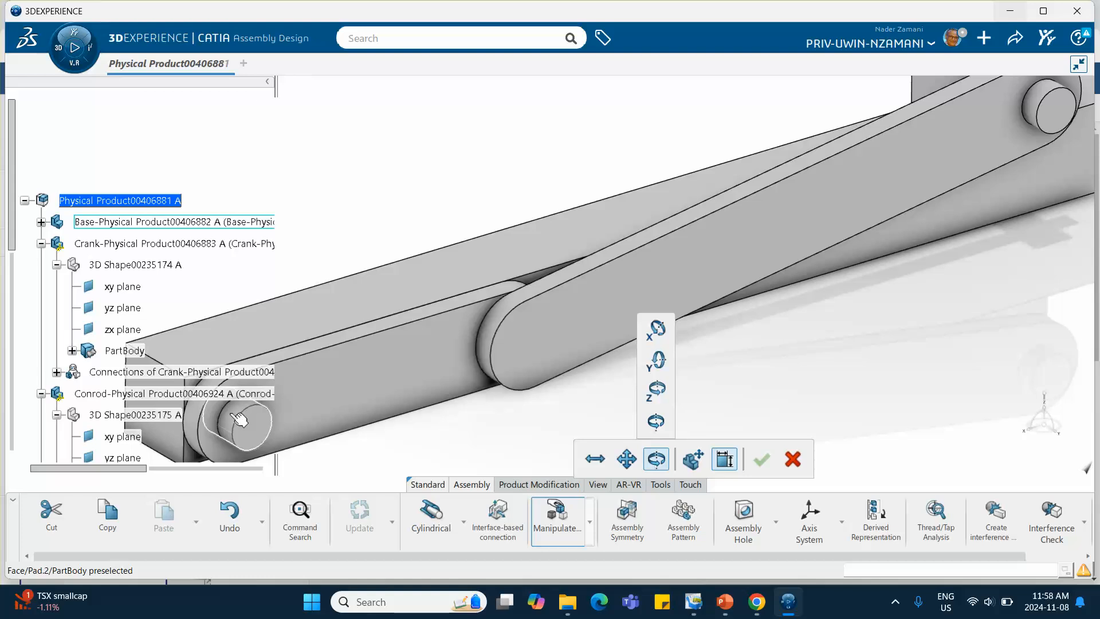
pyautogui.moveTo(291, 420); pyautogui.dragTo(543, 299, button='middle')
pyautogui.click(492, 298)
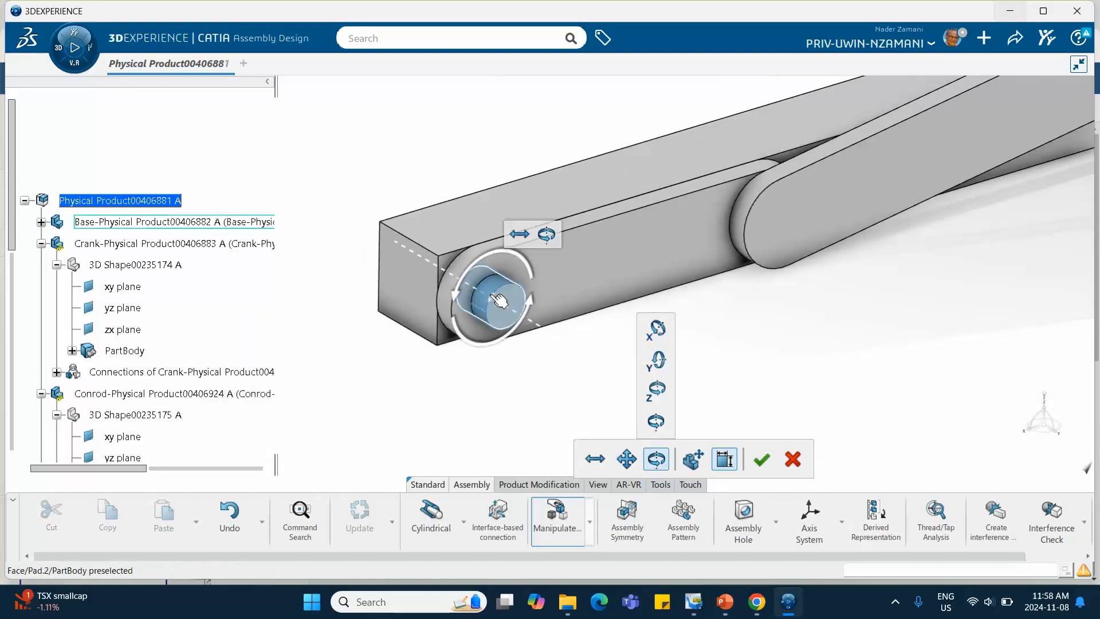
# - Rotate the crank about the base pin until it stands steeply above the base, and accept the new position
pyautogui.moveTo(520, 259); pyautogui.dragTo(514, 253)
pyautogui.moveTo(514, 252); pyautogui.dragTo(440, 355, button='middle')
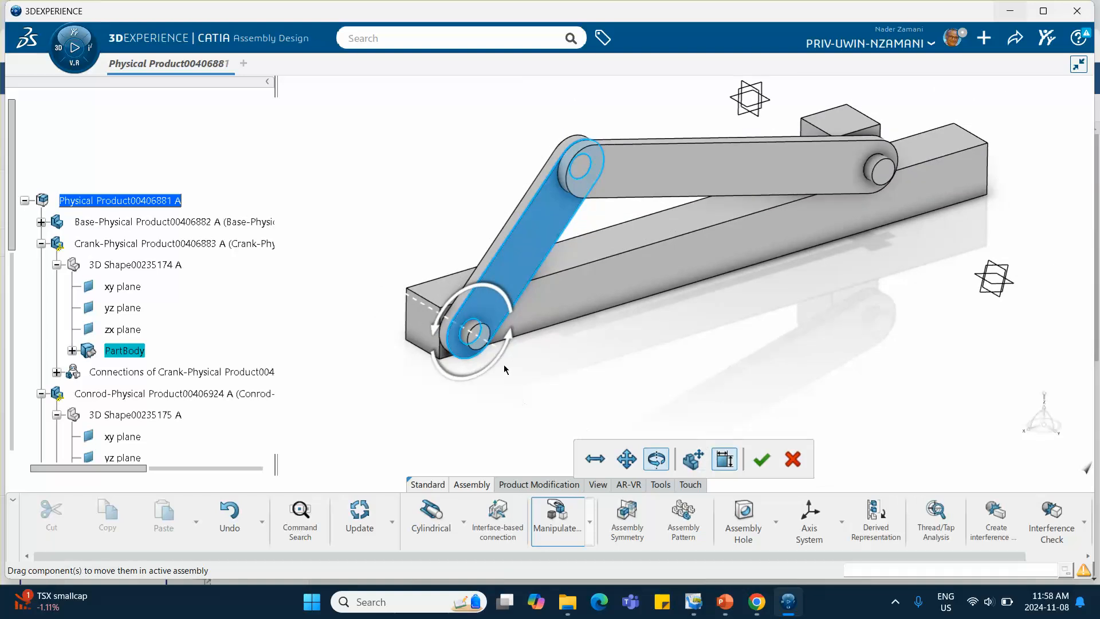
pyautogui.moveTo(475, 295); pyautogui.dragTo(490, 315)
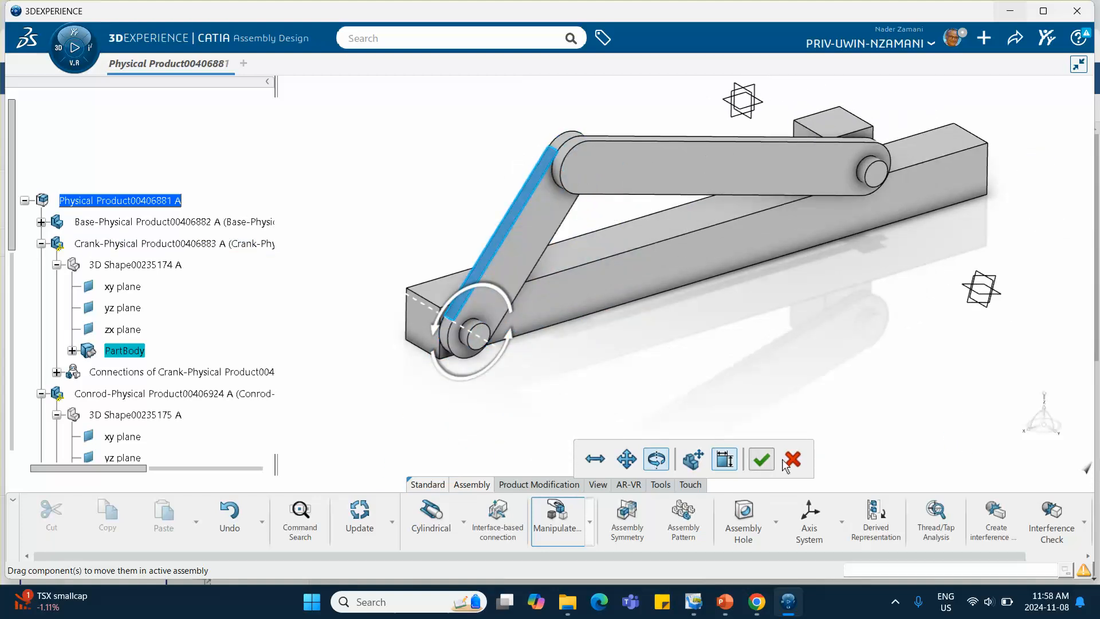
pyautogui.click(762, 459)
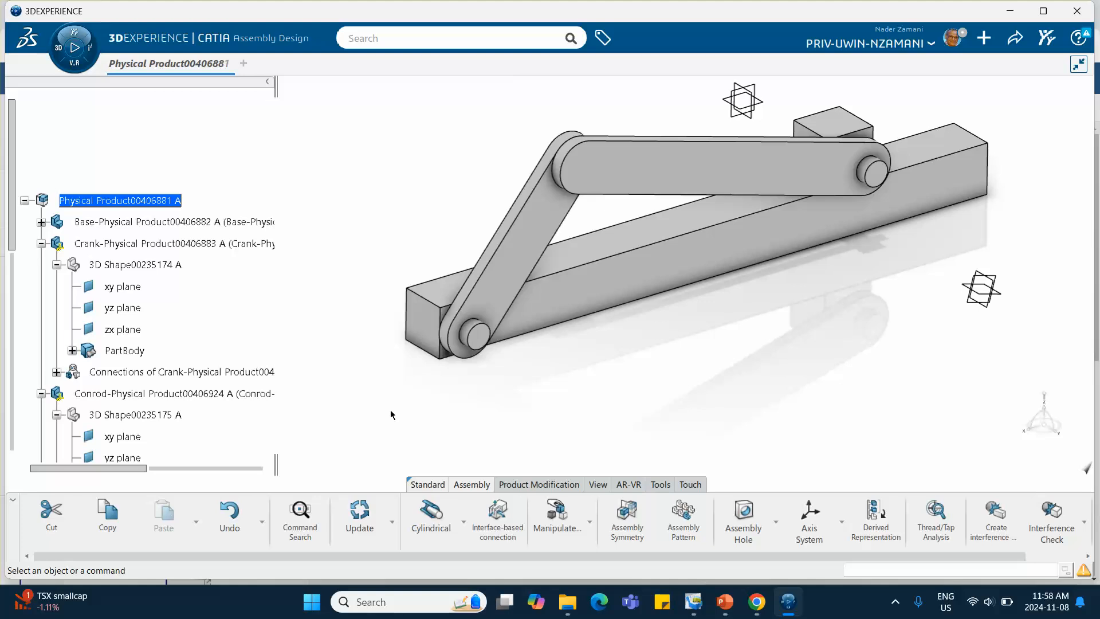
# - Collapse the crank, conrod, piston and Engineering Connections branches in the product tree
pyautogui.scroll(-2, 45, 186)
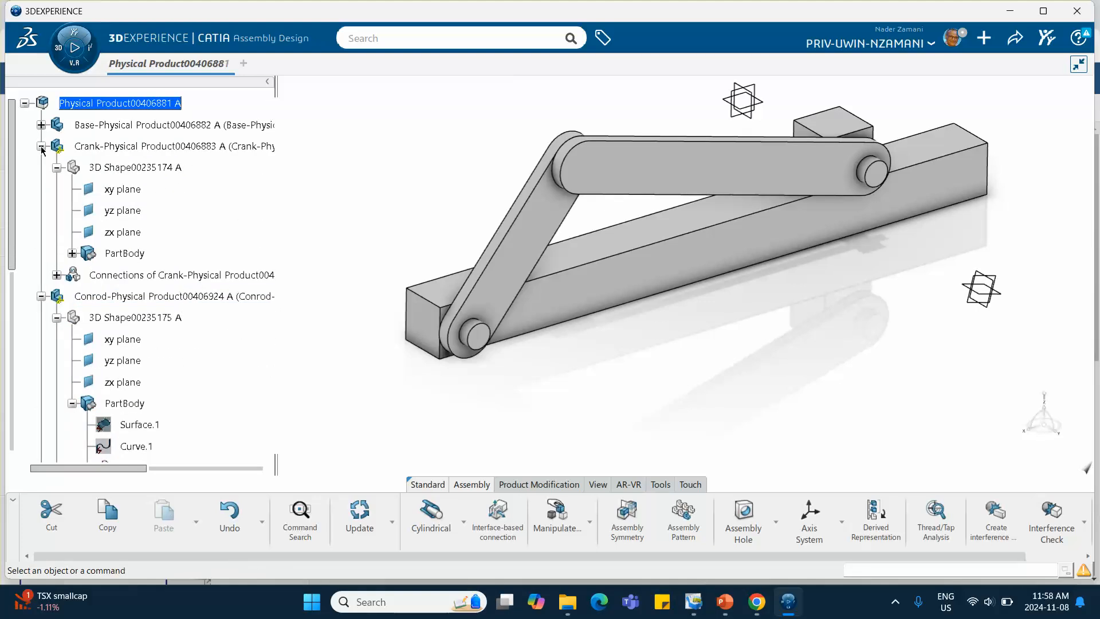
pyautogui.click(41, 147)
pyautogui.click(41, 168)
pyautogui.click(28, 190)
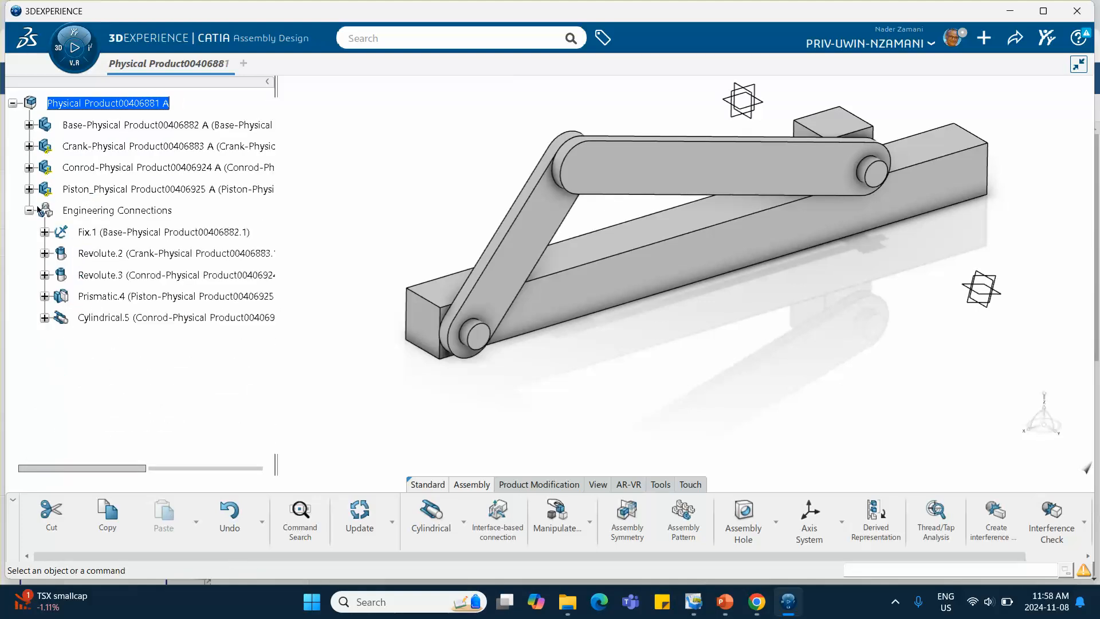
pyautogui.click(29, 211)
pyautogui.scroll(2, 147, 277)
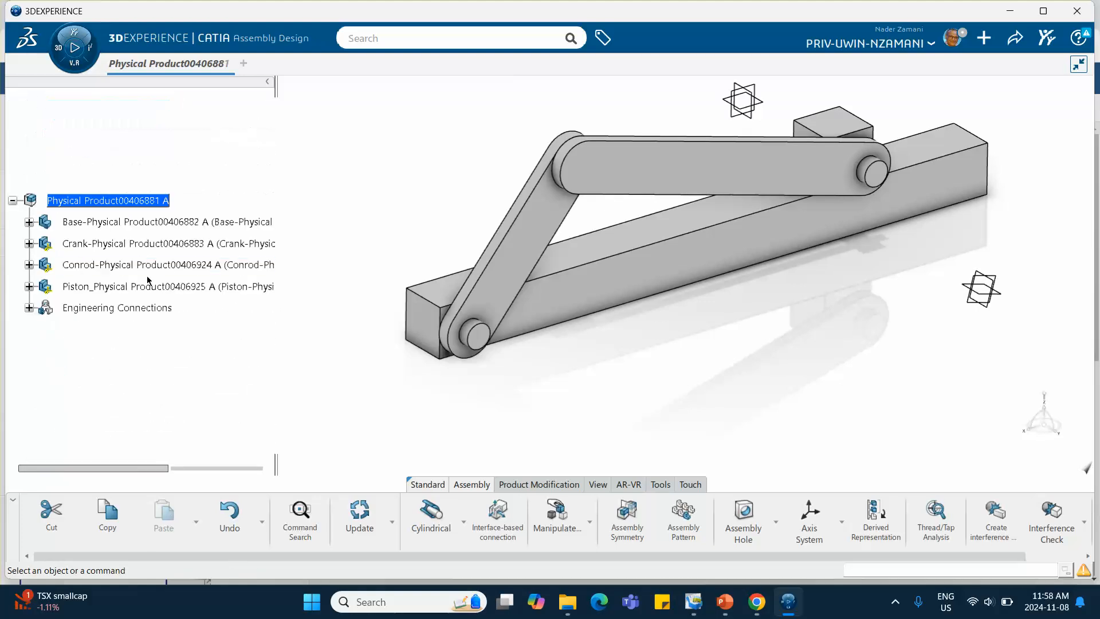
# - Switch from Assembly Design to the Mechanical Systems Design app
pyautogui.click(61, 60)
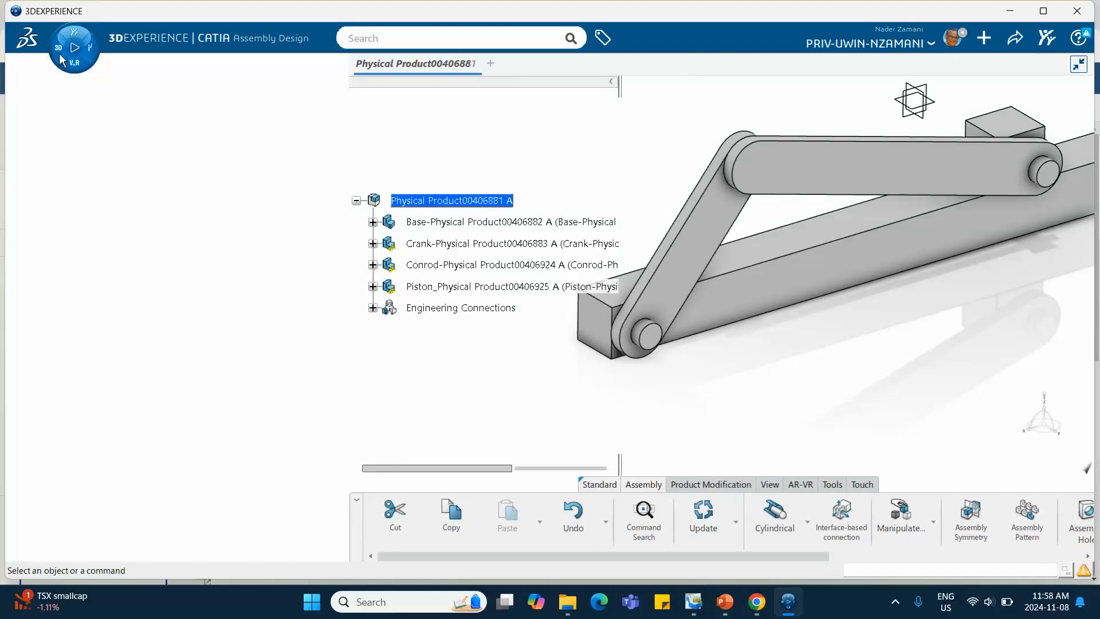
pyautogui.click(61, 59)
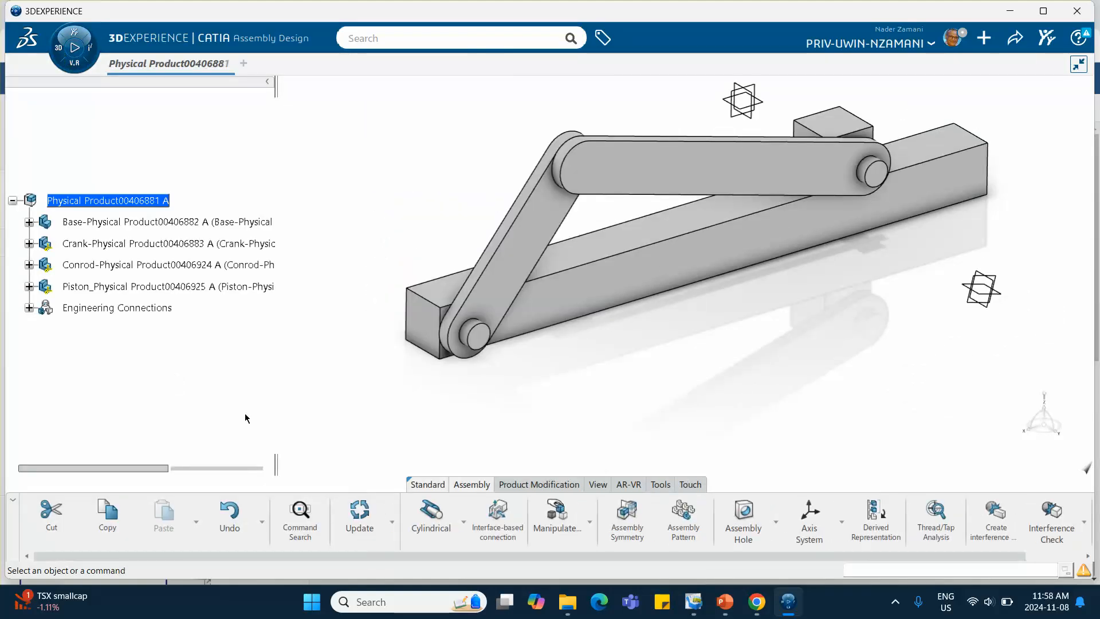
pyautogui.click(62, 62)
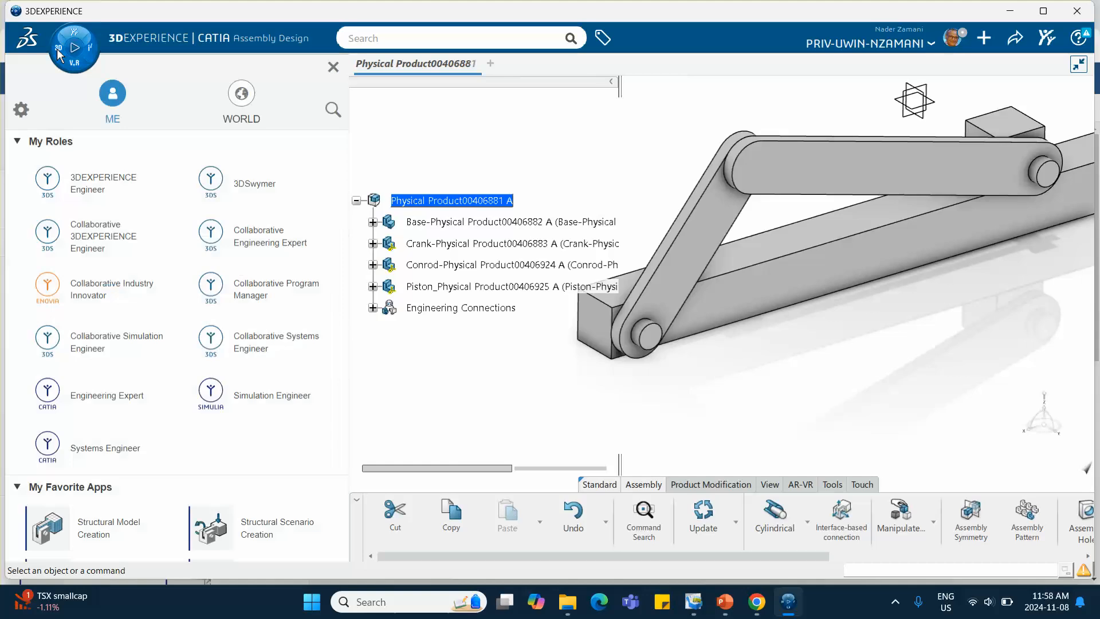
pyautogui.scroll(-6, 105, 298)
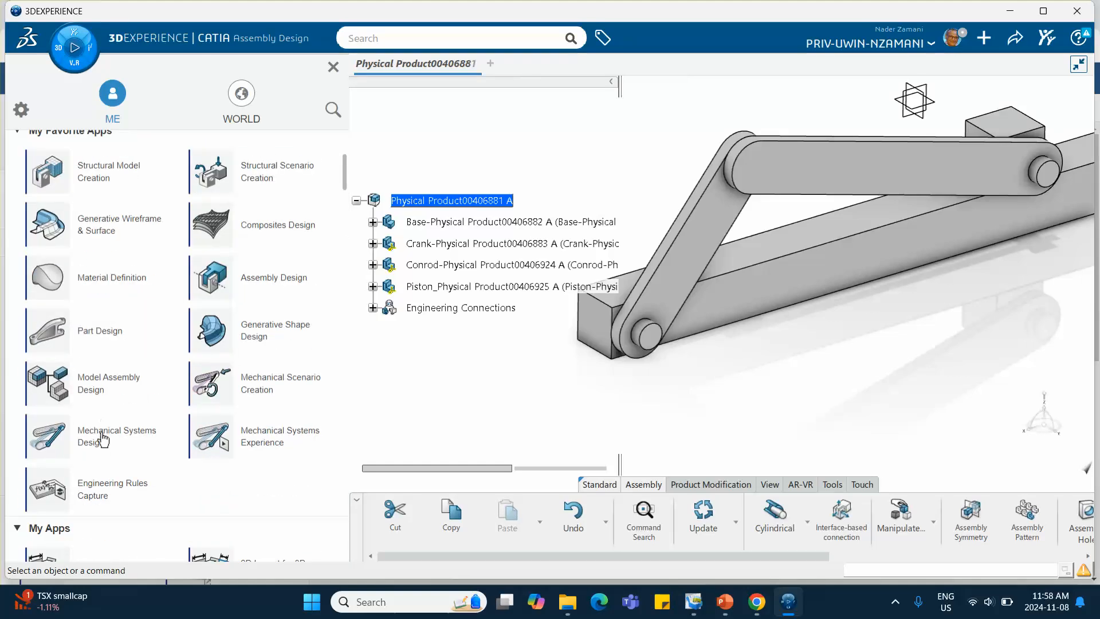
pyautogui.click(98, 444)
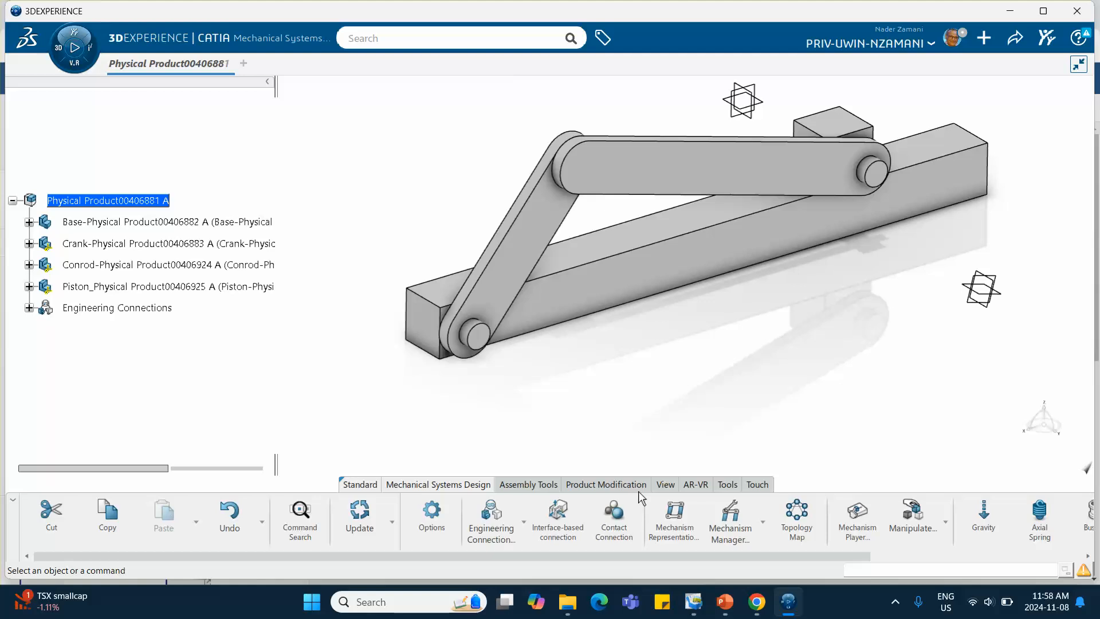
# - Create a mechanism representation in the root product with the default title and Normal Range design range
pyautogui.click(675, 513)
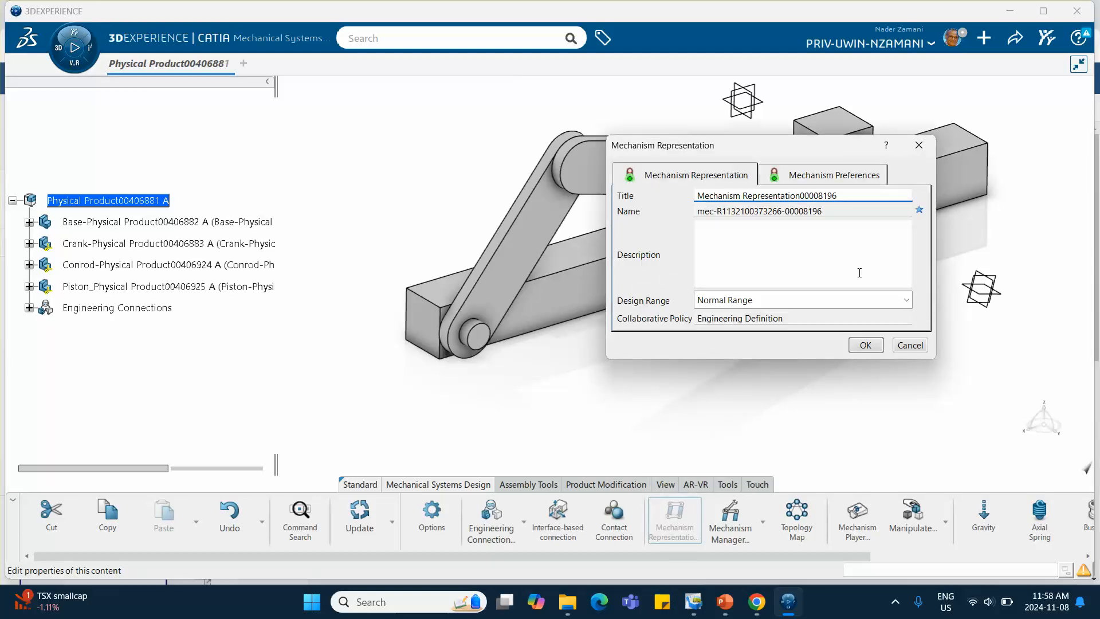
pyautogui.click(862, 345)
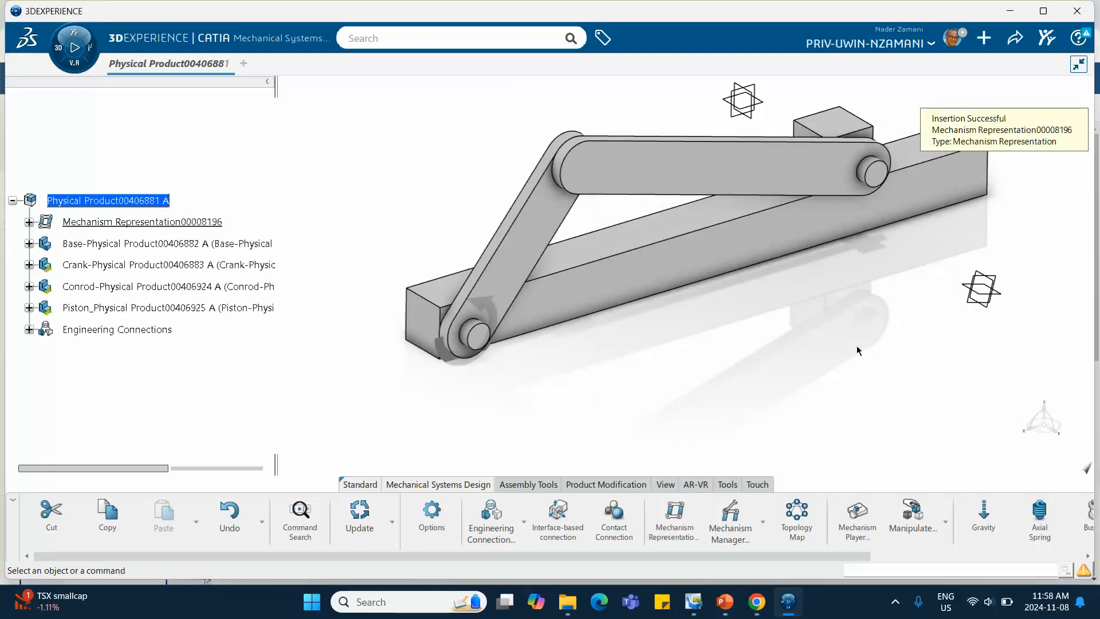
# - Examine the mechanism's degrees of freedom, included joints and commands in the Mechanism Manager, and accept the settings
pyautogui.moveTo(767, 378); pyautogui.dragTo(683, 414, button='middle')
pyautogui.click(731, 515)
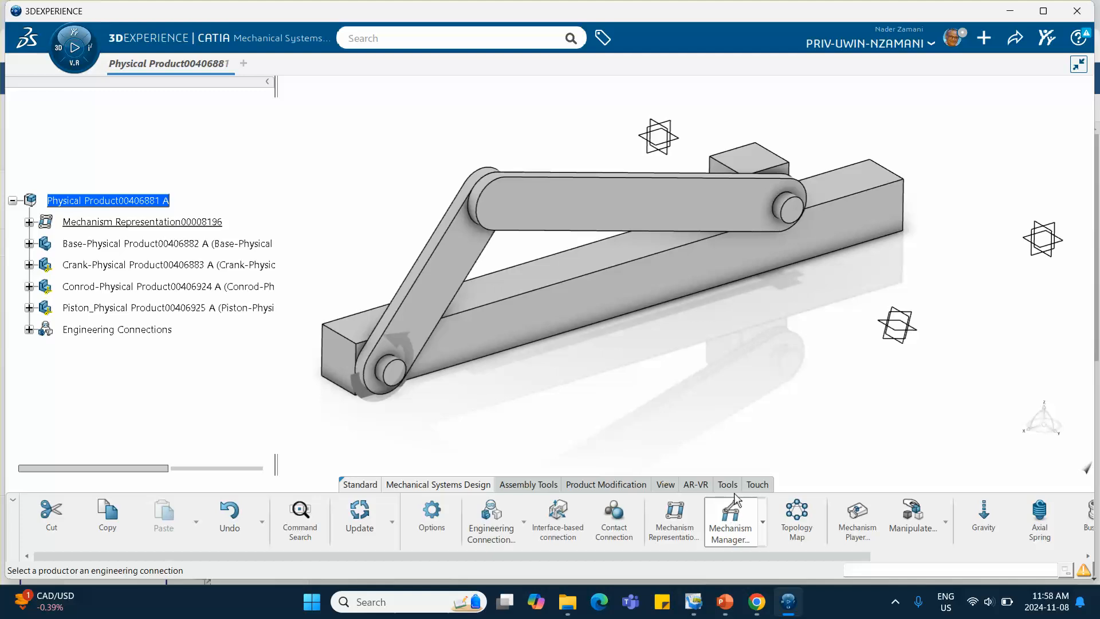
pyautogui.moveTo(645, 367); pyautogui.dragTo(534, 382, button='middle')
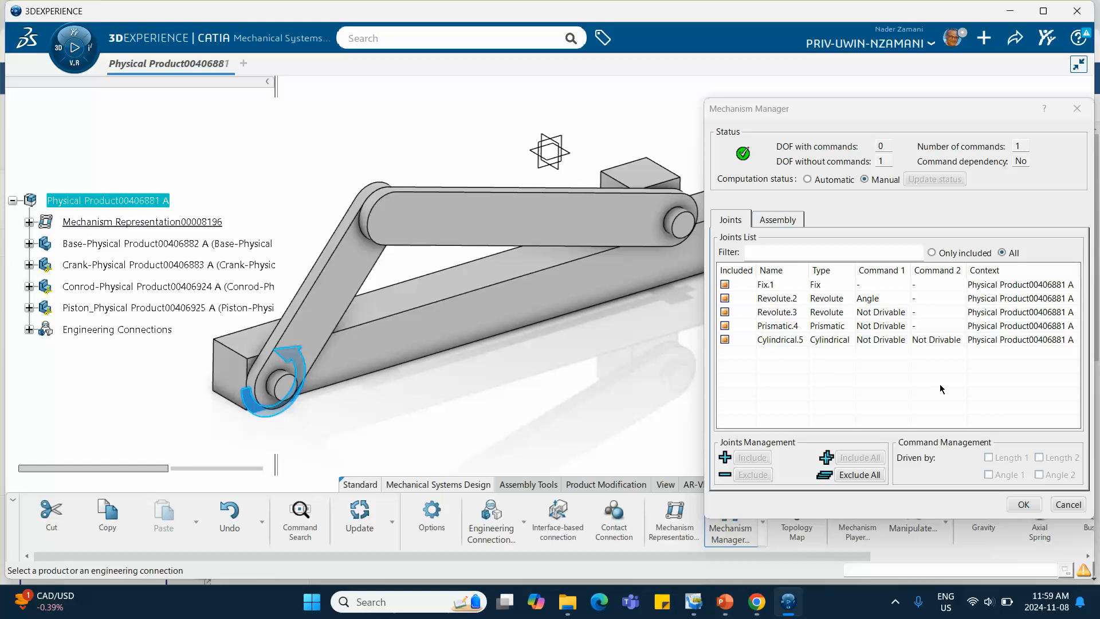
pyautogui.click(1023, 504)
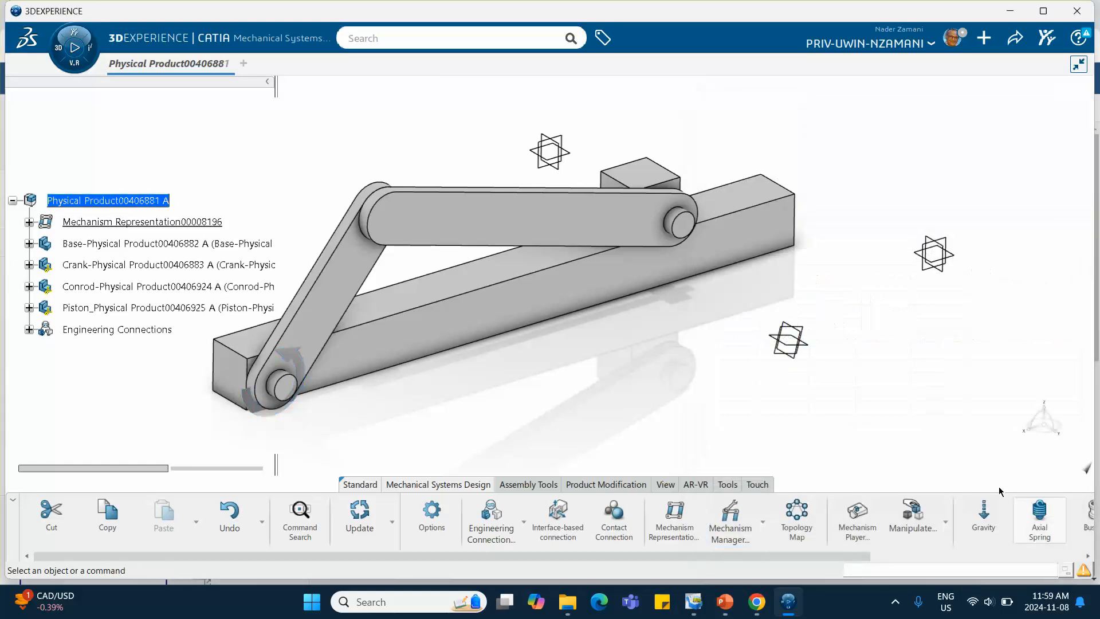
# - Open the Mechanism Player and drive the crank's angle command to 126deg
pyautogui.click(854, 517)
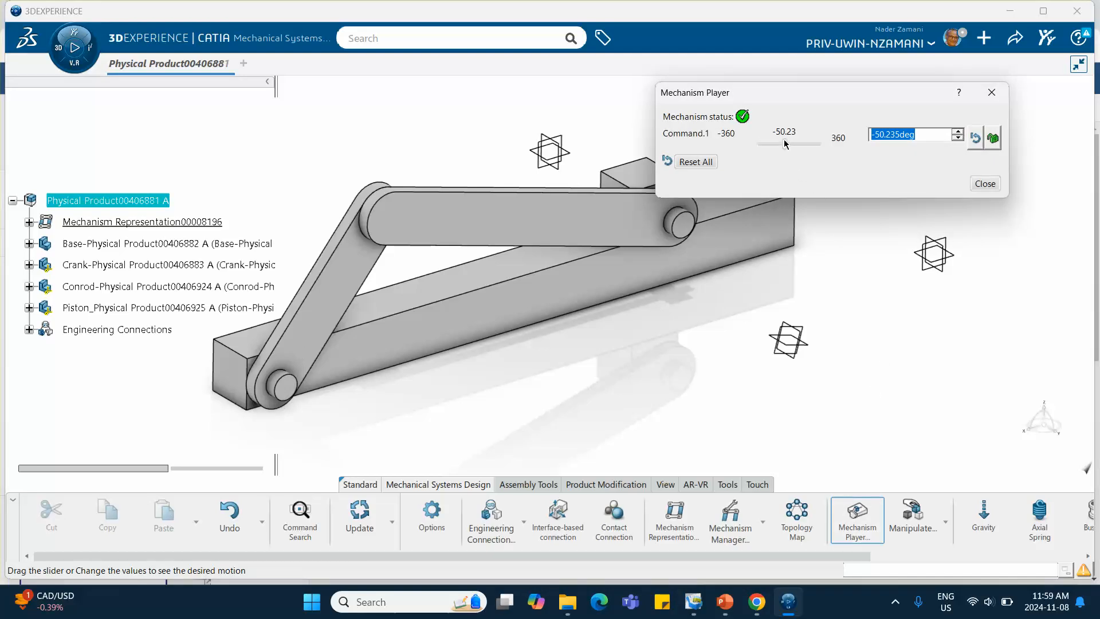
pyautogui.moveTo(788, 145)
pyautogui.mouseDown()
pyautogui.moveTo(816, 140)
pyautogui.moveTo(799, 142)
pyautogui.mouseUp()
pyautogui.moveTo(367, 397)
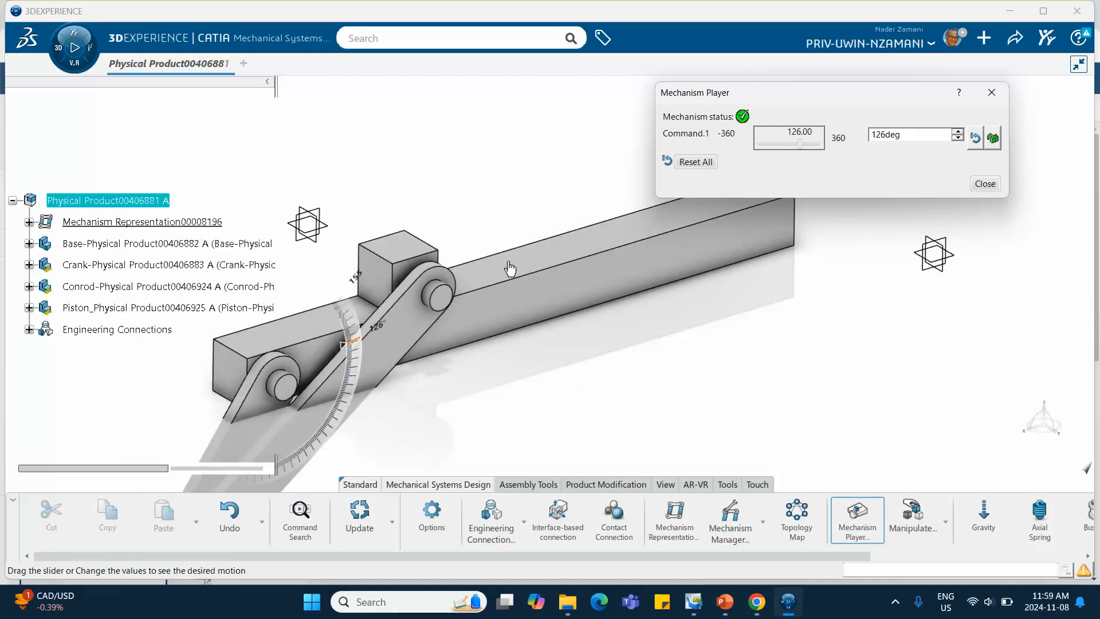
# - Inspect the protruding pins from the end of the mechanism, reset all commands in the Mechanism Player and close it
pyautogui.moveTo(366, 397); pyautogui.dragTo(533, 391, button='middle')
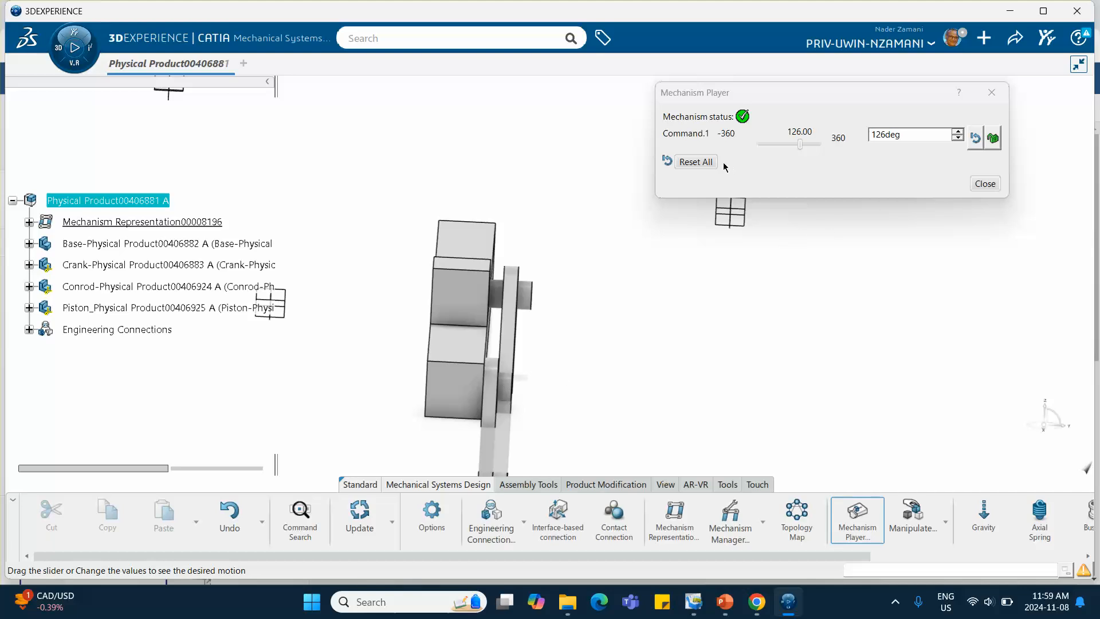
pyautogui.click(700, 163)
pyautogui.click(977, 184)
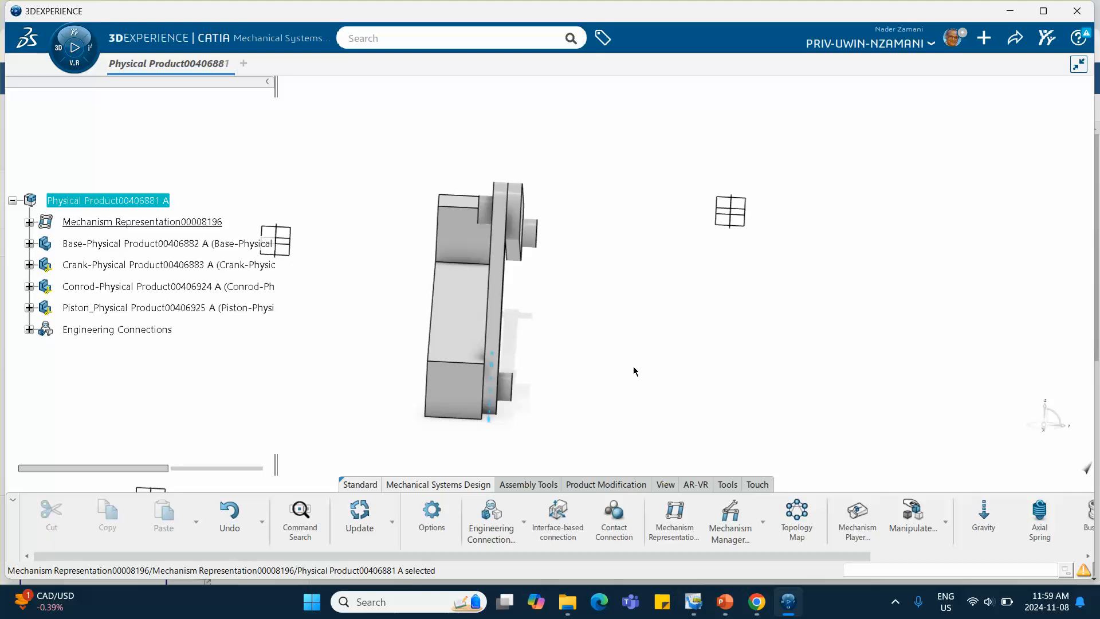
# - Shorten the pin pad (Pad.2) of the base part so the pin ends flush with the crank's outer face
pyautogui.moveTo(633, 372); pyautogui.dragTo(458, 321, button='middle')
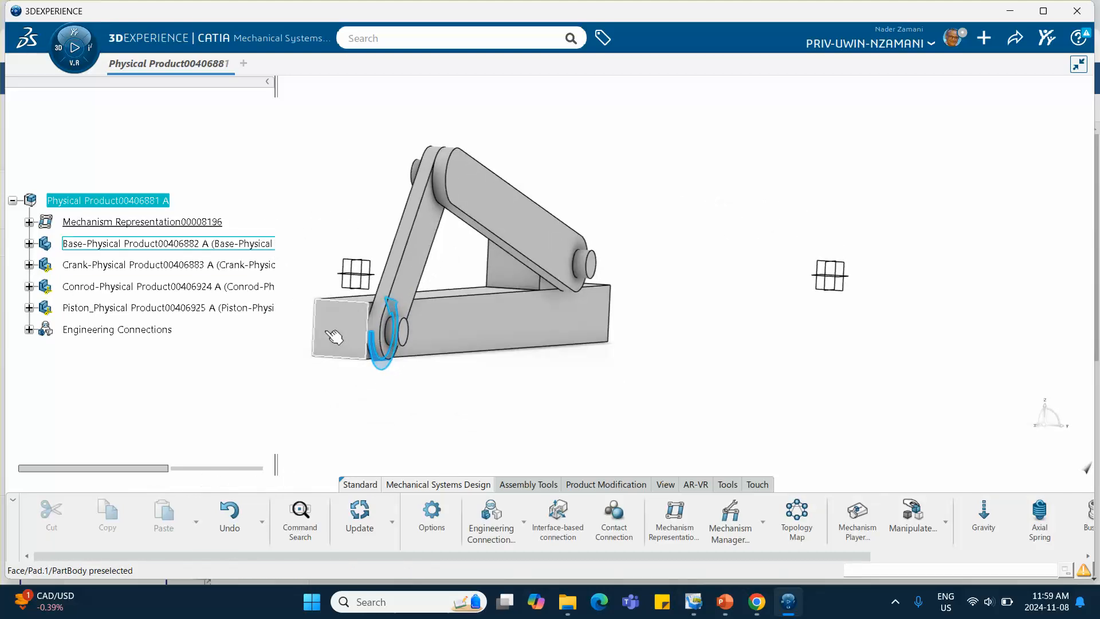
pyautogui.click(28, 243)
pyautogui.click(44, 264)
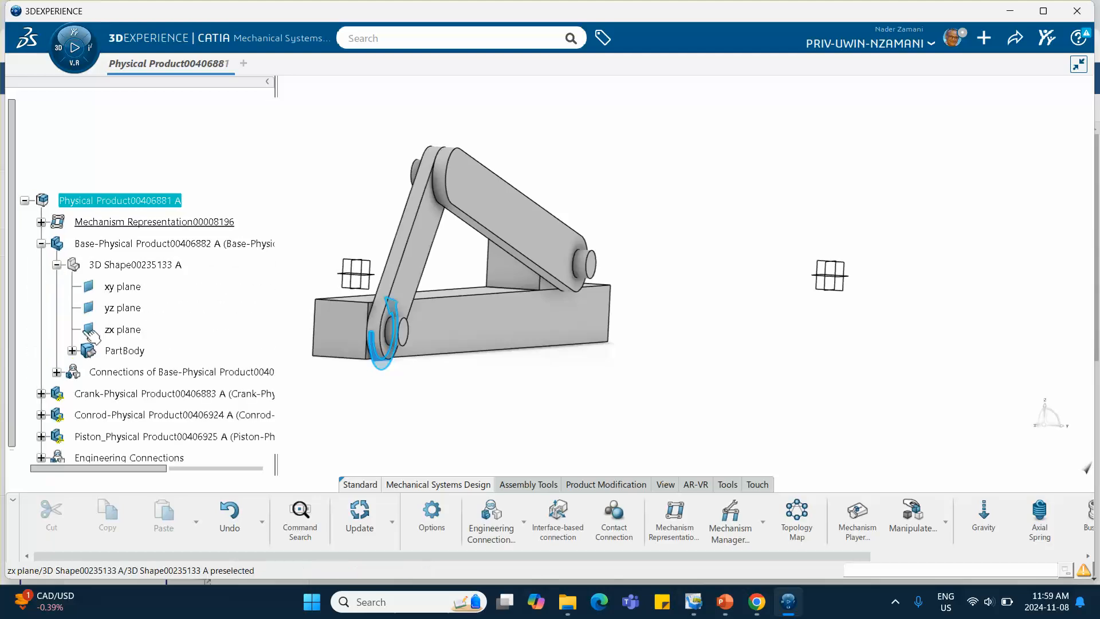
pyautogui.click(60, 351)
pyautogui.scroll(-3, 151, 338)
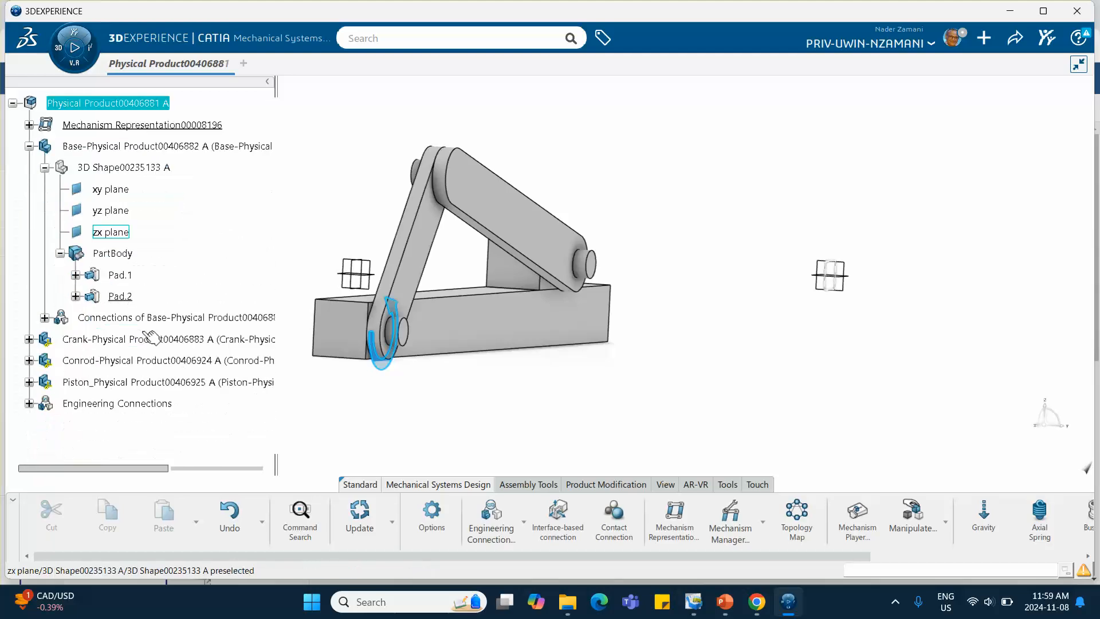
pyautogui.doubleClick(124, 298)
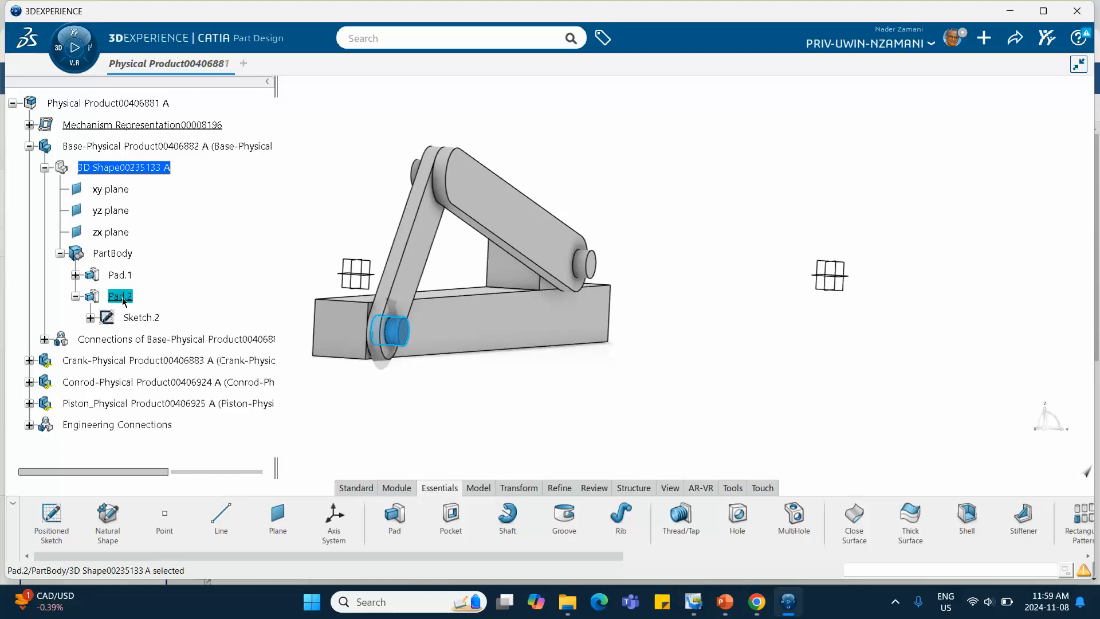
pyautogui.doubleClick(126, 297)
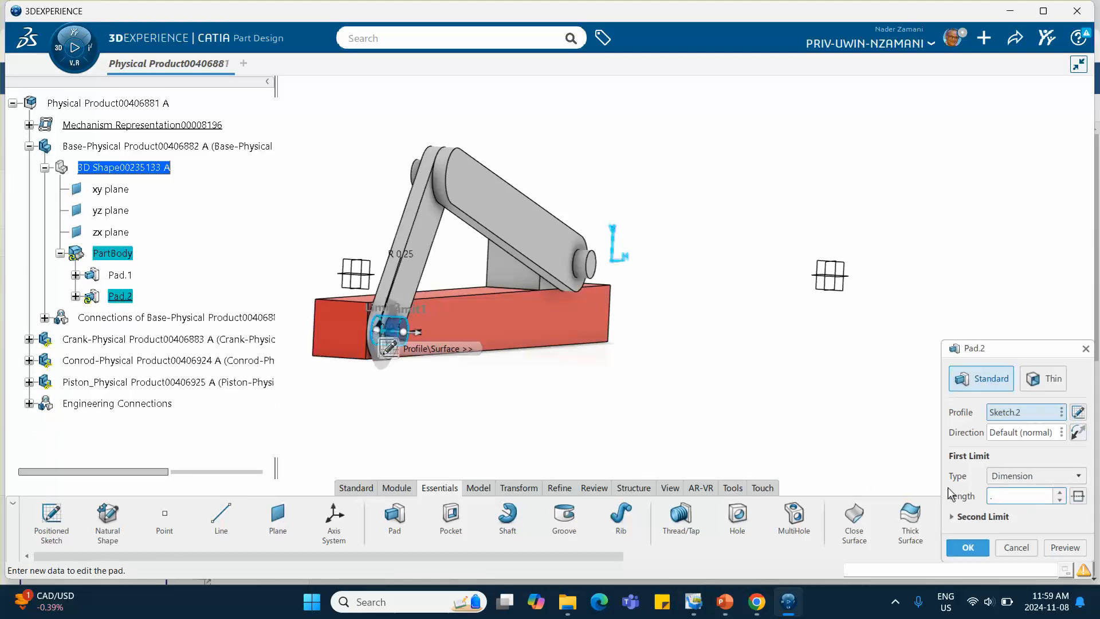
pyautogui.click(968, 547)
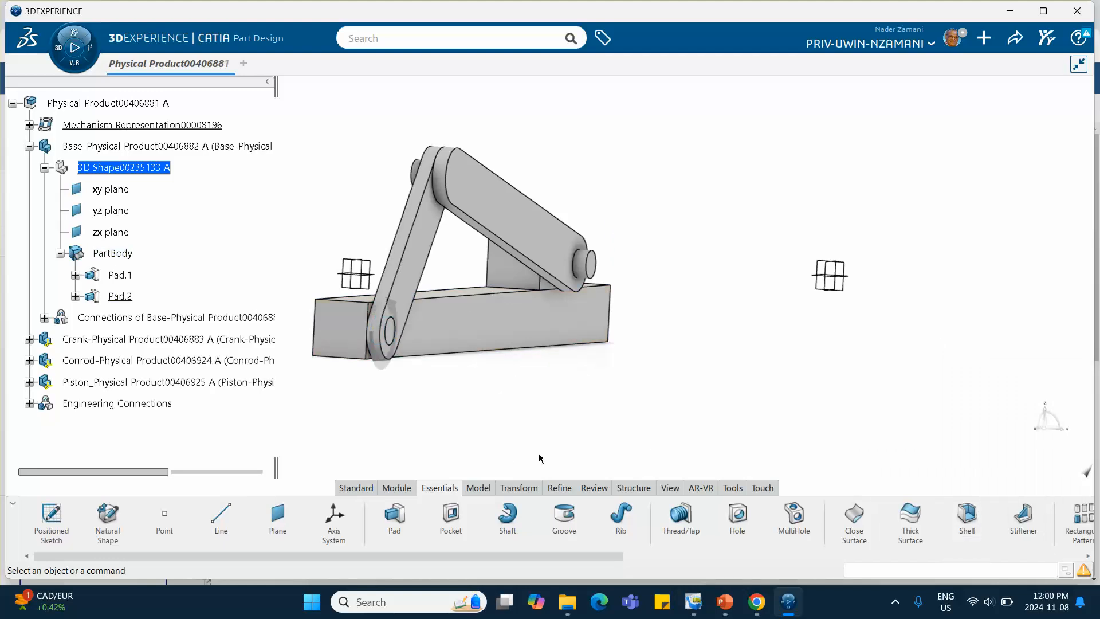
# - Shorten the pin pad (Pad.2) of the connecting rod so the pin no longer sticks out beyond the crank
pyautogui.moveTo(487, 419); pyautogui.dragTo(491, 291, button='middle')
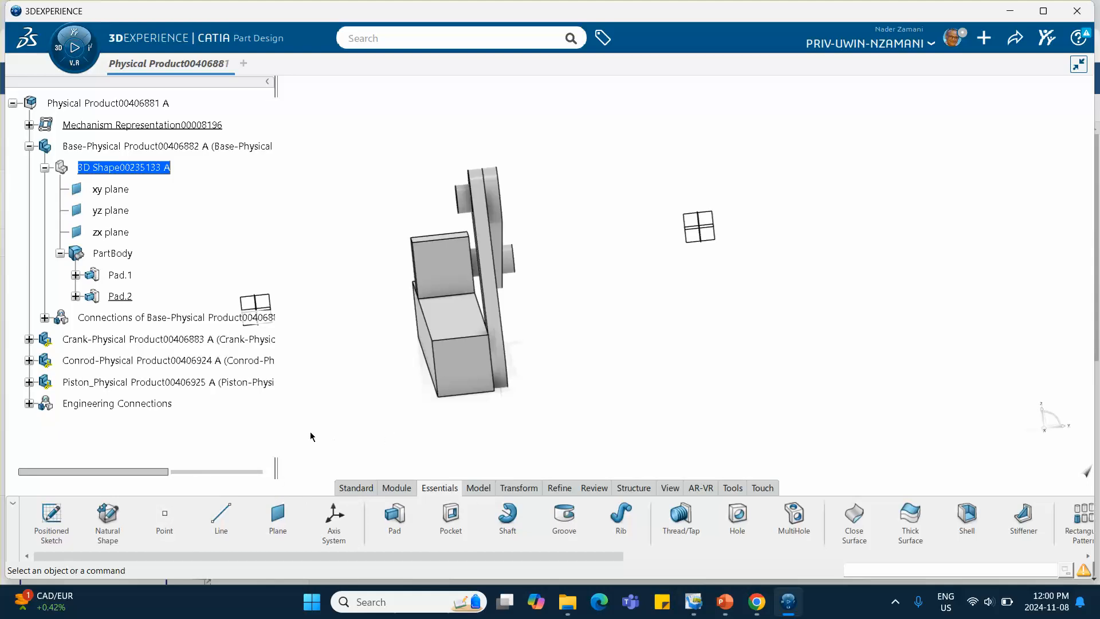
pyautogui.moveTo(311, 436); pyautogui.dragTo(278, 408, button='middle')
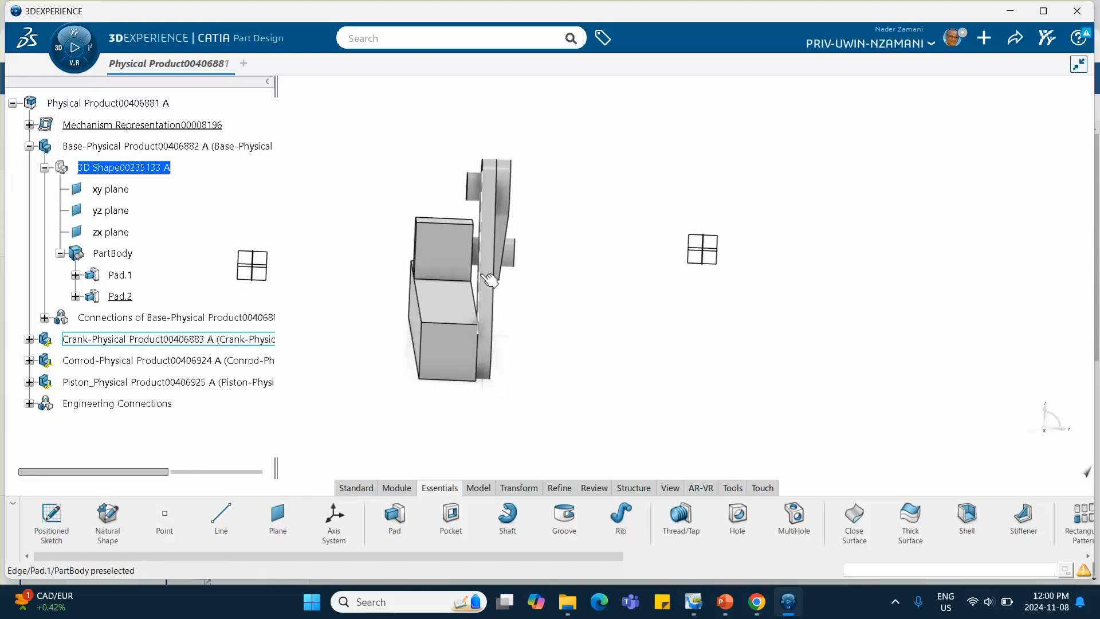
pyautogui.moveTo(540, 319); pyautogui.dragTo(497, 227, button='middle')
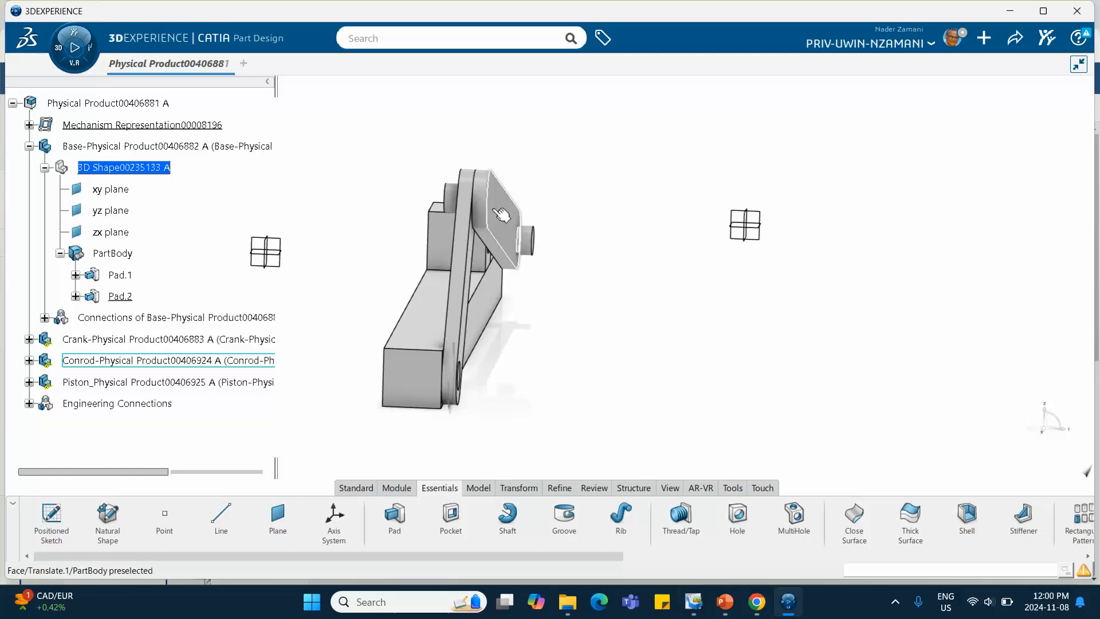
pyautogui.click(29, 360)
pyautogui.scroll(-1, 122, 395)
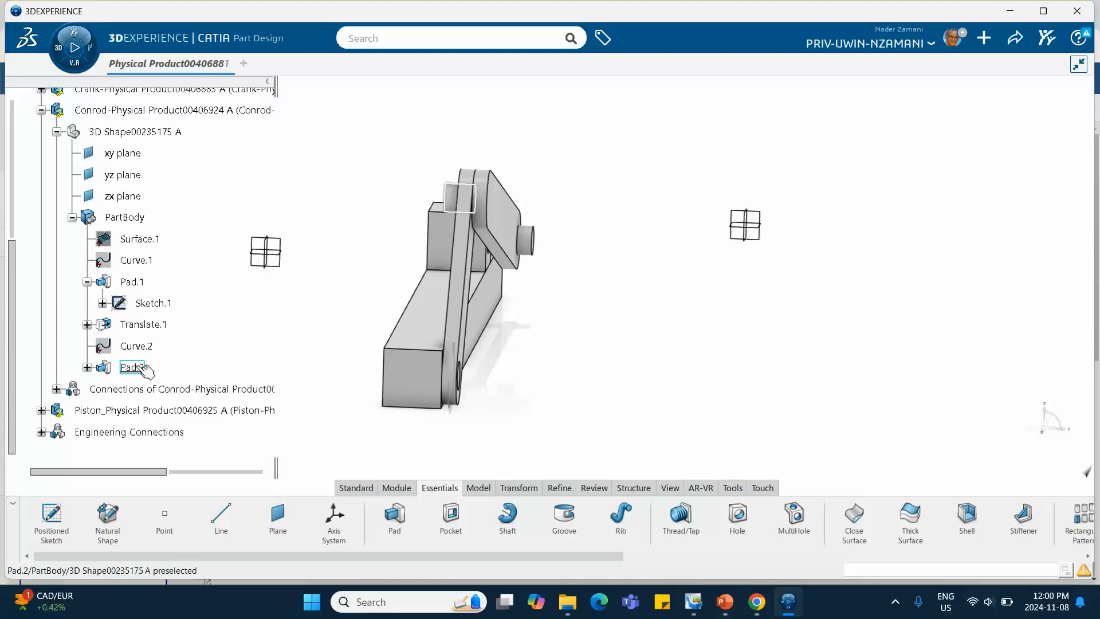
pyautogui.doubleClick(132, 367)
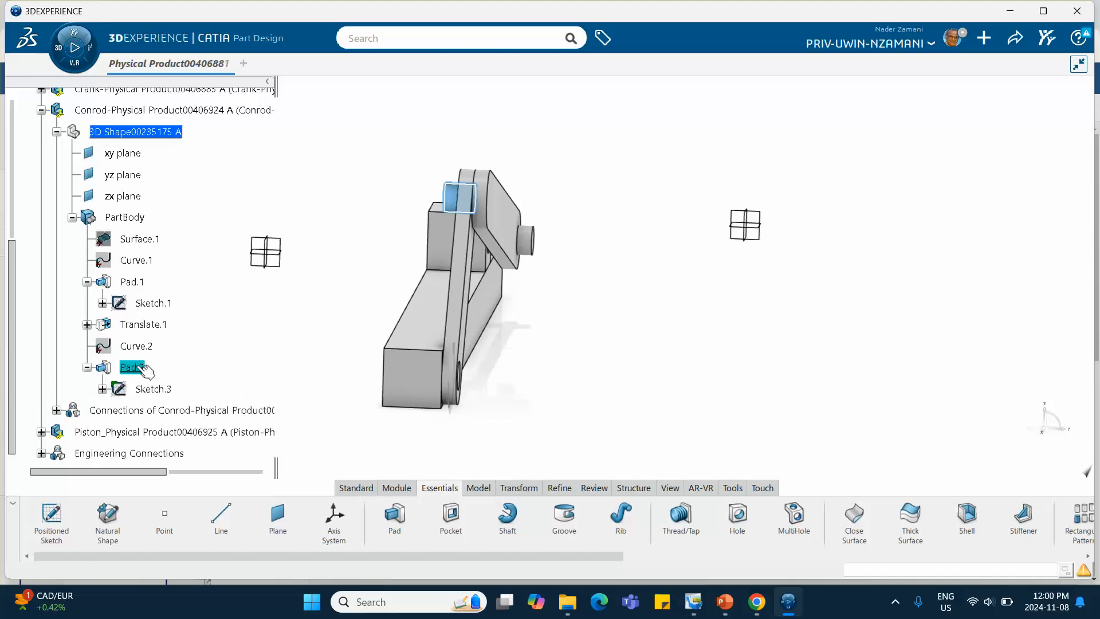
pyautogui.doubleClick(139, 367)
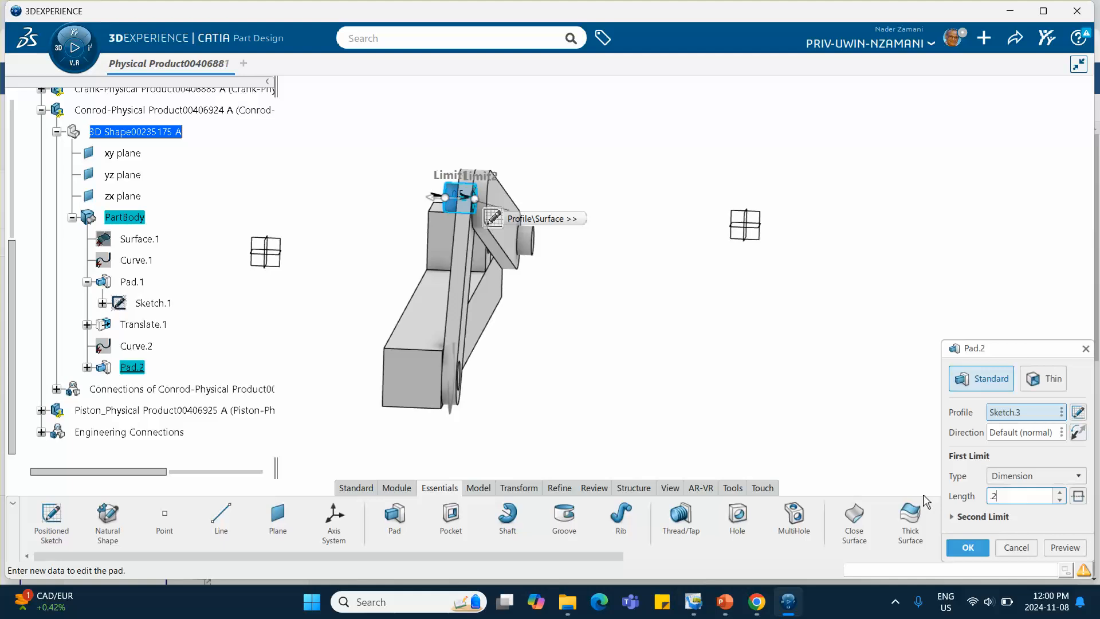
pyautogui.click(974, 547)
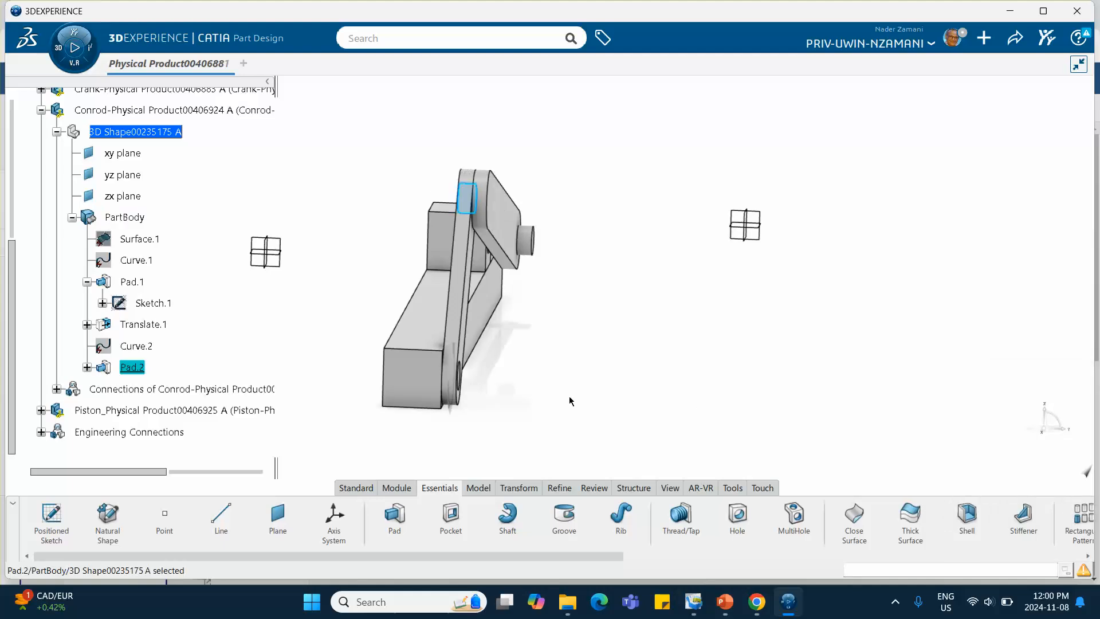
# - Reactivate the root physical product to return to Mechanical Systems Design
pyautogui.scroll(5, 107, 154)
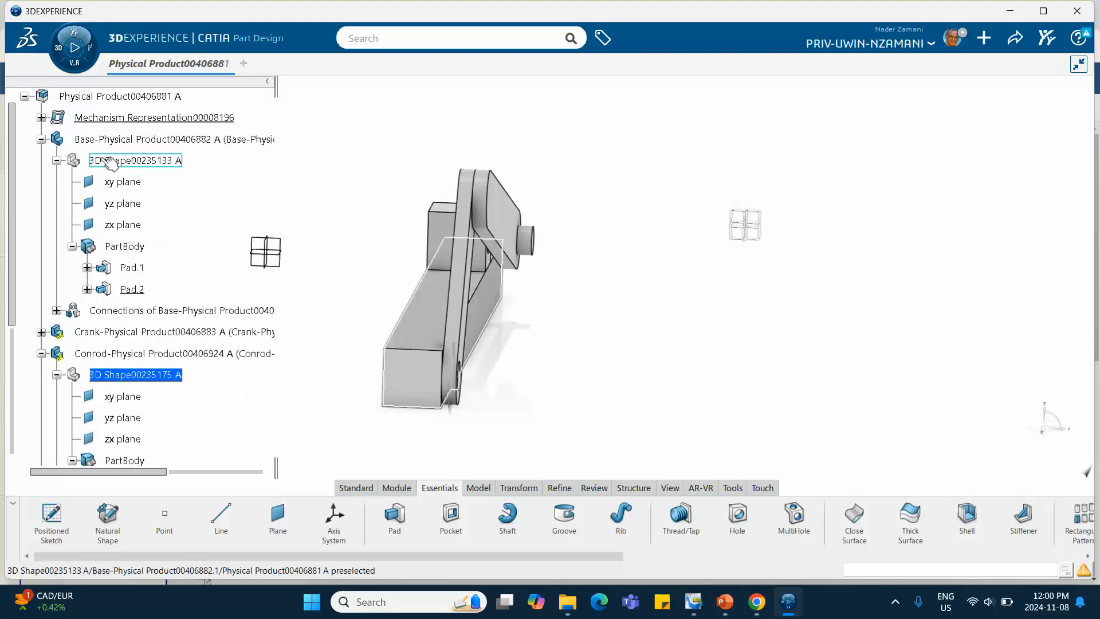
pyautogui.doubleClick(171, 193)
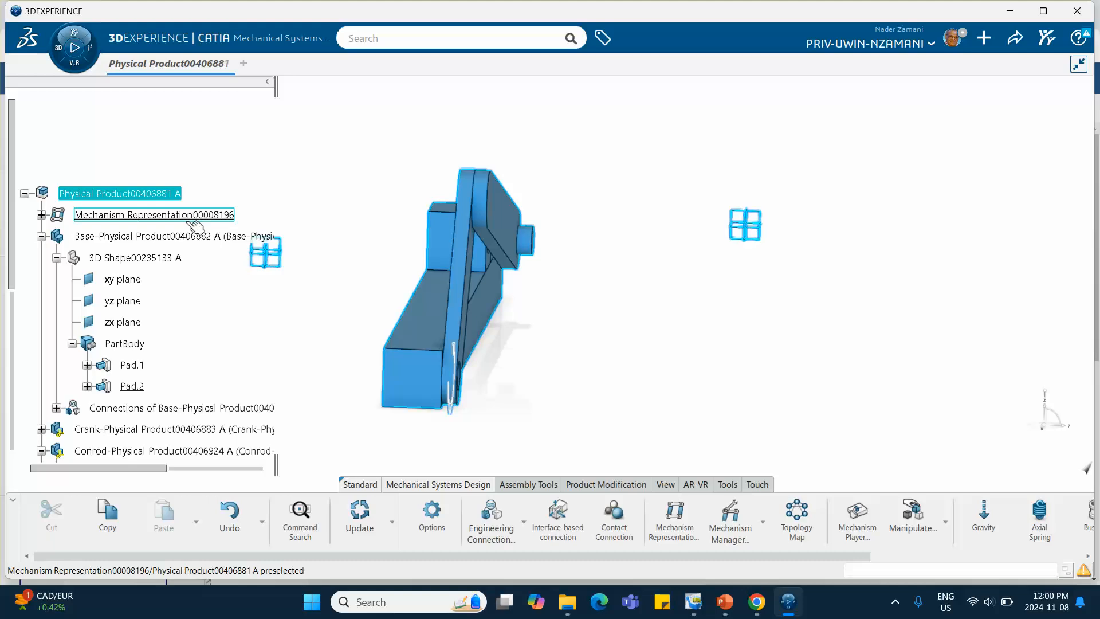
pyautogui.middleClick(286, 279)
pyautogui.moveTo(453, 460); pyautogui.dragTo(493, 440, button='middle')
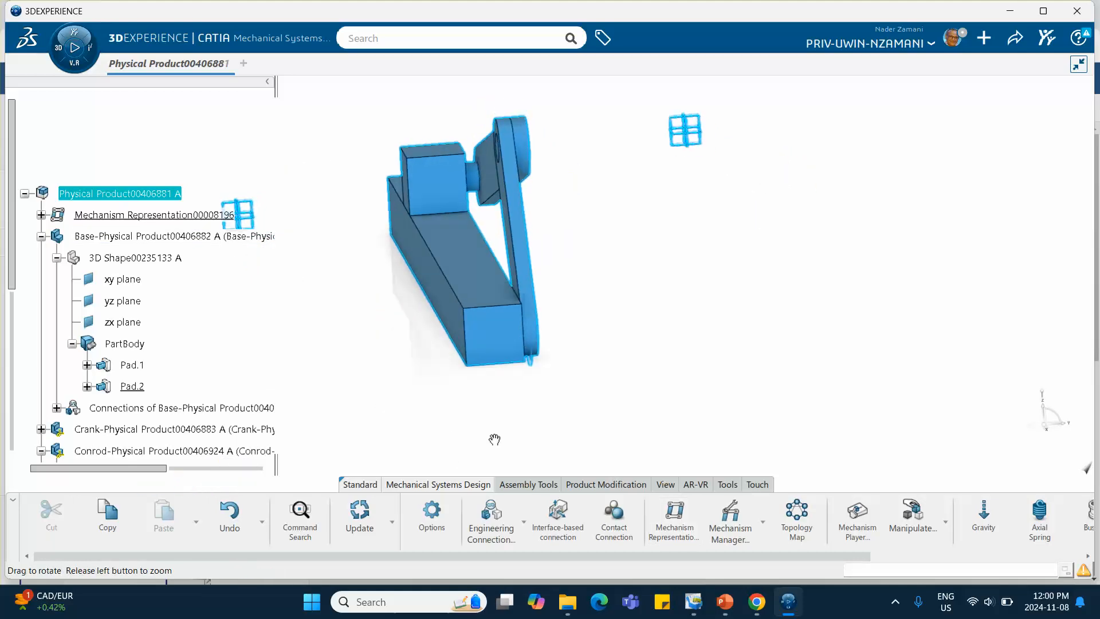
pyautogui.click(740, 519)
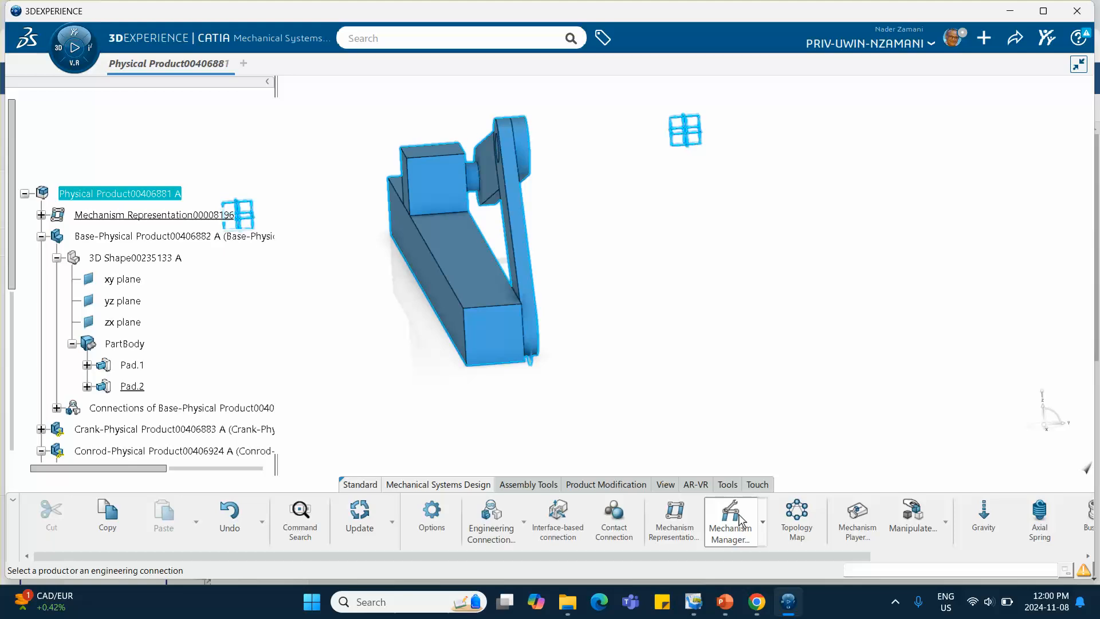
pyautogui.click(1077, 108)
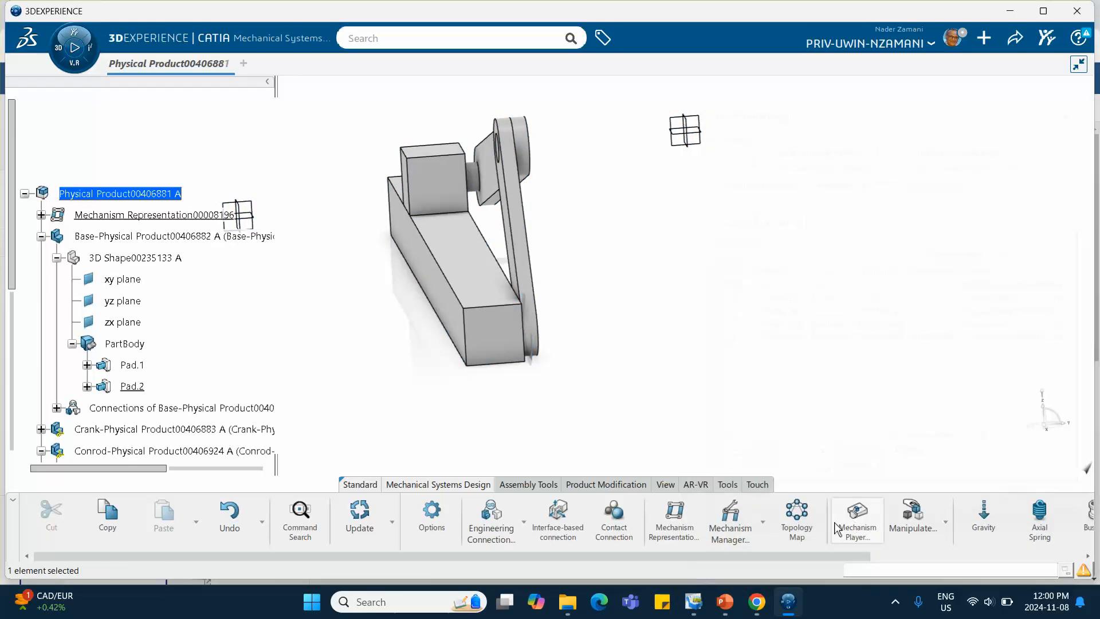
# - Drive the crank's angle command to 252deg in the Mechanism Player, reset it to 0deg and close the player
pyautogui.click(858, 518)
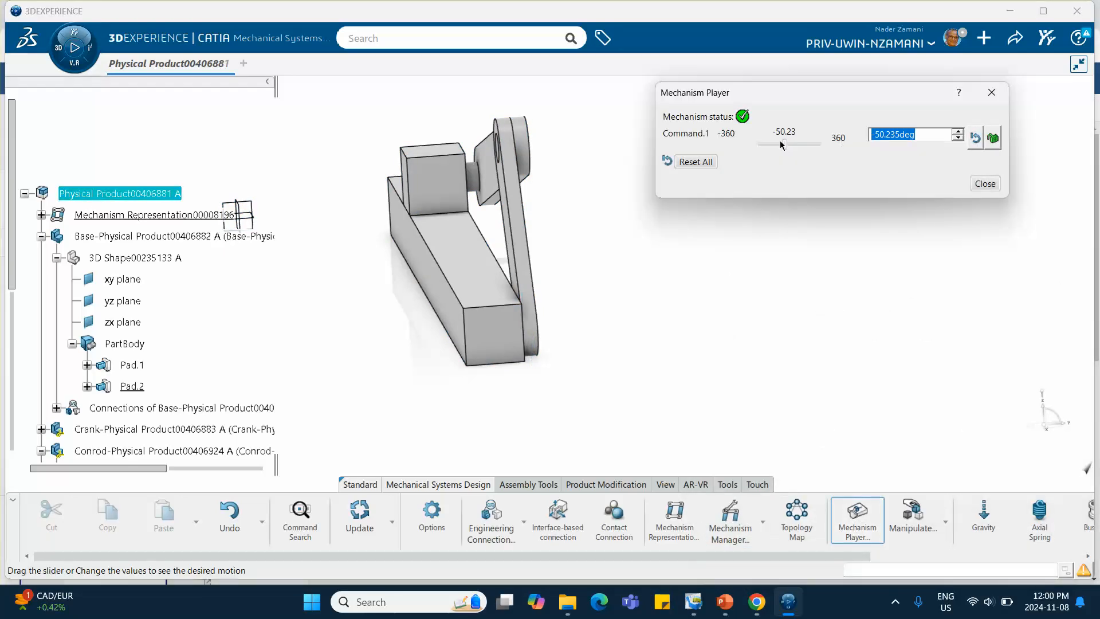
pyautogui.moveTo(782, 144); pyautogui.dragTo(813, 146)
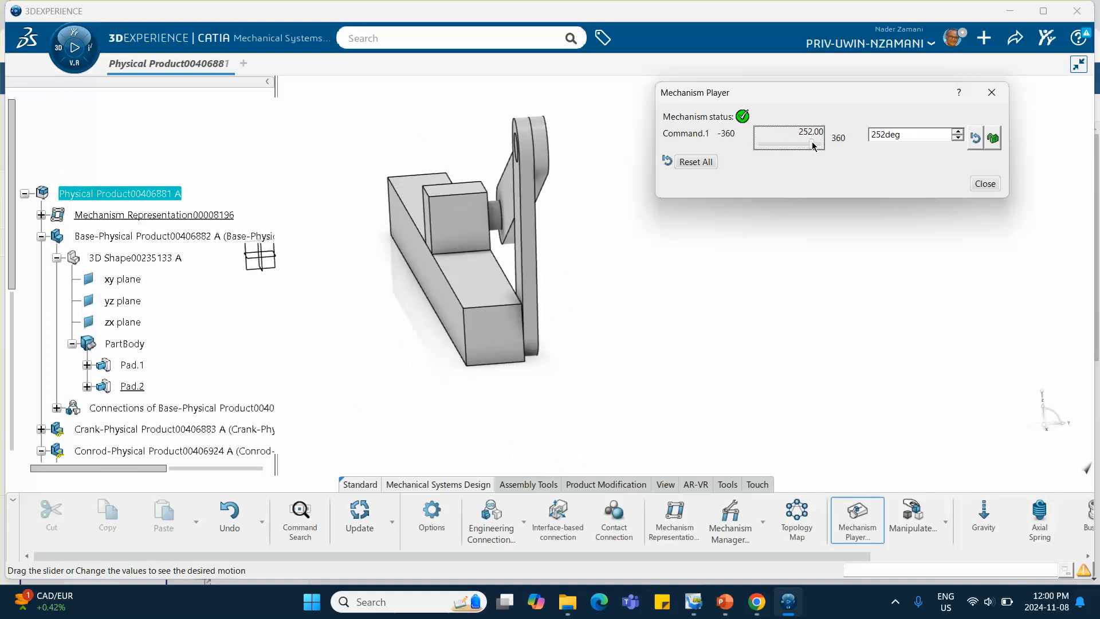
pyautogui.click(706, 164)
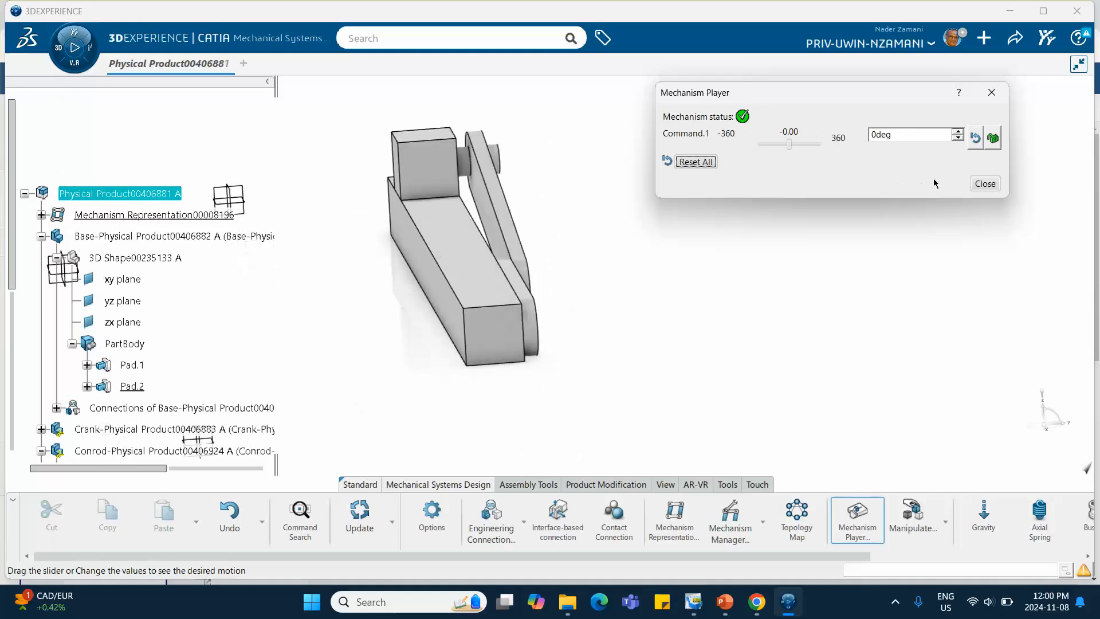
pyautogui.click(976, 185)
# - Collapse the base and connecting rod branches in the product tree
pyautogui.moveTo(788, 315); pyautogui.dragTo(687, 344, button='middle')
pyautogui.scroll(-3, 145, 247)
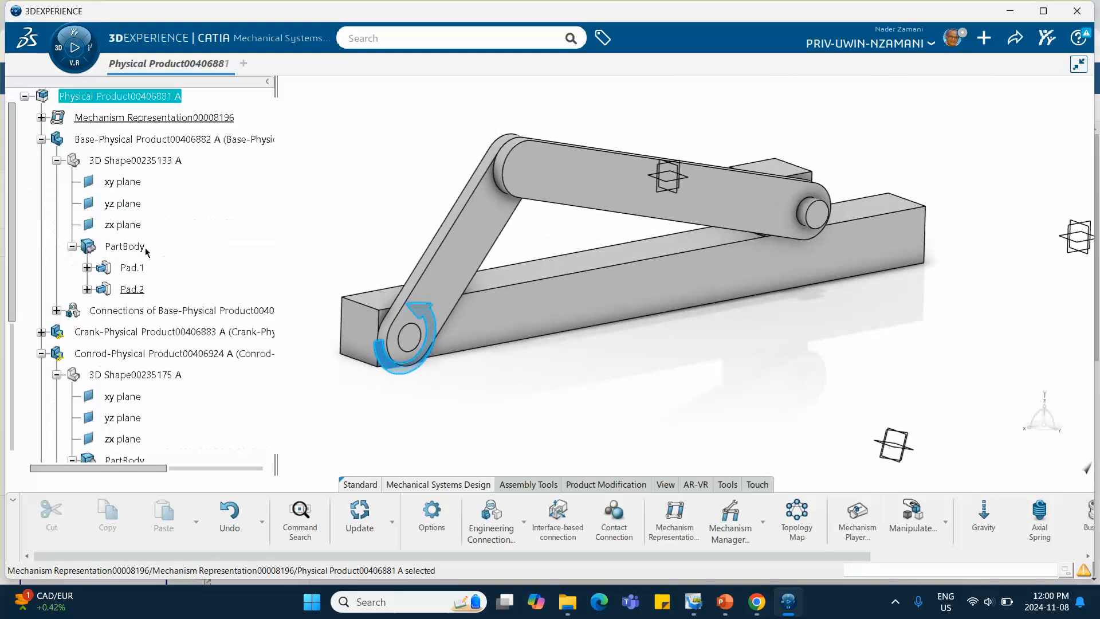
pyautogui.scroll(-5, 146, 247)
pyautogui.scroll(10, 120, 242)
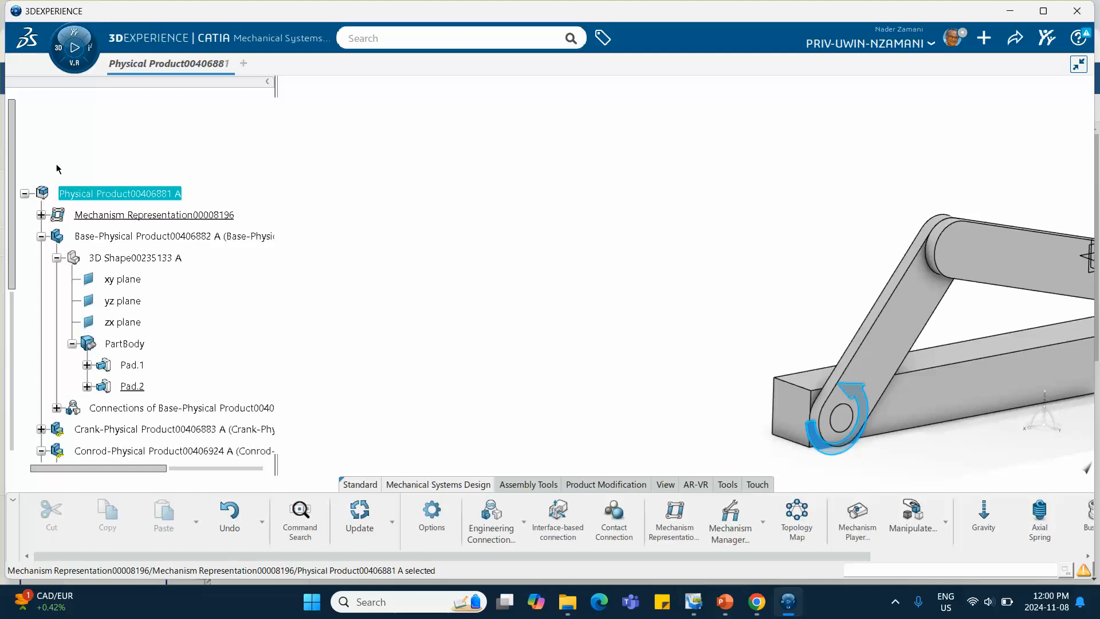
pyautogui.click(41, 236)
pyautogui.scroll(-3, 36, 172)
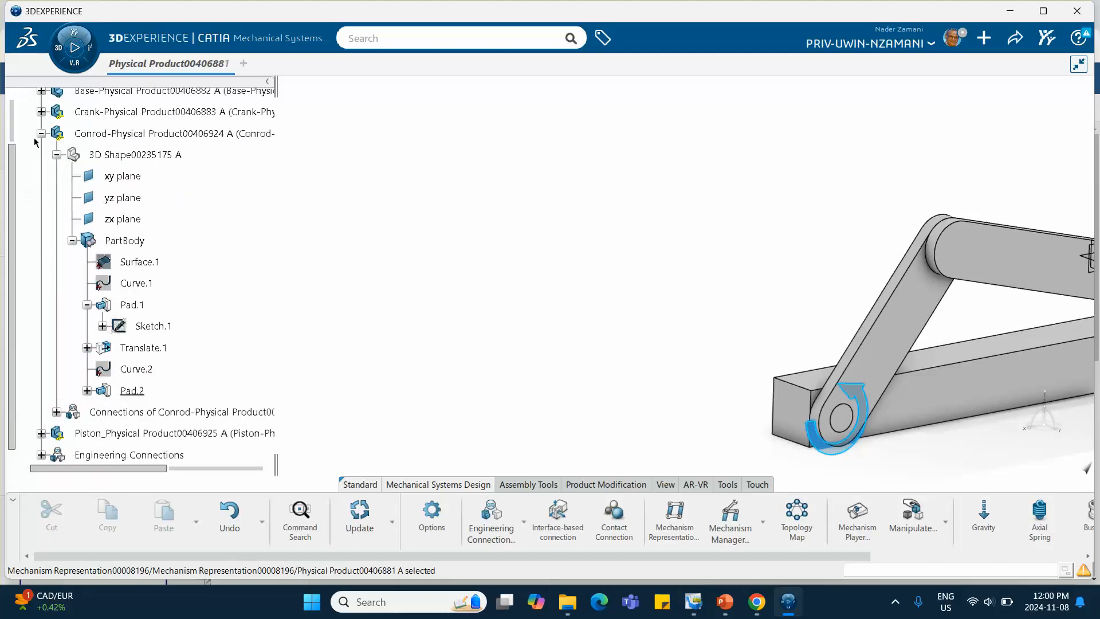
pyautogui.click(41, 134)
pyautogui.scroll(3, 78, 218)
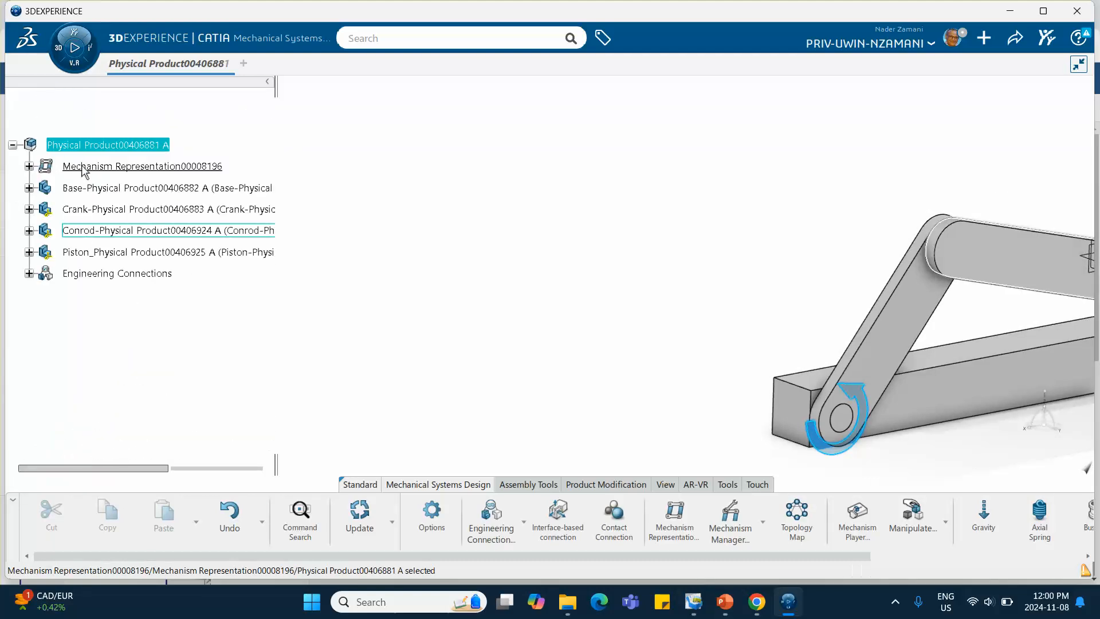
# - Switch to the Mechanical Systems Experience app and create a kinematics simulation with the default title
pyautogui.click(60, 53)
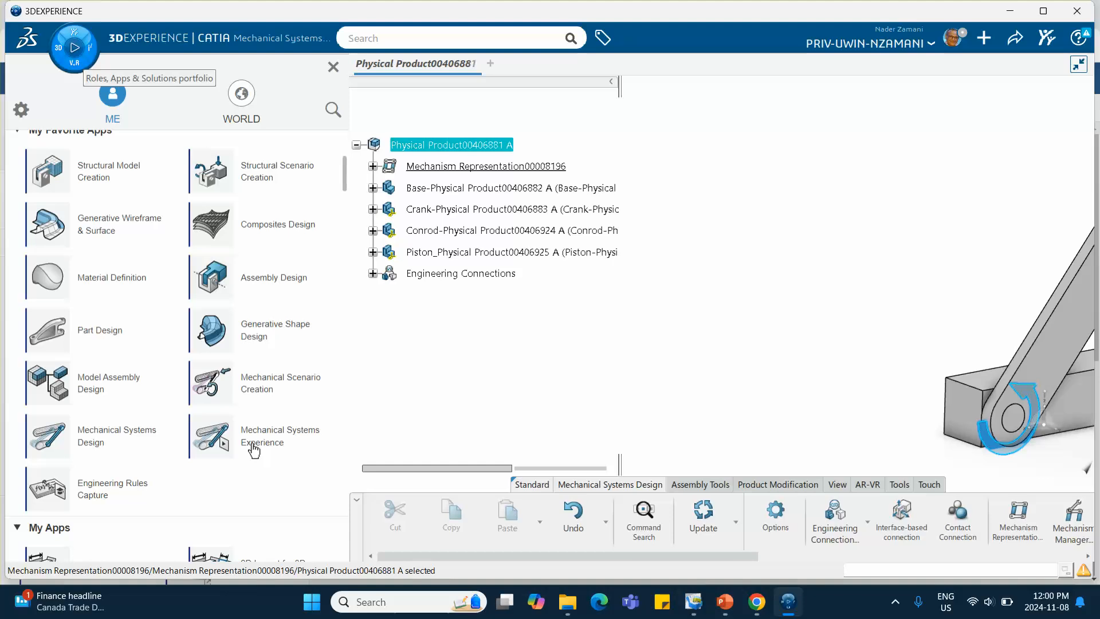
pyautogui.click(271, 444)
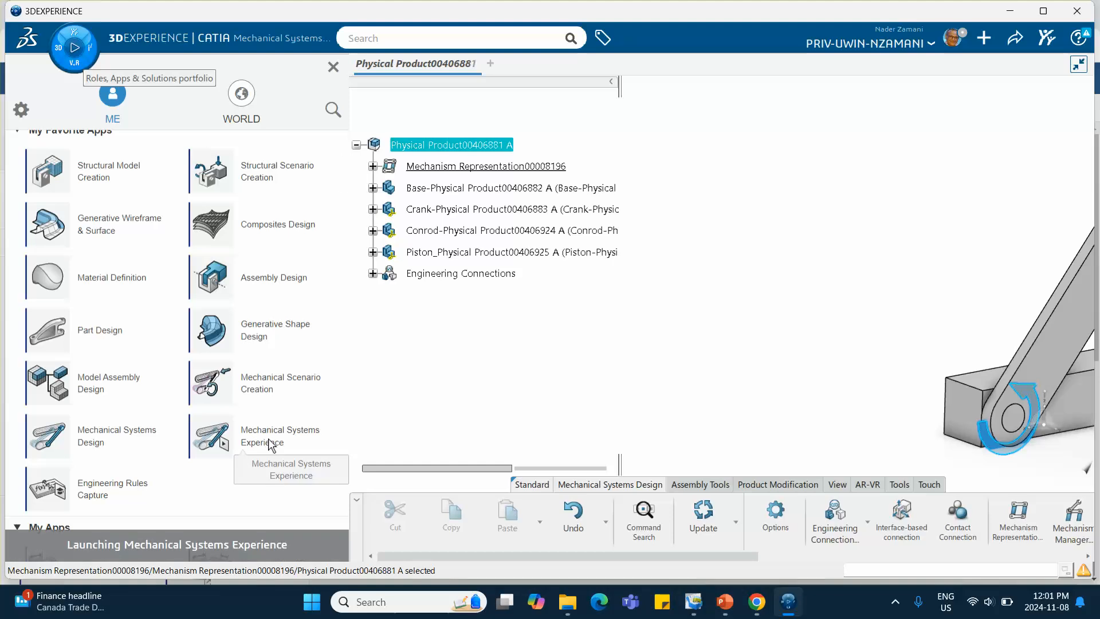
pyautogui.click(467, 309)
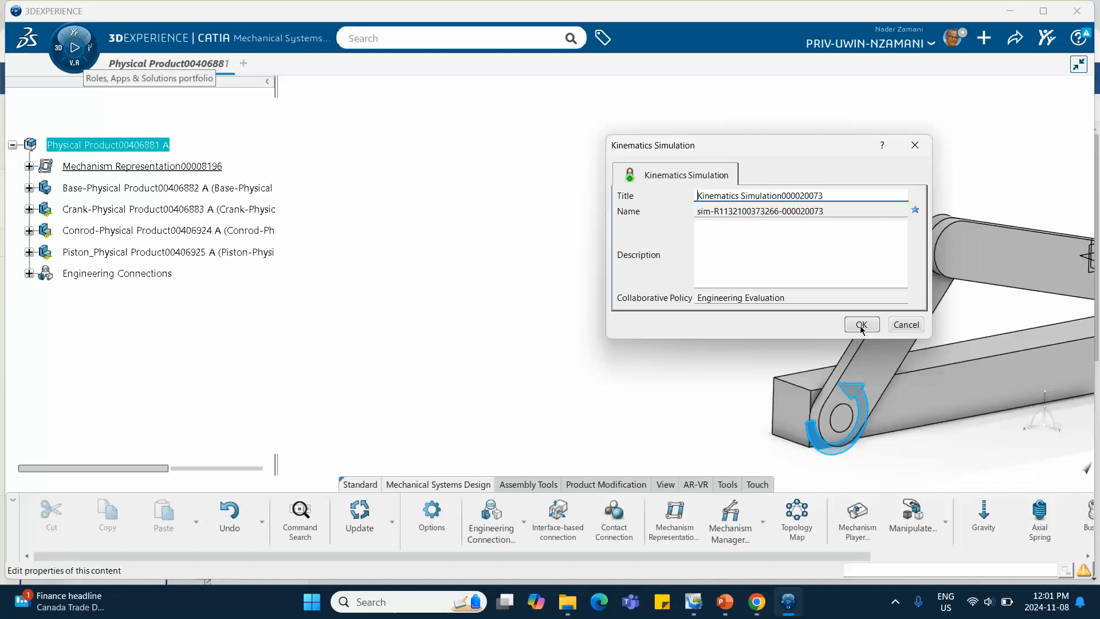
pyautogui.click(860, 325)
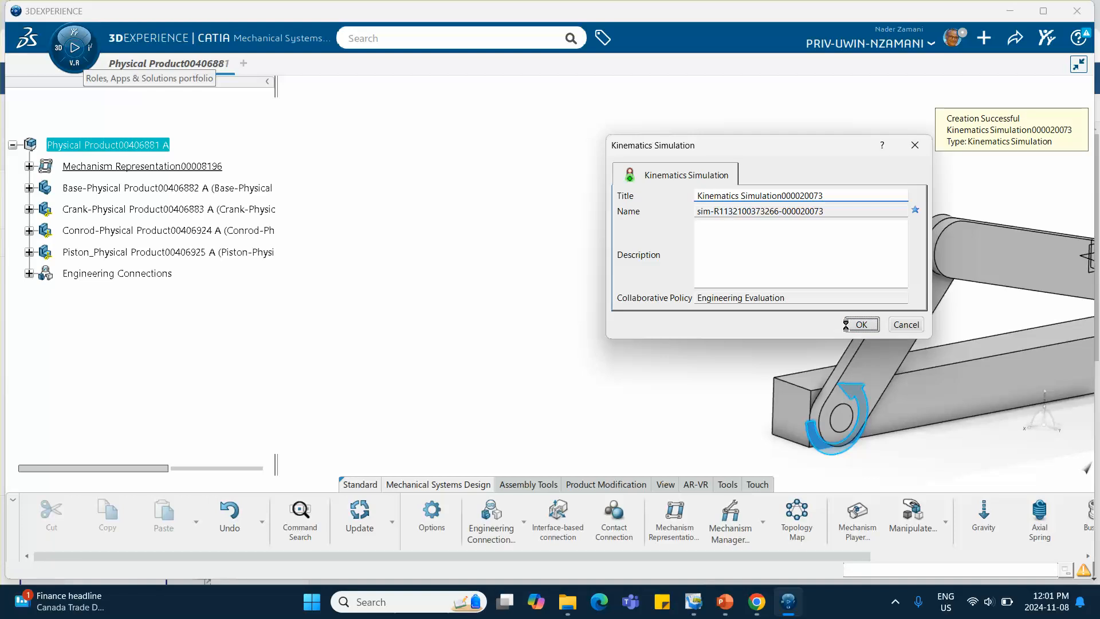
# - Start a law excitation named Law Excitation.1 and choose the crank's Command.1 (Revolute.2) as its support
pyautogui.moveTo(504, 298); pyautogui.dragTo(459, 335, button='middle')
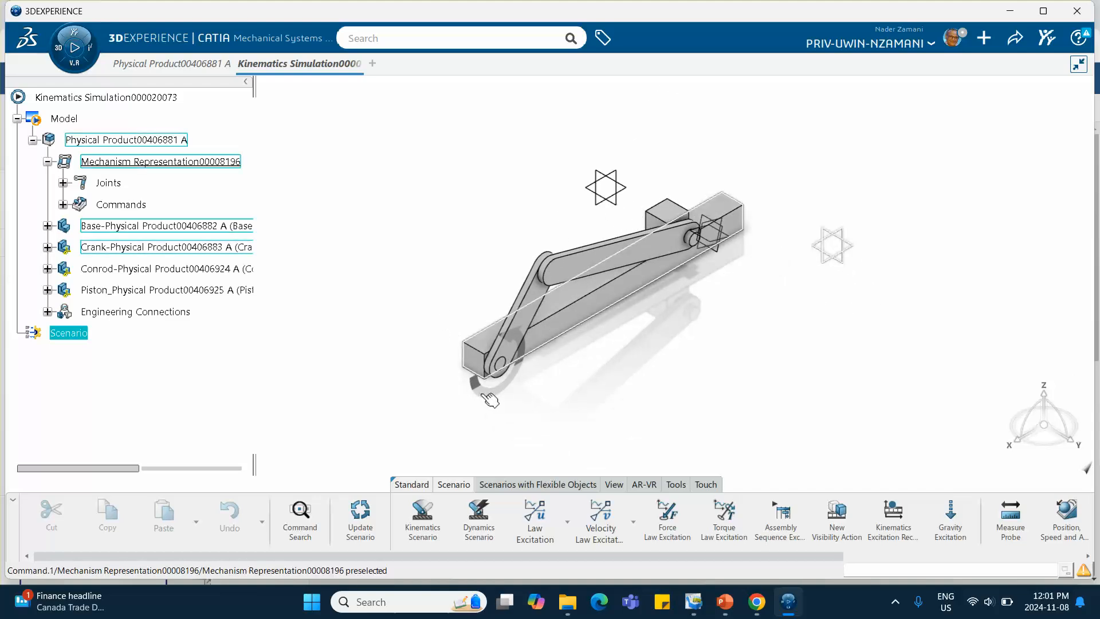
pyautogui.moveTo(558, 407); pyautogui.dragTo(552, 365, button='middle')
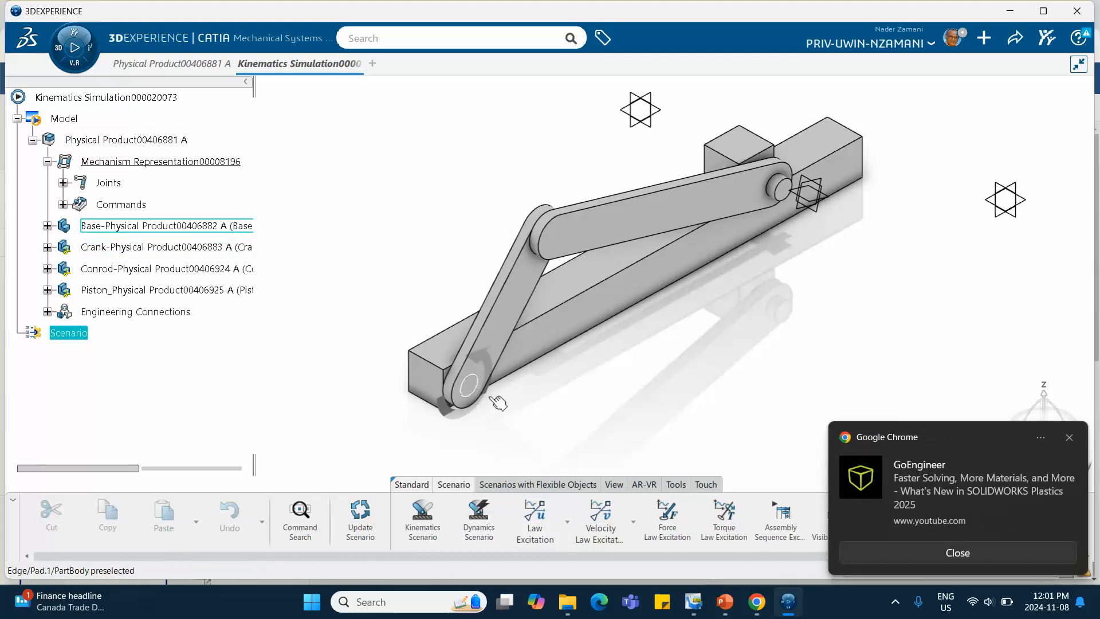
pyautogui.click(1070, 438)
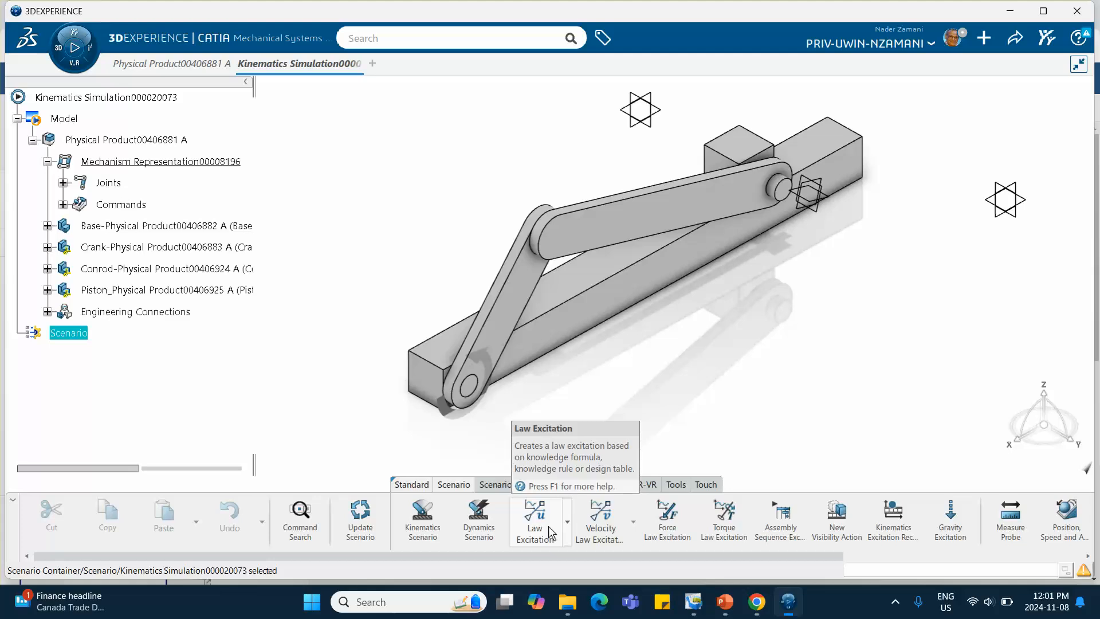
pyautogui.click(568, 524)
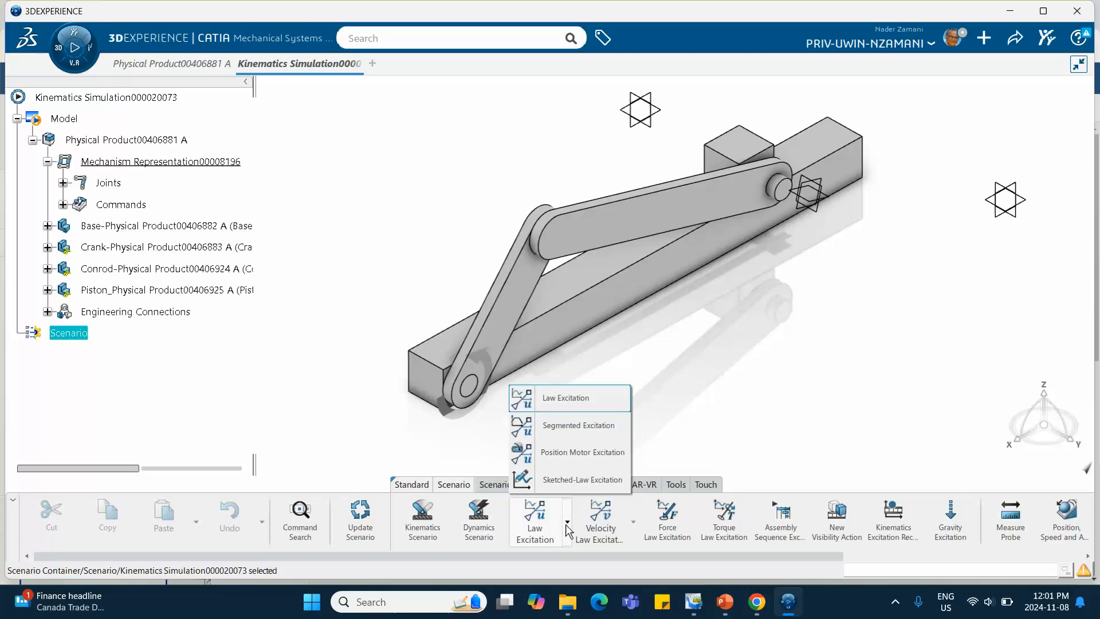
pyautogui.click(552, 401)
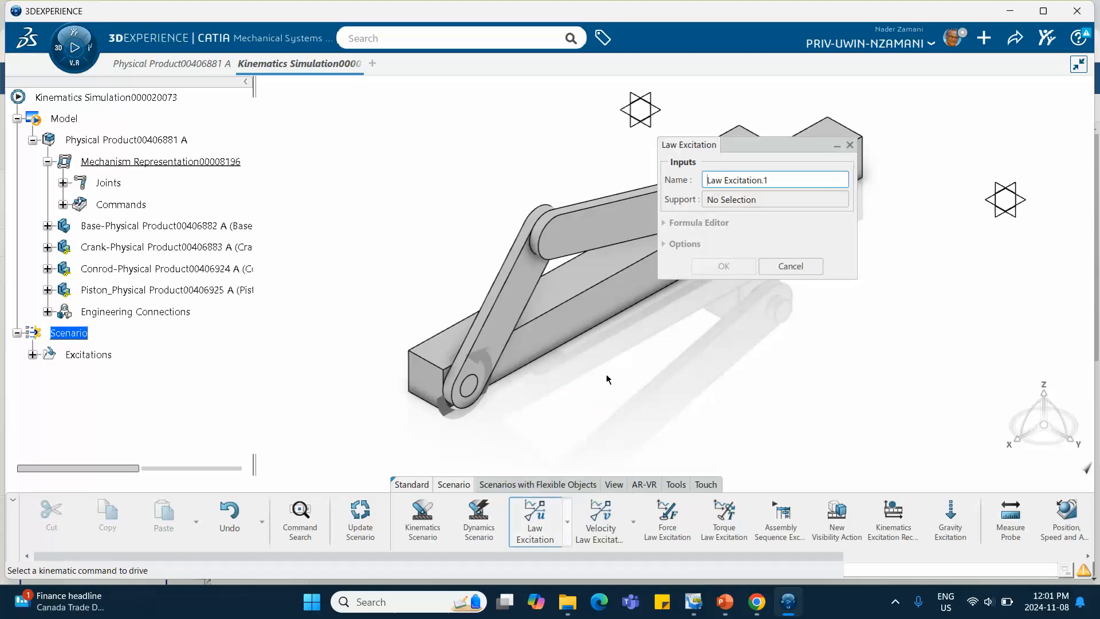
pyautogui.click(63, 204)
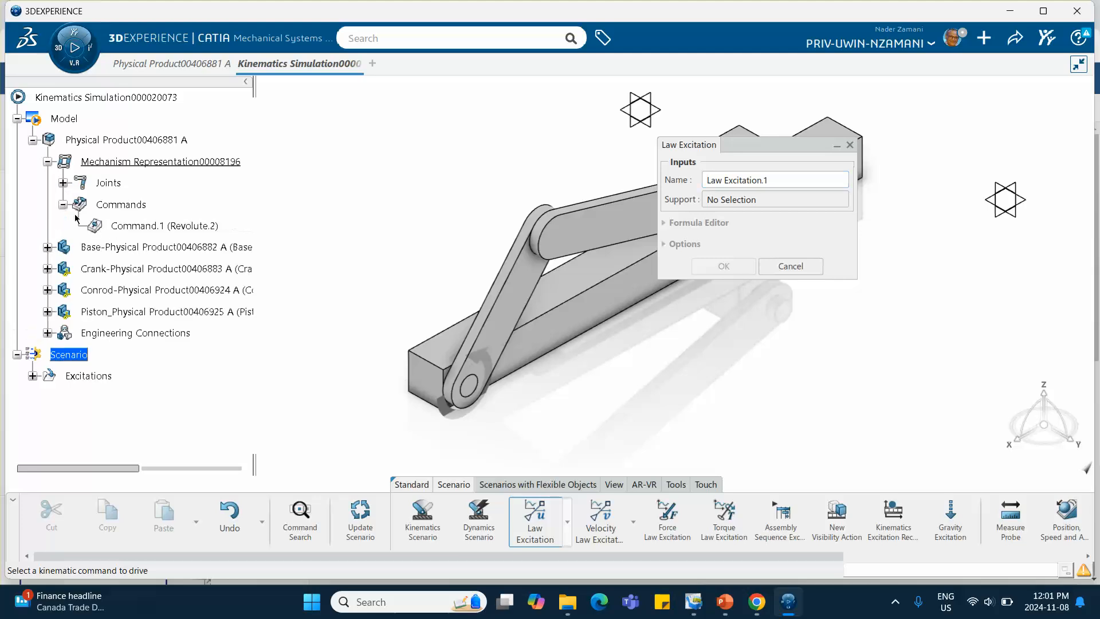
pyautogui.click(146, 229)
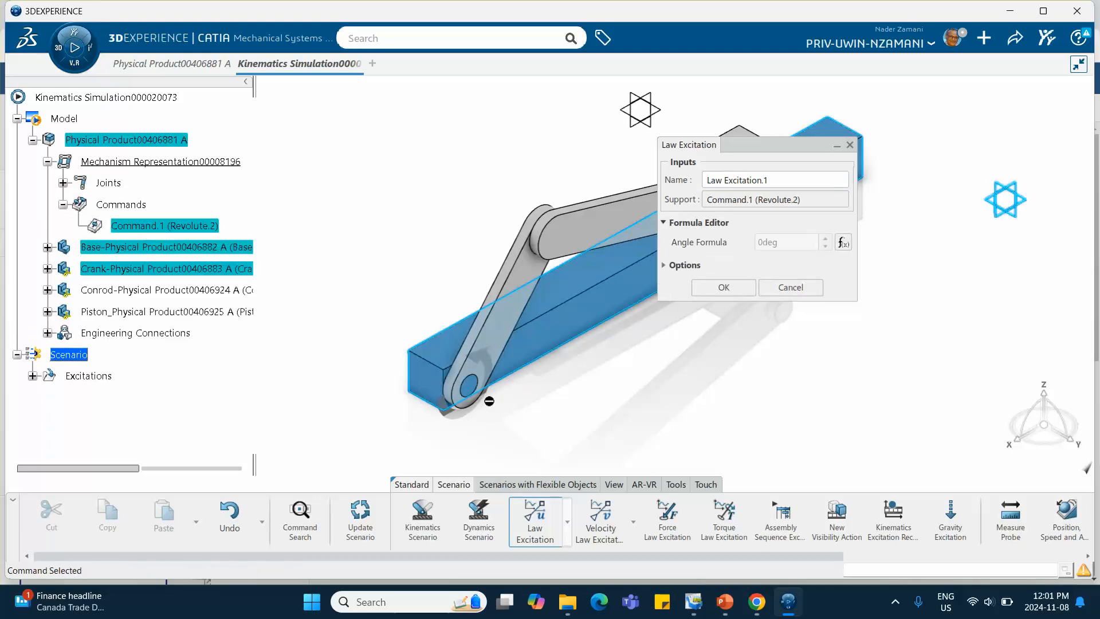
# - Define the excitation's angle formula as 60turn_min*`Excitations\Law Excitation.1\Time` and accept the law excitation
pyautogui.click(843, 243)
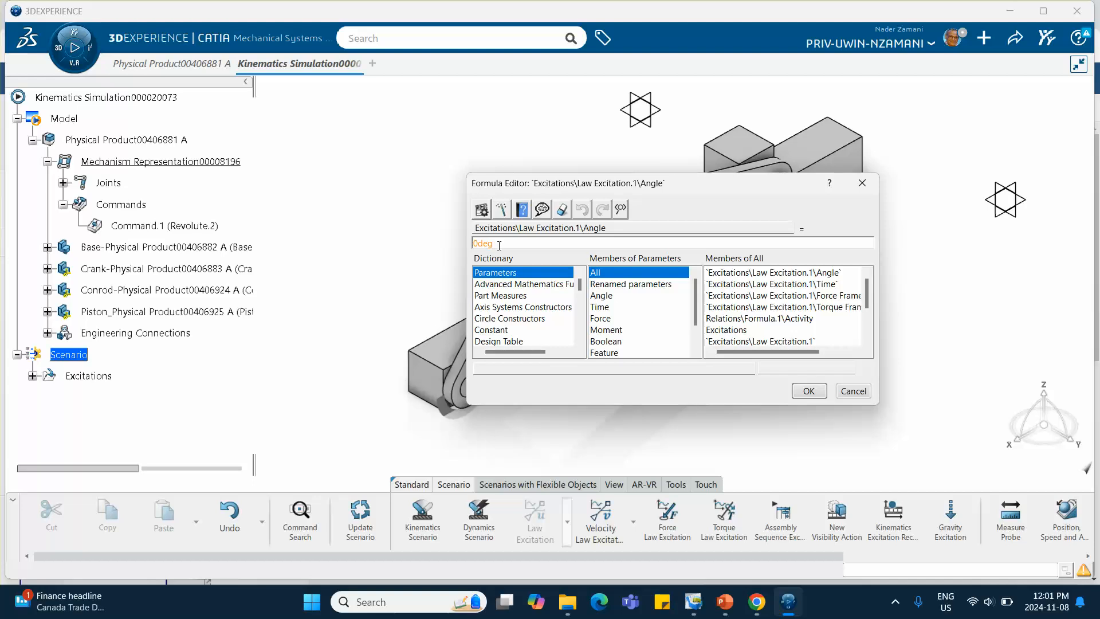
pyautogui.moveTo(499, 245); pyautogui.dragTo(422, 235)
pyautogui.write('60turn_min')
pyautogui.write('*')
pyautogui.click(599, 308)
pyautogui.doubleClick(733, 274)
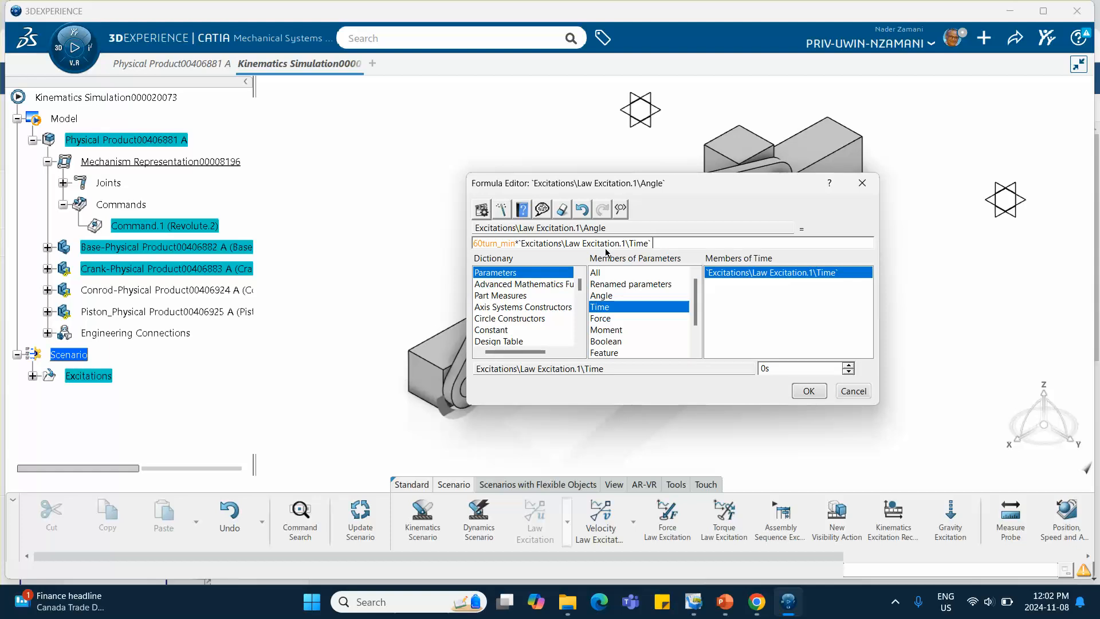
pyautogui.click(811, 389)
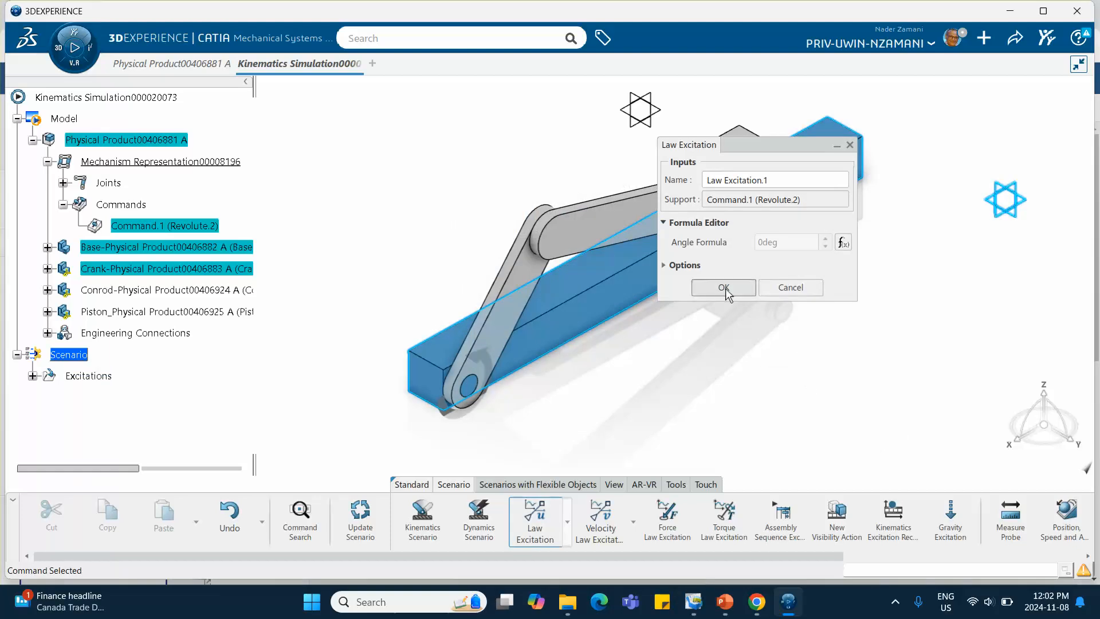
pyautogui.click(724, 288)
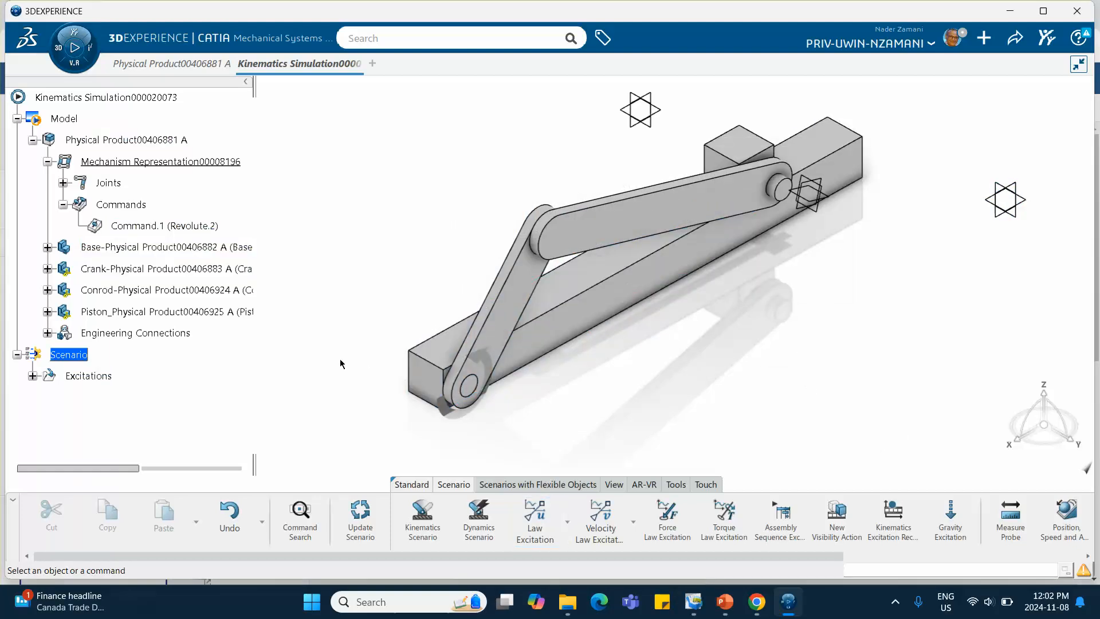
# - Create a kinematics scenario named Scenario.1 and add Law Excitation.1 to its referenced excitations
pyautogui.click(425, 522)
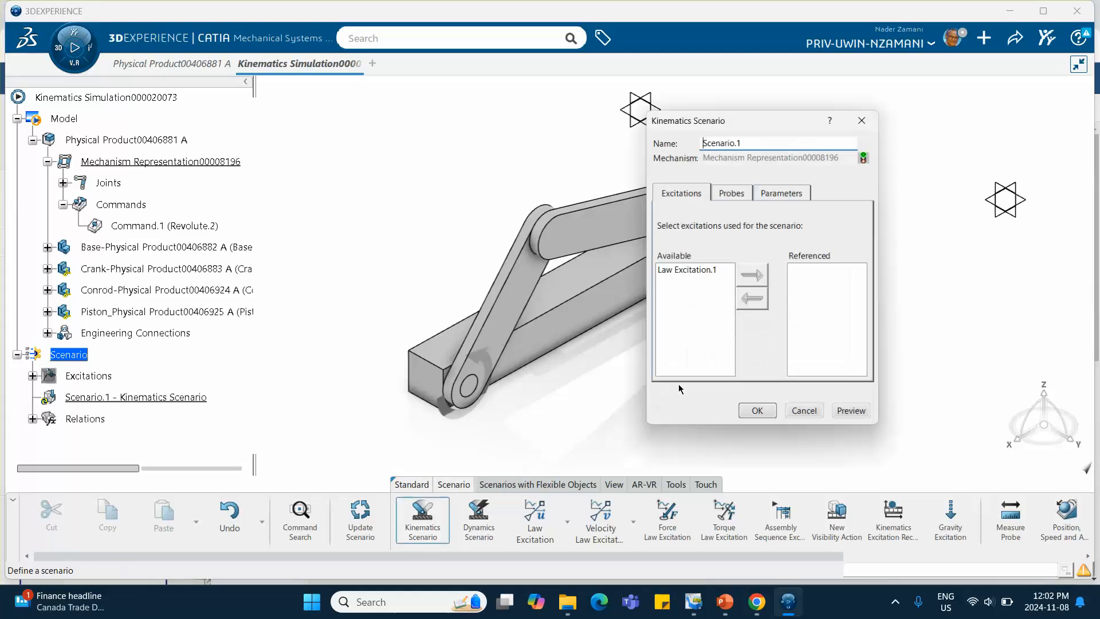
pyautogui.click(686, 270)
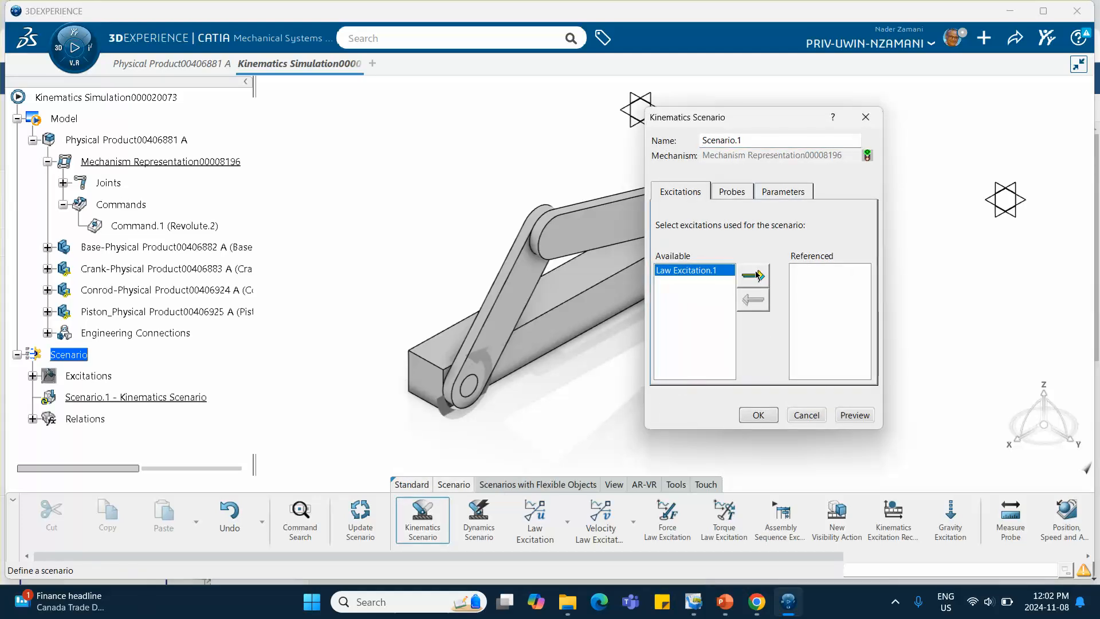
pyautogui.click(759, 277)
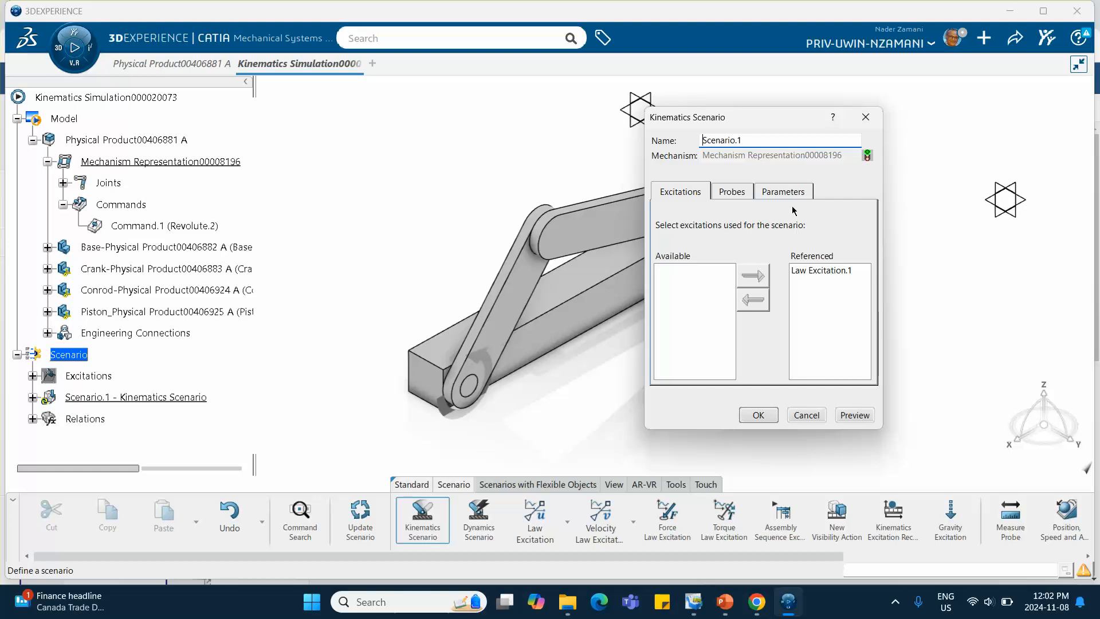
# - Set the scenario's end time to 2 s and its time step to 0.1 s, and accept it
pyautogui.click(783, 191)
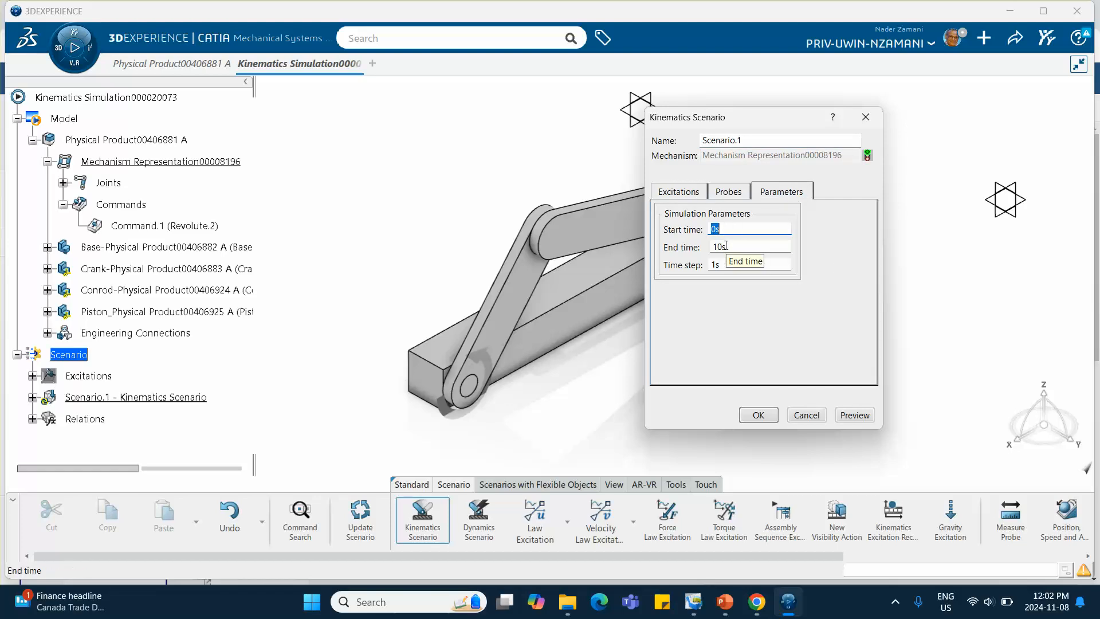
pyautogui.click(726, 245)
pyautogui.write('2')
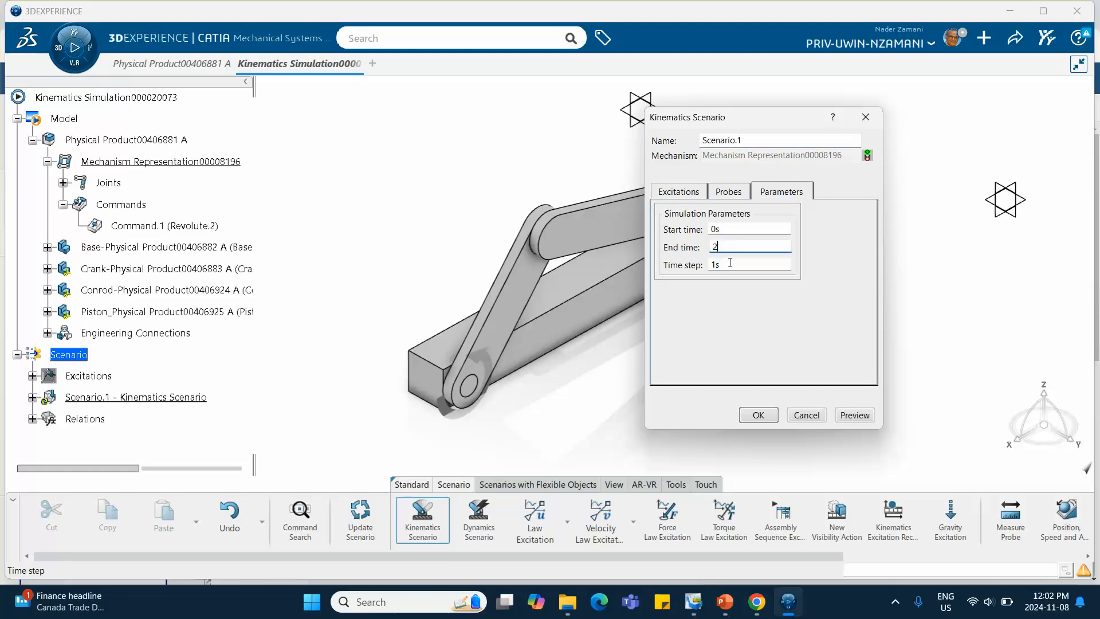
pyautogui.press('Tab')
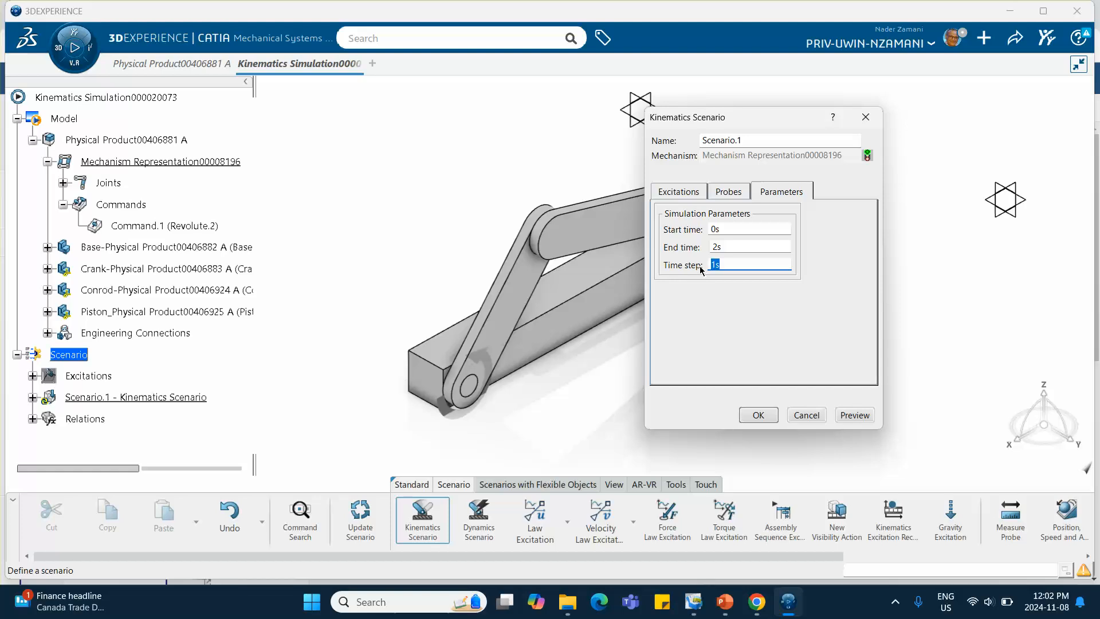
pyautogui.write('.1')
pyautogui.click(758, 414)
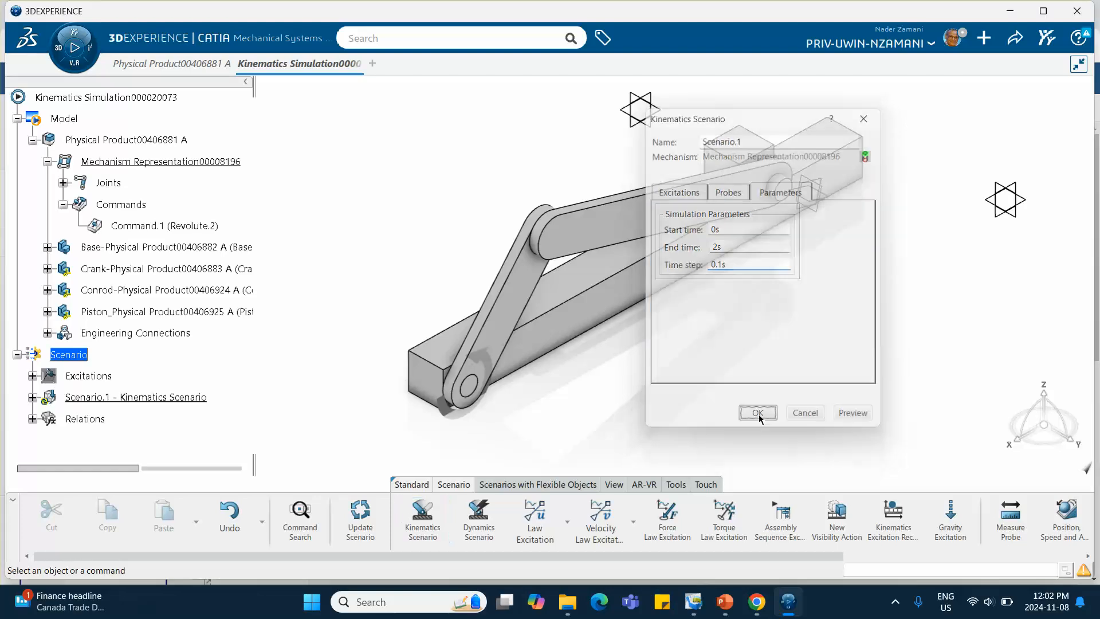
# - Compute the kinematics scenario and generate its results
pyautogui.moveTo(720, 401); pyautogui.dragTo(658, 419, button='middle')
pyautogui.click(673, 407)
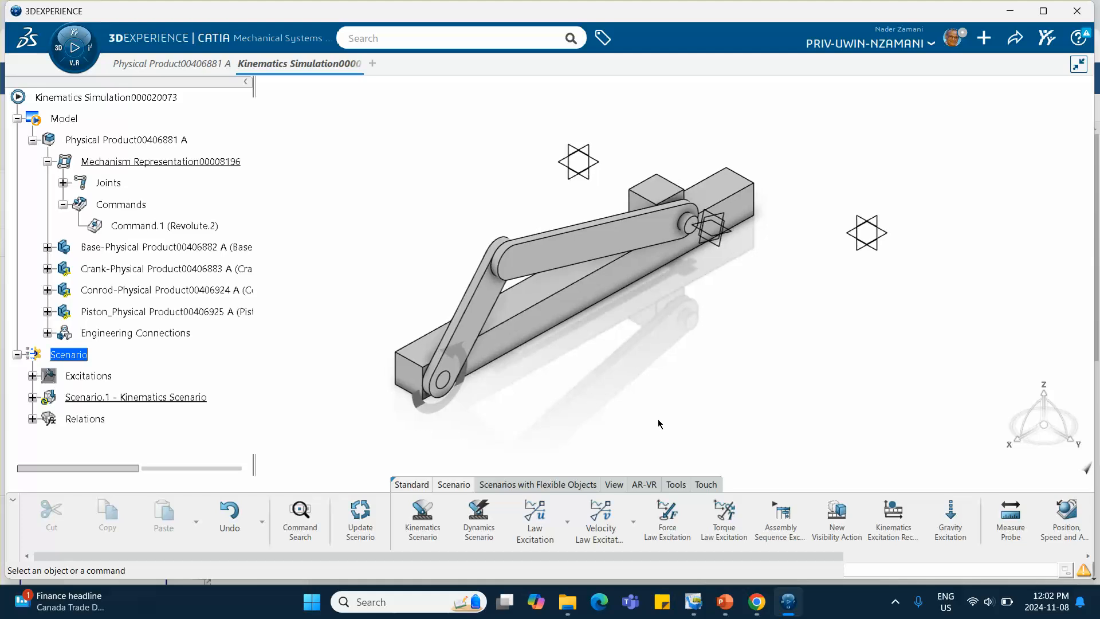
pyautogui.scroll(-5, 742, 514)
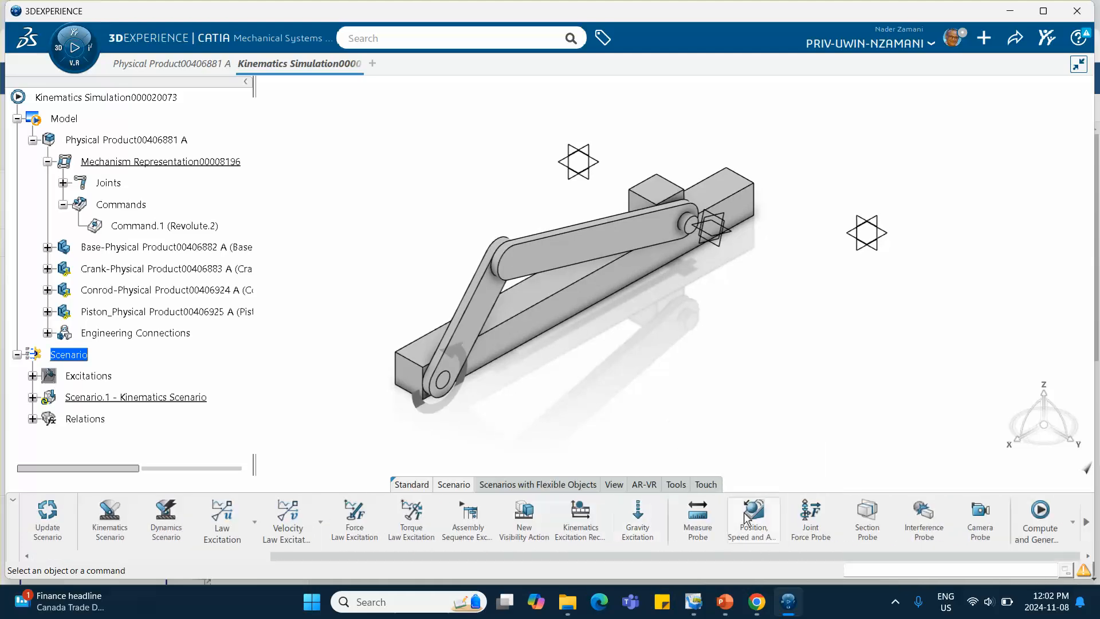
pyautogui.click(1041, 513)
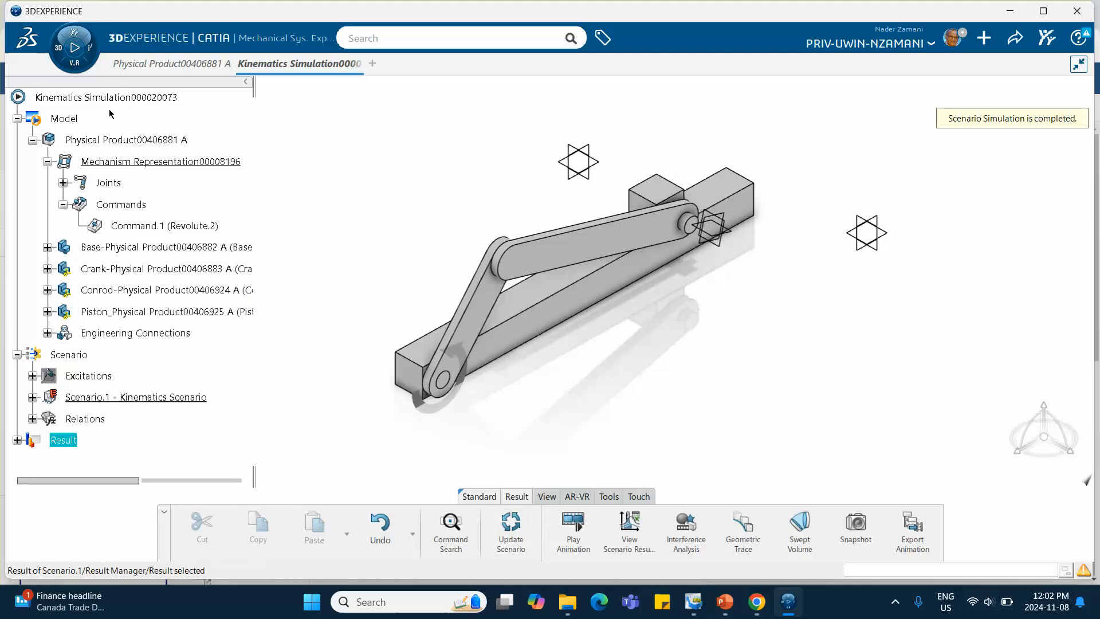
# - Change the time step of Scenario.1 to 0.01 s and recompute the scenario's results
pyautogui.doubleClick(105, 404)
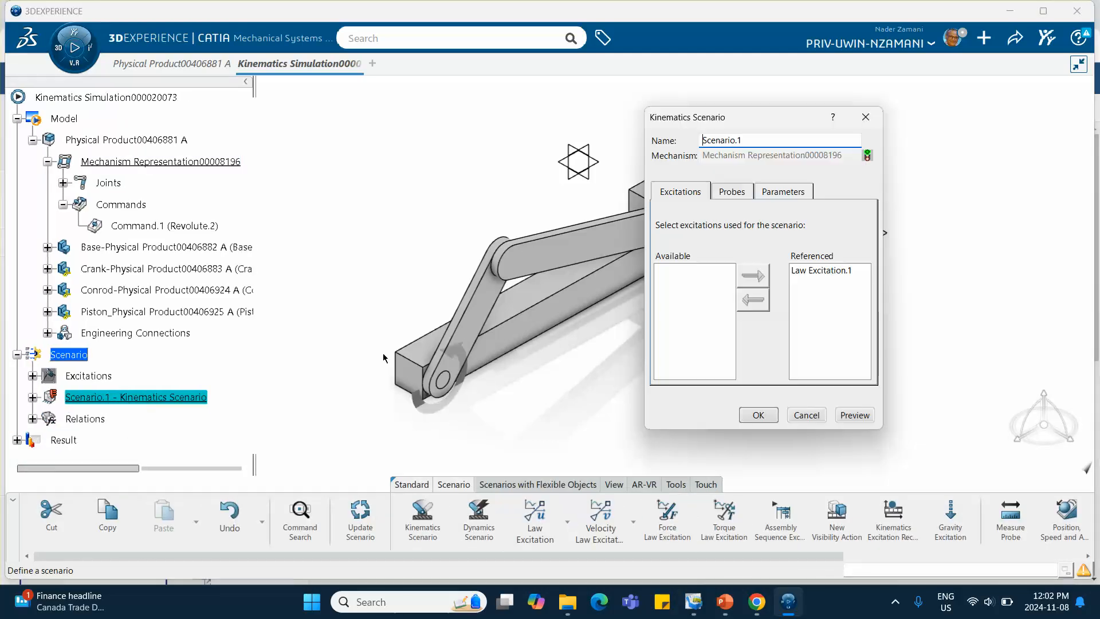
pyautogui.click(763, 194)
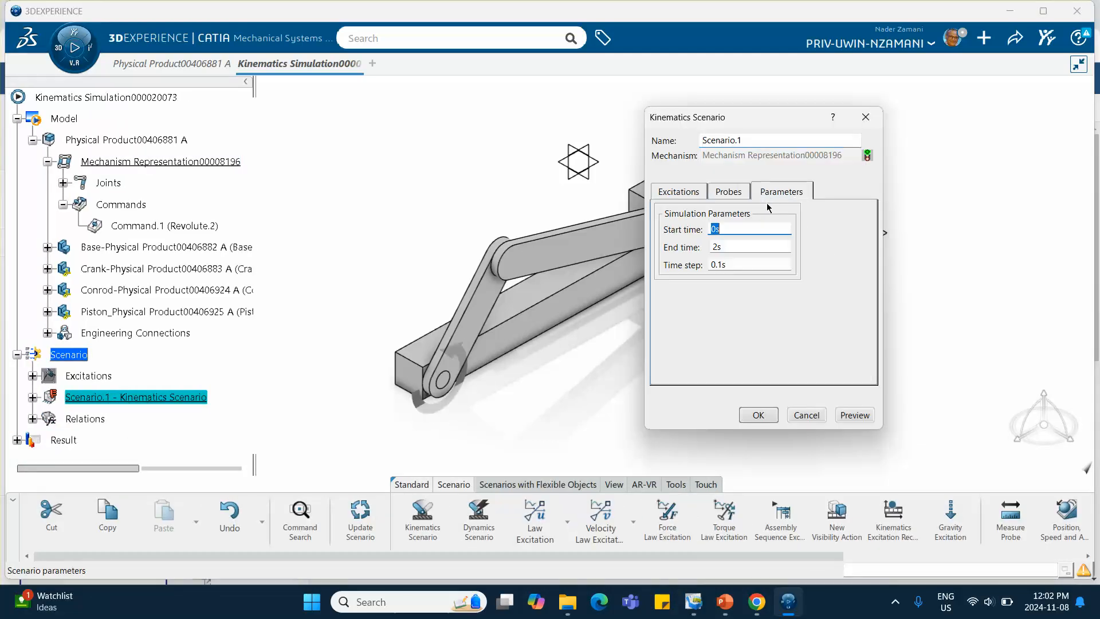
pyautogui.click(736, 261)
pyautogui.write('.')
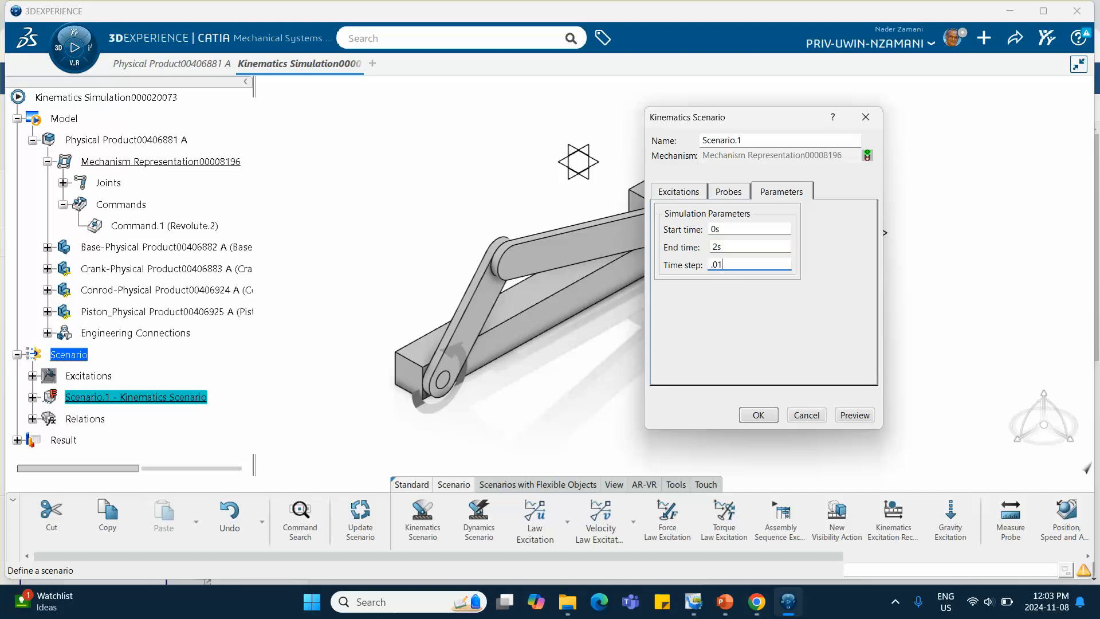
pyautogui.click(758, 415)
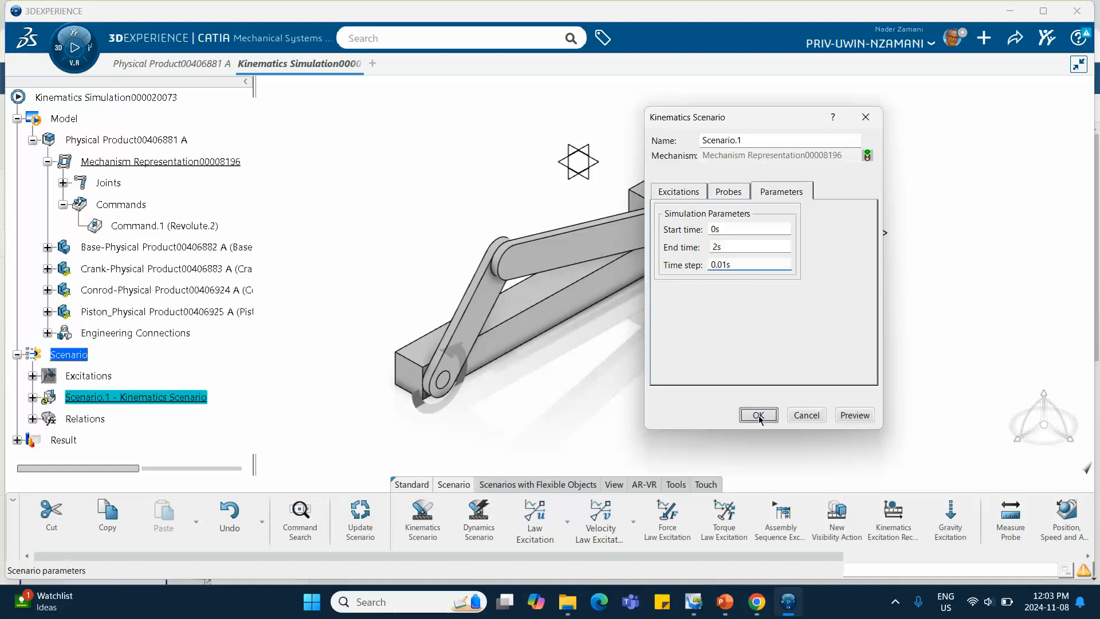
pyautogui.scroll(-5, 869, 517)
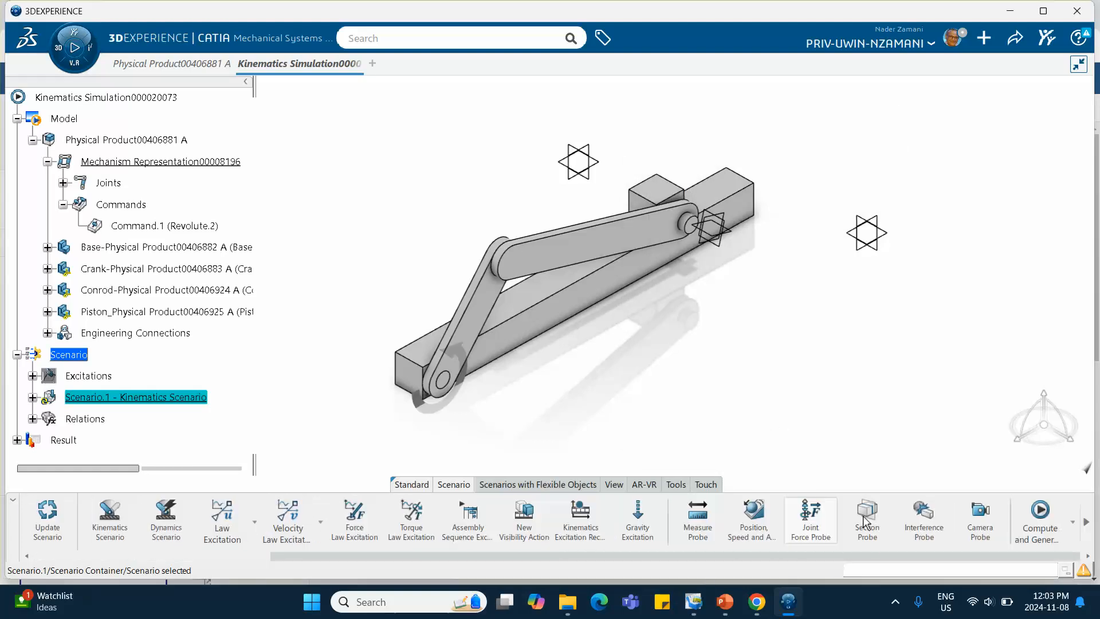
pyautogui.click(1041, 510)
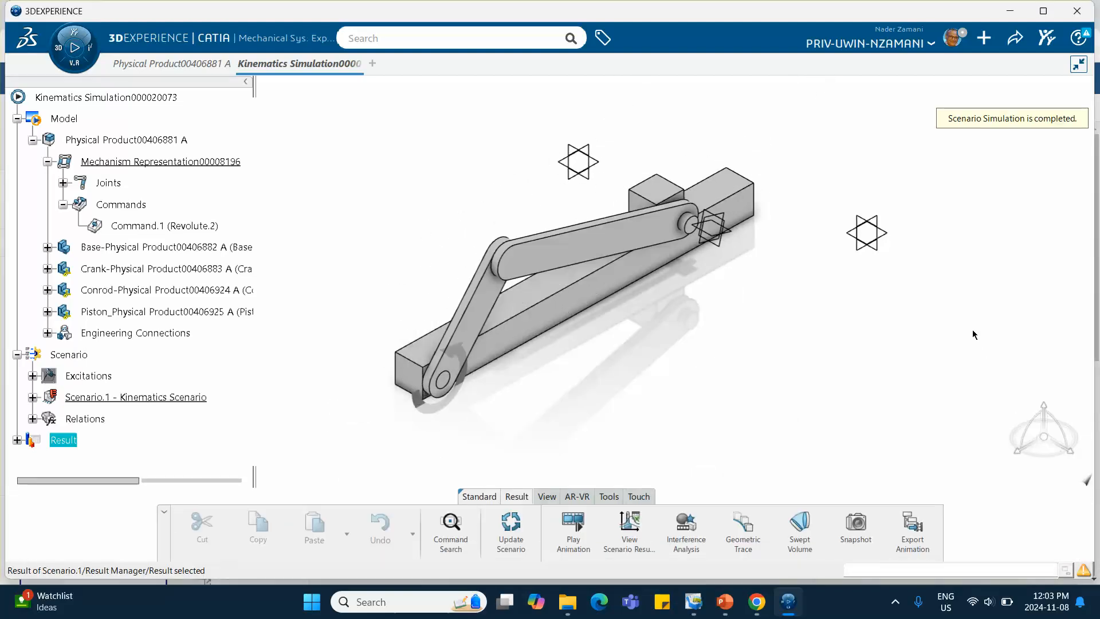
# - Play the slider-crank result animation forward in a continuous loop and close the player
pyautogui.click(578, 530)
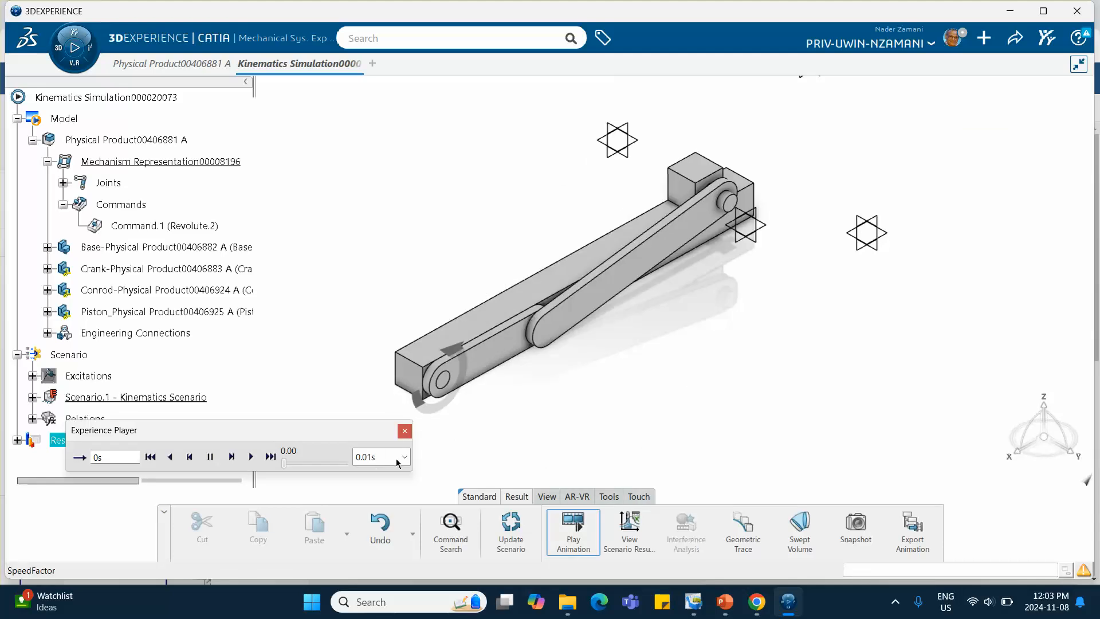
pyautogui.click(79, 458)
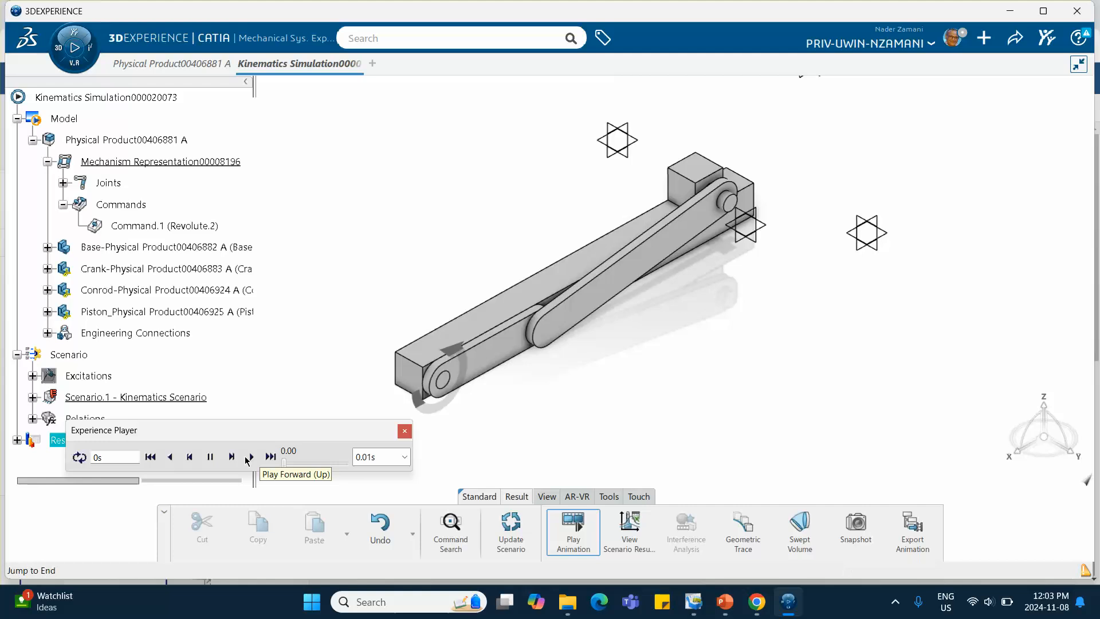
pyautogui.click(250, 457)
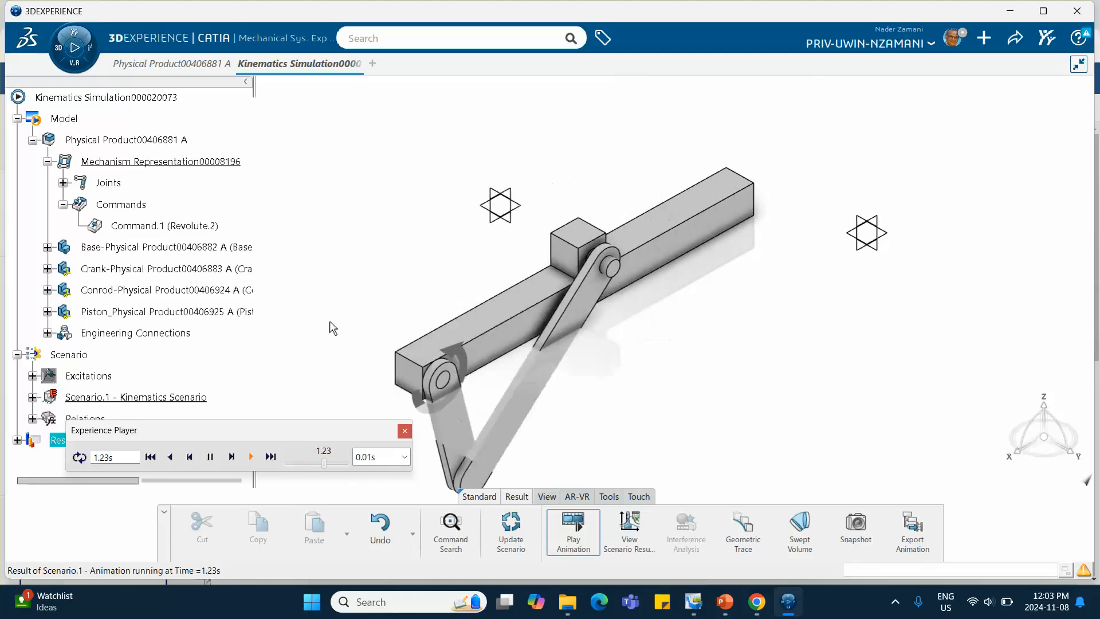
pyautogui.click(405, 432)
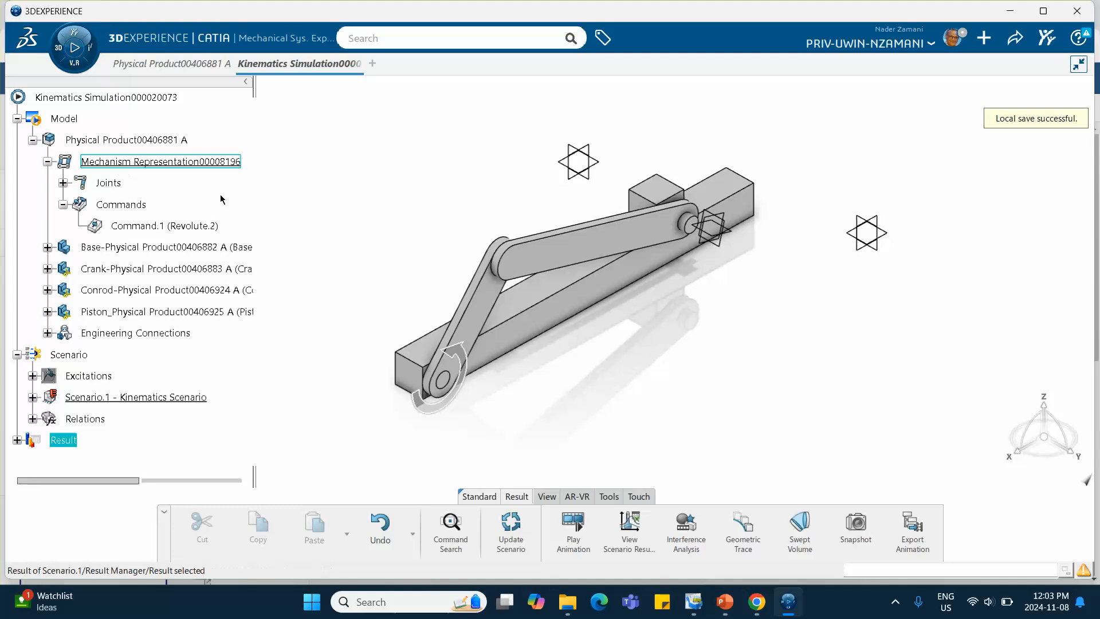
pyautogui.click(172, 63)
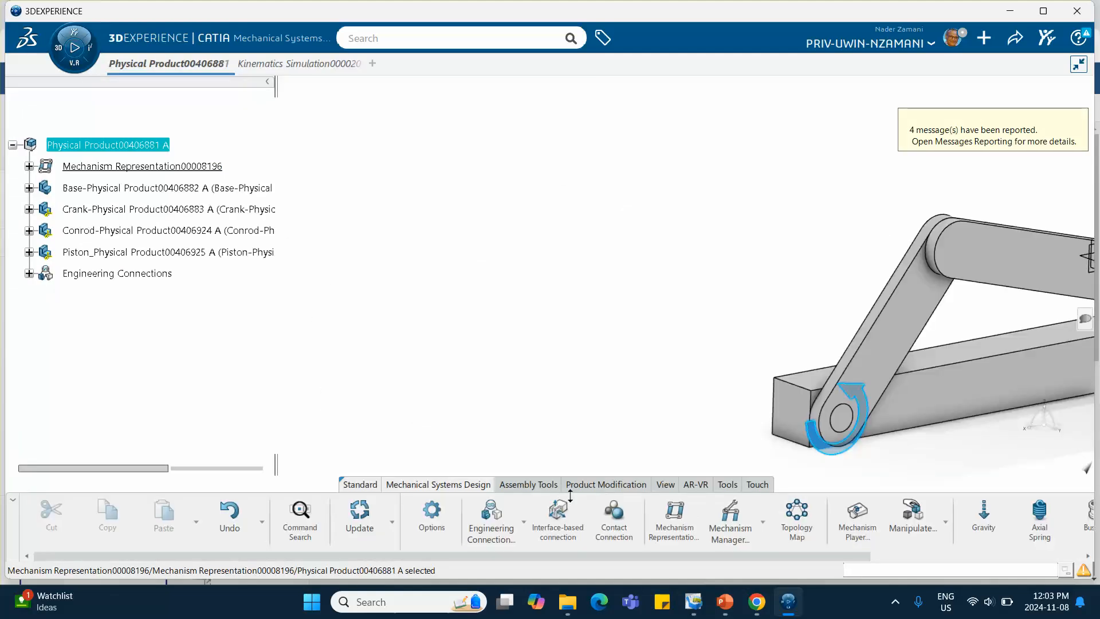
pyautogui.scroll(-3, 570, 504)
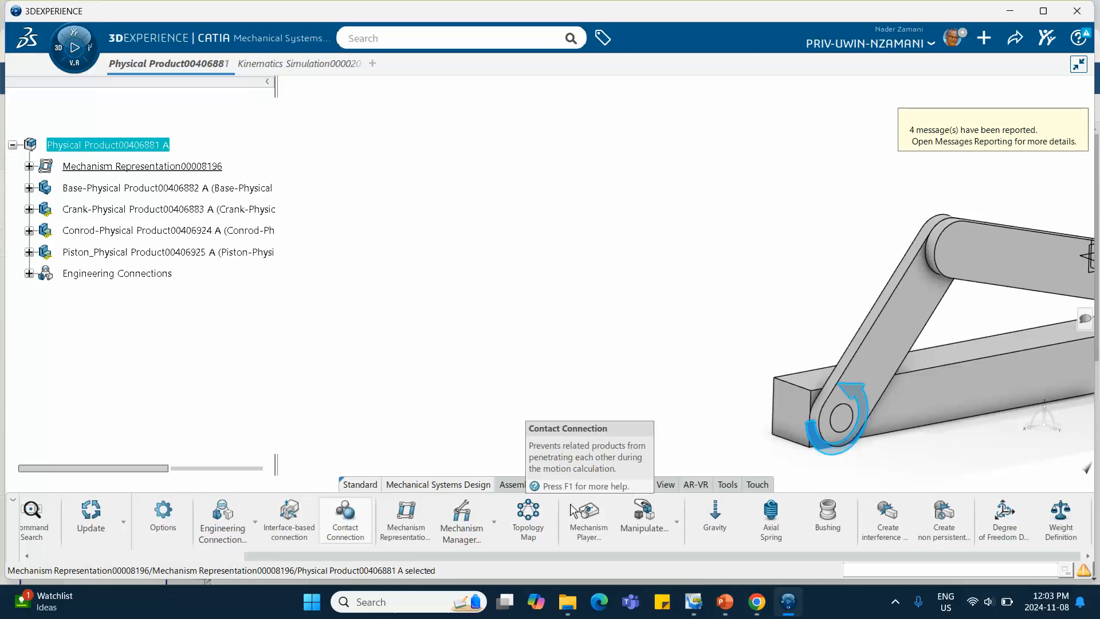
pyautogui.scroll(1, 569, 506)
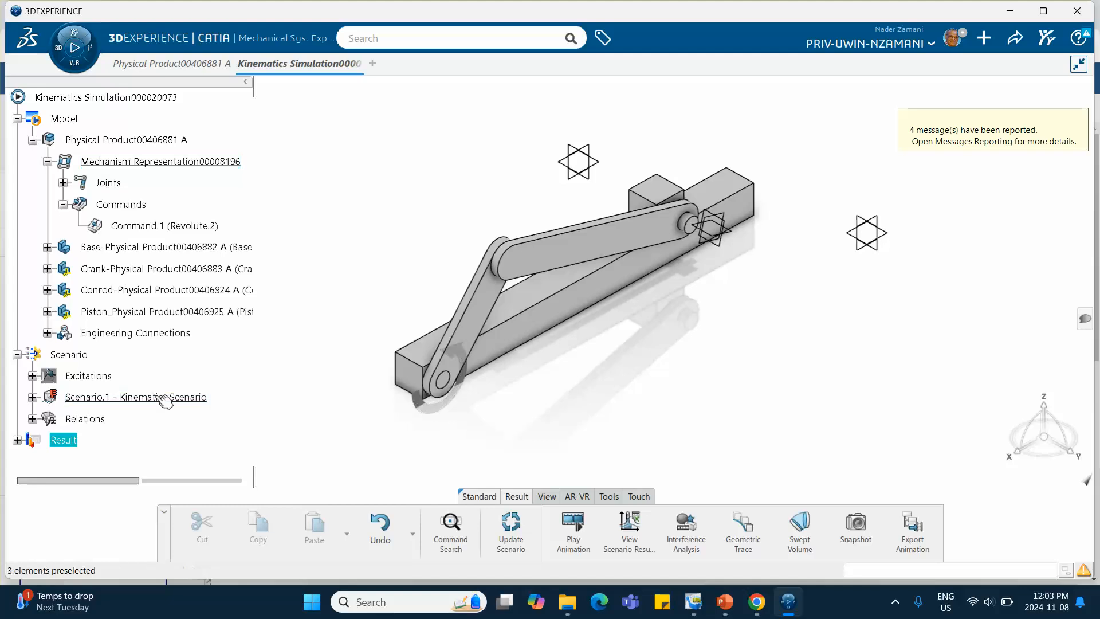
# - Add a Position, Speed and Acceleration probe to Scenario.1 at the upper corner vertex of the piston block
pyautogui.click(32, 397)
pyautogui.click(117, 401)
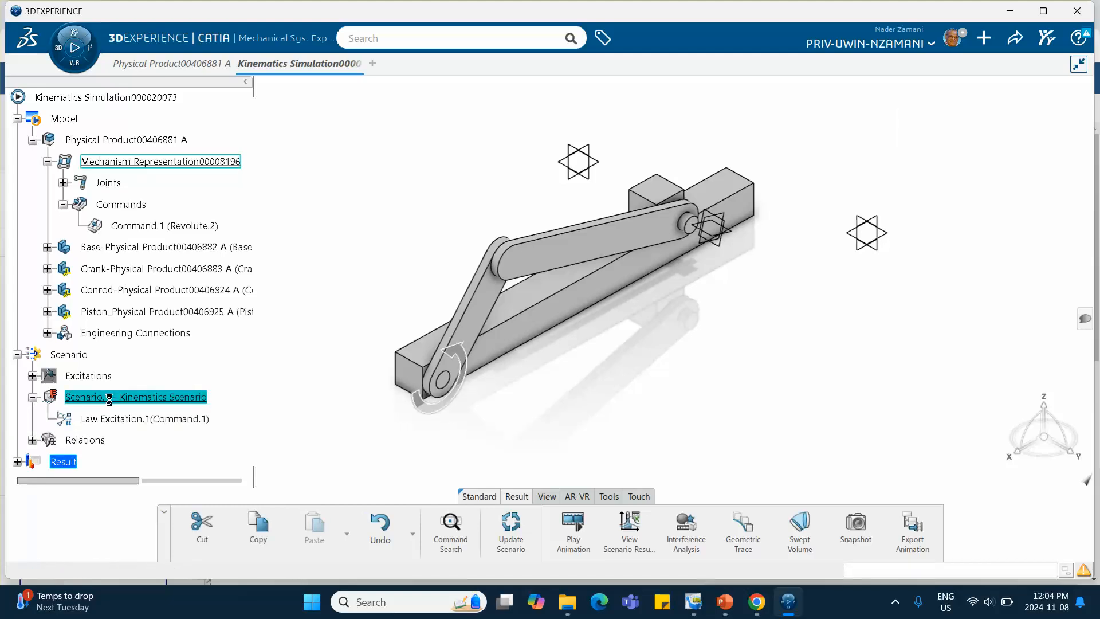
pyautogui.doubleClick(112, 401)
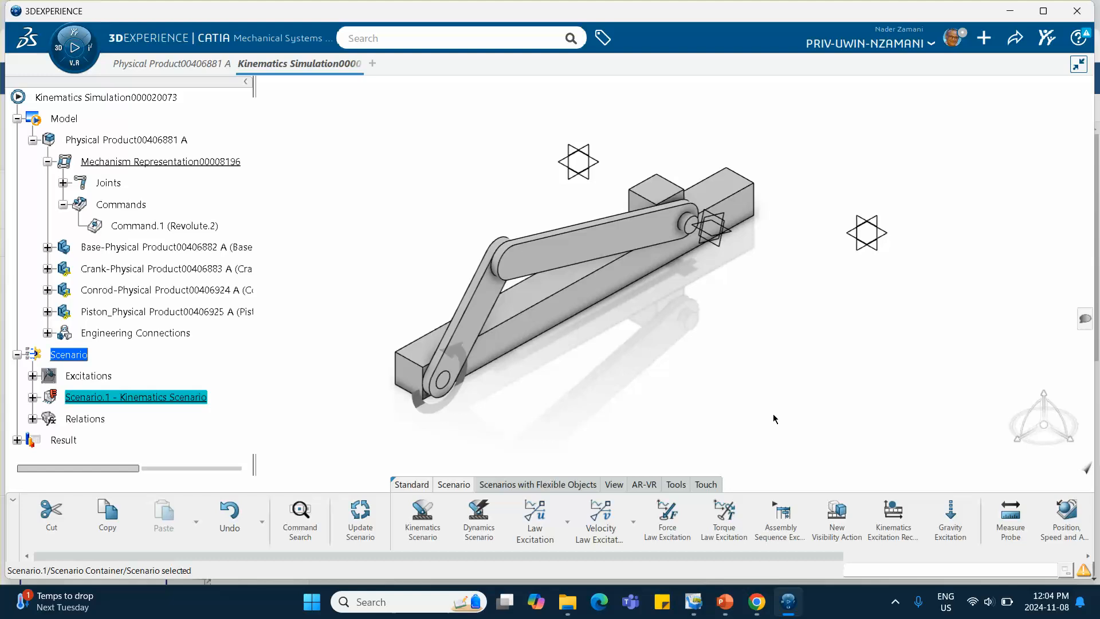
pyautogui.hscroll(2, 898, 534)
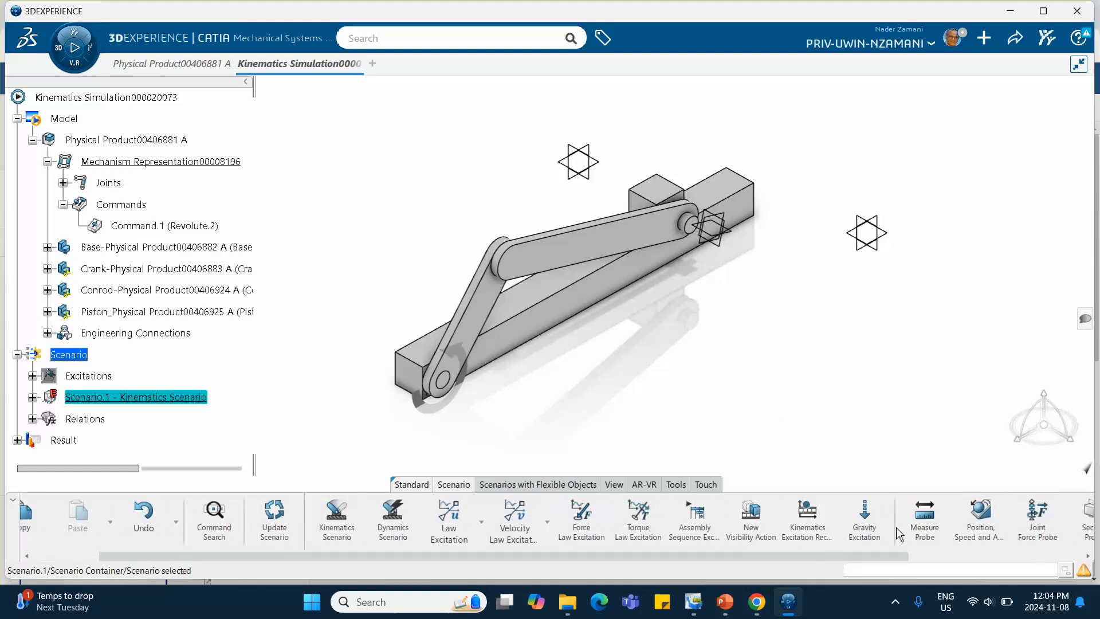
pyautogui.click(980, 515)
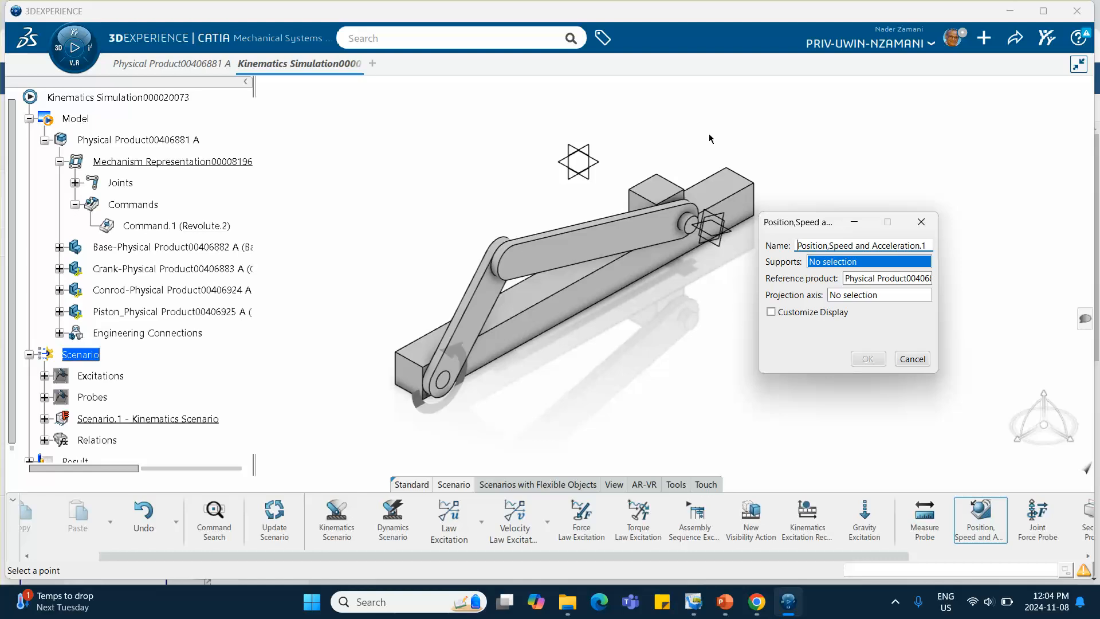
pyautogui.click(656, 175)
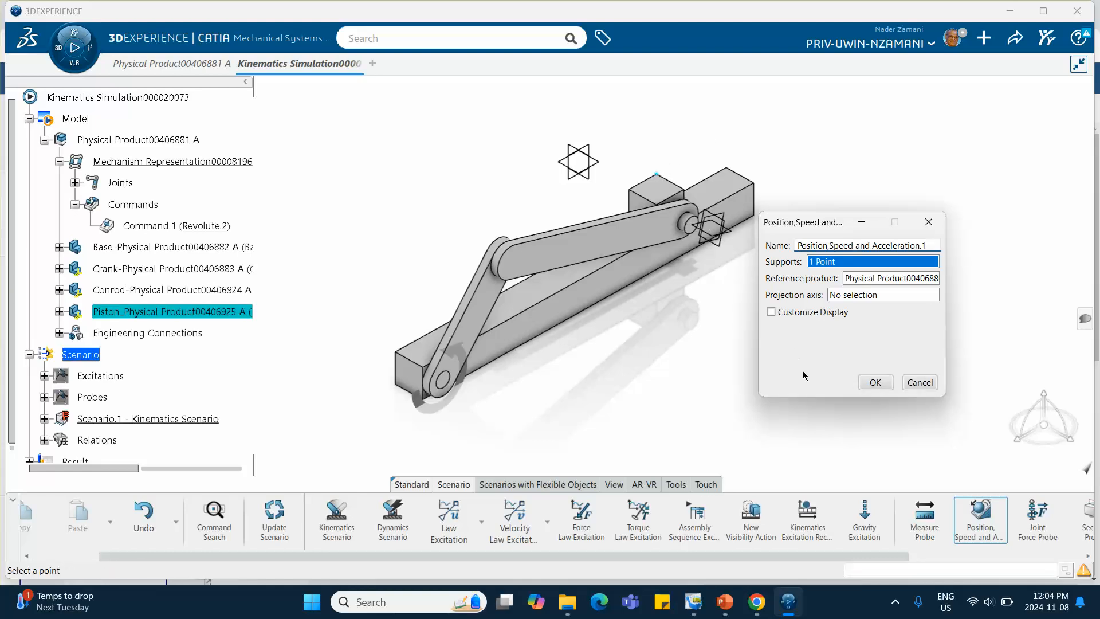
pyautogui.click(875, 383)
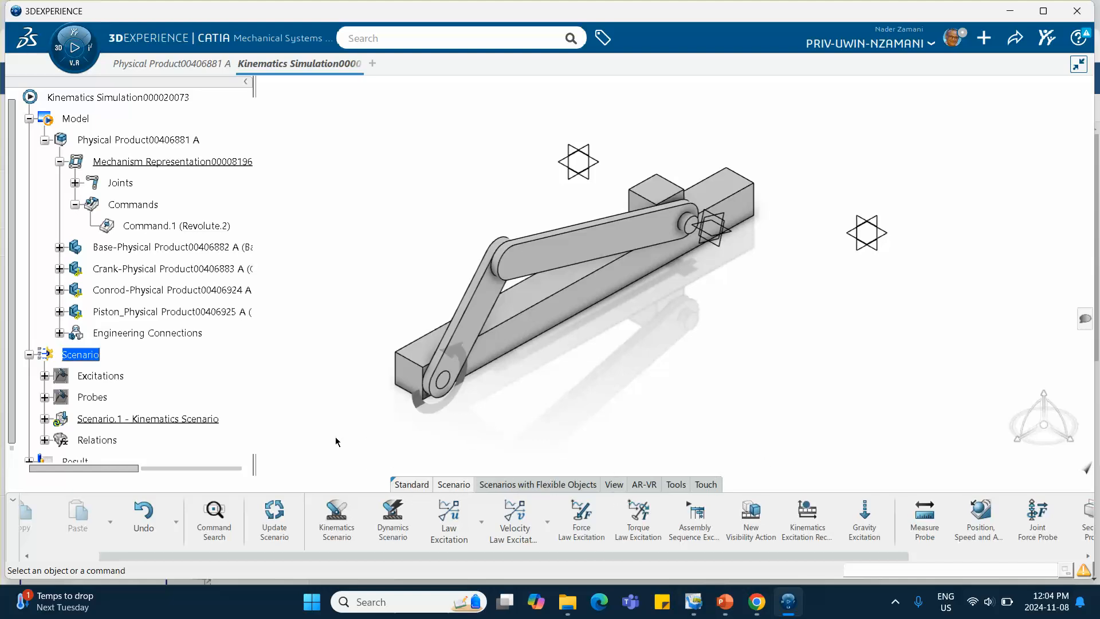
# - Check which parameters are available in Result of Scenario.1 and close the results view
pyautogui.scroll(-3, 233, 417)
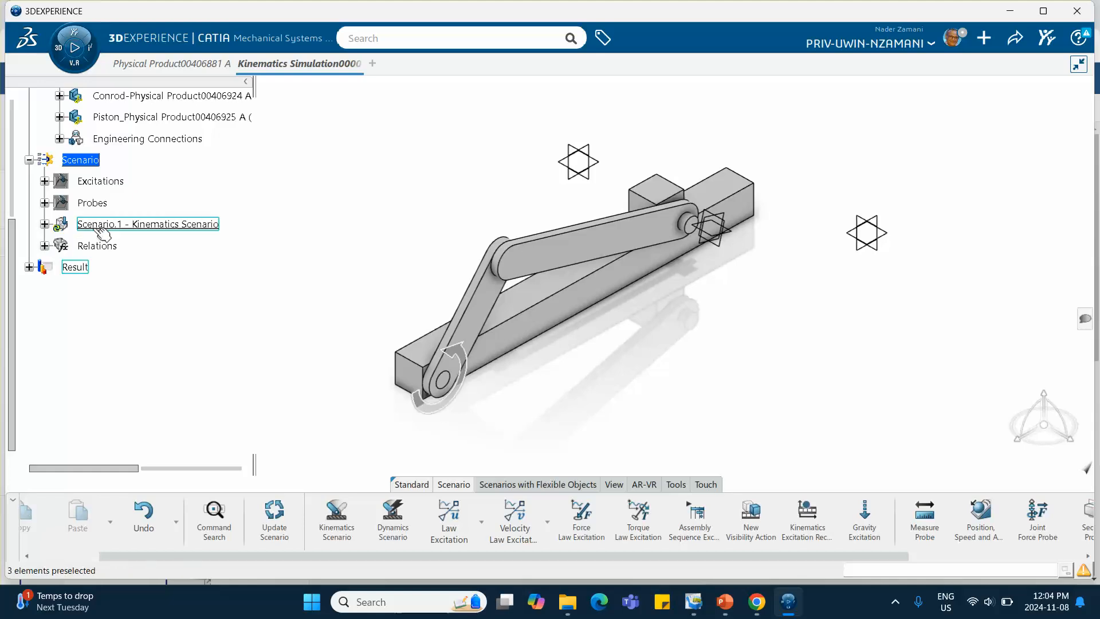
pyautogui.click(44, 245)
pyautogui.click(97, 246)
pyautogui.doubleClick(96, 247)
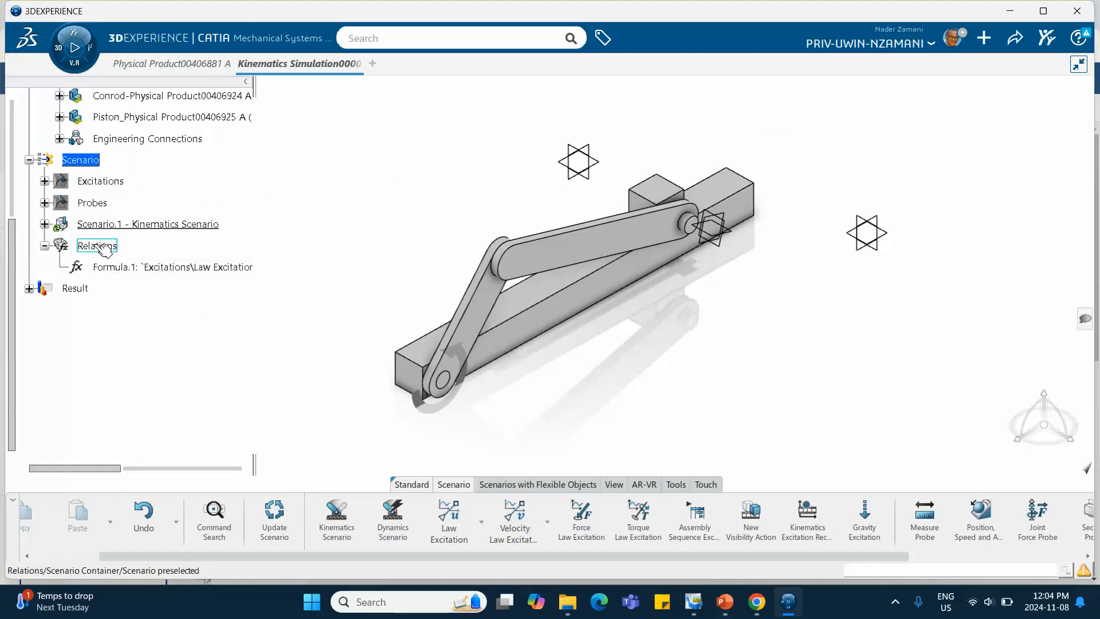
pyautogui.click(28, 289)
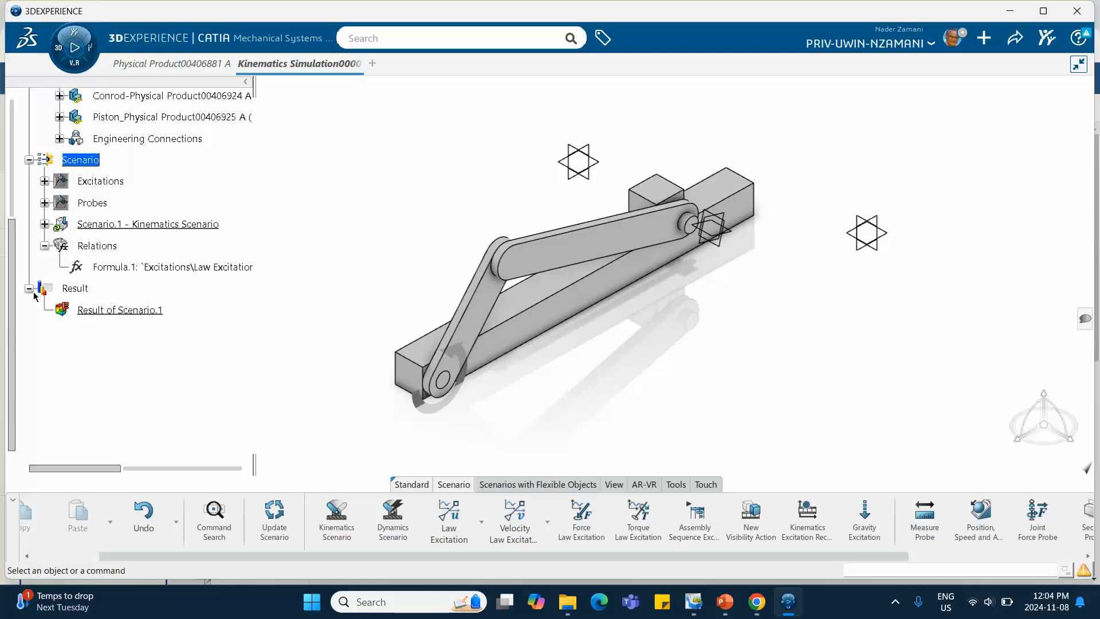
pyautogui.click(99, 311)
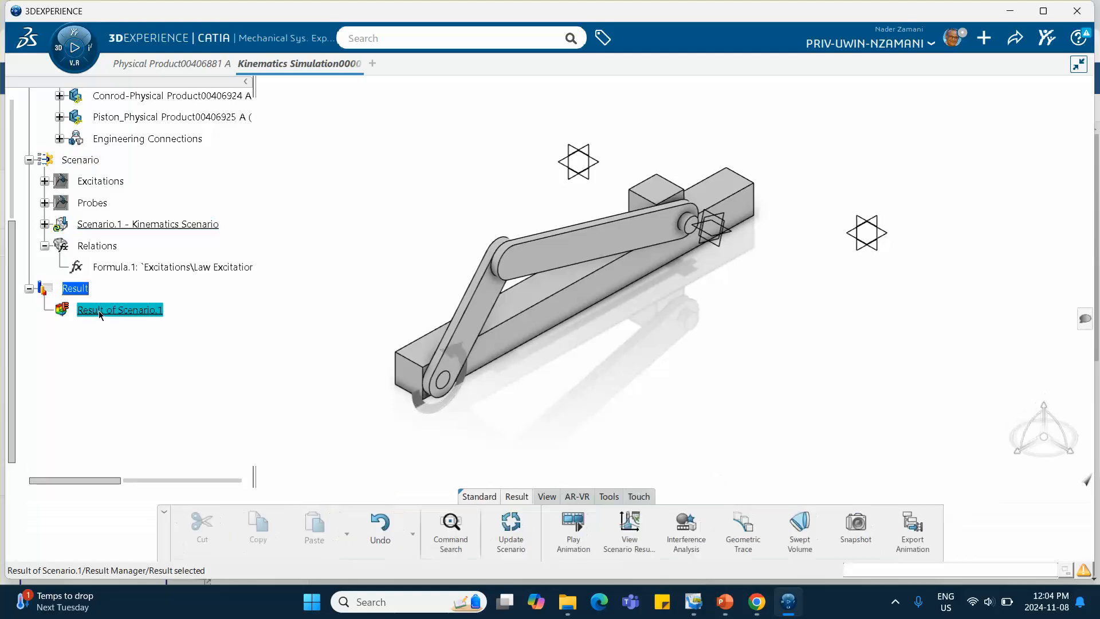
pyautogui.click(628, 534)
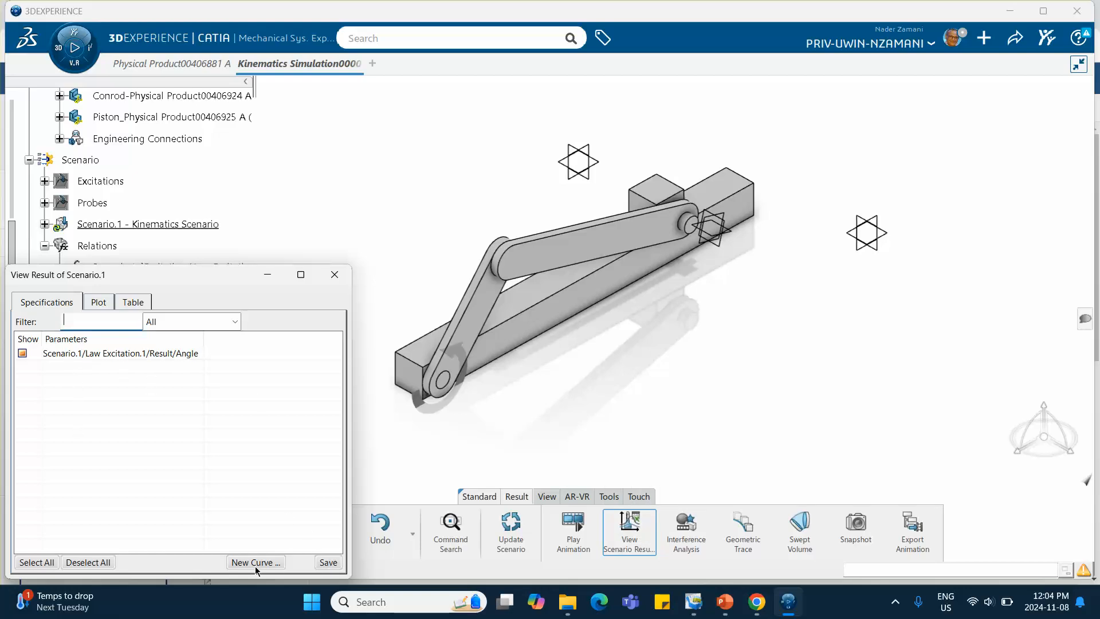
pyautogui.click(335, 275)
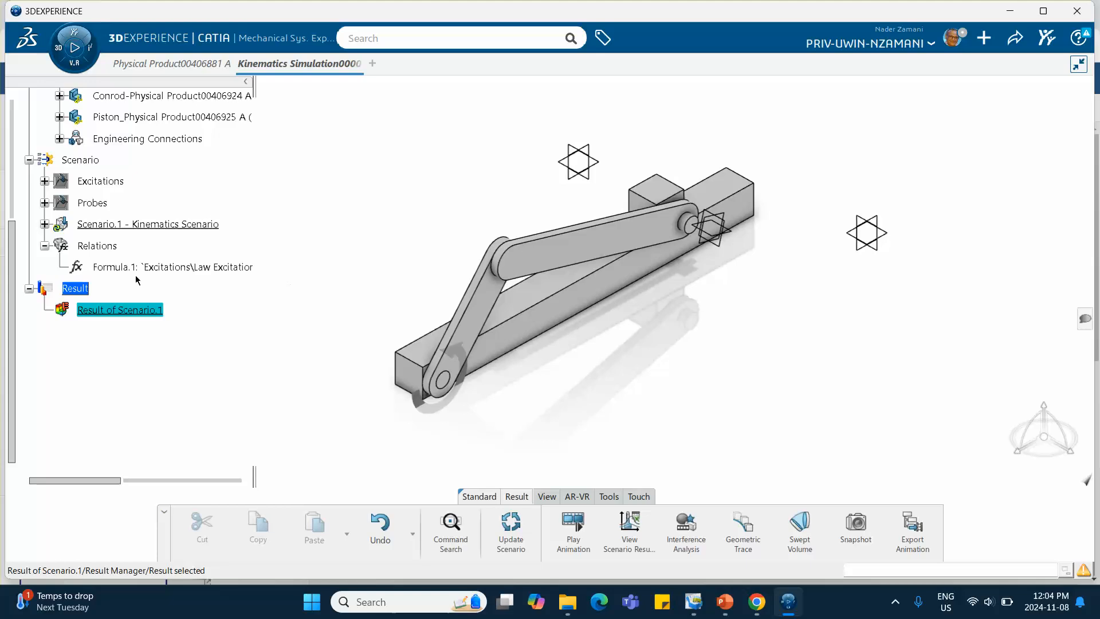
# - Recompute Scenario.1 with the new probe and open the scenario's results
pyautogui.doubleClick(115, 226)
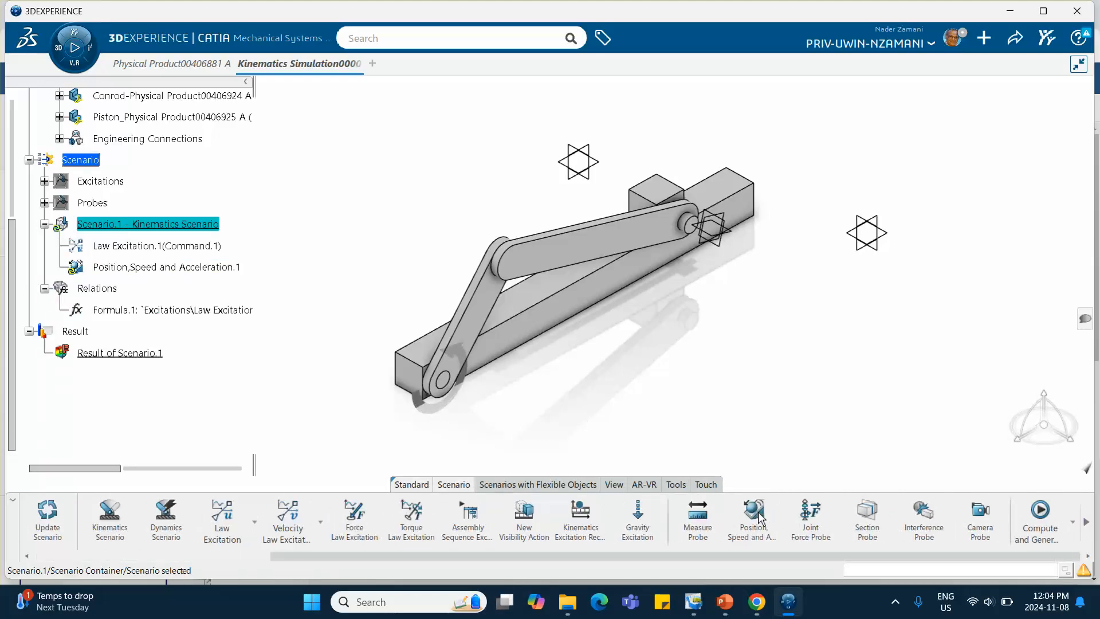
pyautogui.click(1041, 518)
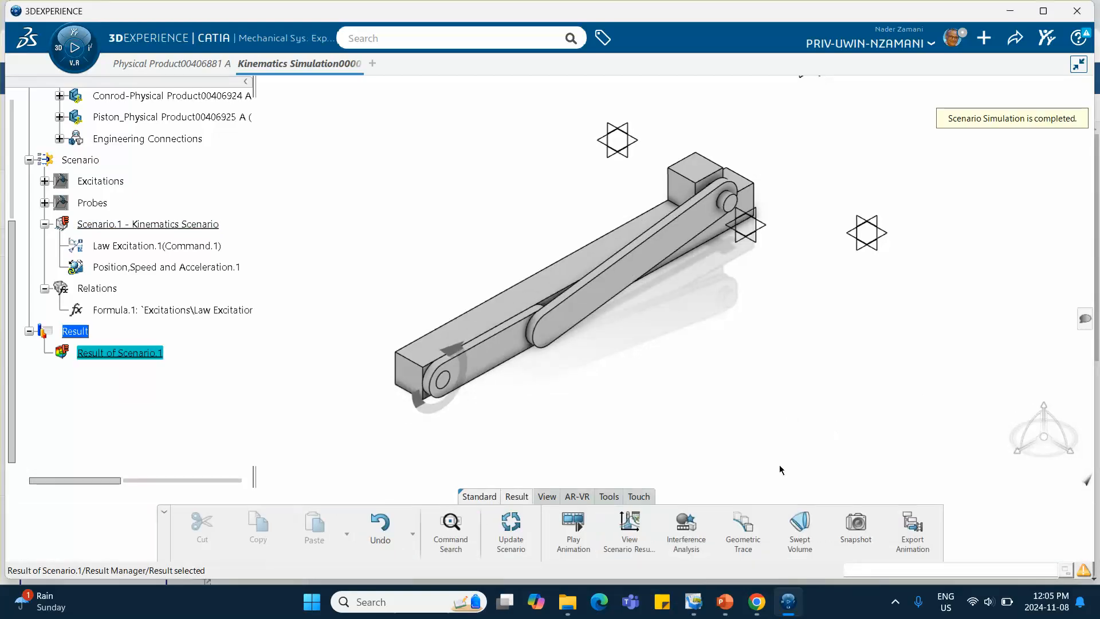
pyautogui.click(625, 519)
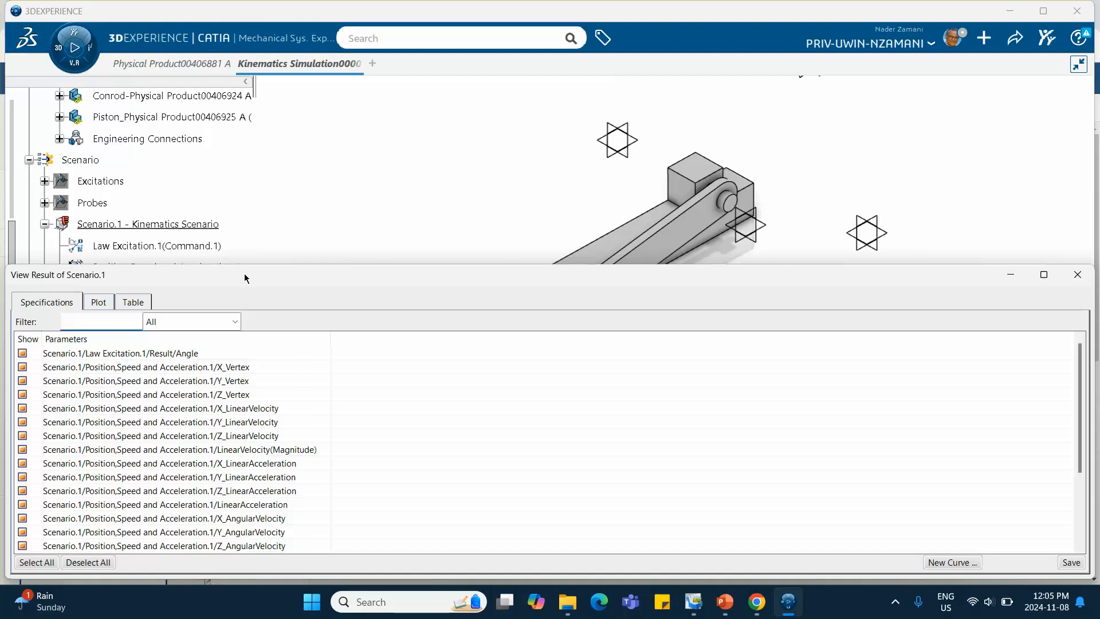
pyautogui.moveTo(244, 273); pyautogui.dragTo(283, 163)
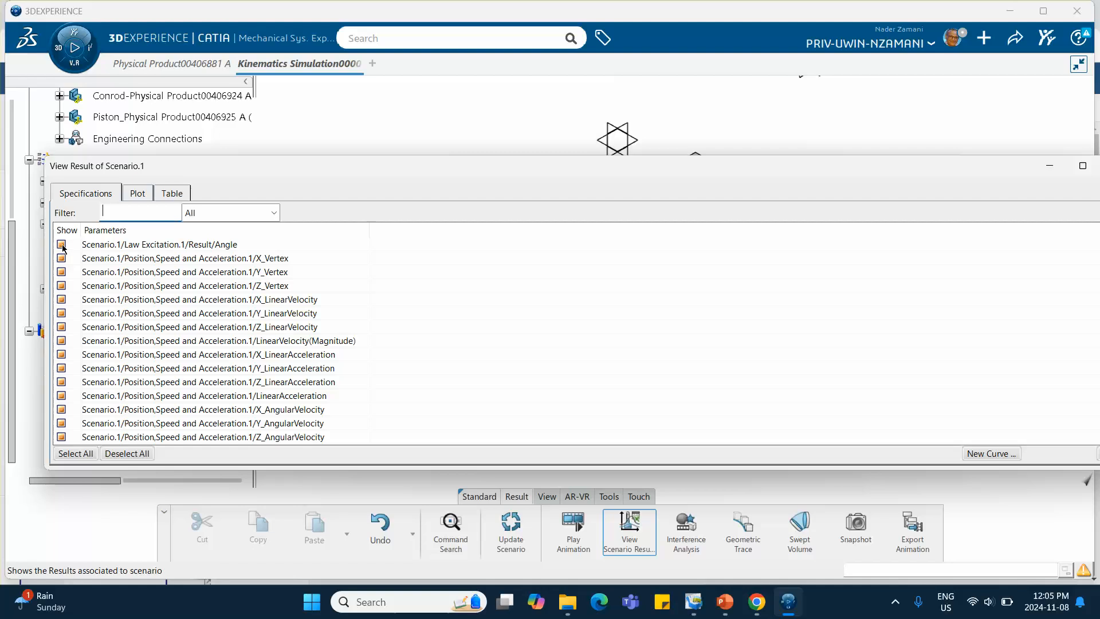
# - Deselect all result parameters, show only the probe's LinearVelocity(Magnitude) and LinearAcceleration, and plot both
pyautogui.click(122, 454)
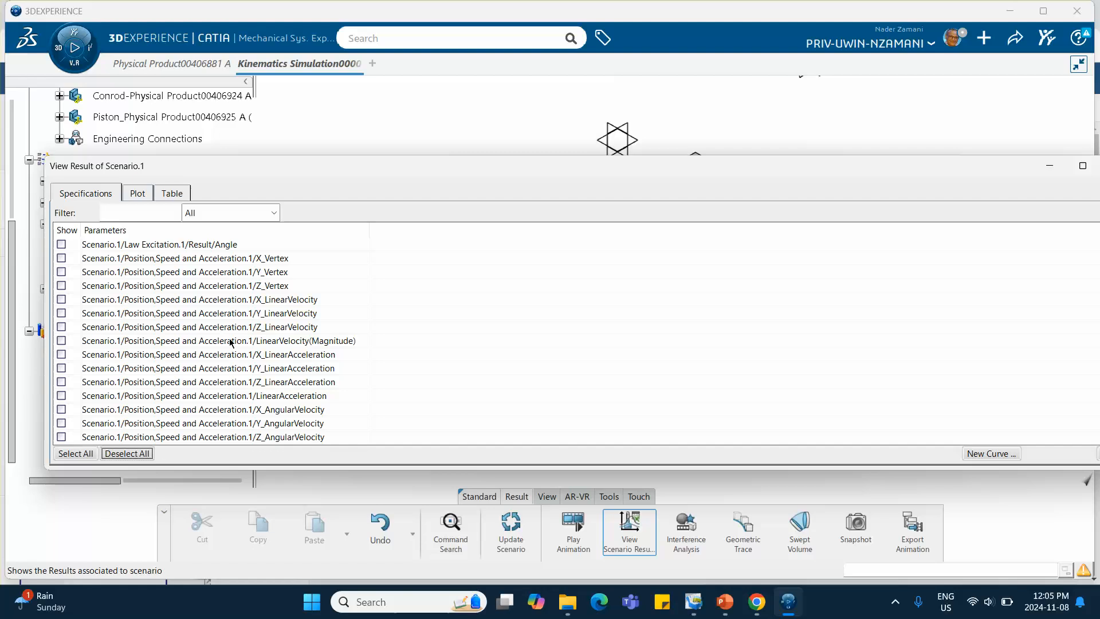
pyautogui.click(61, 341)
pyautogui.moveTo(660, 167); pyautogui.dragTo(654, 122)
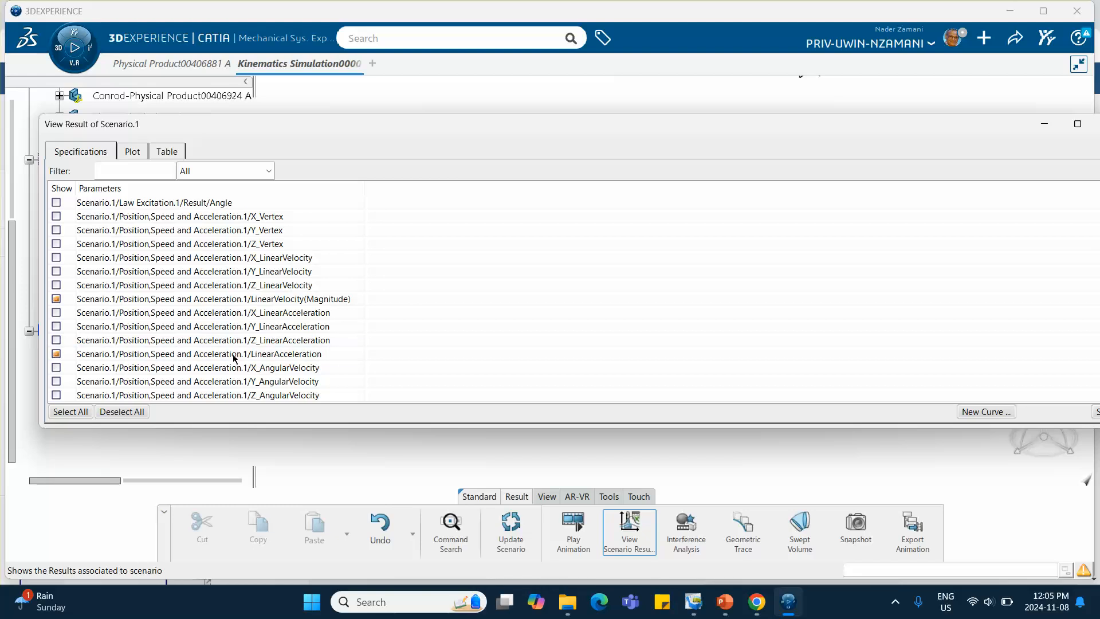
pyautogui.click(133, 153)
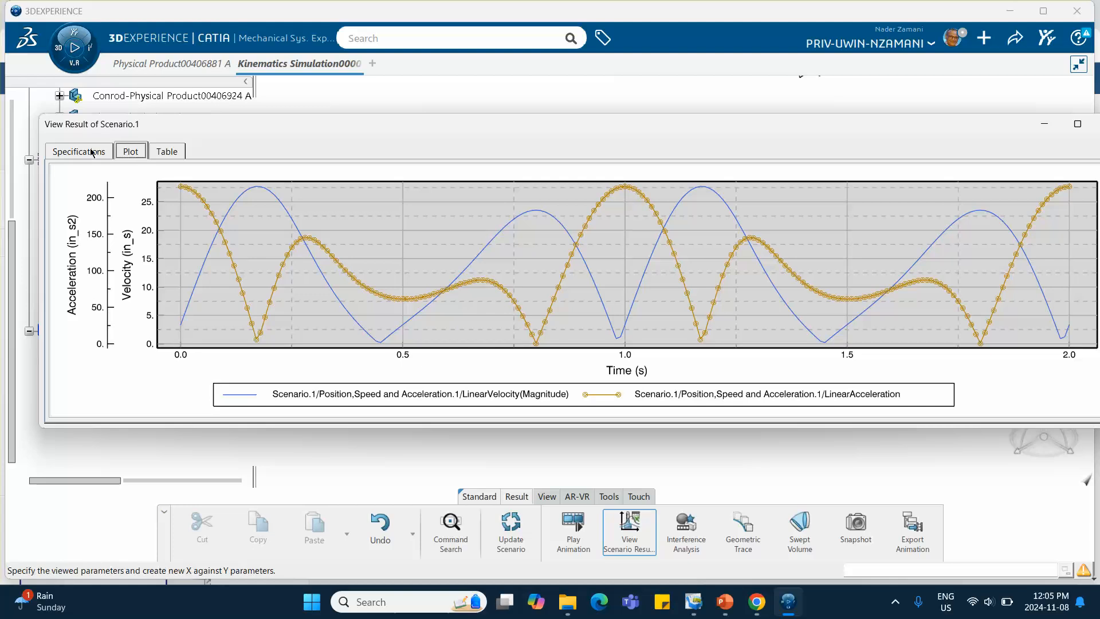
# - Remove LinearAcceleration from the shown parameters and plot LinearVelocity(Magnitude) alone
pyautogui.click(69, 153)
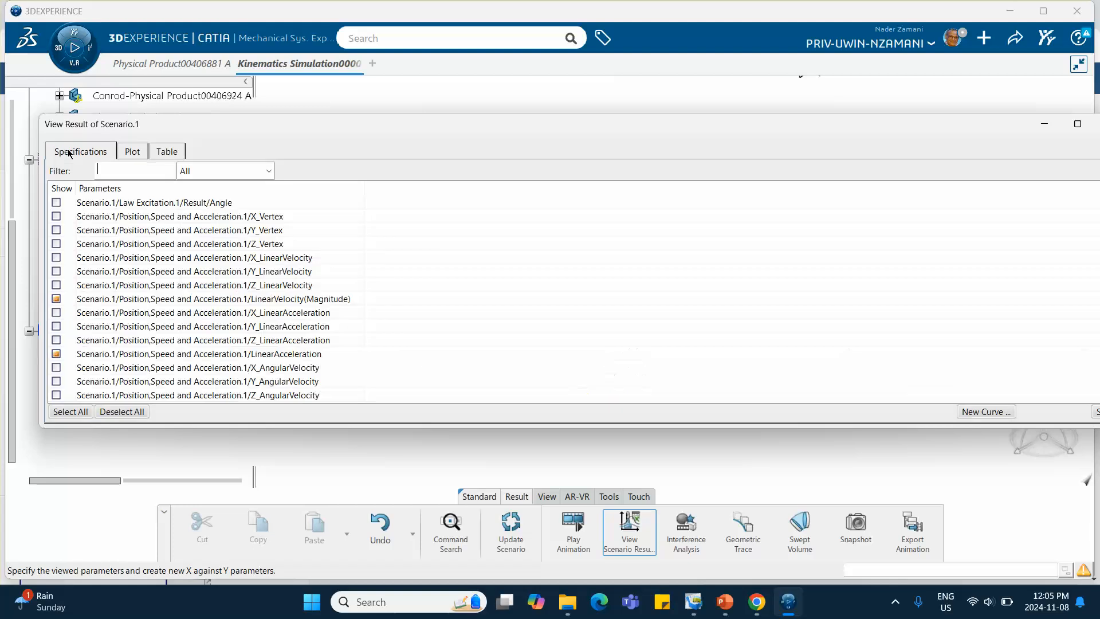
pyautogui.click(57, 354)
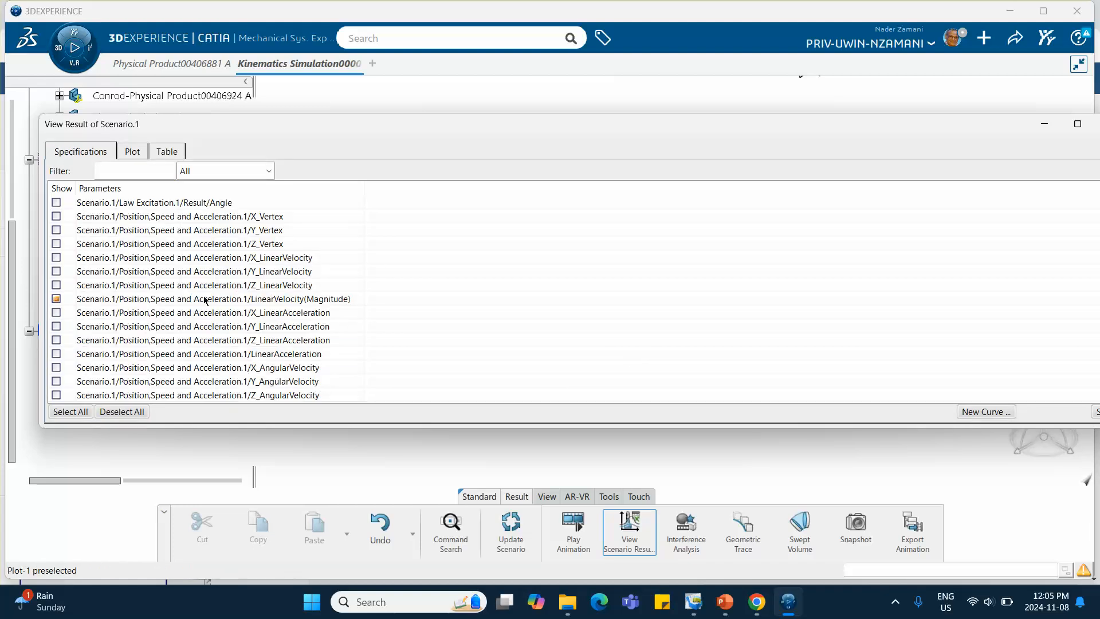
pyautogui.click(133, 151)
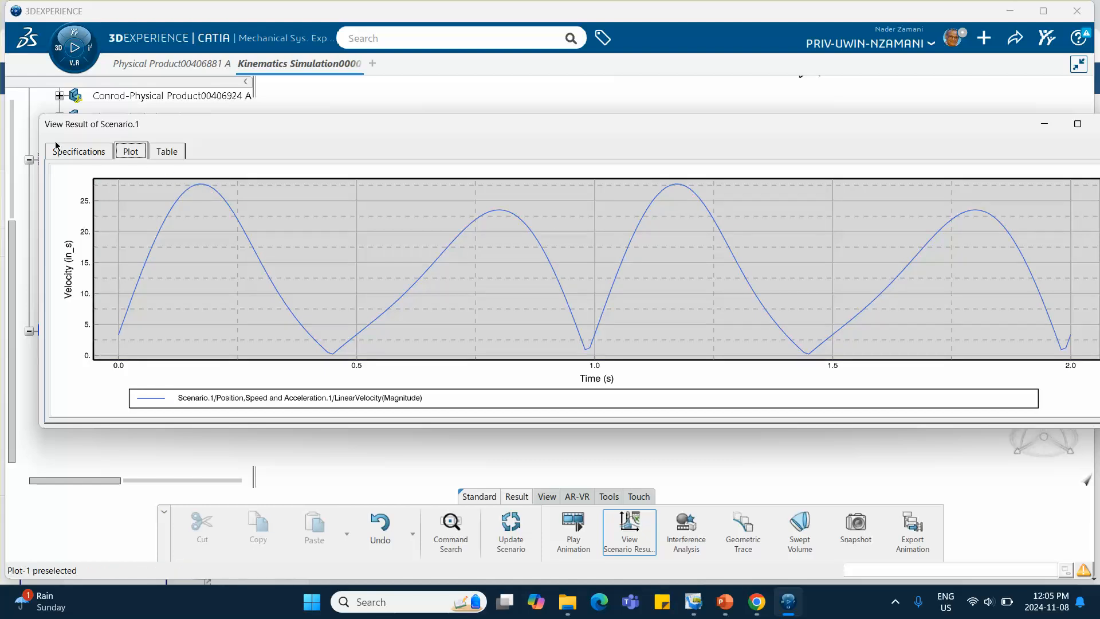
# - Show only LinearAcceleration, view its plot, and examine its values in table form
pyautogui.click(81, 153)
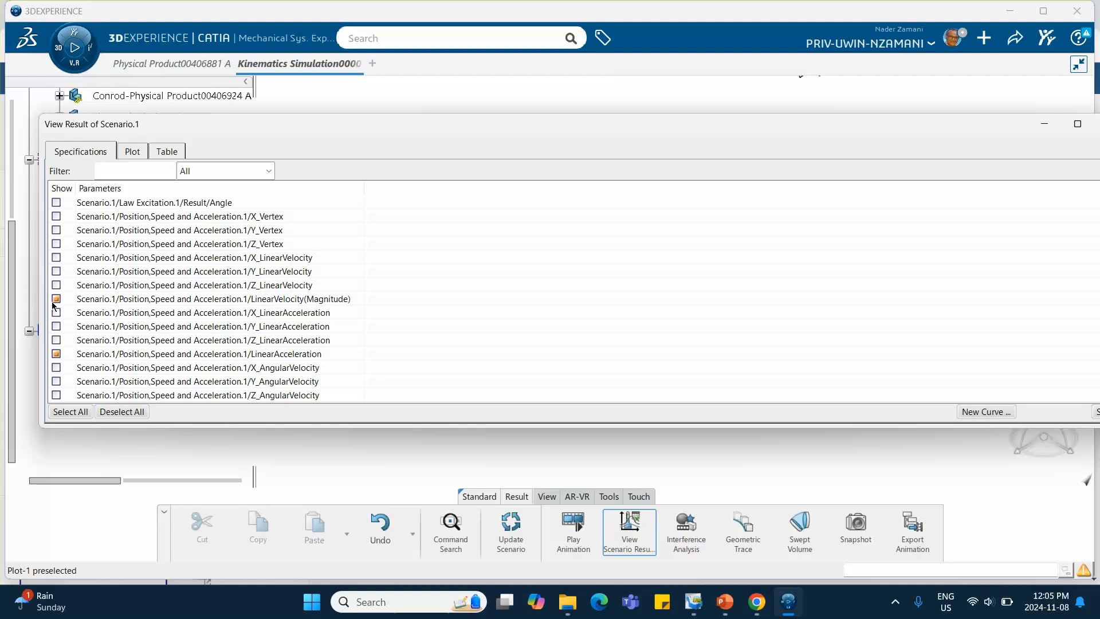
pyautogui.click(138, 155)
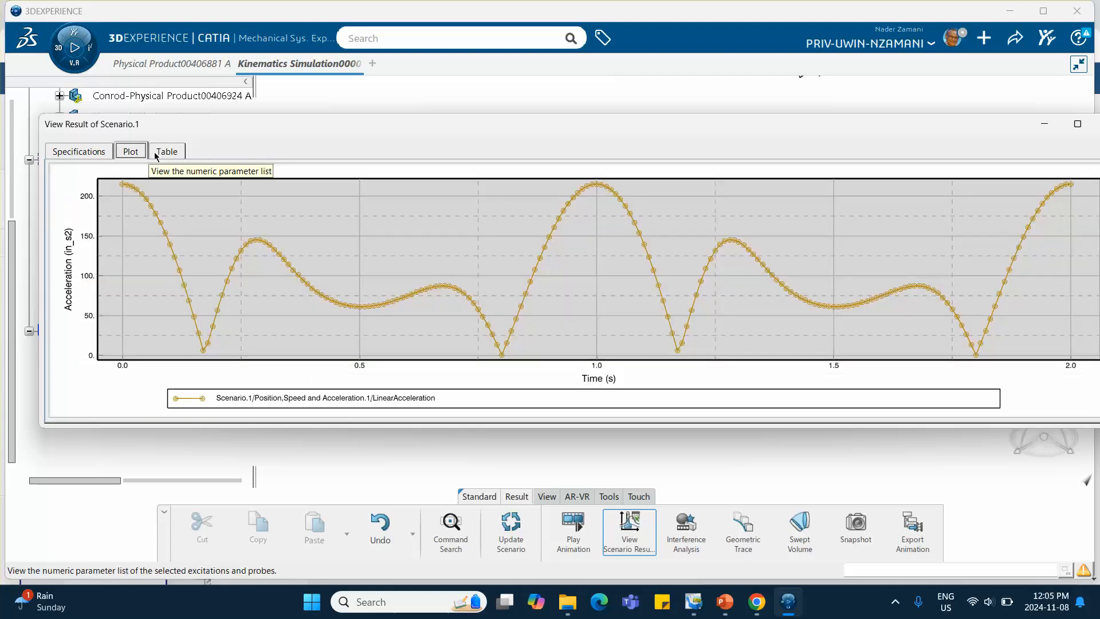
pyautogui.click(166, 154)
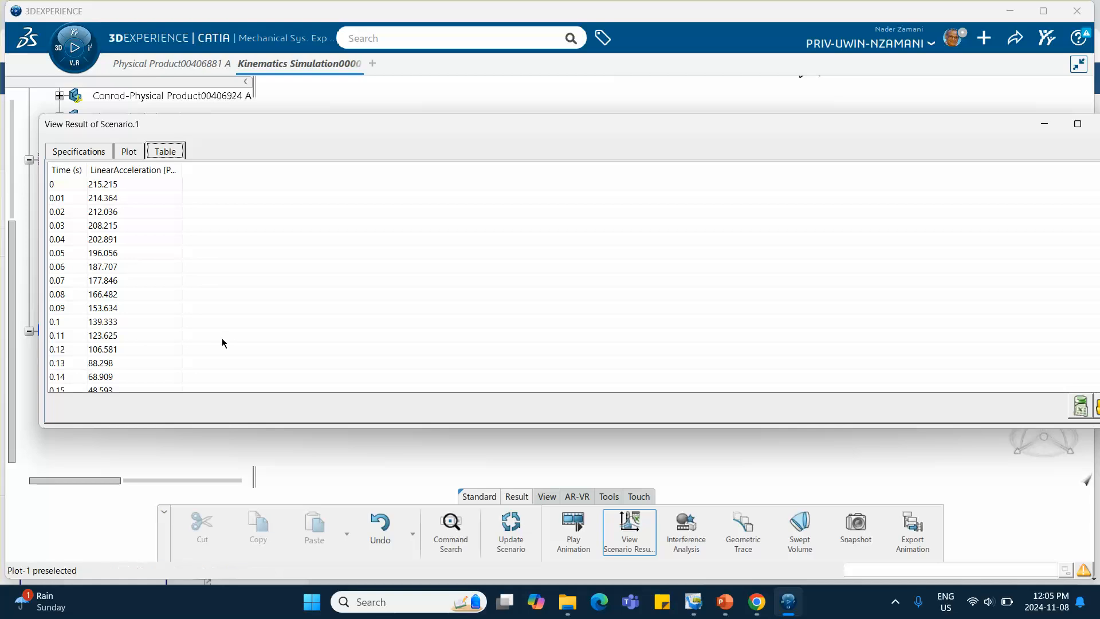
# - Return to the LinearAcceleration plot, examine the curve, and close the scenario results
pyautogui.moveTo(649, 127)
pyautogui.mouseDown()
pyautogui.moveTo(512, 143)
pyautogui.moveTo(646, 128)
pyautogui.mouseUp()
pyautogui.click(155, 148)
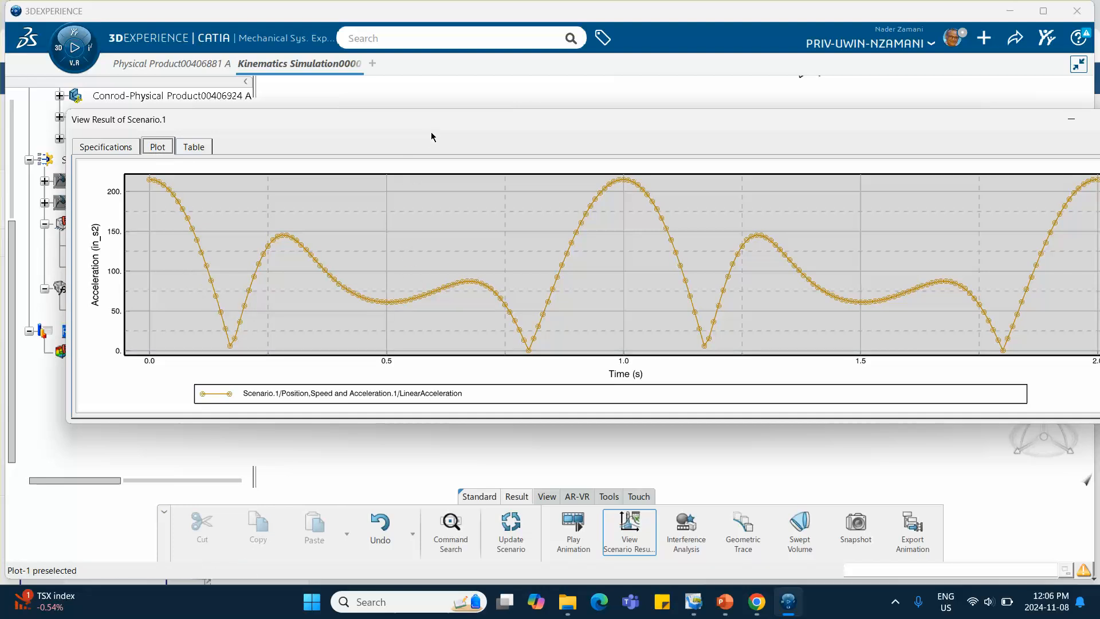
pyautogui.moveTo(421, 124); pyautogui.dragTo(392, 147)
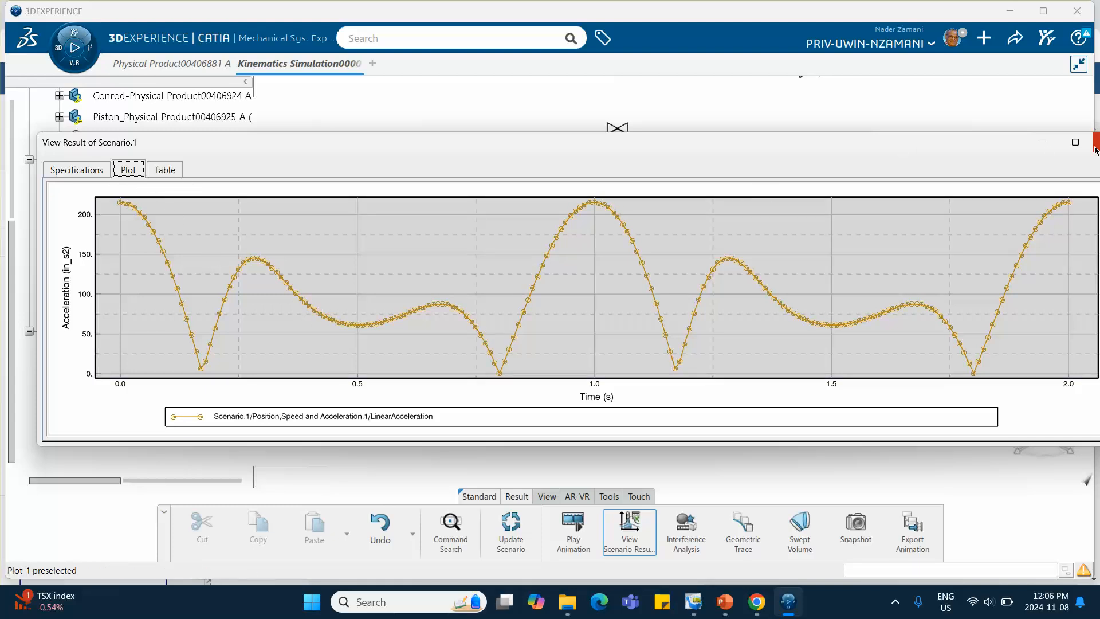
pyautogui.moveTo(929, 144); pyautogui.dragTo(864, 144)
pyautogui.click(1043, 143)
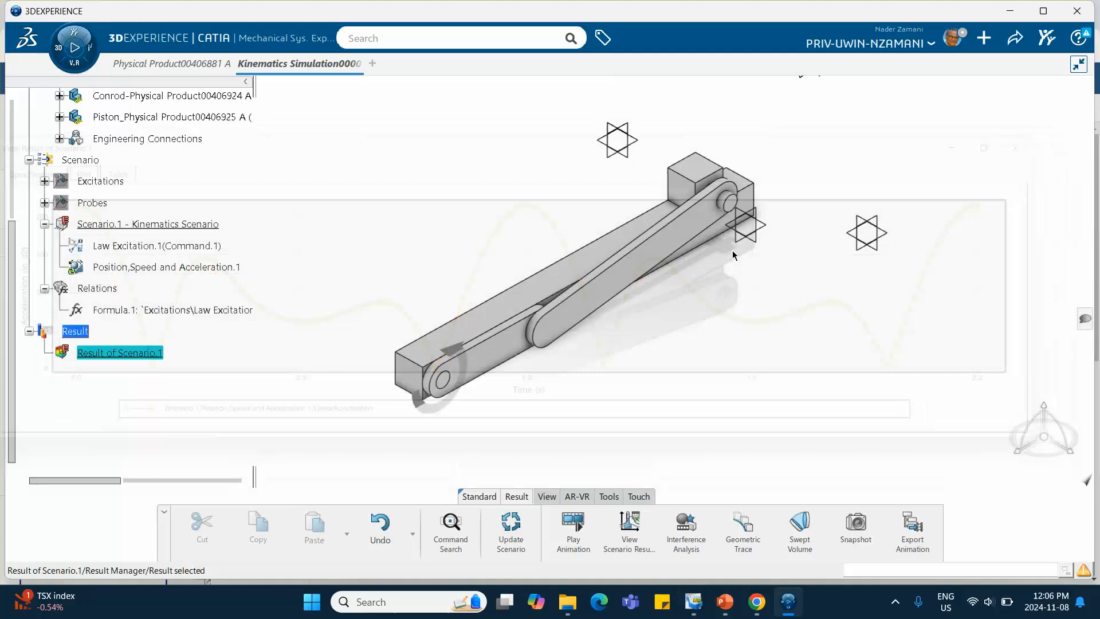
pyautogui.moveTo(687, 275); pyautogui.dragTo(689, 217, button='middle')
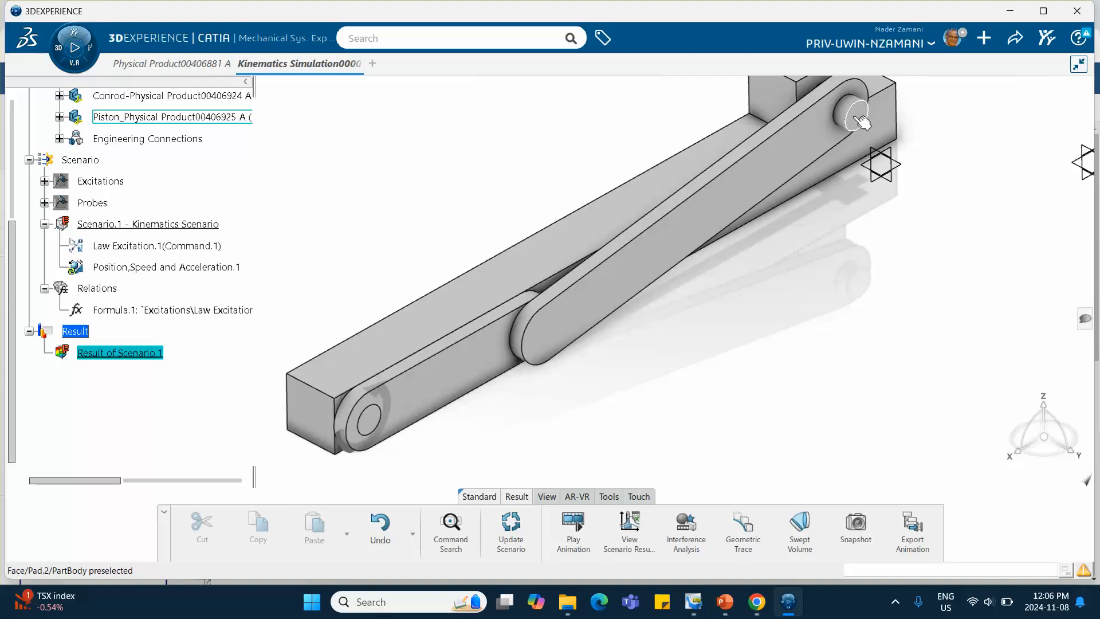
pyautogui.moveTo(815, 109); pyautogui.dragTo(814, 139, button='middle')
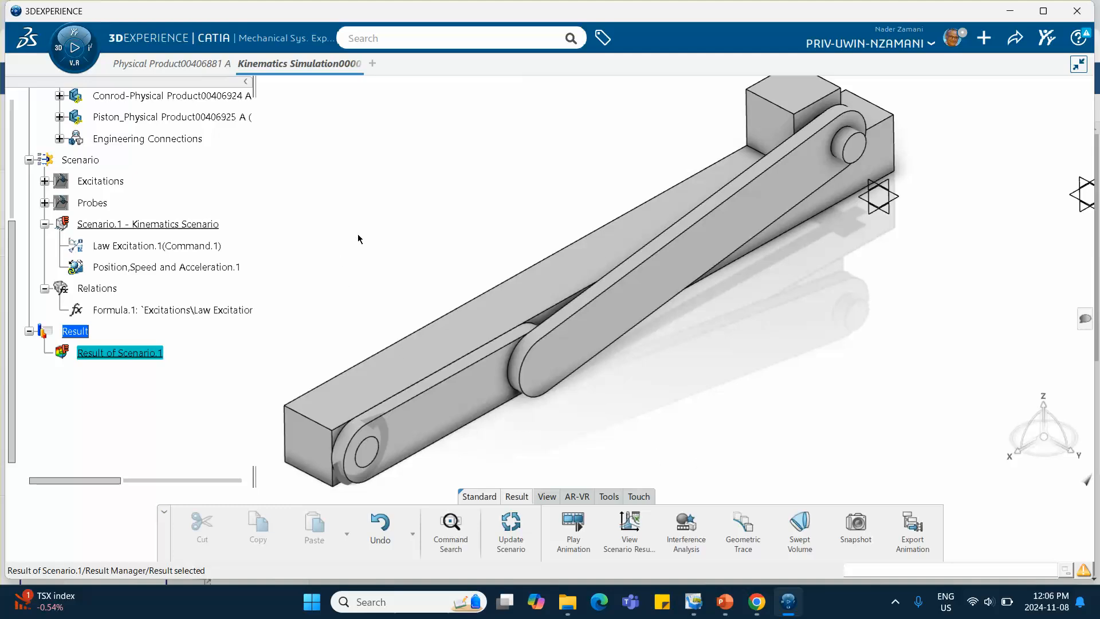
pyautogui.click(747, 535)
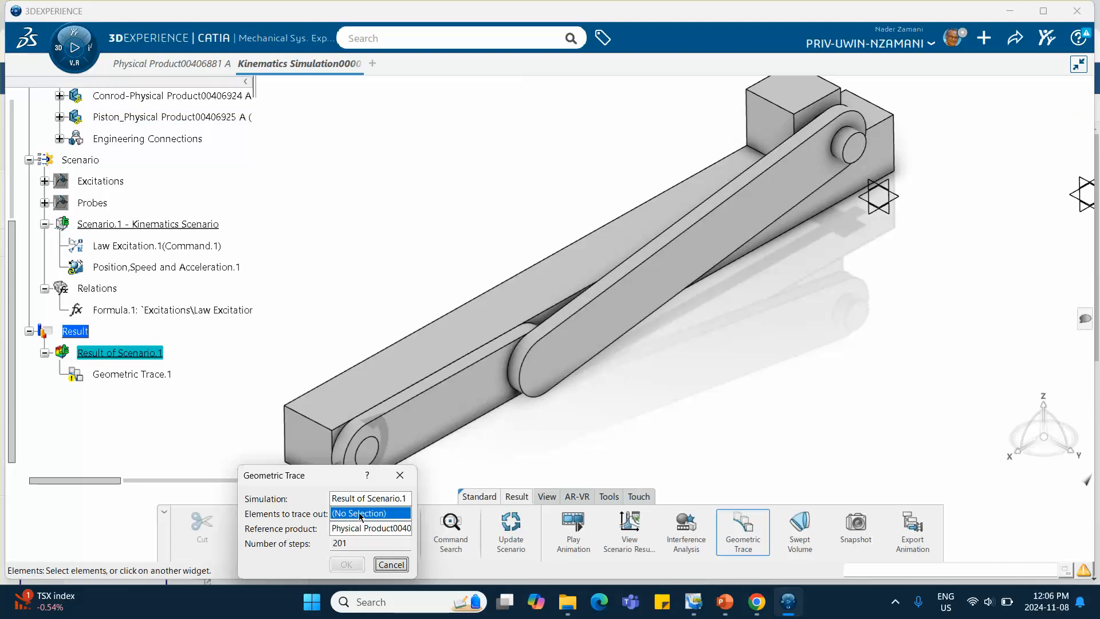
pyautogui.click(390, 565)
# - Cancel the pending geometric trace and open the conrod's 3D shape for part design
pyautogui.scroll(5, 206, 246)
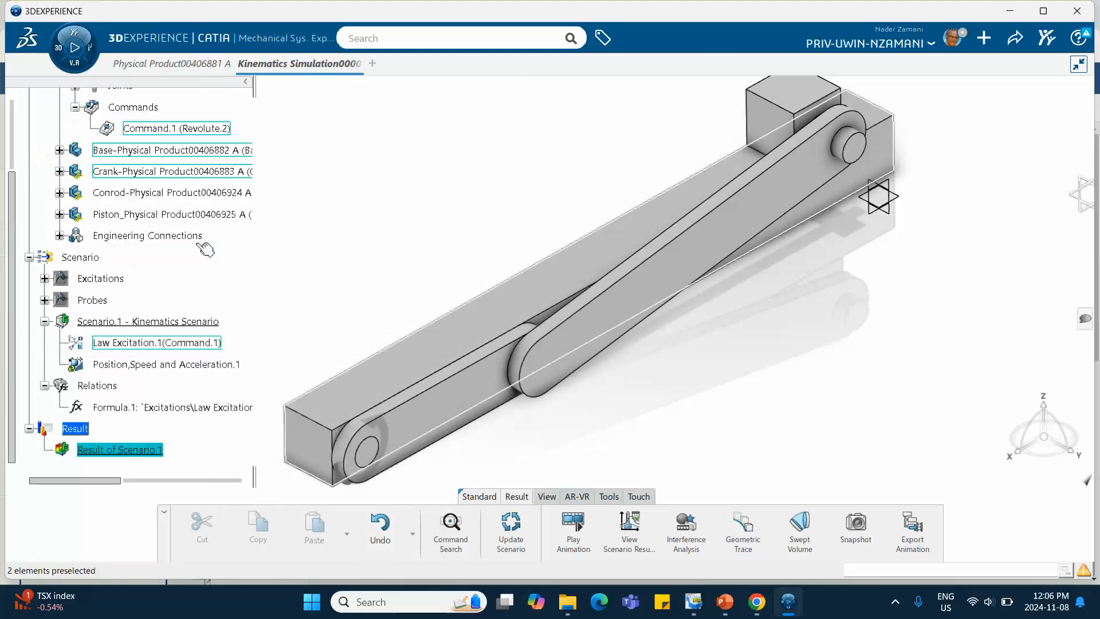
pyautogui.scroll(-5, 131, 280)
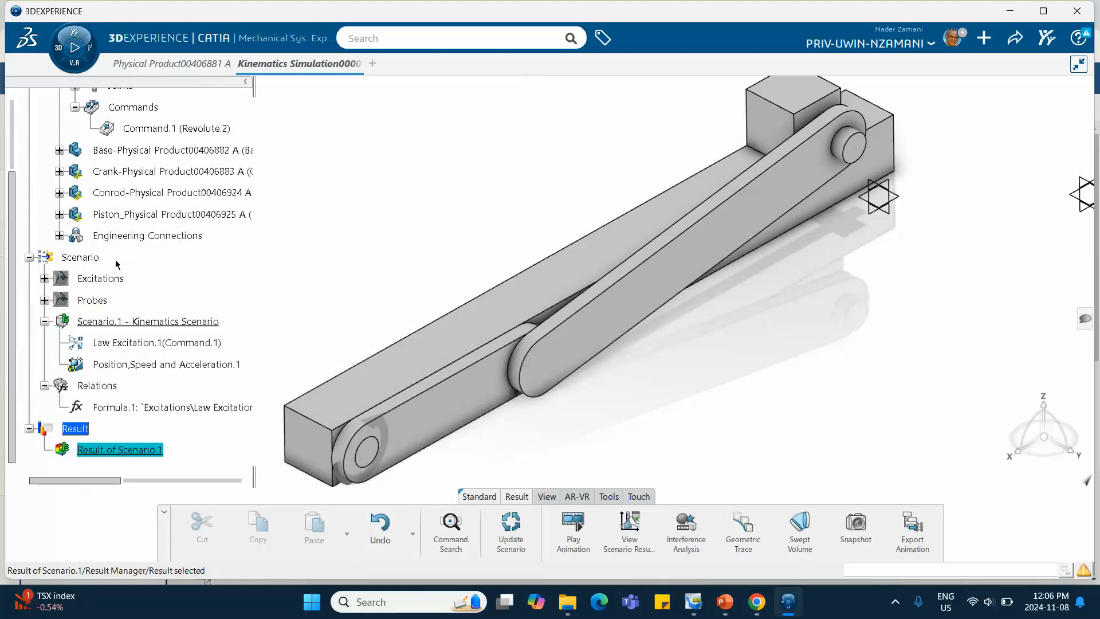
pyautogui.click(59, 171)
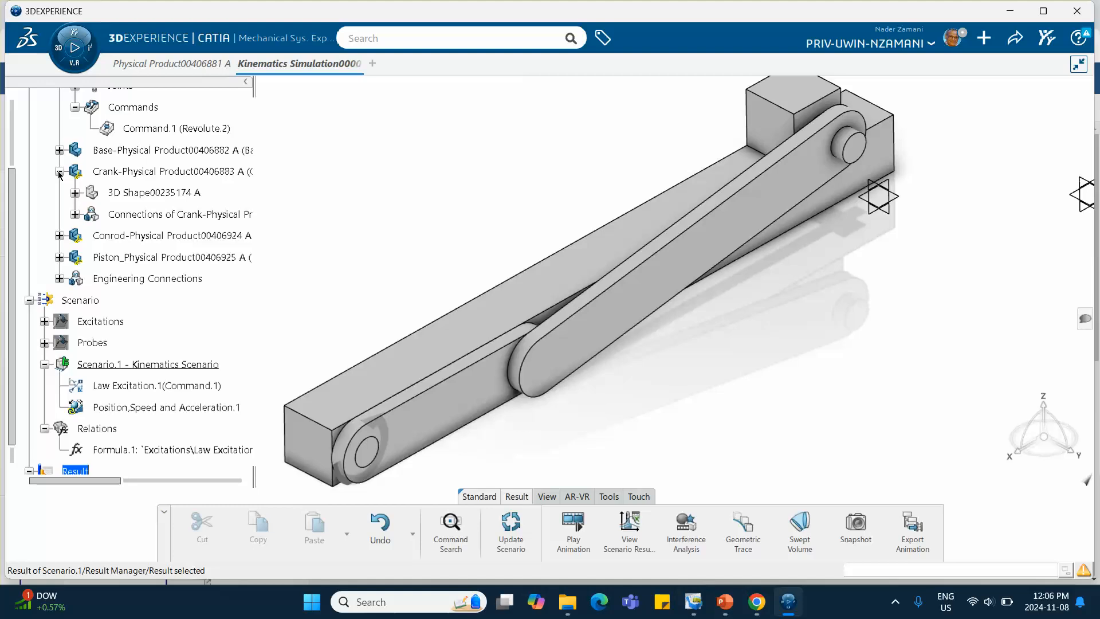
pyautogui.click(59, 171)
pyautogui.click(59, 192)
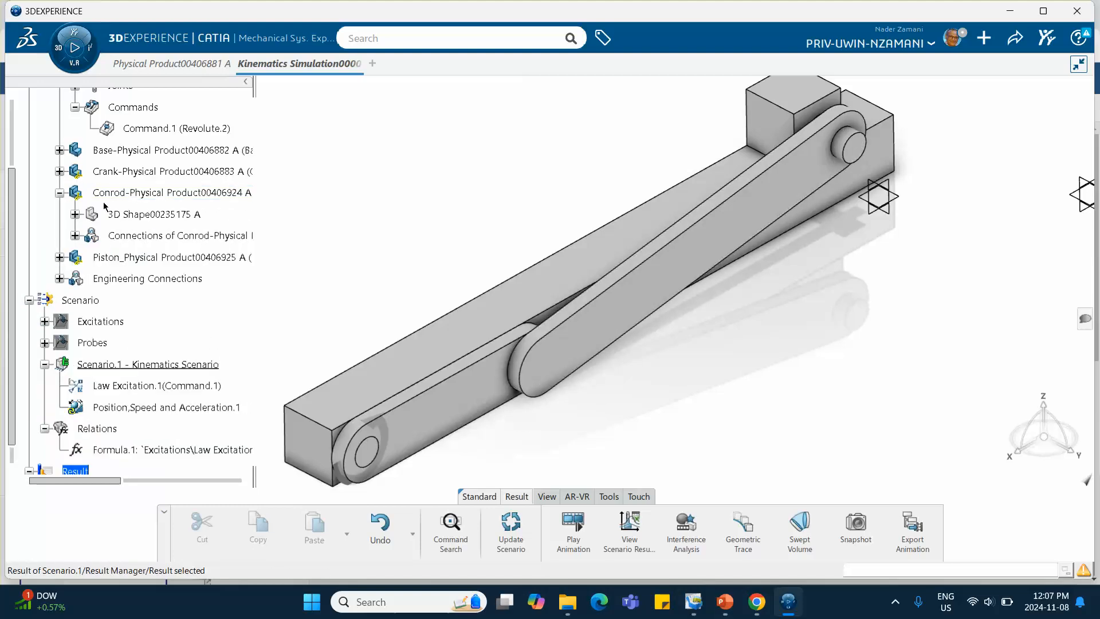
pyautogui.click(75, 214)
pyautogui.click(117, 214)
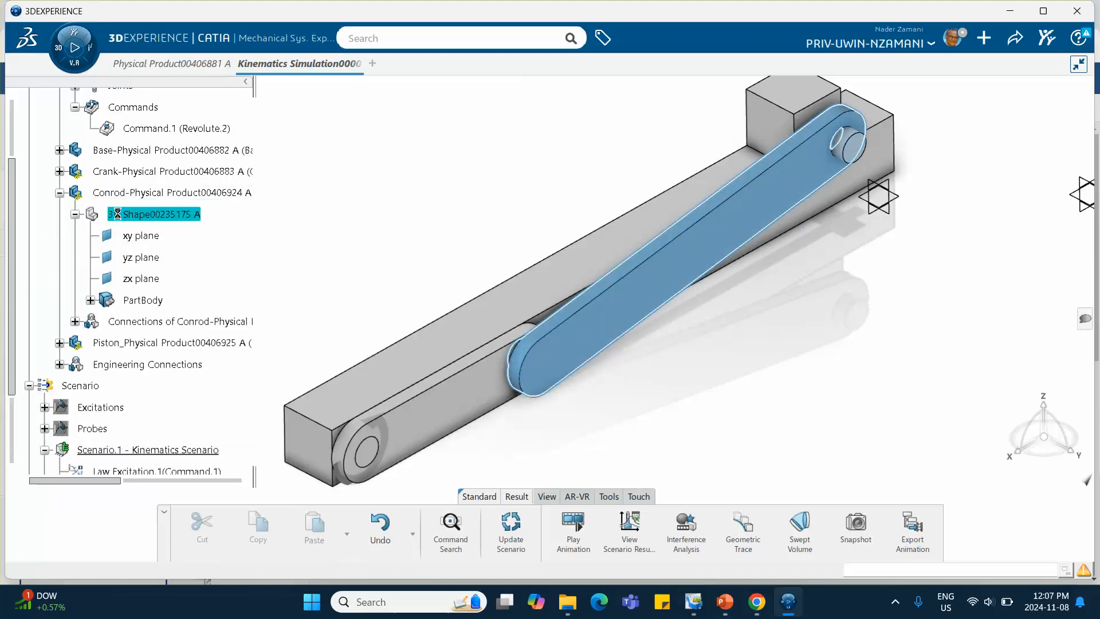
pyautogui.doubleClick(117, 214)
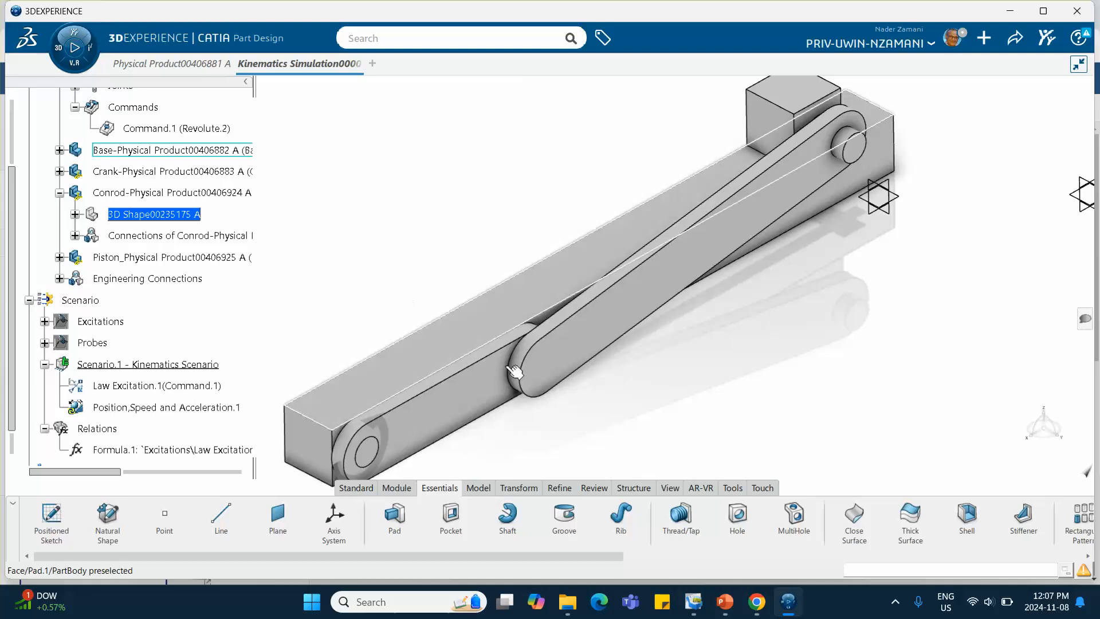
# - Create a point on the conrod's front face, using the On surface type, at a distance of about 0.837 in
pyautogui.click(171, 516)
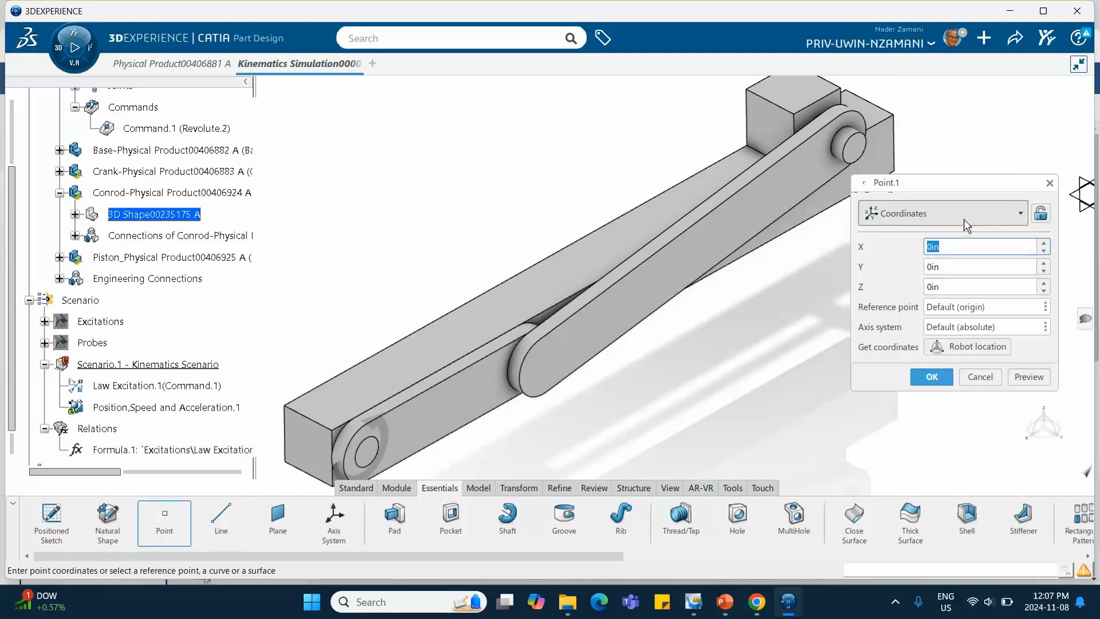
pyautogui.click(964, 220)
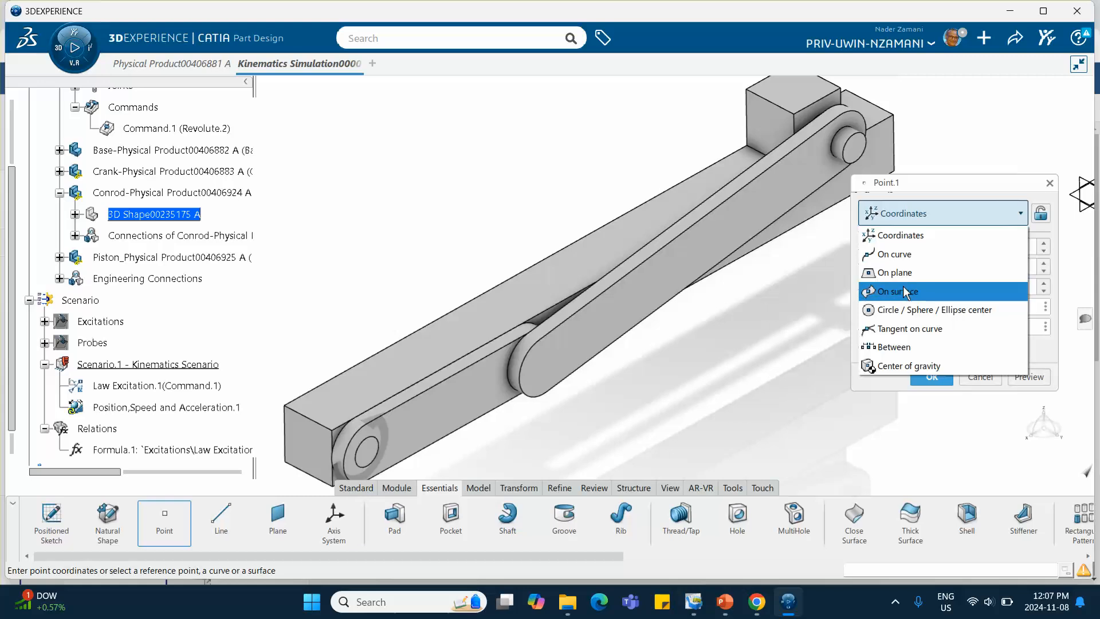
pyautogui.click(897, 291)
pyautogui.click(723, 241)
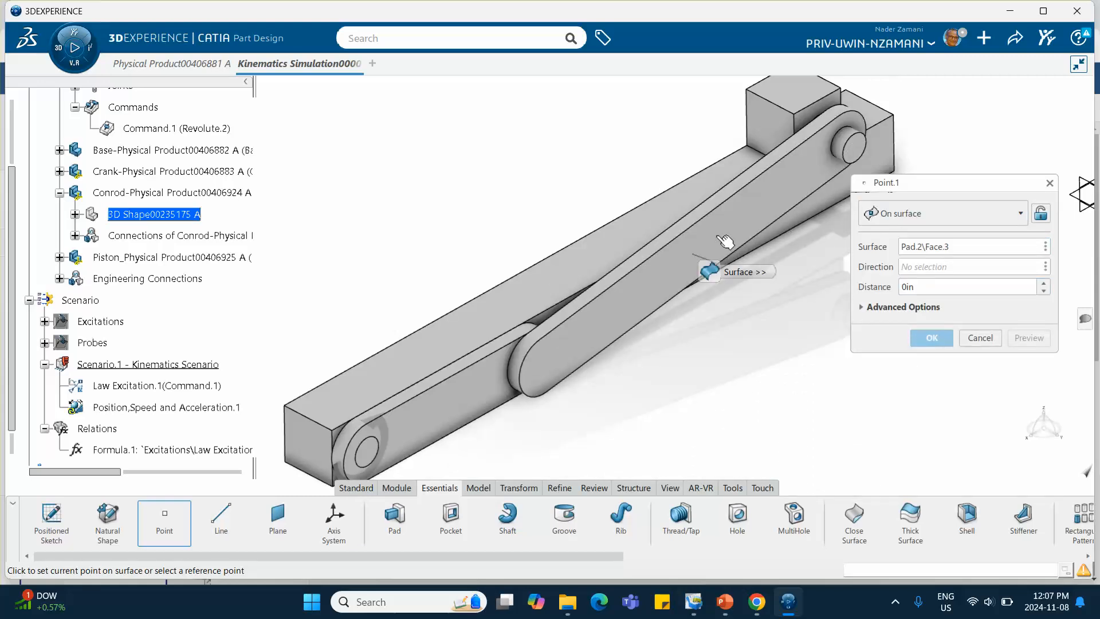
pyautogui.click(725, 241)
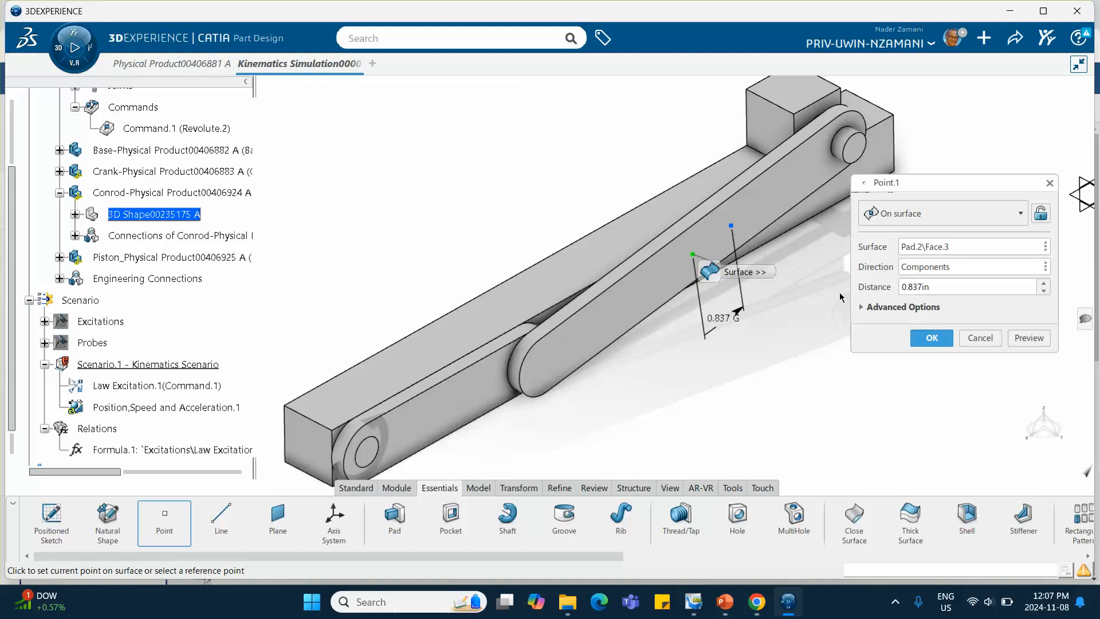
pyautogui.click(931, 337)
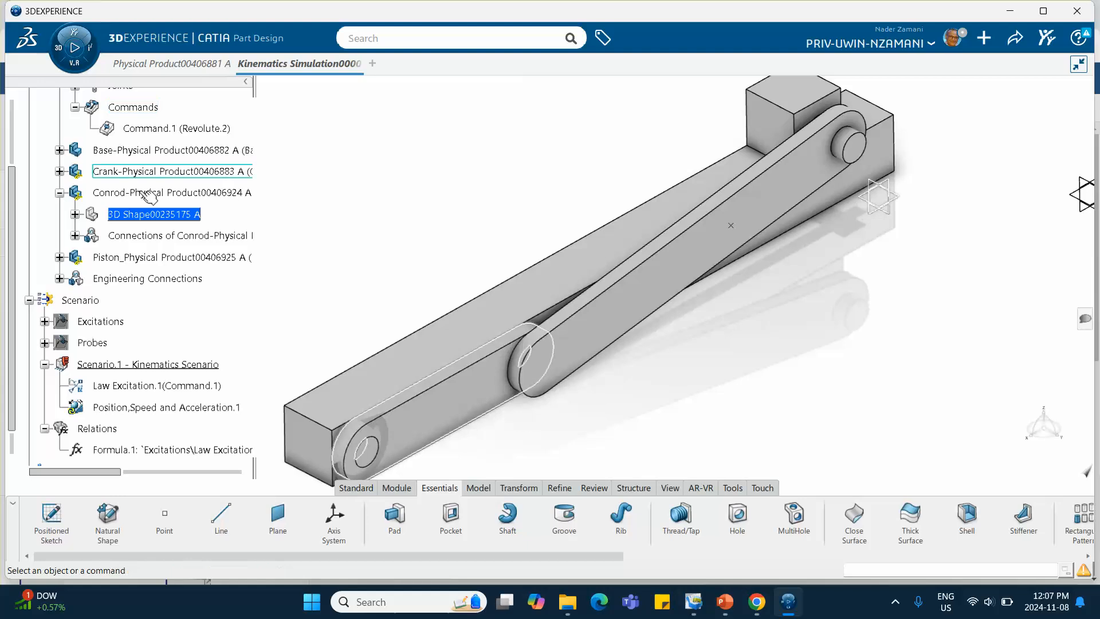
# - Return to the scenario result and generate a geometric trace of the new conrod point over 201 steps
pyautogui.scroll(-3, 148, 196)
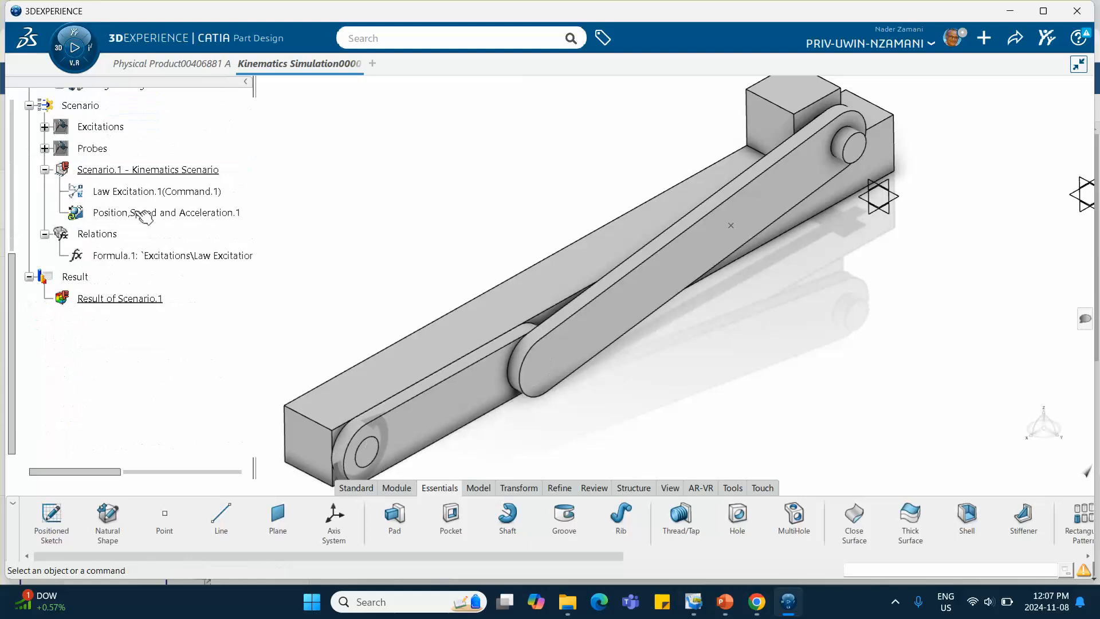
pyautogui.click(117, 305)
pyautogui.doubleClick(124, 302)
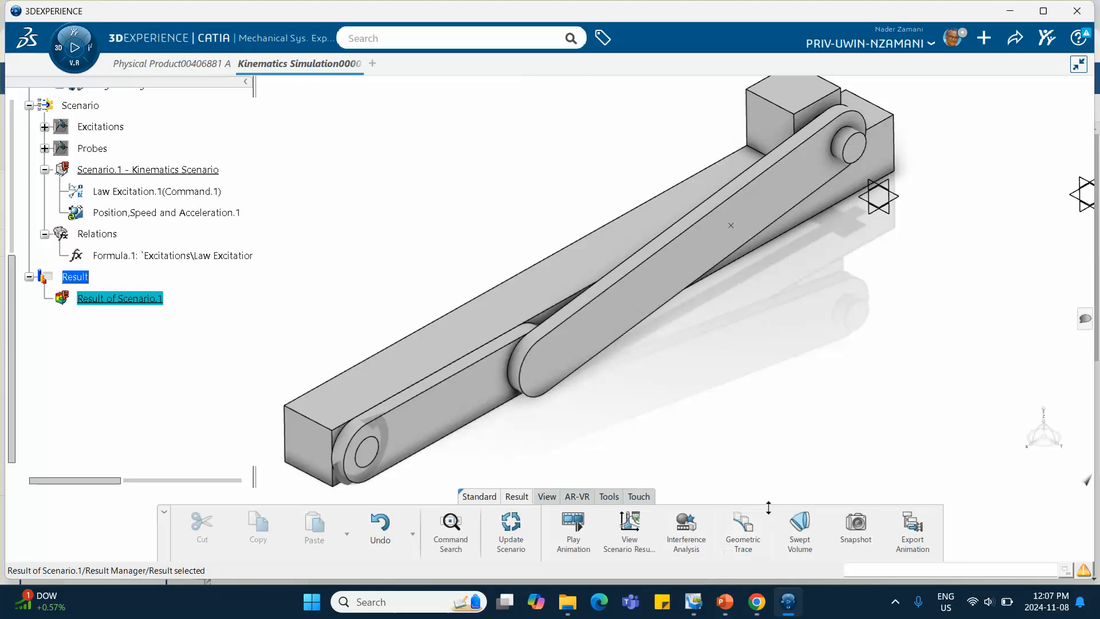
pyautogui.click(744, 521)
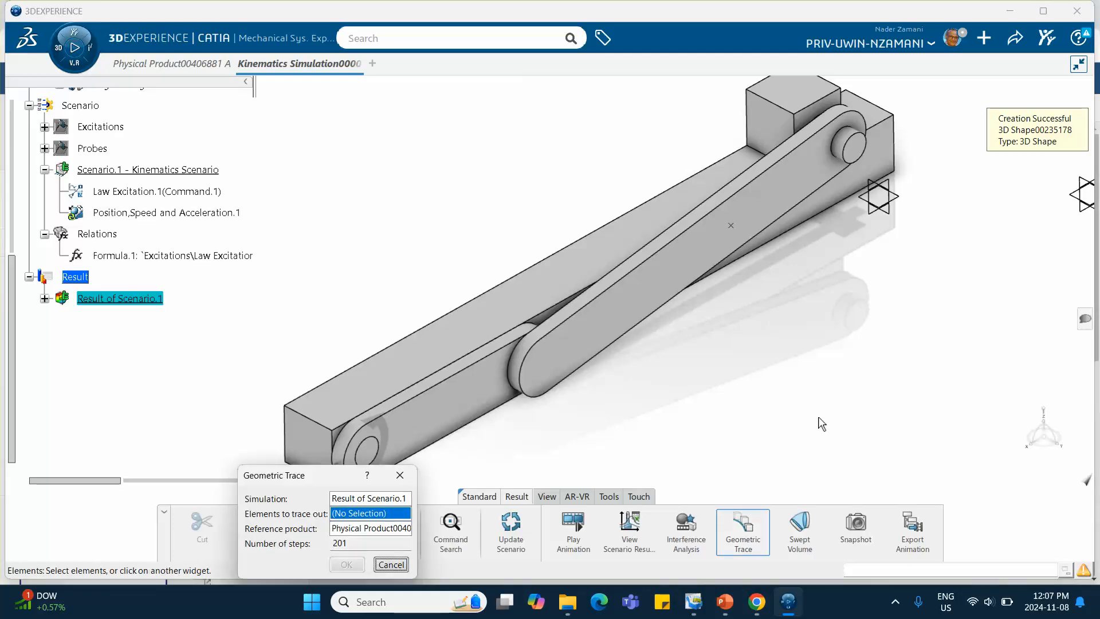
pyautogui.click(731, 226)
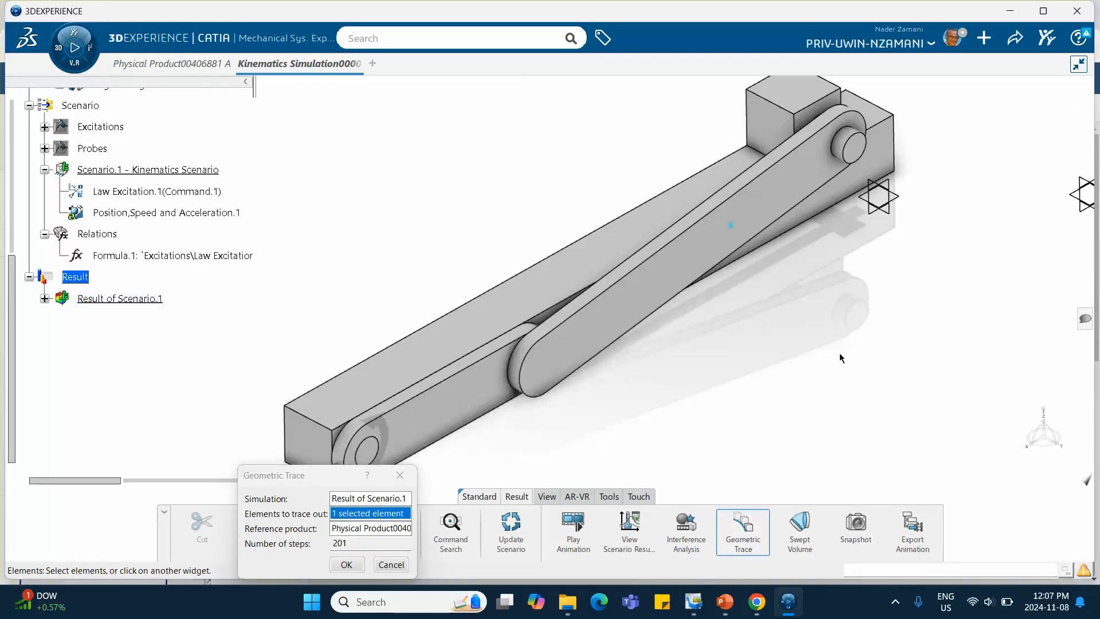
pyautogui.click(346, 566)
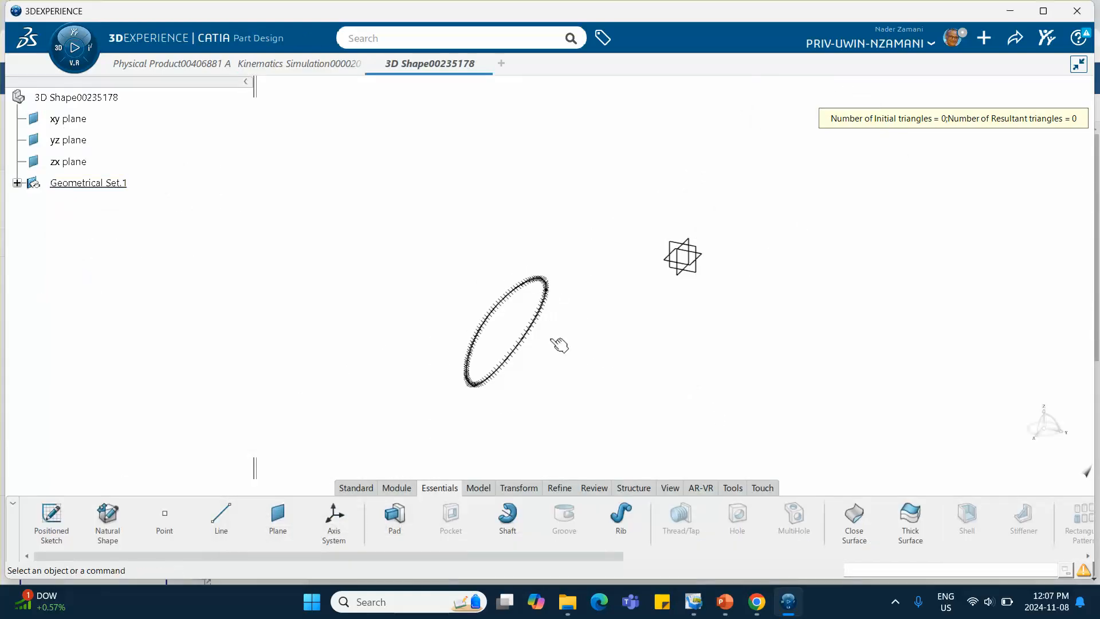
# - Copy the 3D shape containing the trace and paste it into the root physical product of the mechanism
pyautogui.rightClick(76, 98)
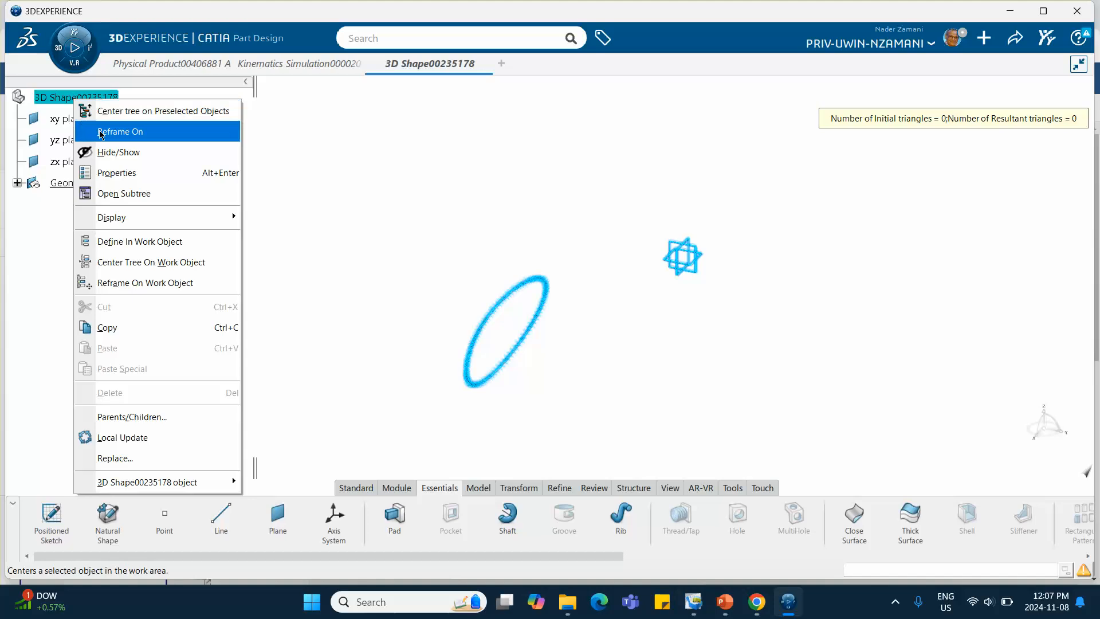
pyautogui.click(107, 327)
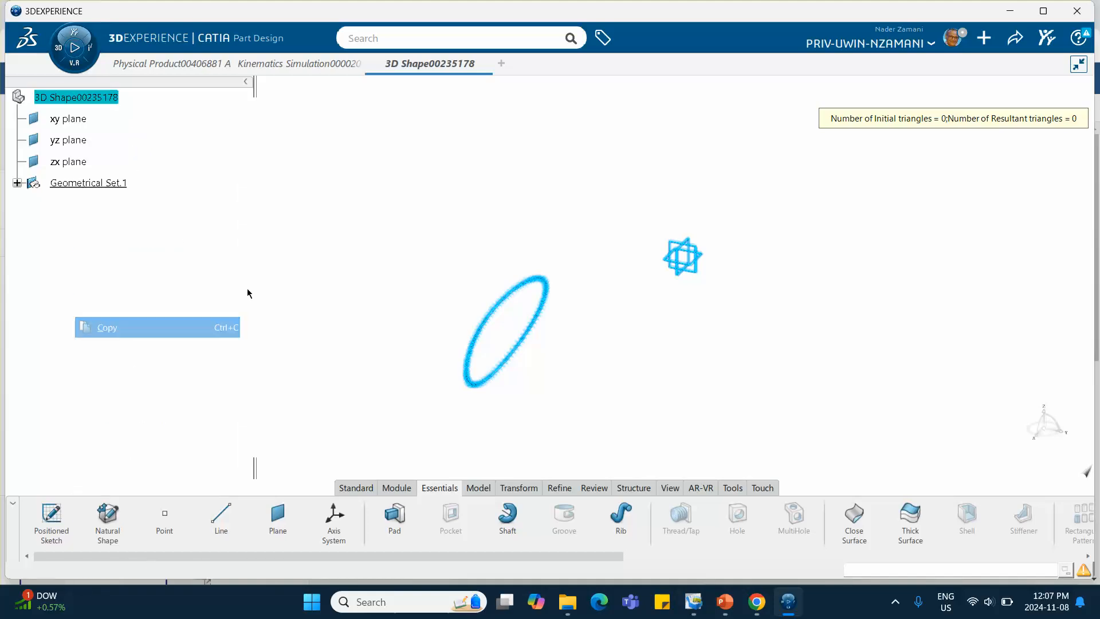
pyautogui.click(279, 111)
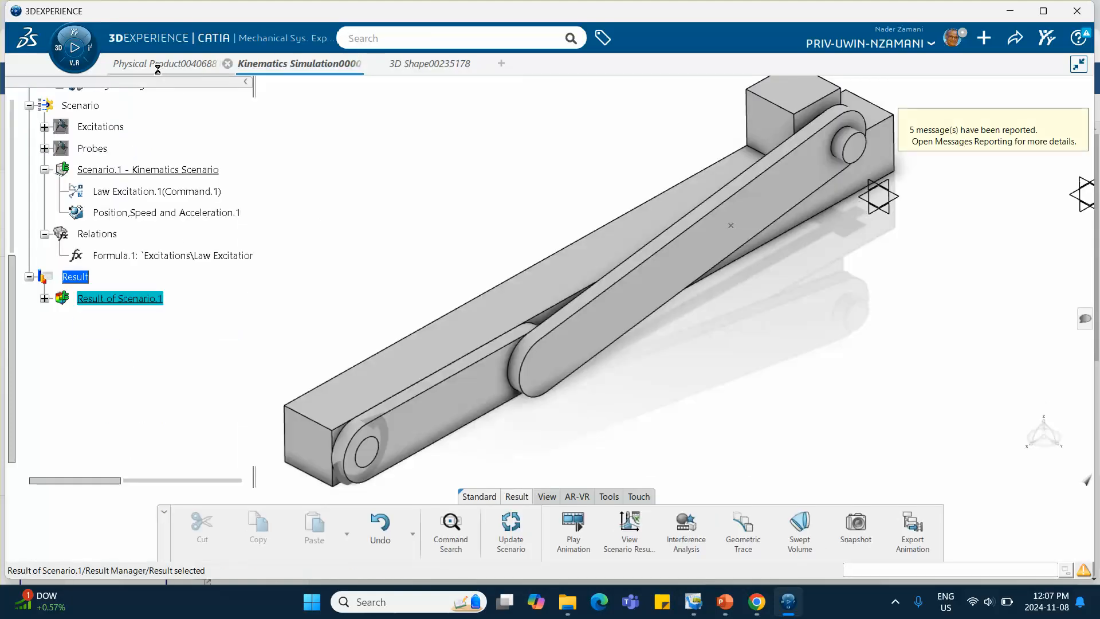
pyautogui.click(157, 69)
pyautogui.rightClick(125, 148)
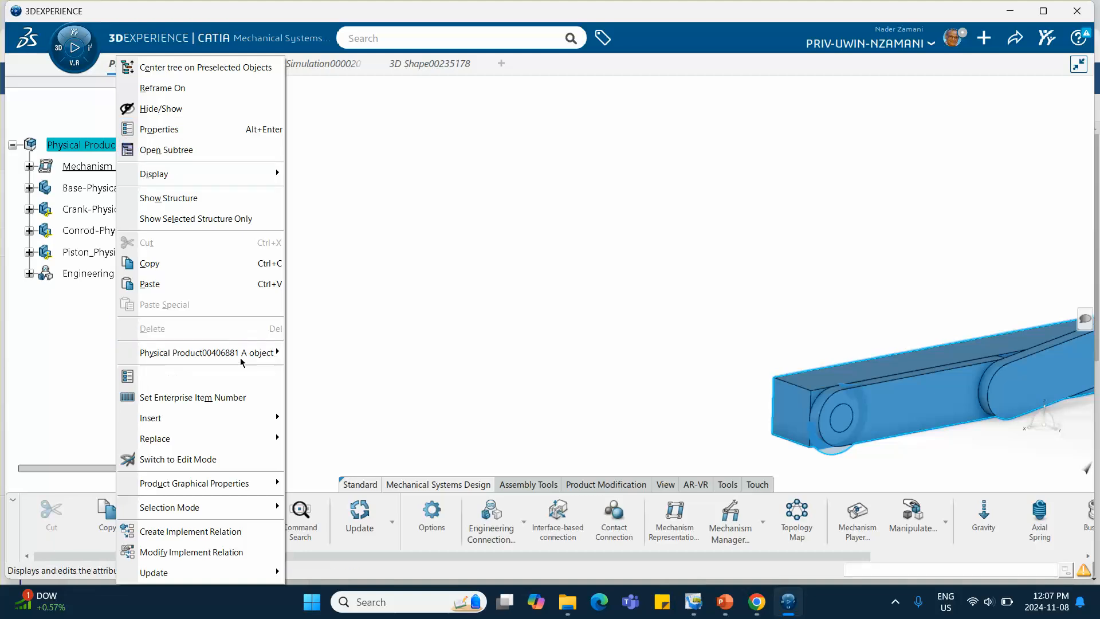
pyautogui.click(220, 284)
pyautogui.moveTo(584, 380); pyautogui.dragTo(276, 317)
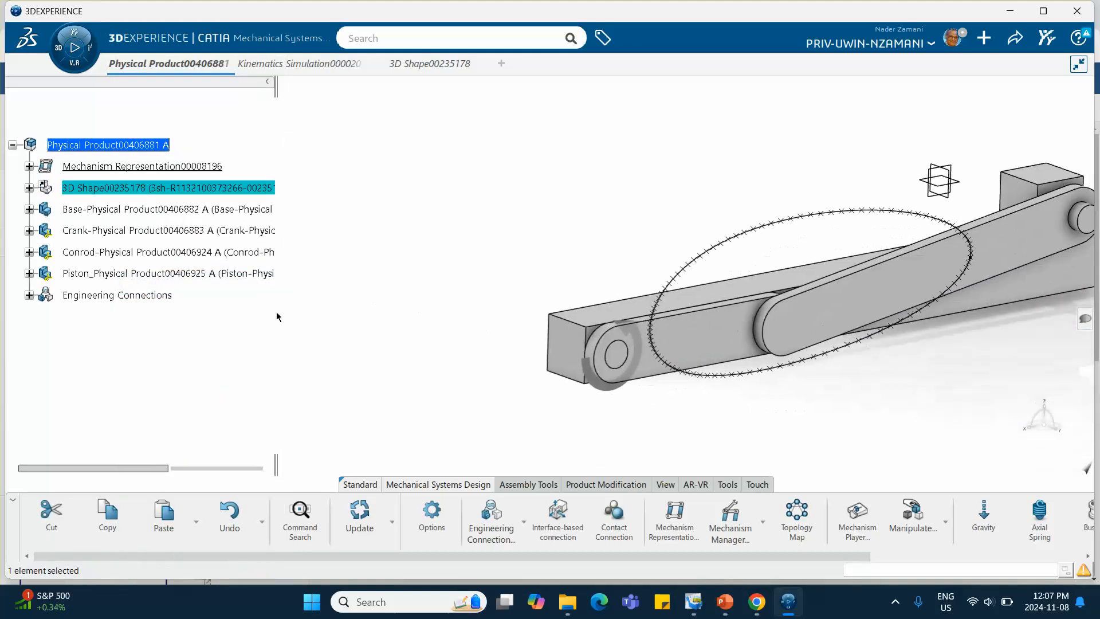
# - Return to the kinematics simulation, play the animation with the traced path in view, and close the player
pyautogui.click(280, 61)
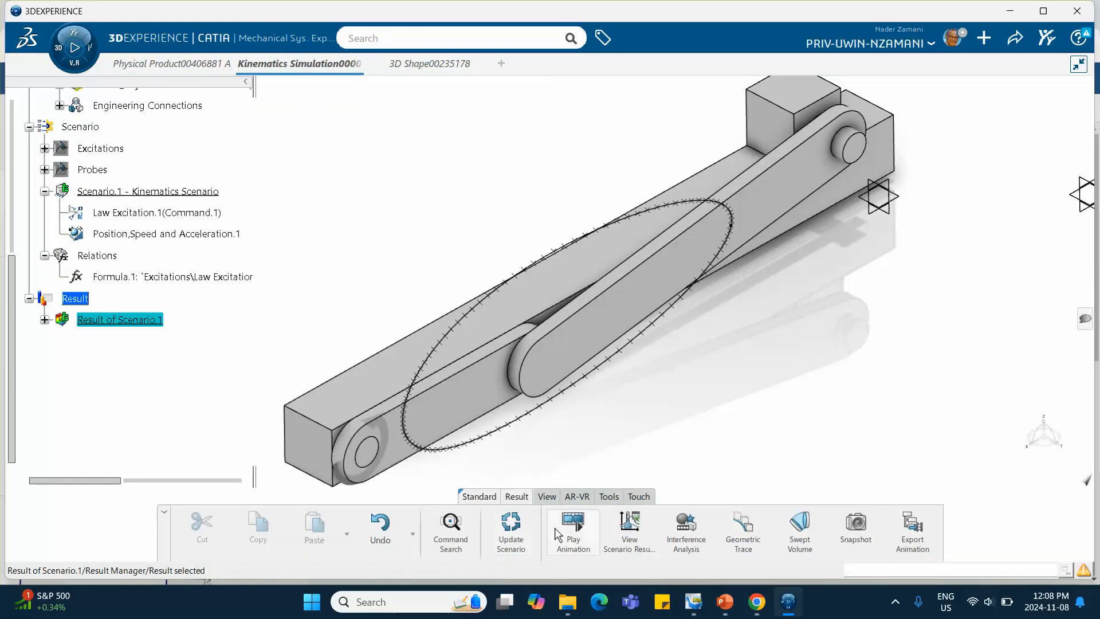
pyautogui.click(574, 533)
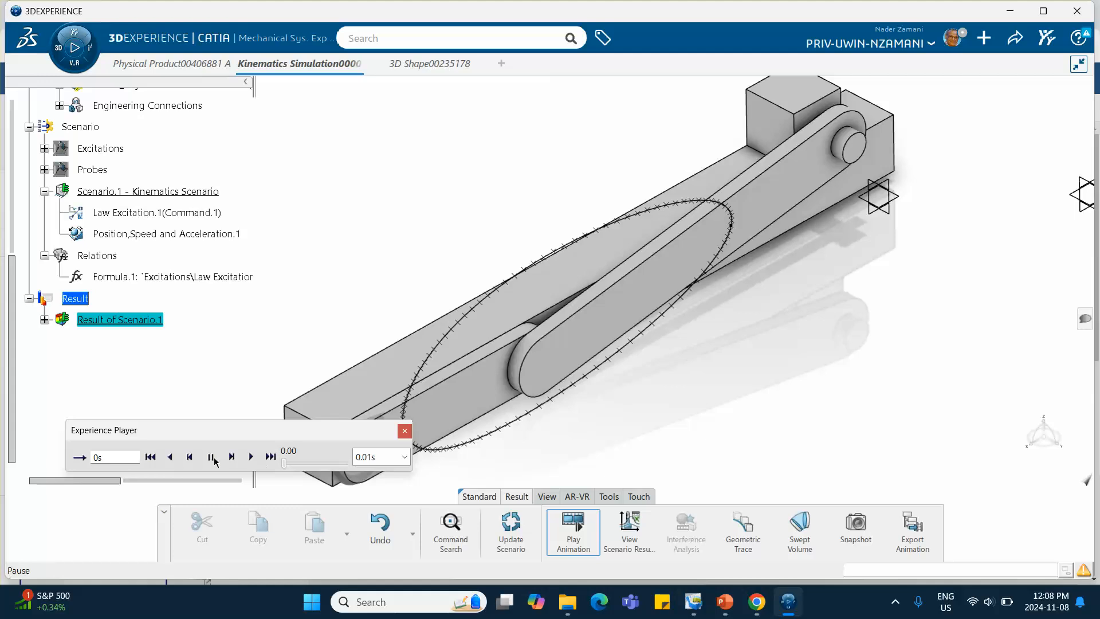
pyautogui.click(250, 457)
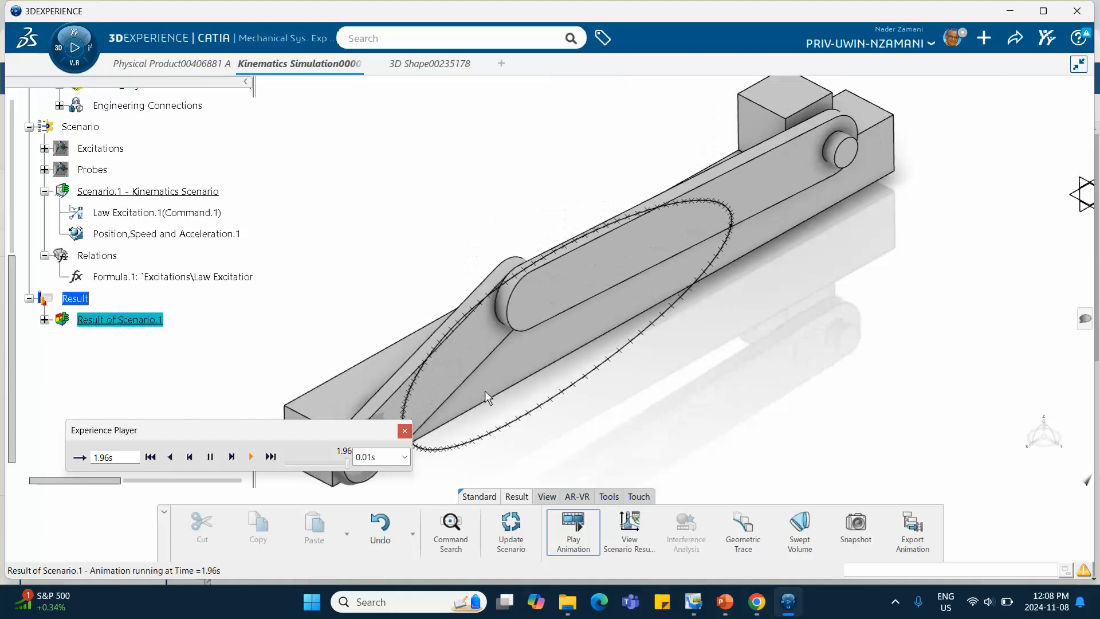
pyautogui.click(403, 431)
# - Generate a swept volume of the three moving parts over 201 steps and close the shape it produces
pyautogui.moveTo(690, 401); pyautogui.dragTo(683, 240, button='middle')
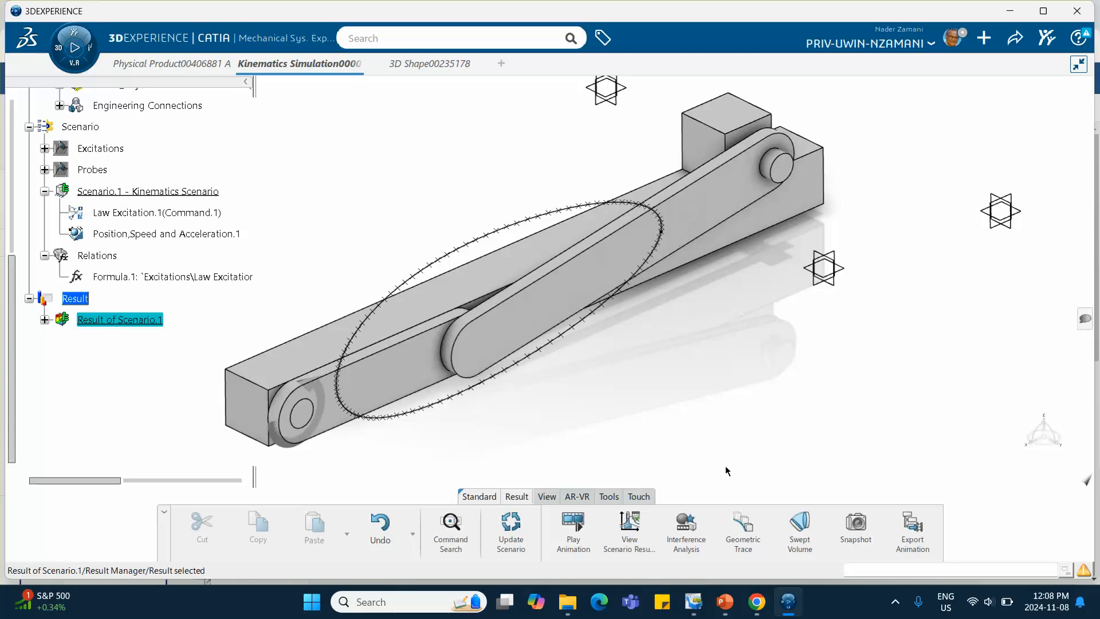
pyautogui.click(800, 534)
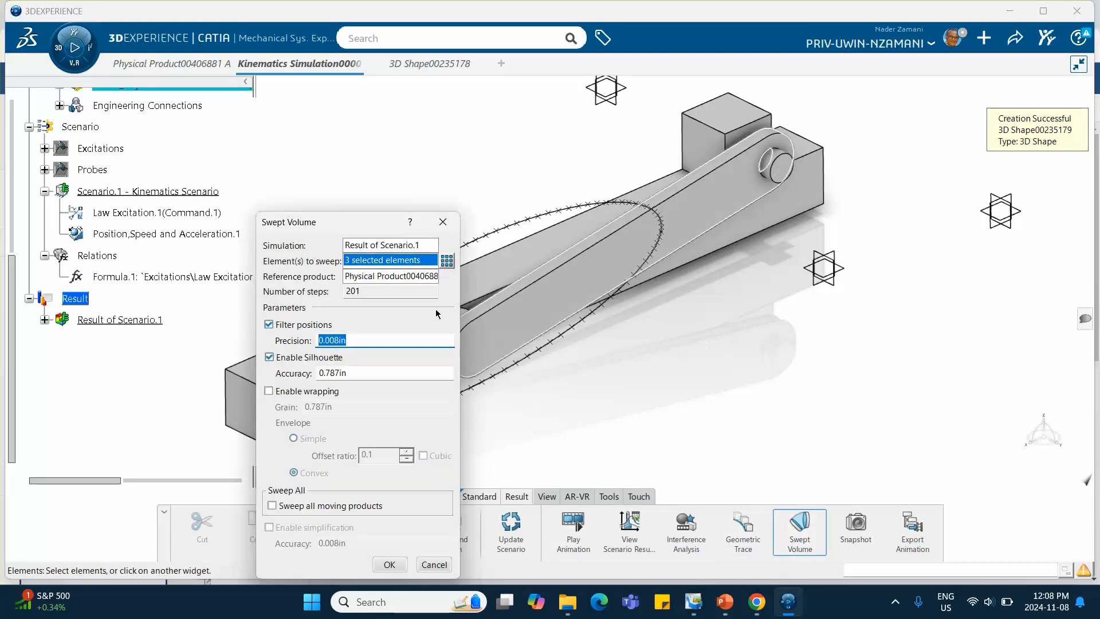
pyautogui.click(390, 565)
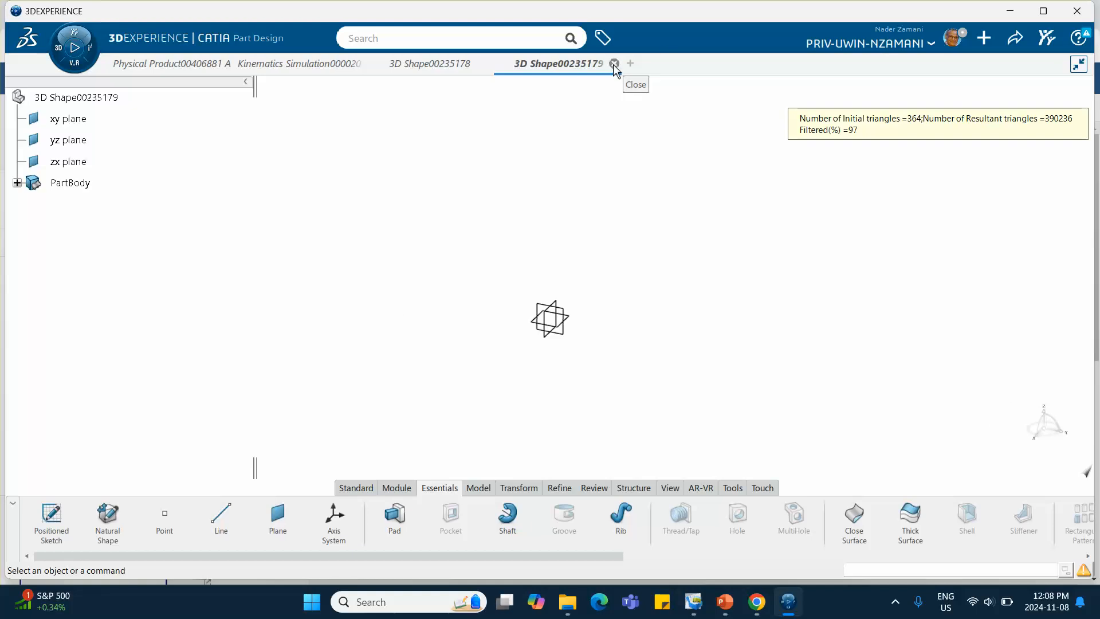
pyautogui.click(613, 63)
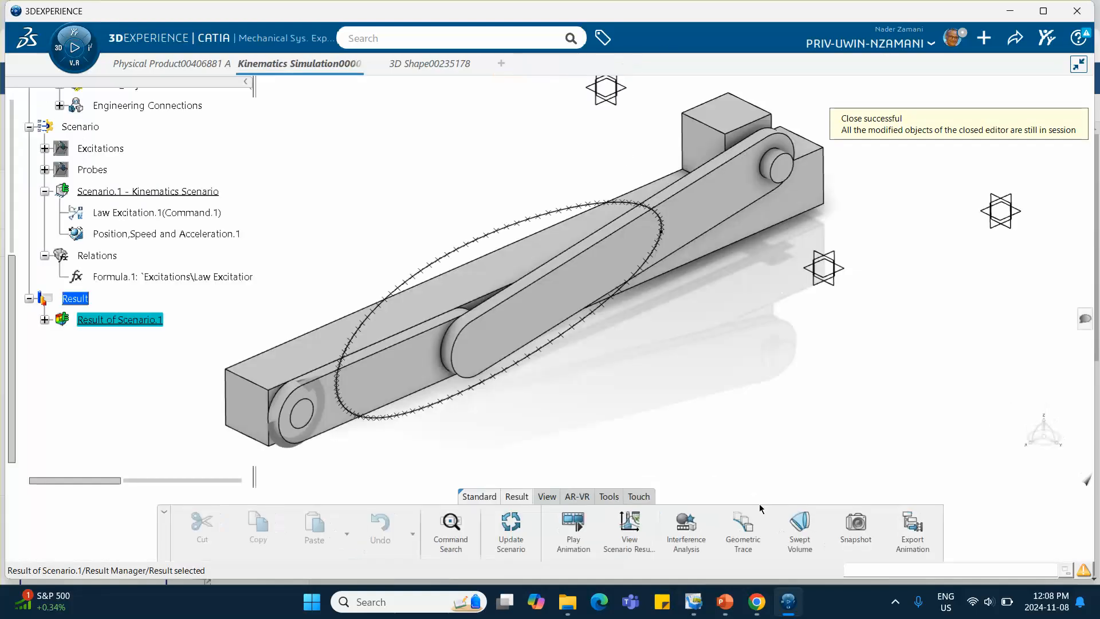
# - Generate a swept volume of only the crank and piston, removing the conrod from the elements to sweep
pyautogui.click(785, 551)
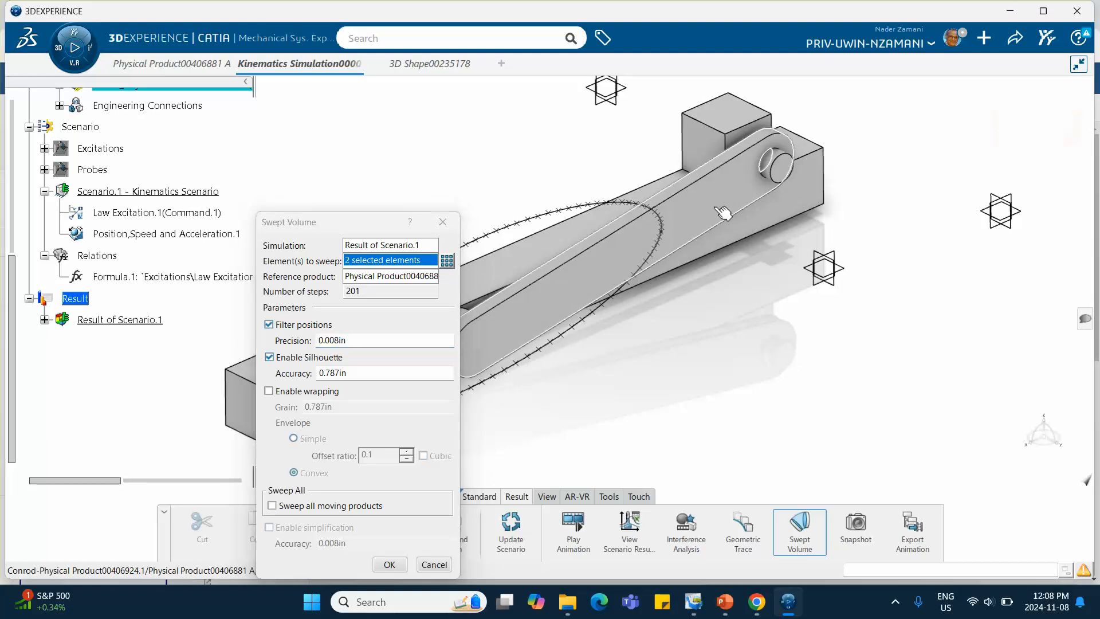
pyautogui.click(758, 166)
pyautogui.click(389, 565)
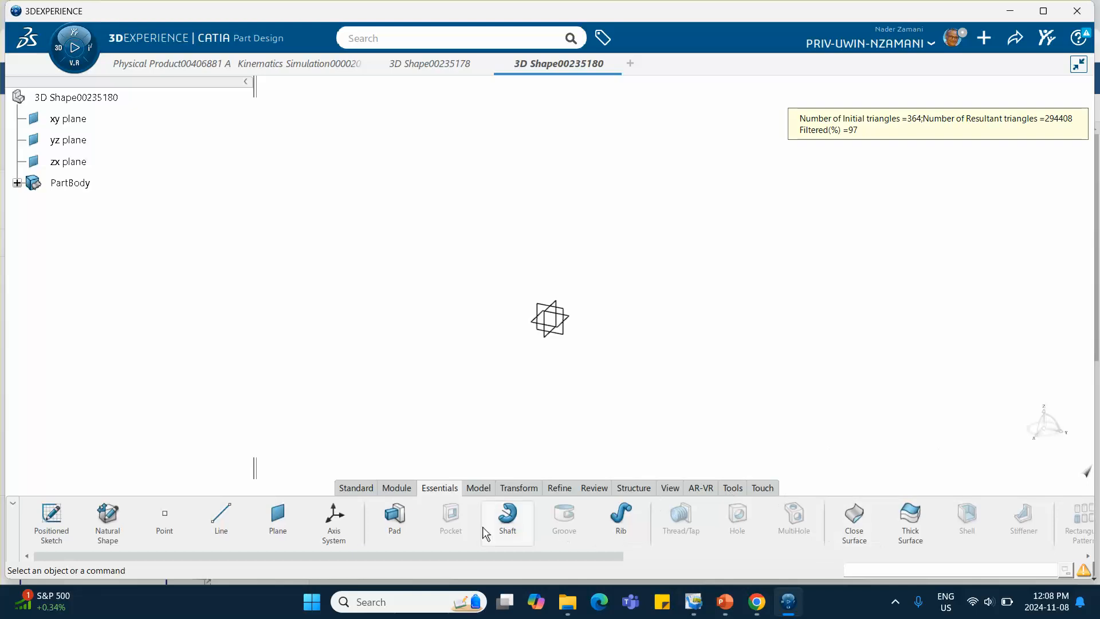
# - Examine the swept crank disc and the swept piston body in the generated shape
pyautogui.moveTo(574, 388); pyautogui.dragTo(385, 208, button='middle')
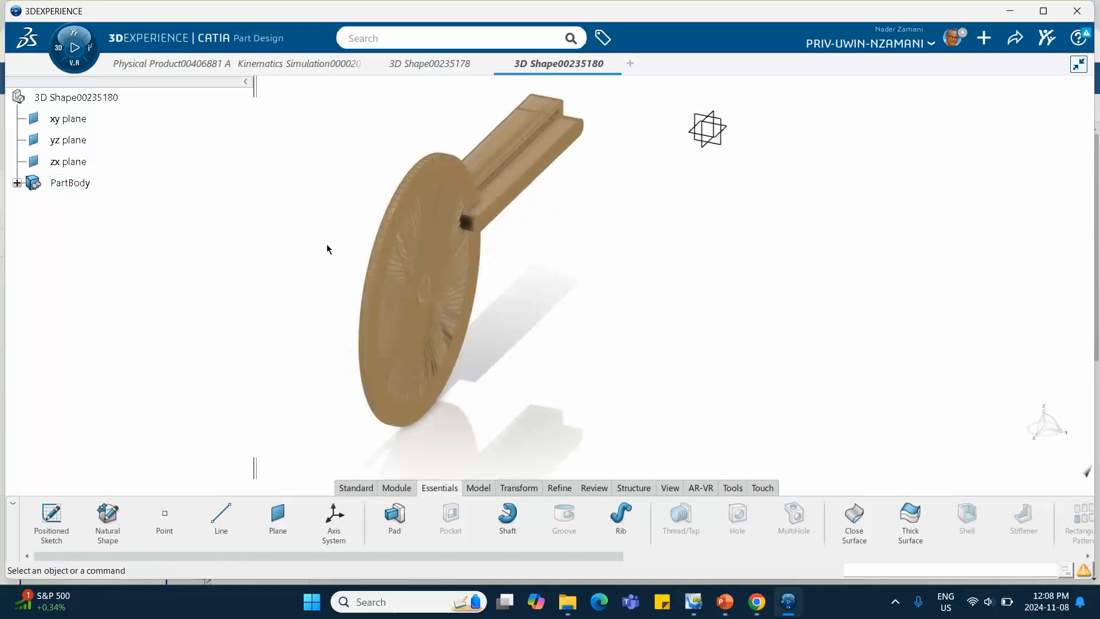
pyautogui.doubleClick(442, 182)
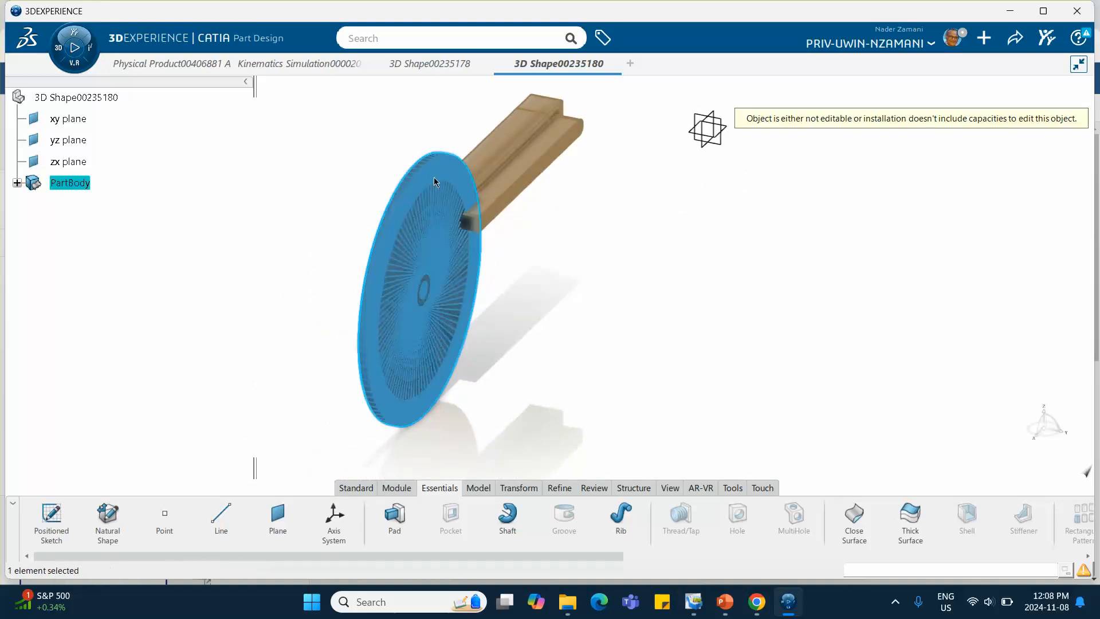
pyautogui.click(438, 180)
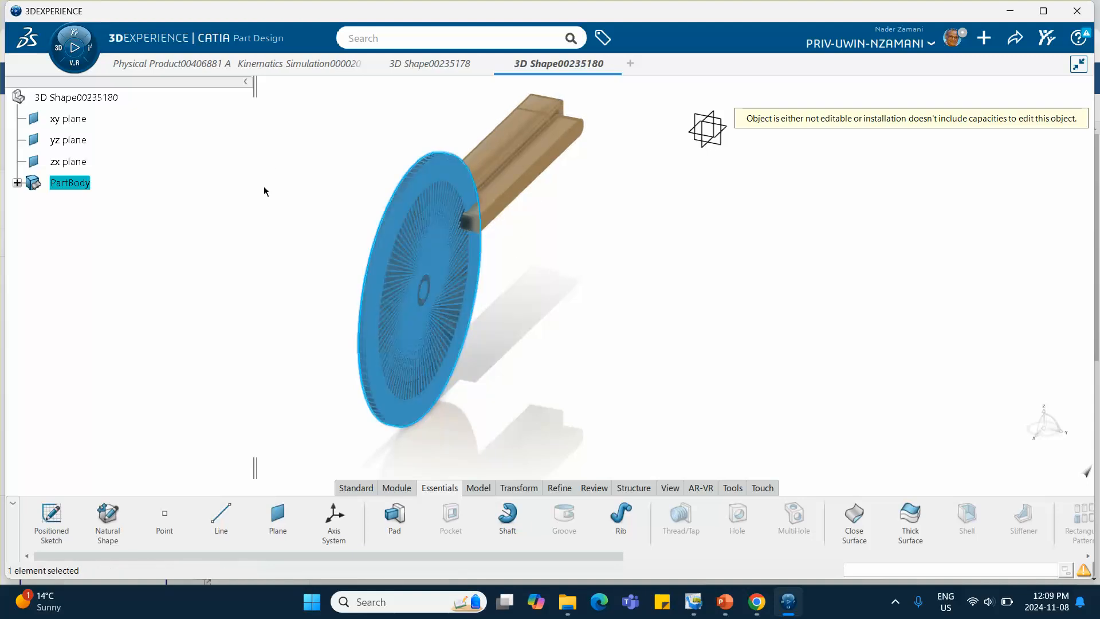
pyautogui.rightClick(503, 150)
pyautogui.click(221, 153)
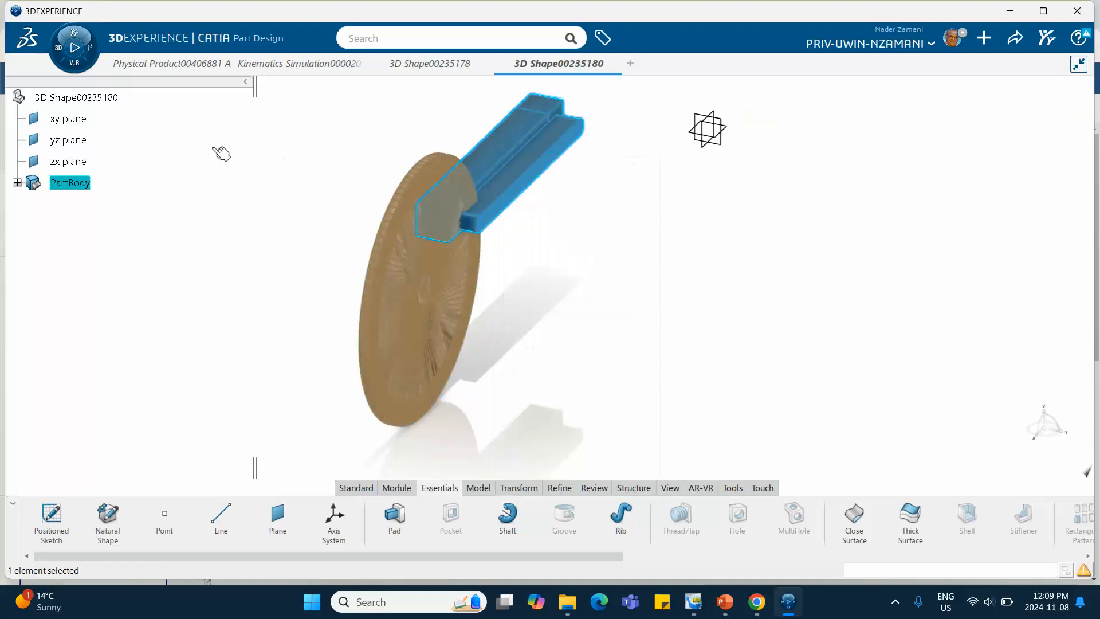
# - Copy the crank-and-piston swept volume shape and paste it into the top-level physical product of the mechanism
pyautogui.click(102, 99)
pyautogui.rightClick(102, 99)
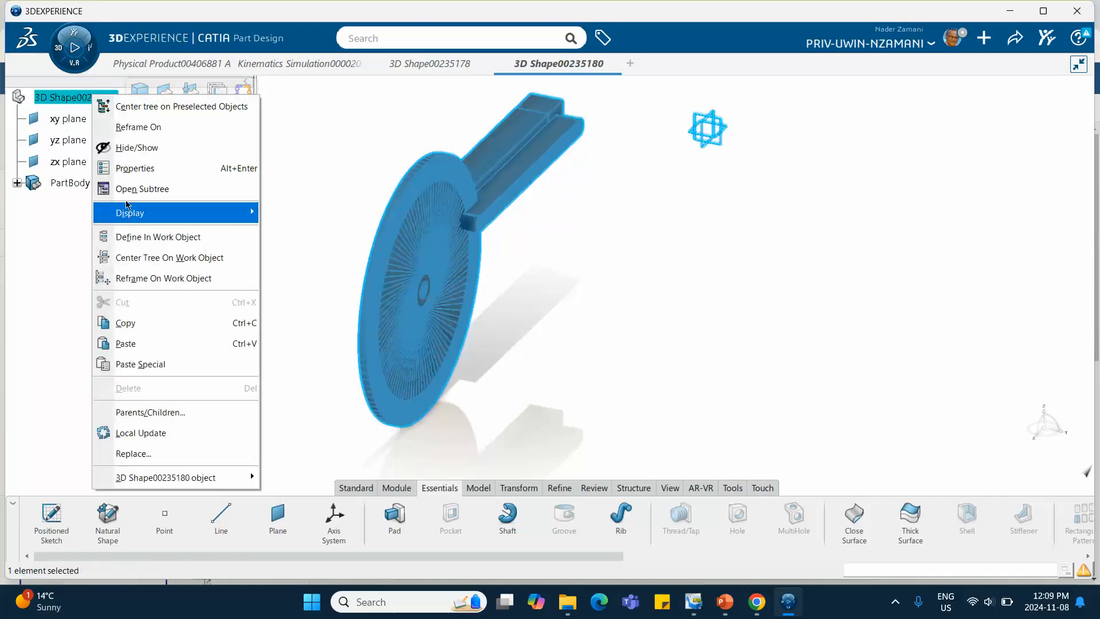
pyautogui.click(127, 324)
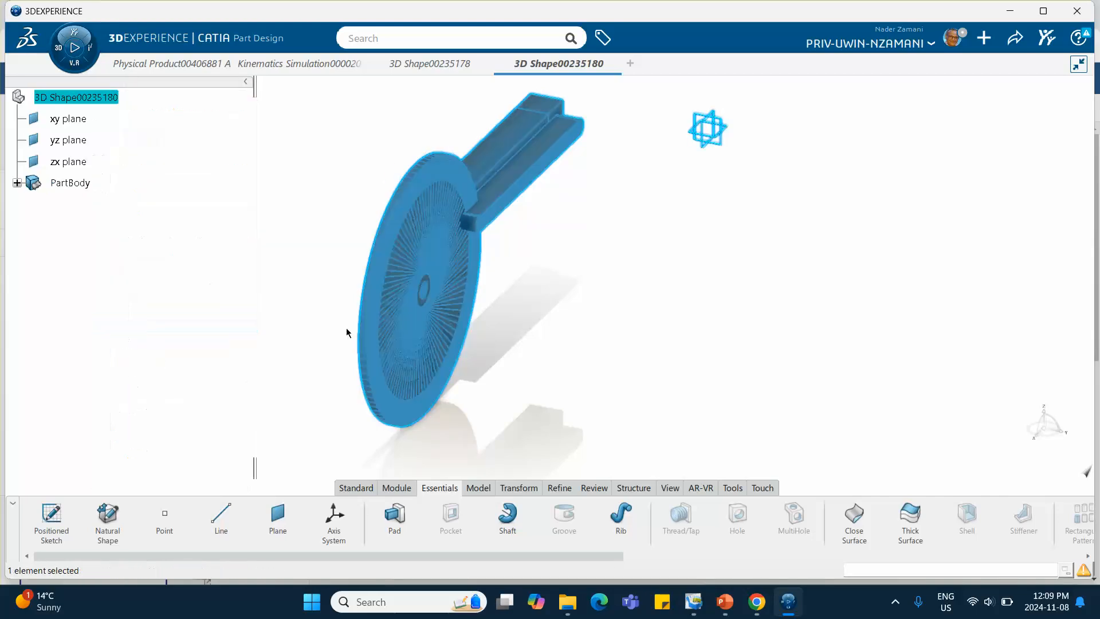
pyautogui.click(308, 62)
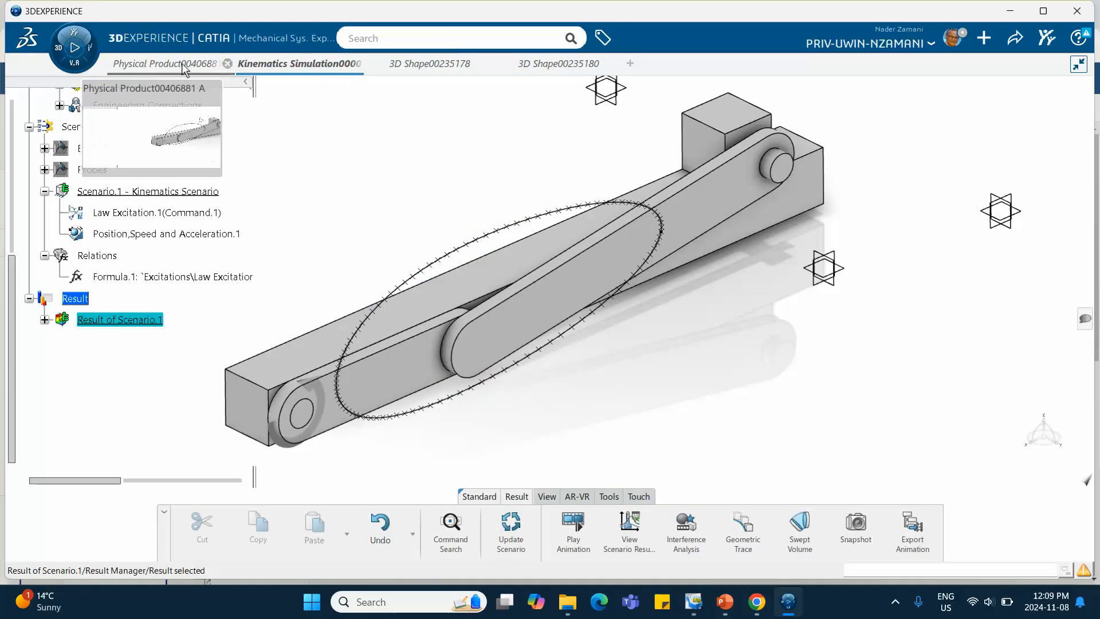
pyautogui.scroll(5, 115, 167)
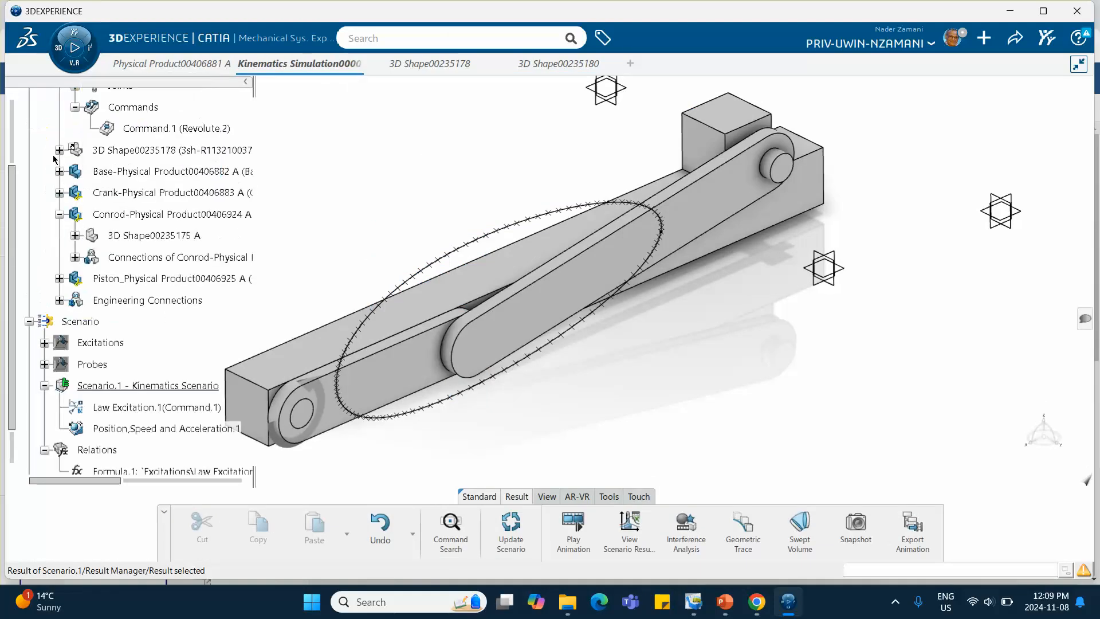
pyautogui.click(136, 292)
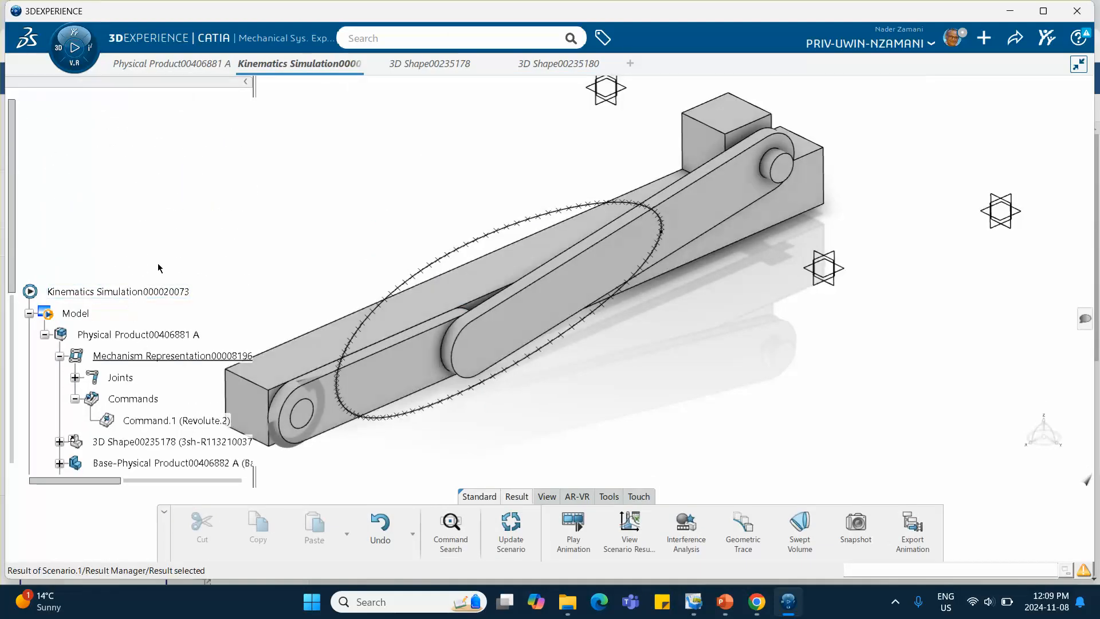
pyautogui.scroll(-3, 158, 268)
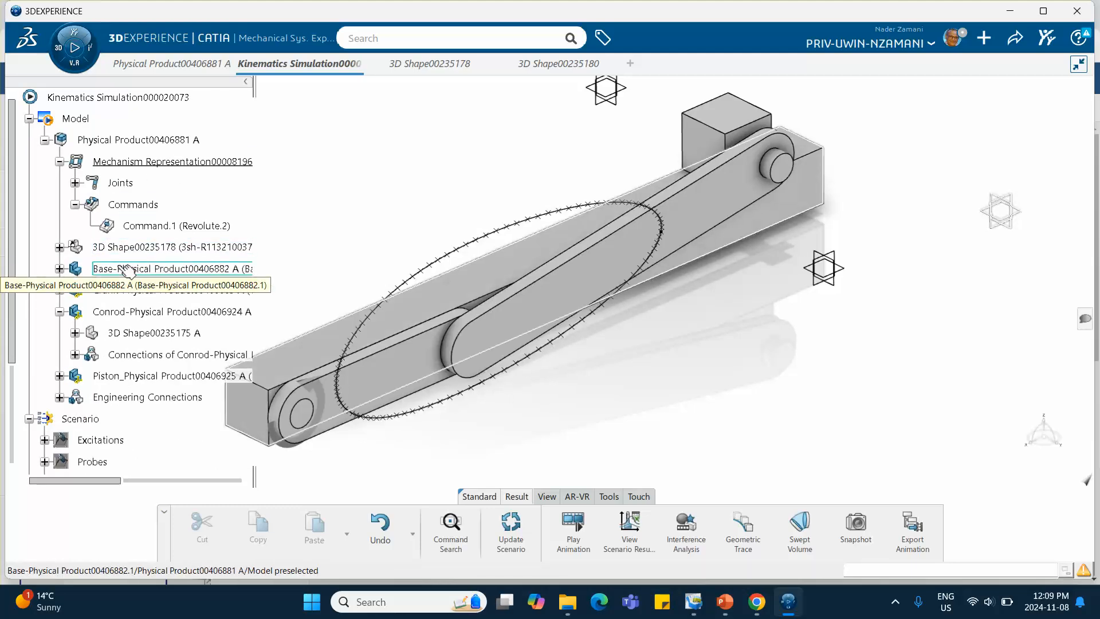
pyautogui.click(165, 67)
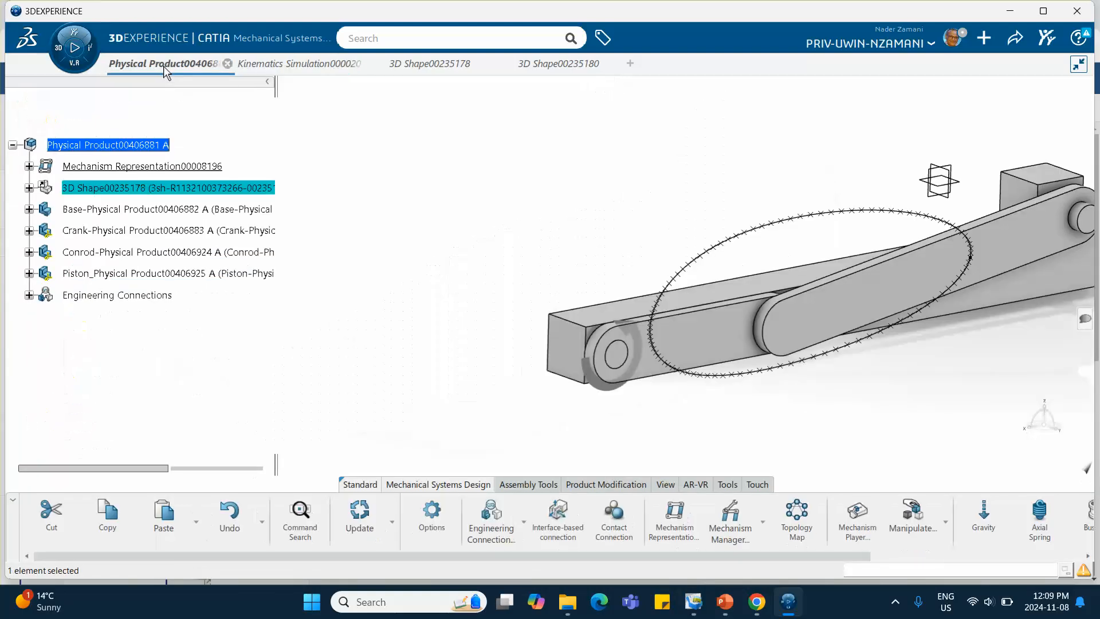
pyautogui.rightClick(114, 149)
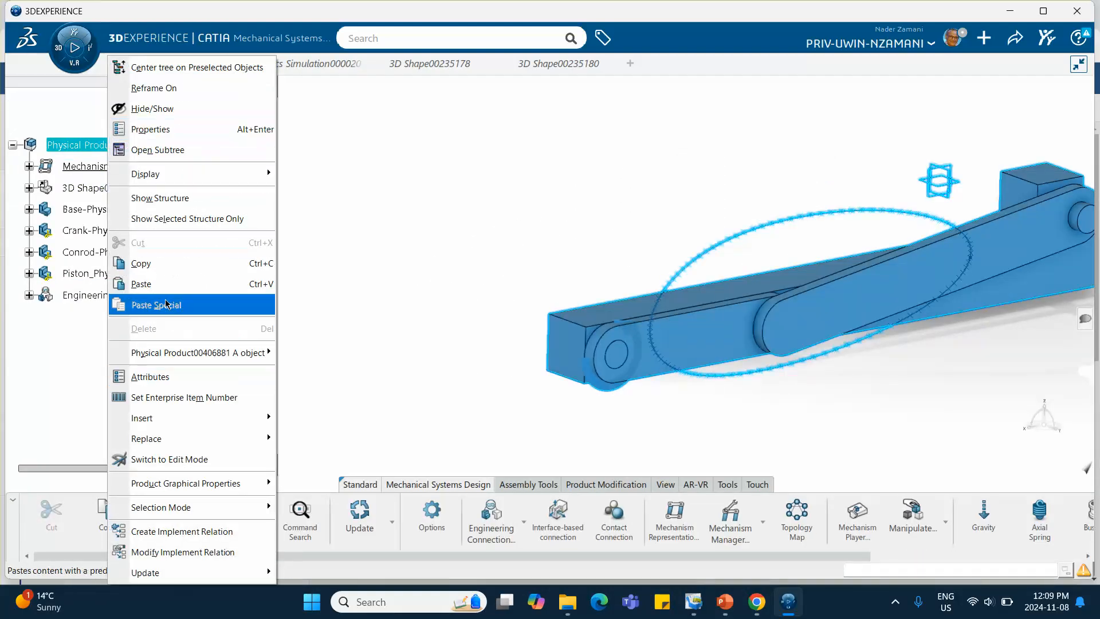
pyautogui.click(141, 284)
pyautogui.moveTo(345, 283); pyautogui.dragTo(462, 257, button='middle')
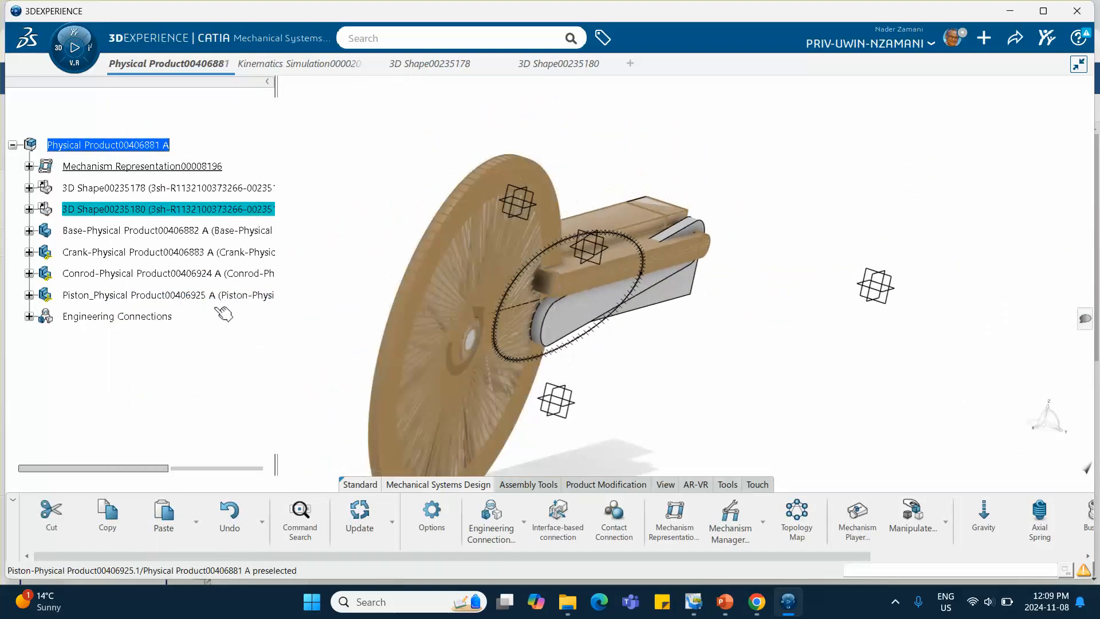
# - Return to the kinematics simulation and delete Swept Volume.1 from the results of Scenario.1
pyautogui.click(277, 63)
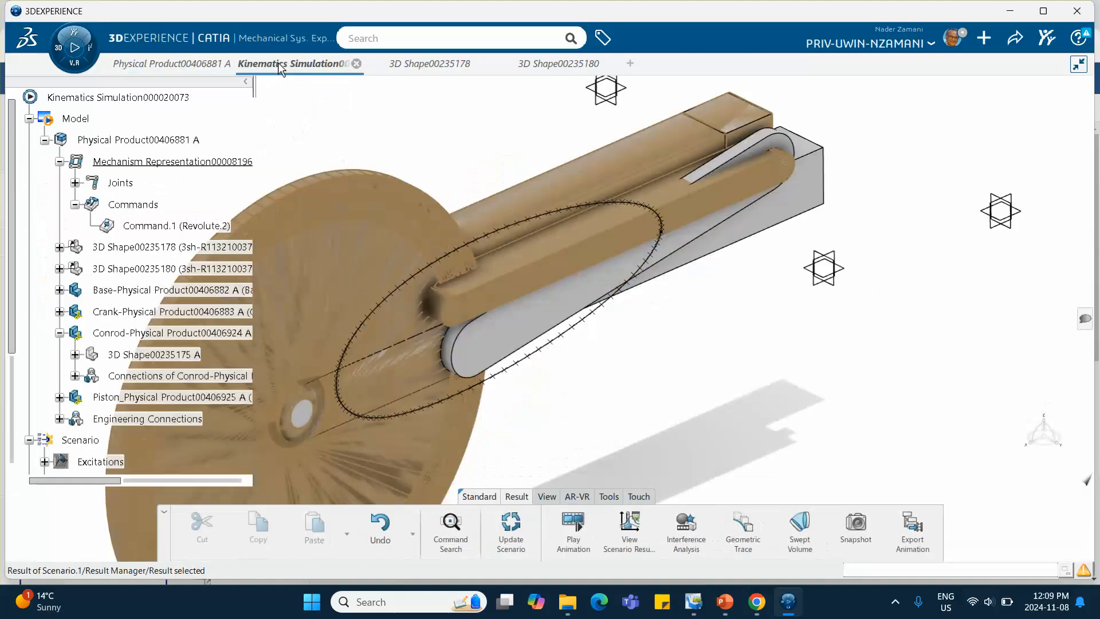
pyautogui.scroll(-4, 106, 238)
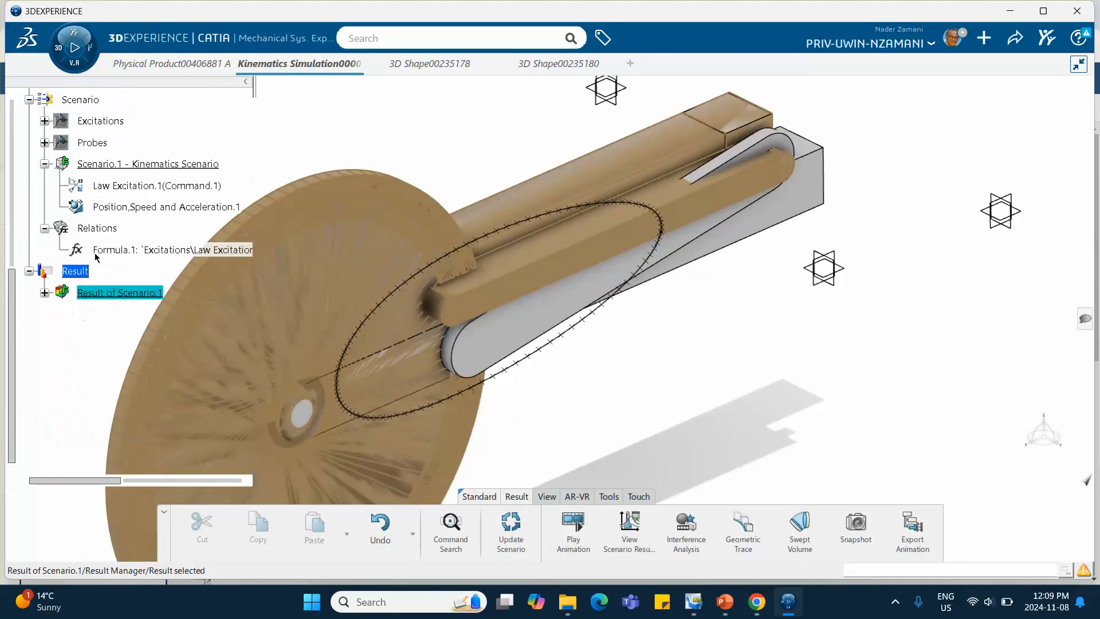
pyautogui.click(44, 292)
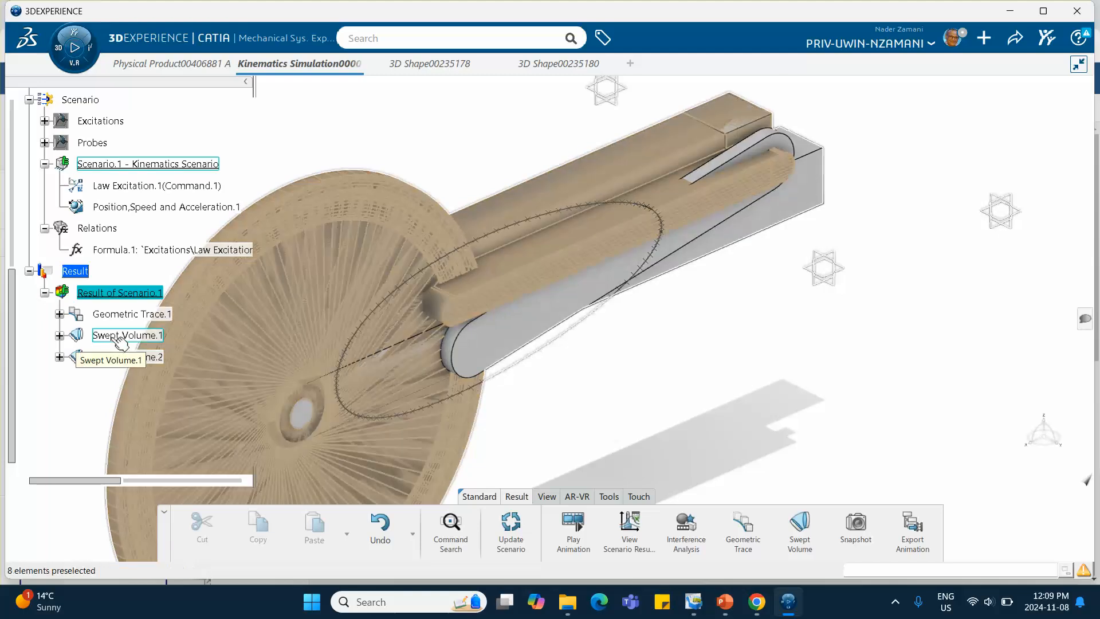
pyautogui.rightClick(118, 338)
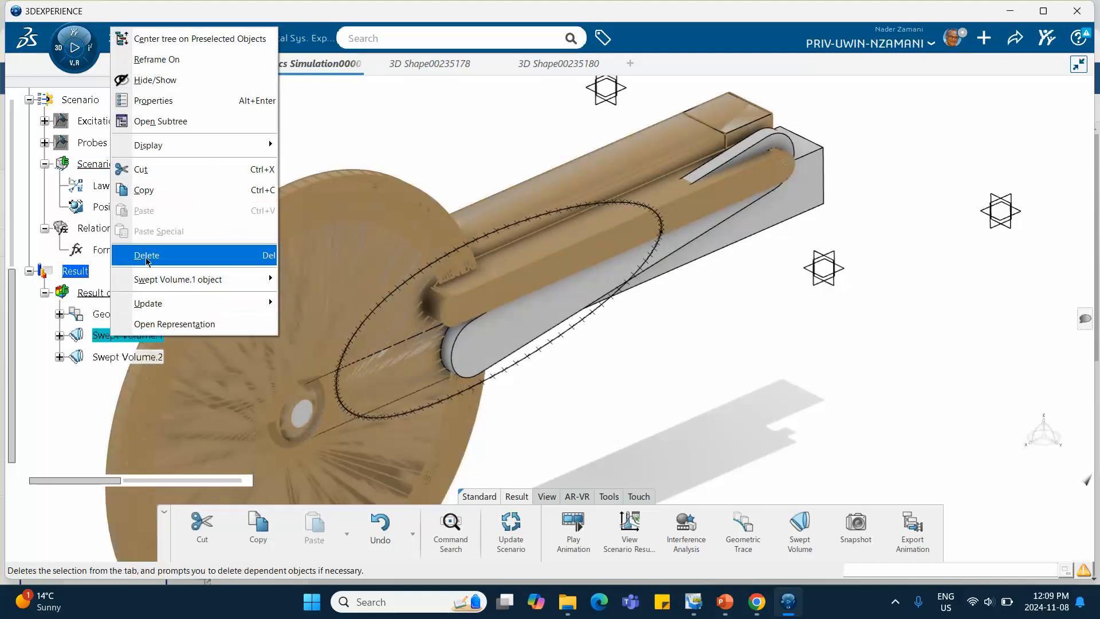
pyautogui.click(146, 255)
# - Edit the remaining swept volume, removing the piston from the elements to sweep, and regenerate it for the crank only
pyautogui.doubleClick(124, 334)
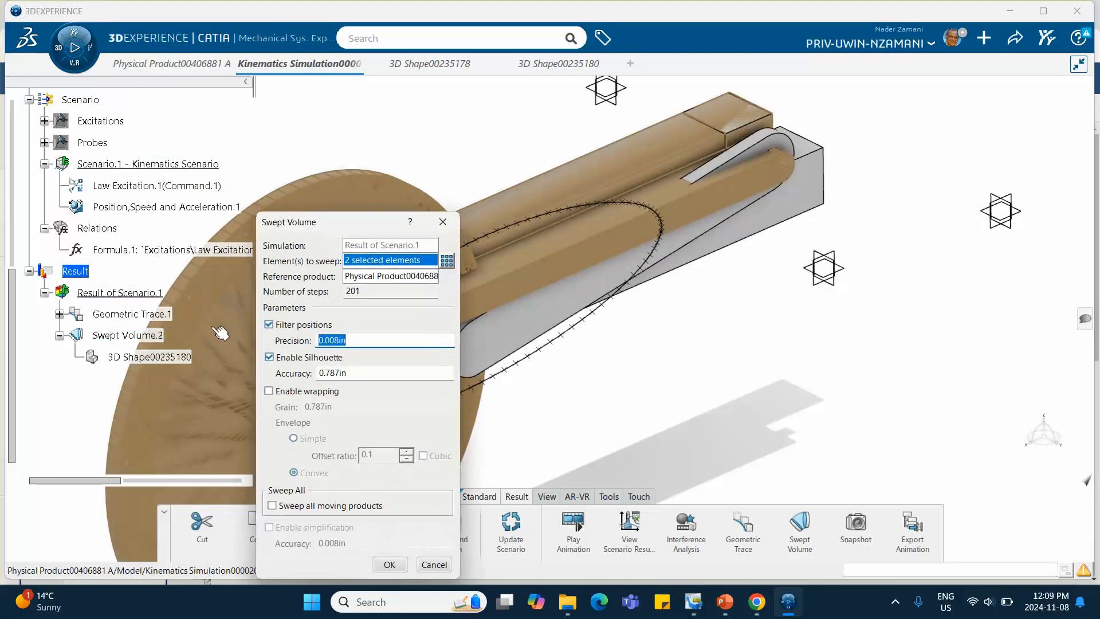
pyautogui.moveTo(353, 236); pyautogui.dragTo(648, 166)
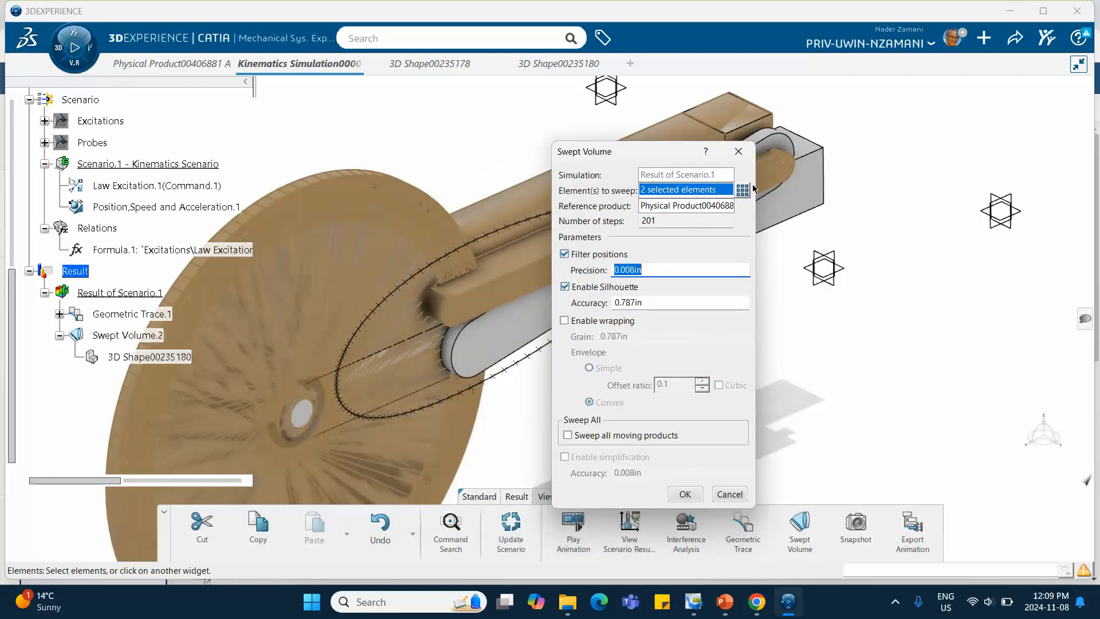
pyautogui.click(742, 190)
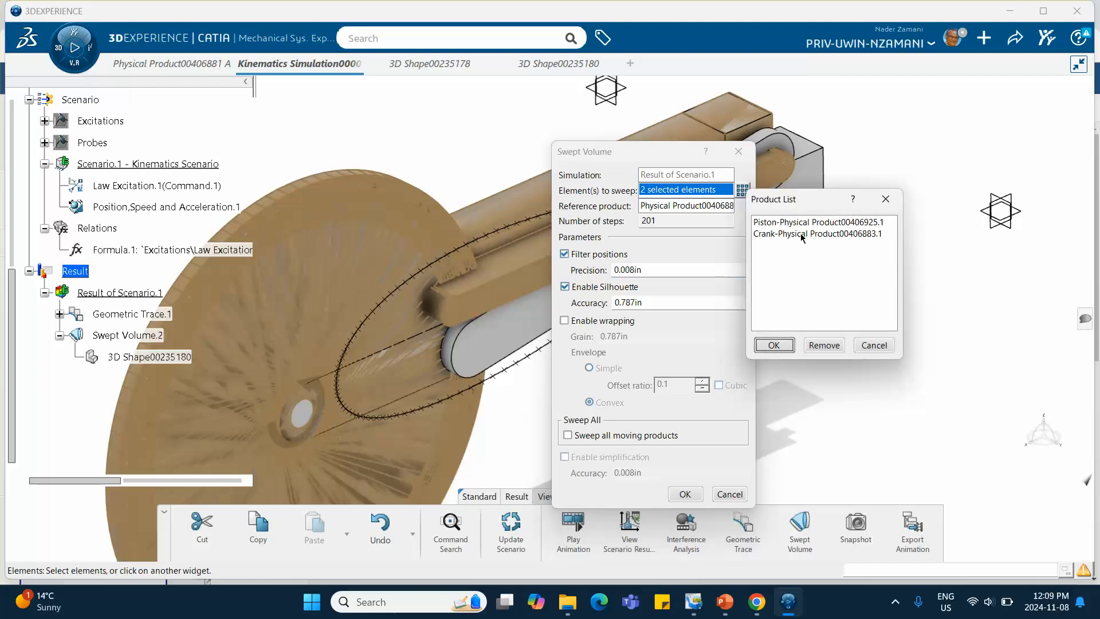
pyautogui.click(769, 226)
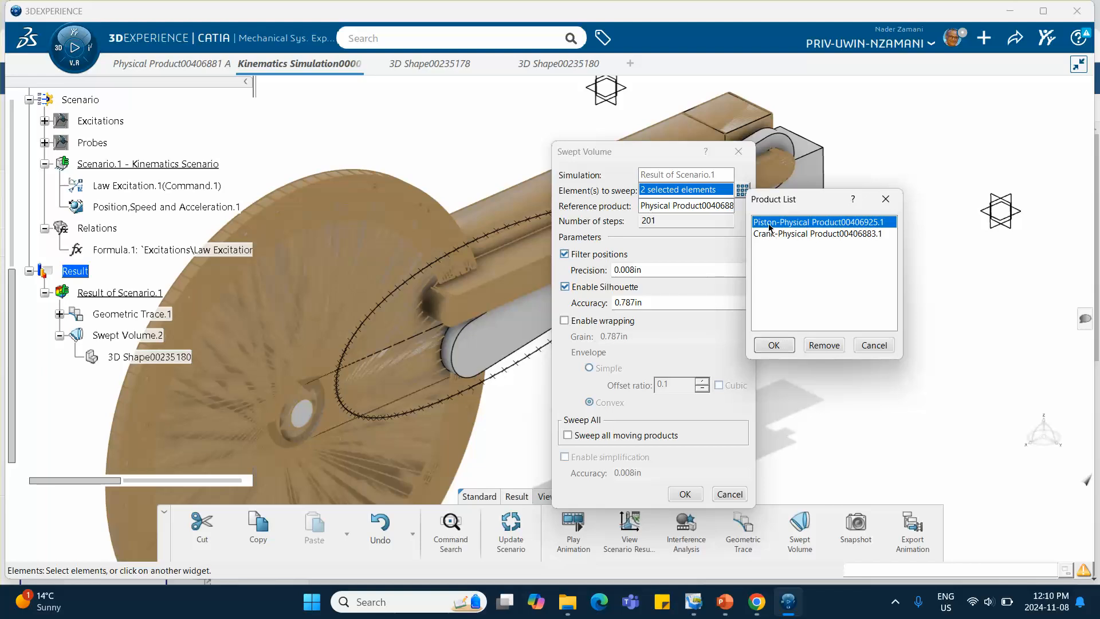
pyautogui.click(770, 233)
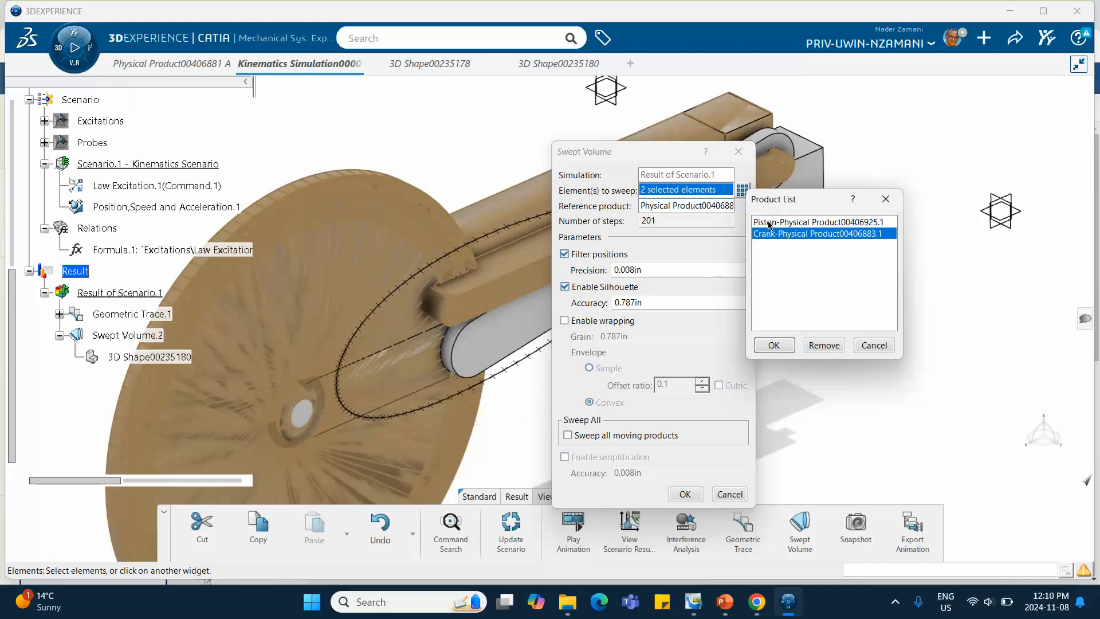
pyautogui.click(771, 224)
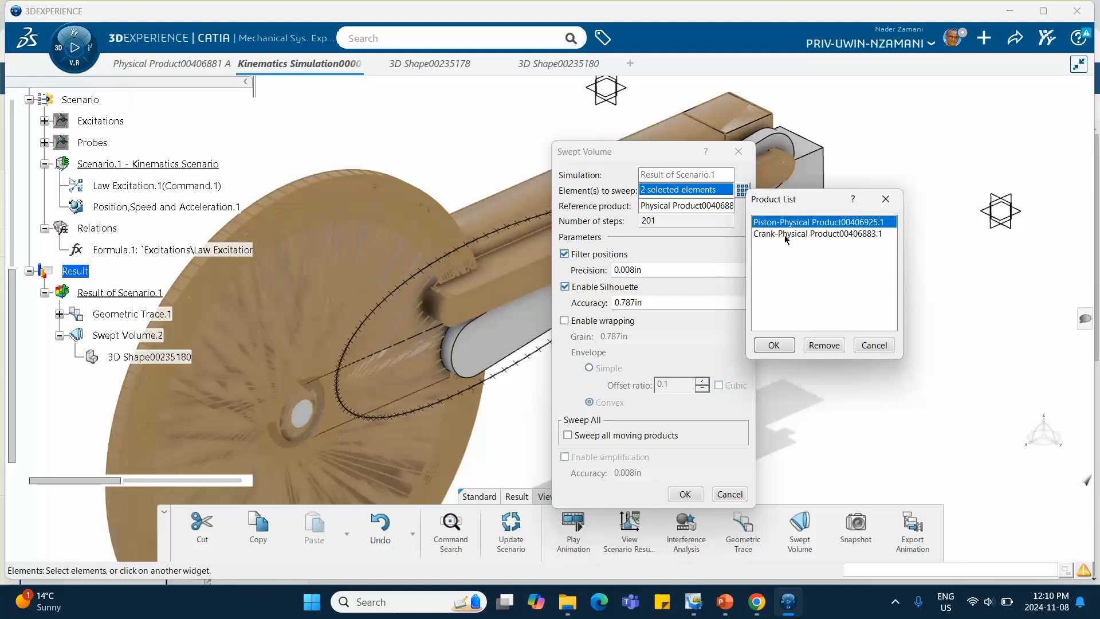
pyautogui.click(827, 346)
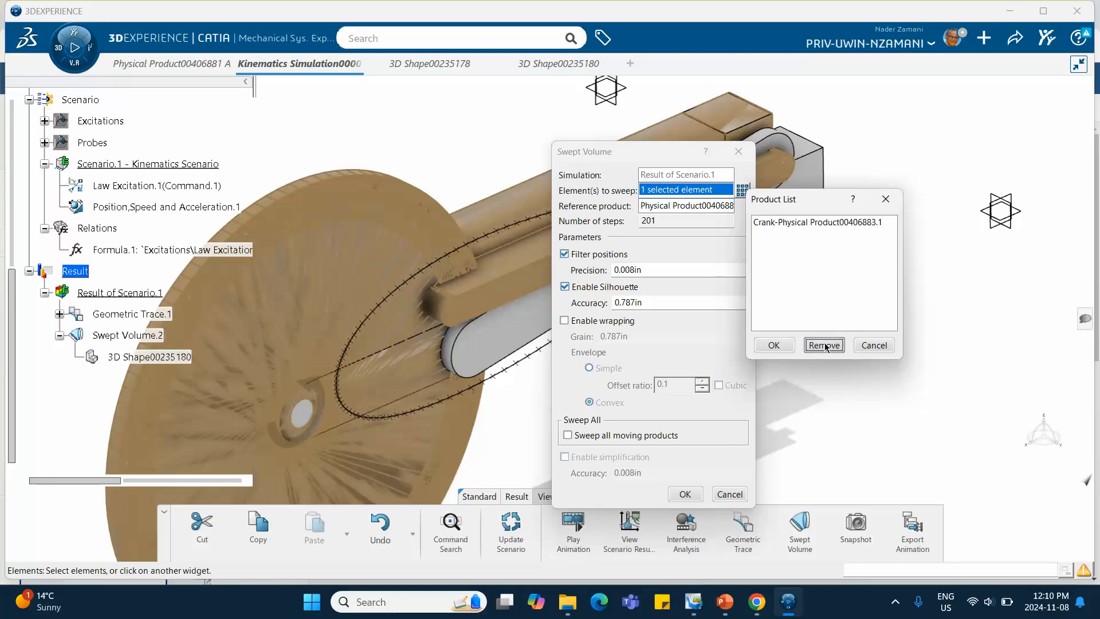
pyautogui.click(685, 494)
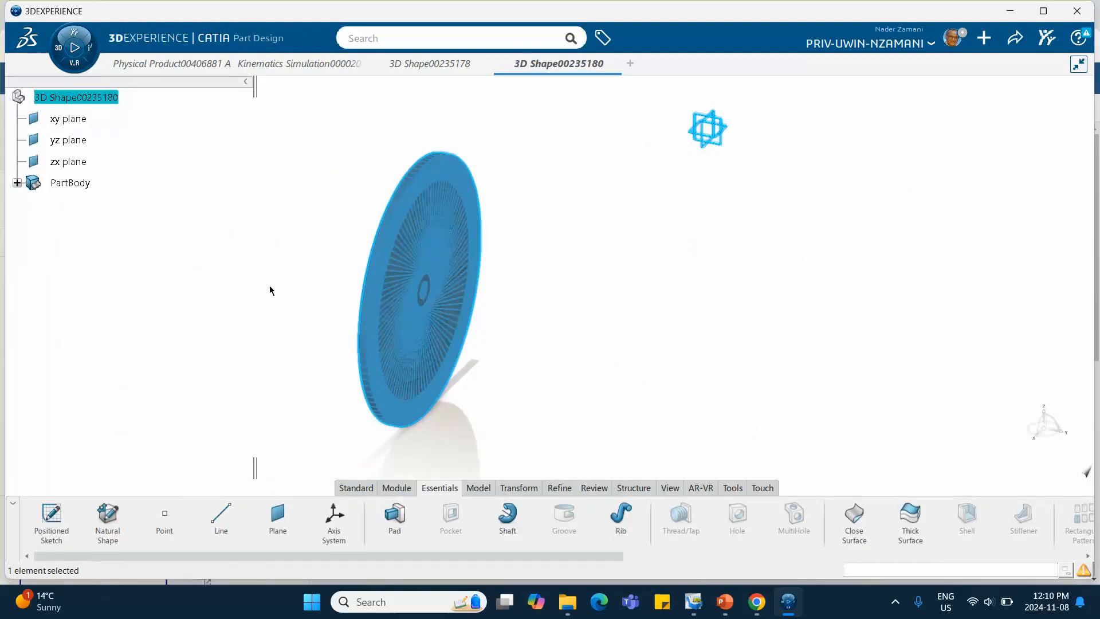
pyautogui.click(297, 283)
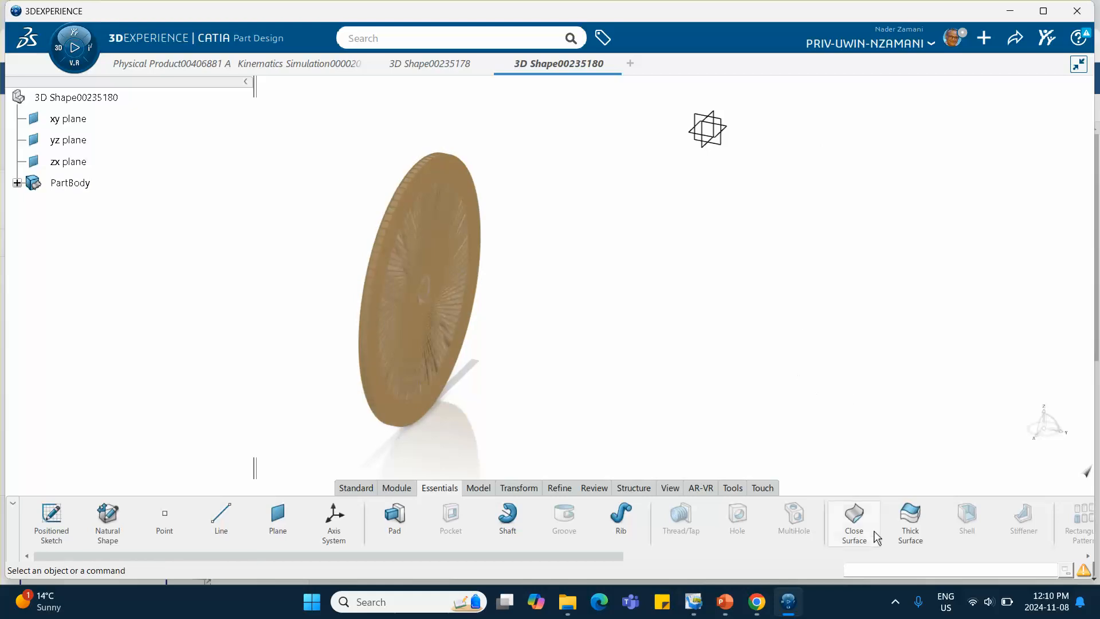
pyautogui.click(895, 604)
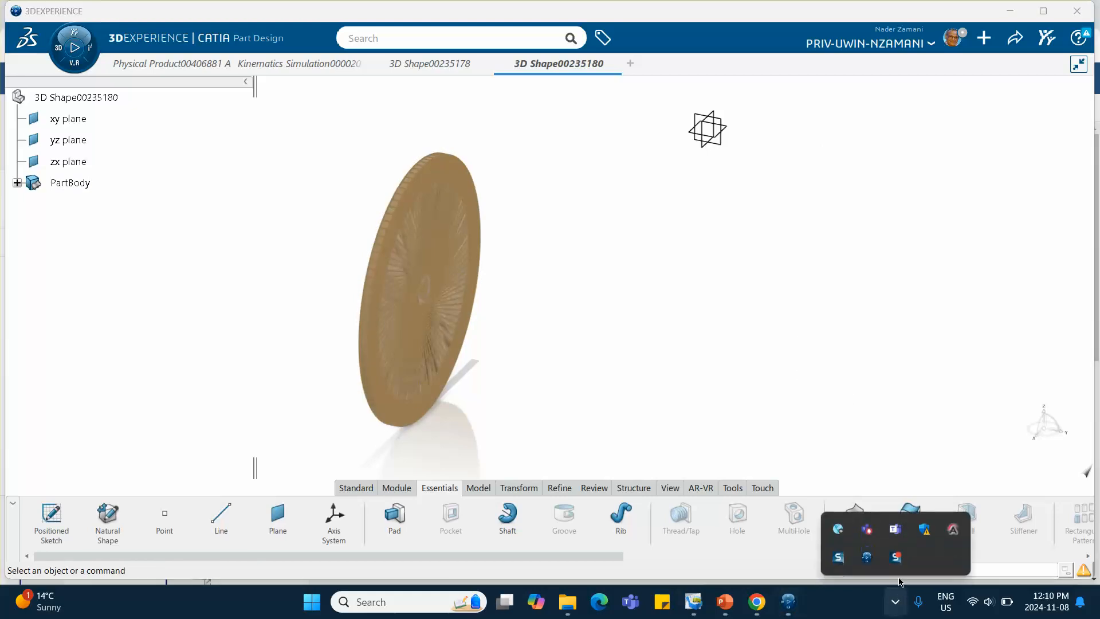